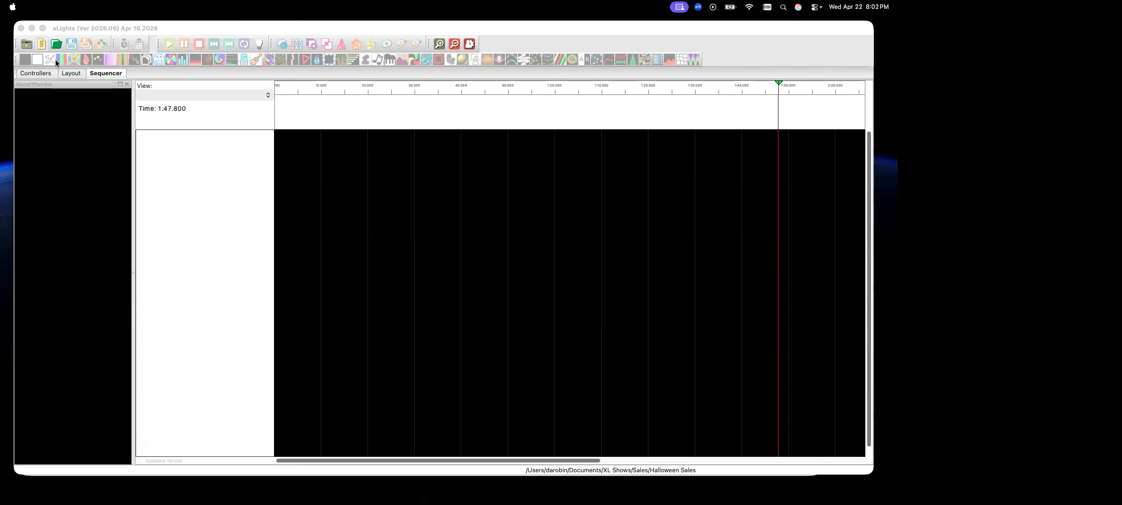
Open the face definitions of the Boscoyo ChromaCharacter P3 model in the layout.
click(71, 74)
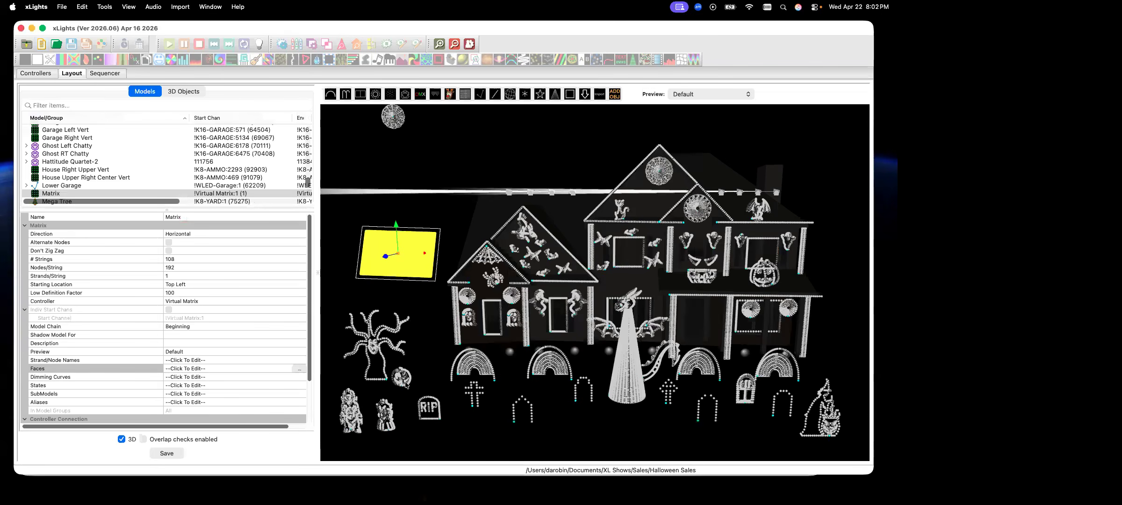
click(704, 276)
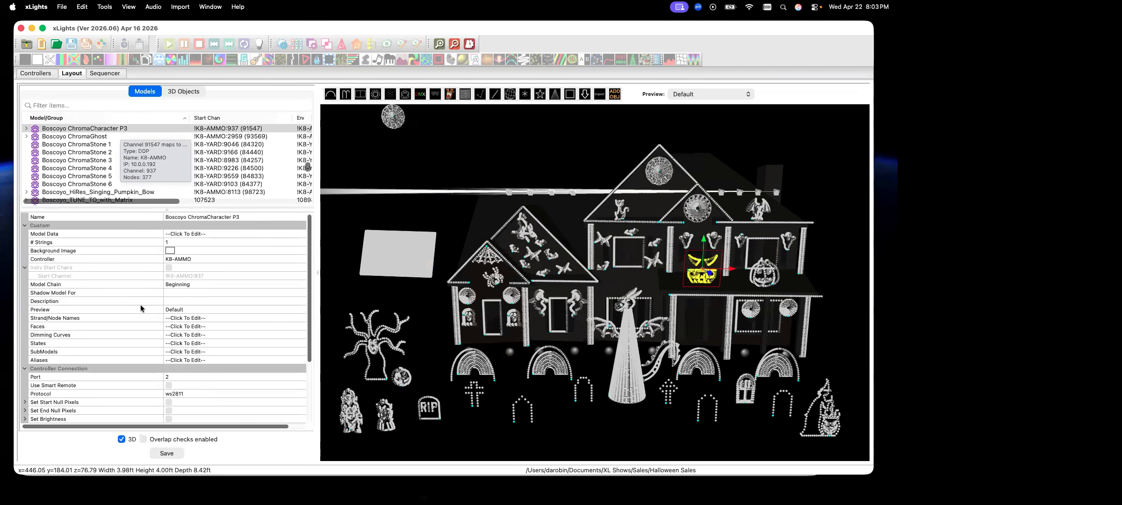
click(271, 327)
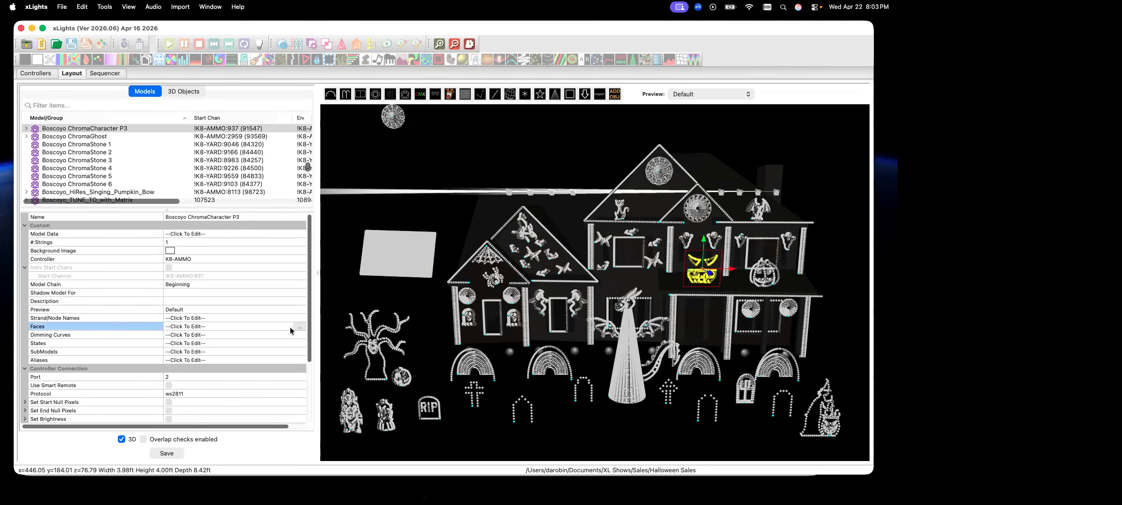
click(299, 326)
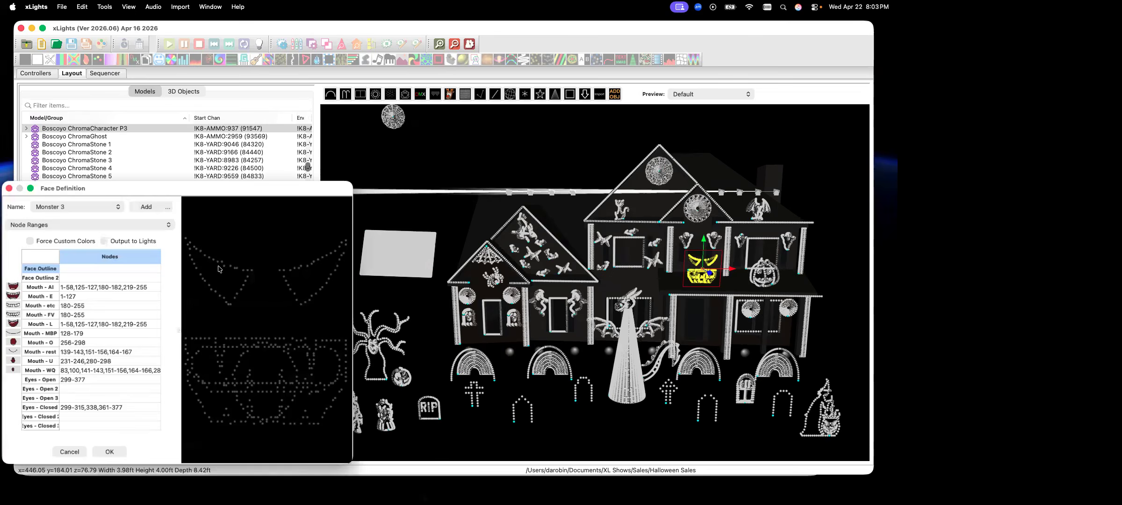
Examine which nodes the Monster 3 face lights for its mouth positions and open eyes, and close the definition without saving.
click(75, 287)
click(74, 296)
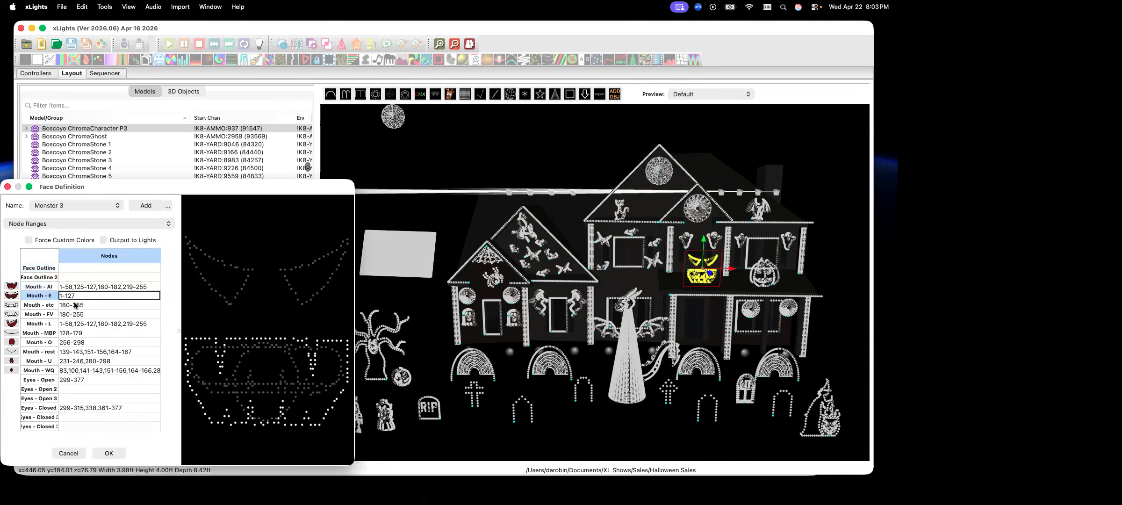
click(74, 306)
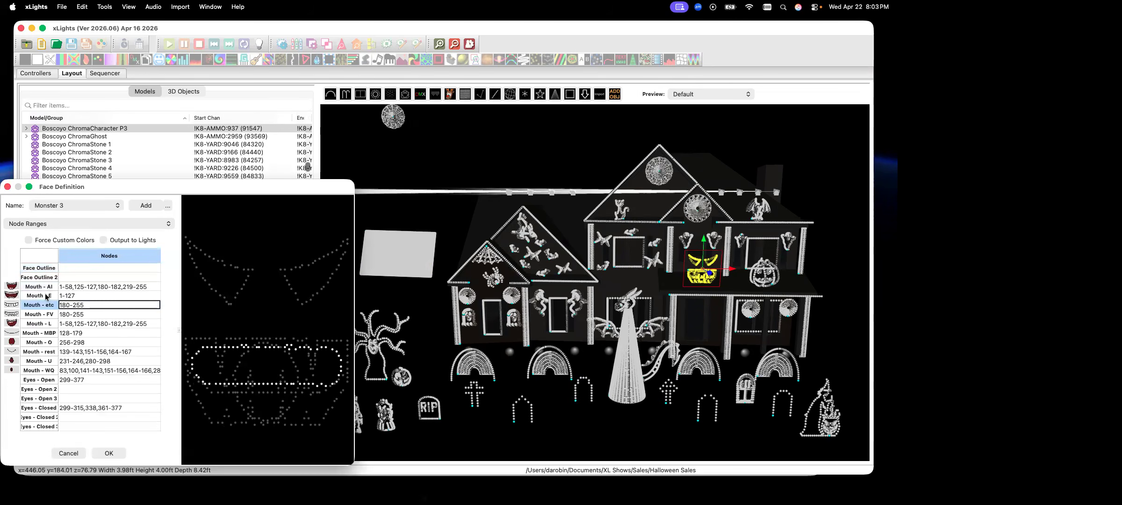
click(75, 315)
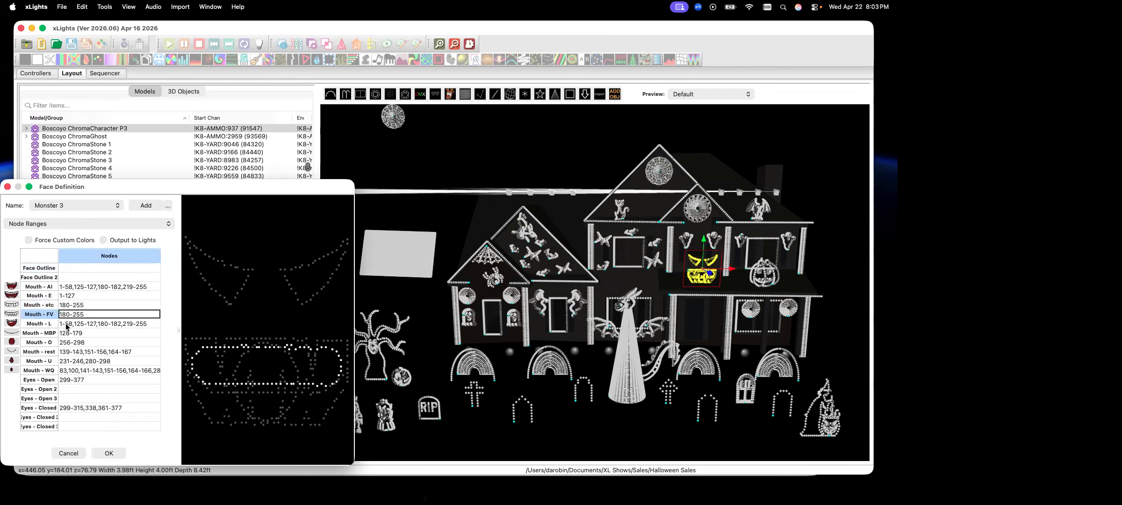
click(69, 334)
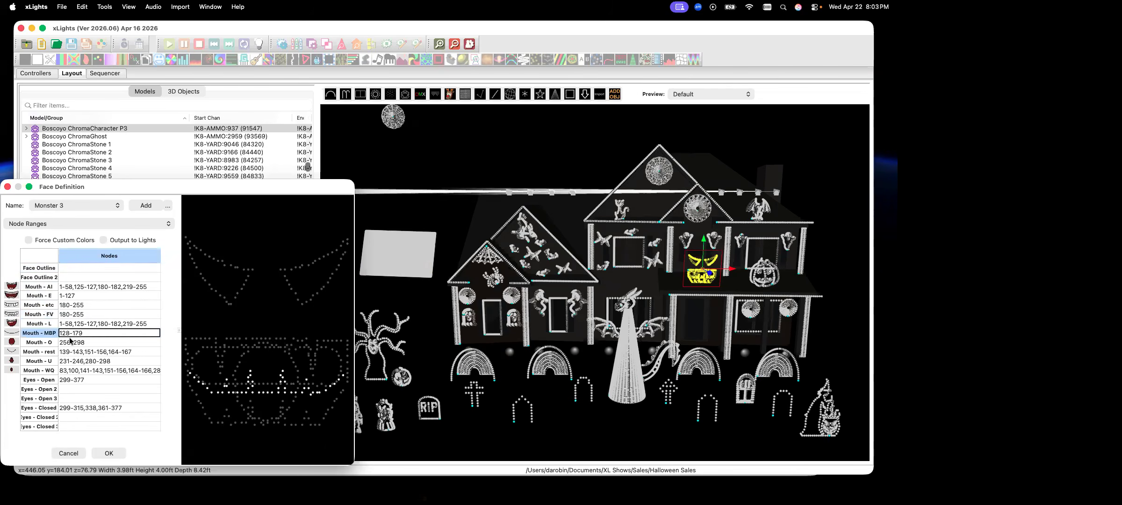
click(69, 345)
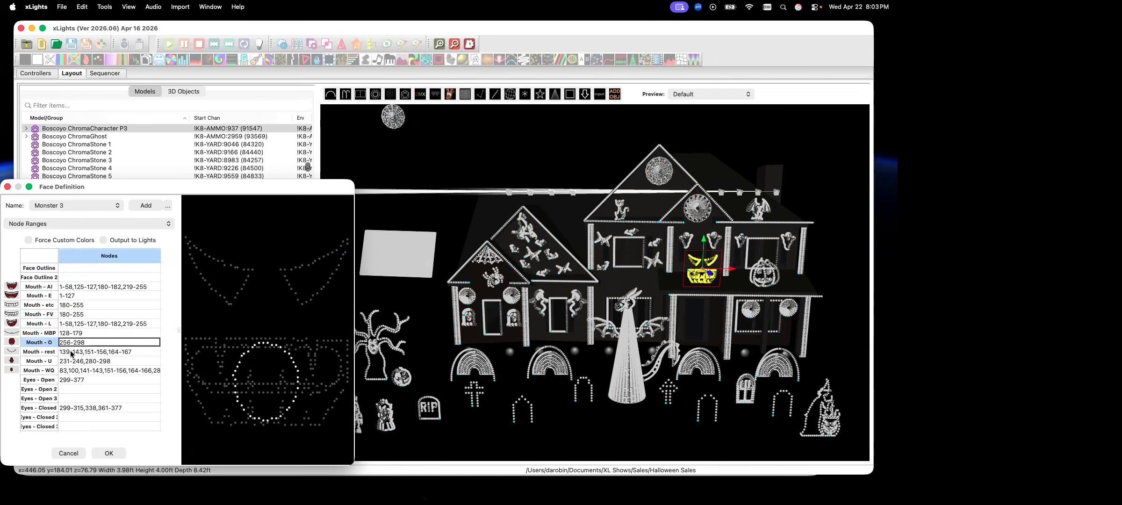
click(71, 353)
click(73, 361)
click(72, 371)
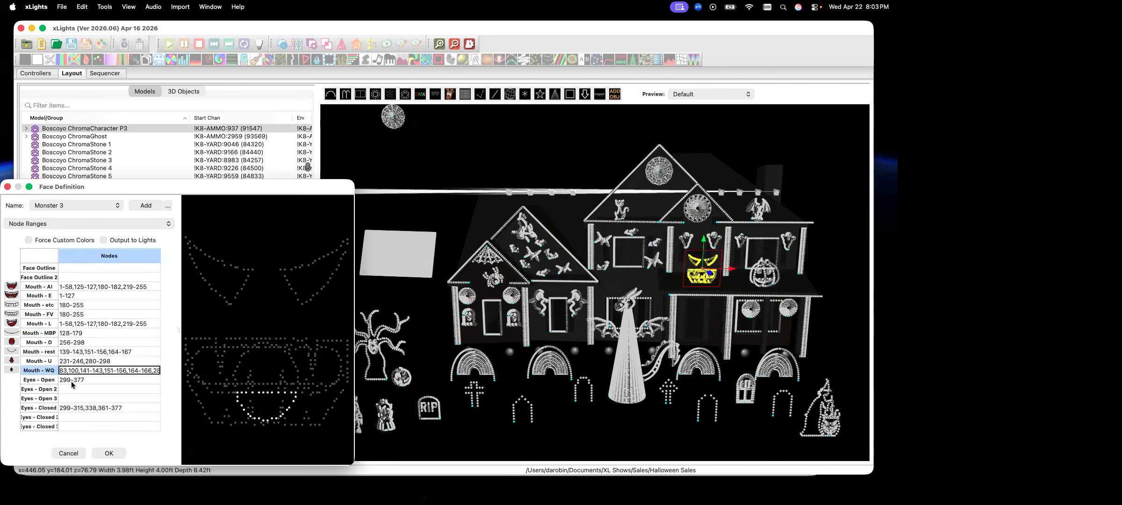
click(72, 381)
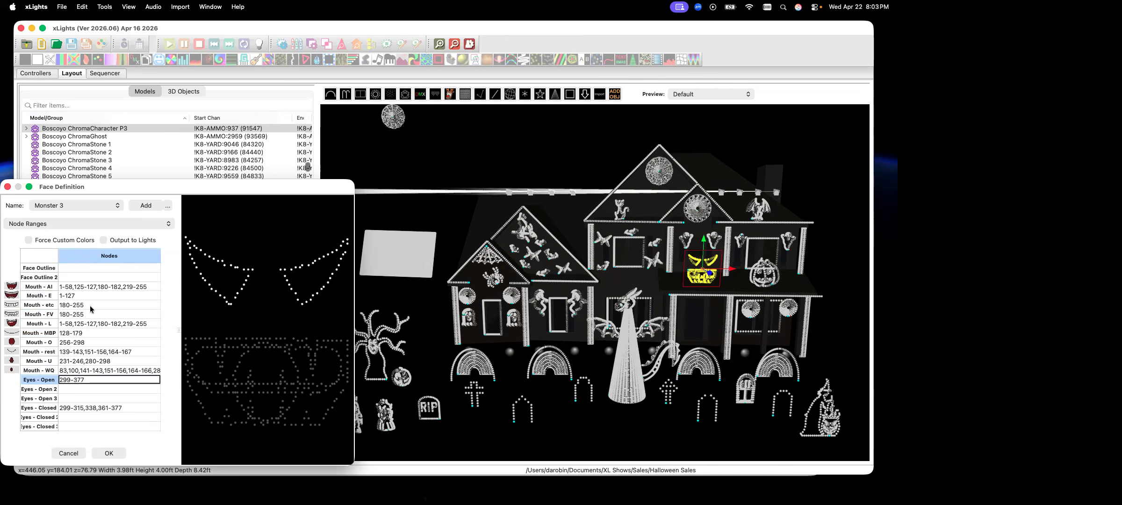
click(69, 455)
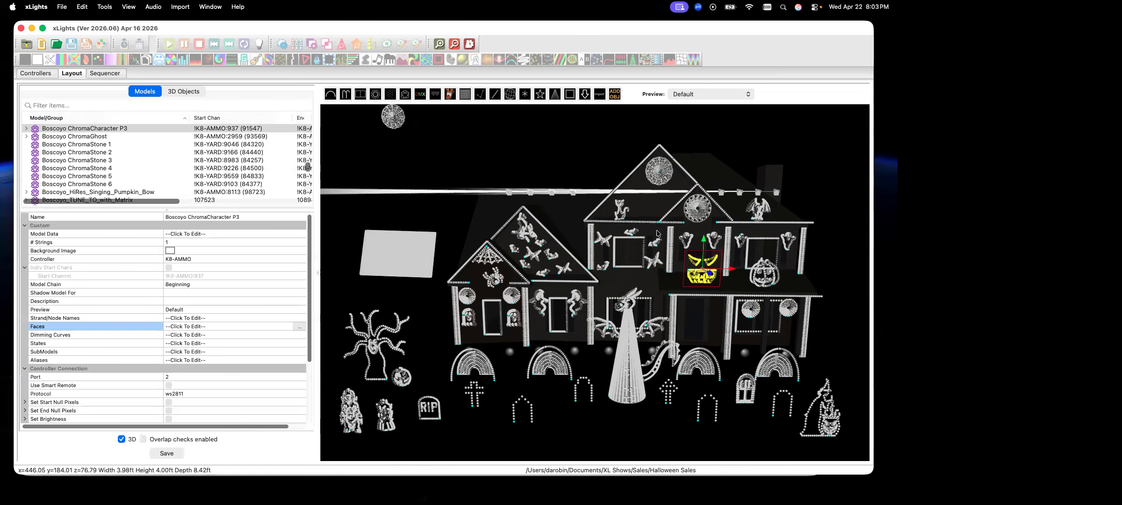
Open the face definitions of the EFL Pumpkin model.
click(401, 375)
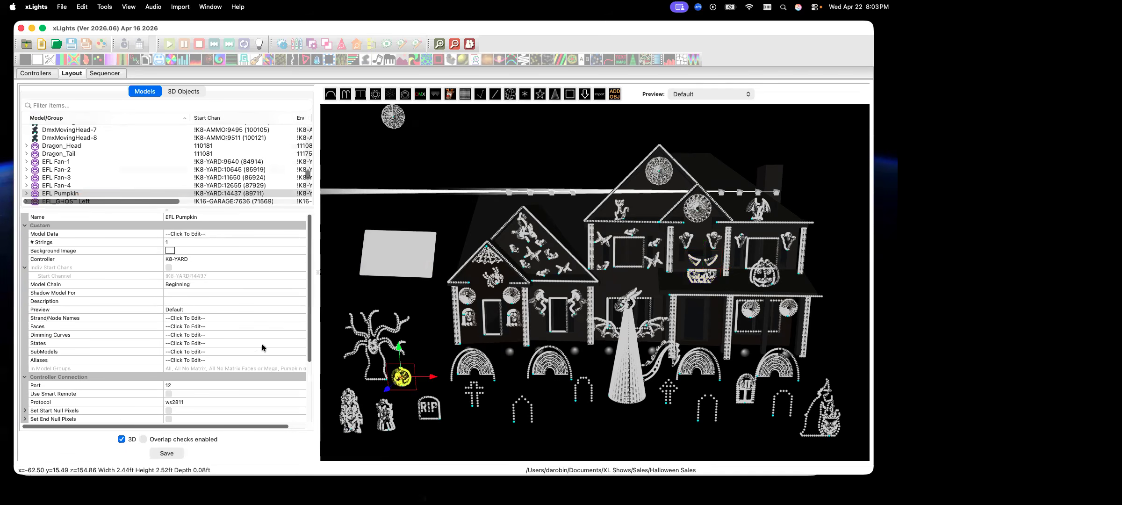
click(270, 326)
click(300, 326)
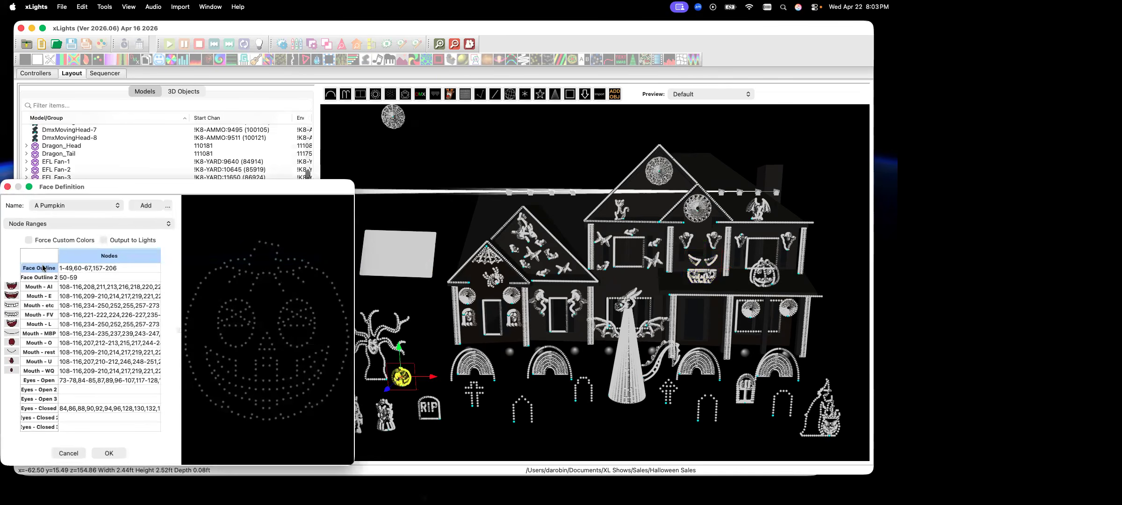
Examine the A Pumpkin face's outline, mouth and eye nodes, and close the definition without saving.
click(99, 269)
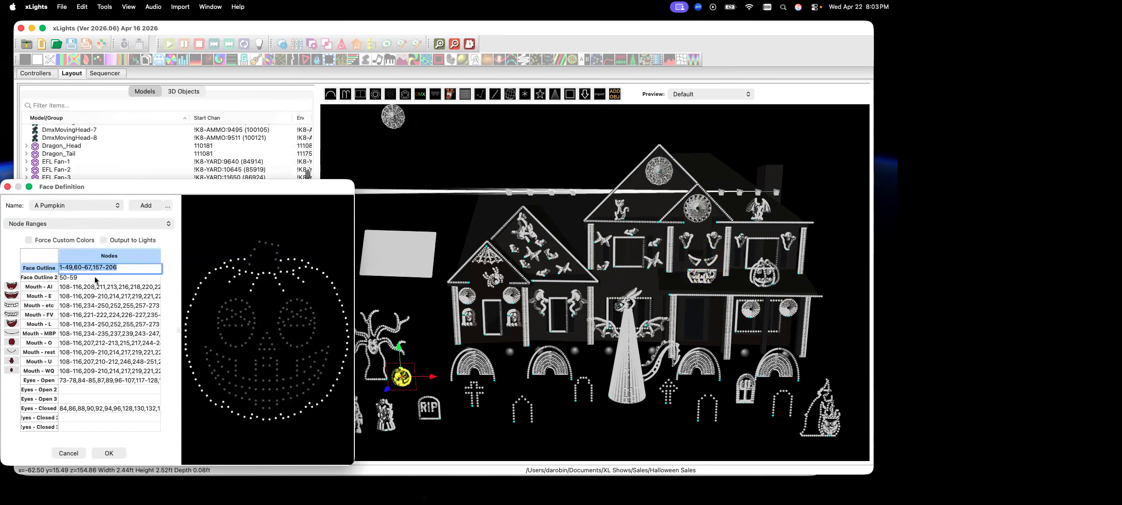
click(96, 278)
click(93, 285)
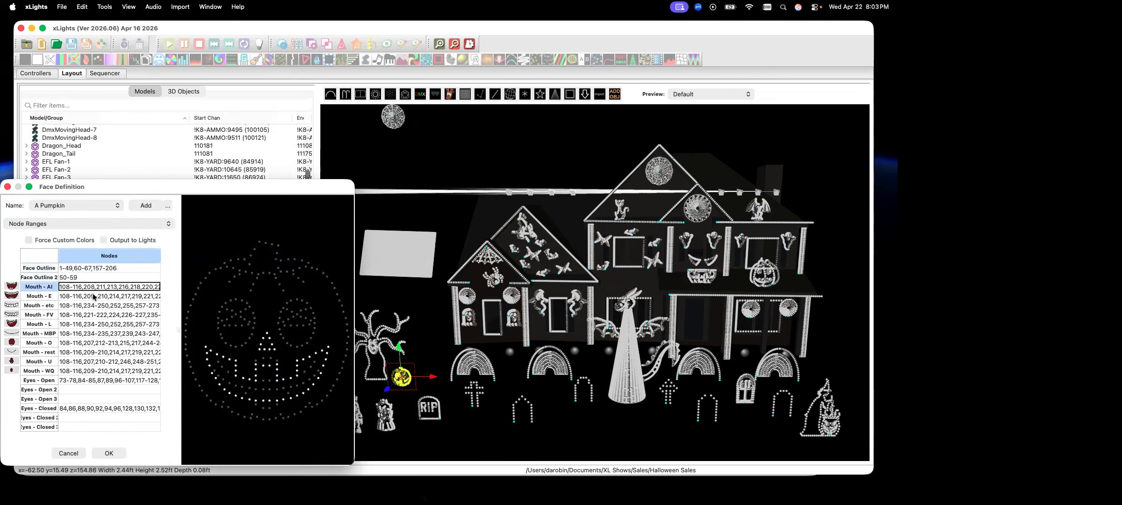
click(91, 298)
click(90, 306)
click(90, 316)
click(90, 325)
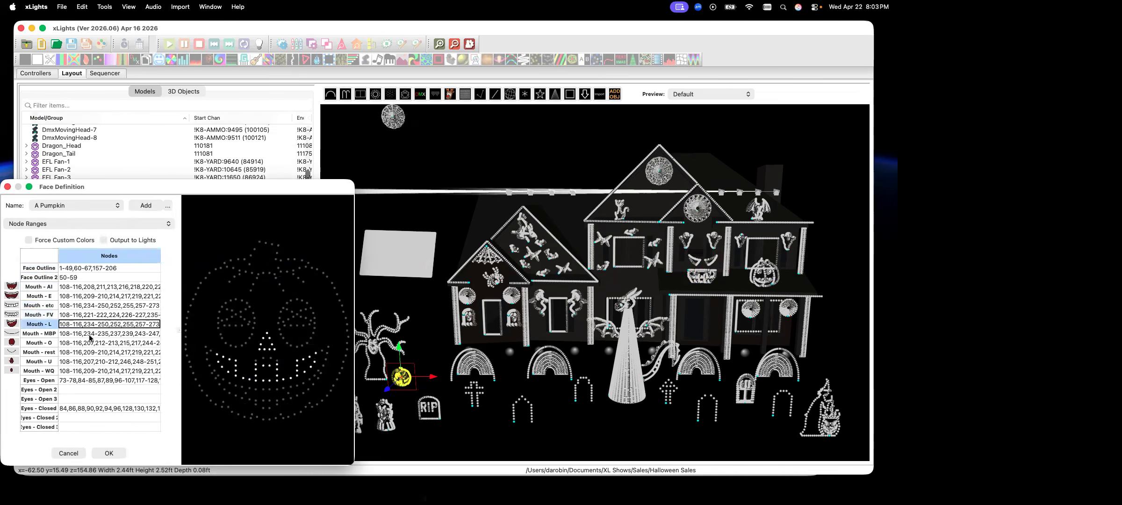
click(90, 342)
click(92, 353)
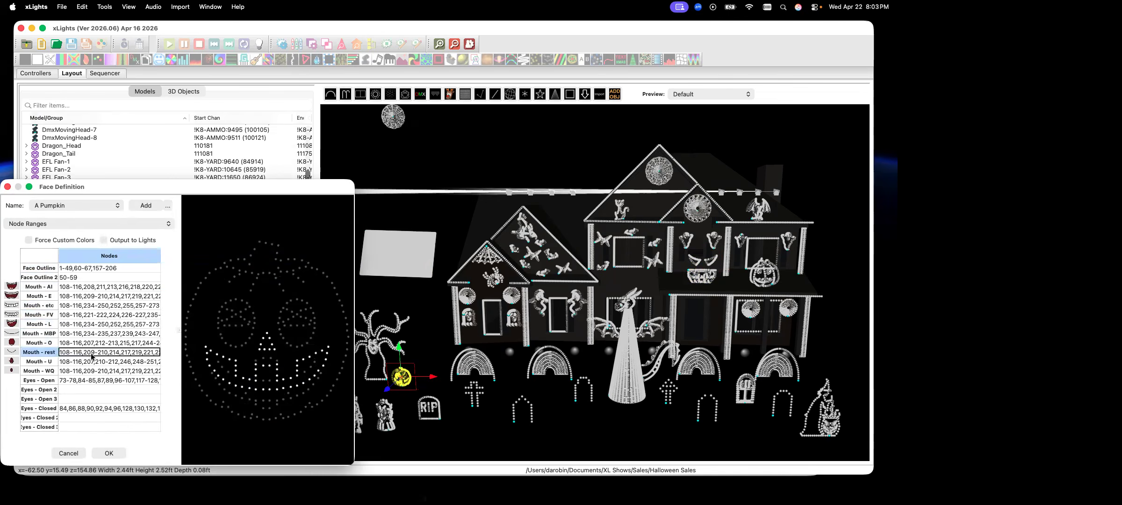
click(93, 362)
click(92, 371)
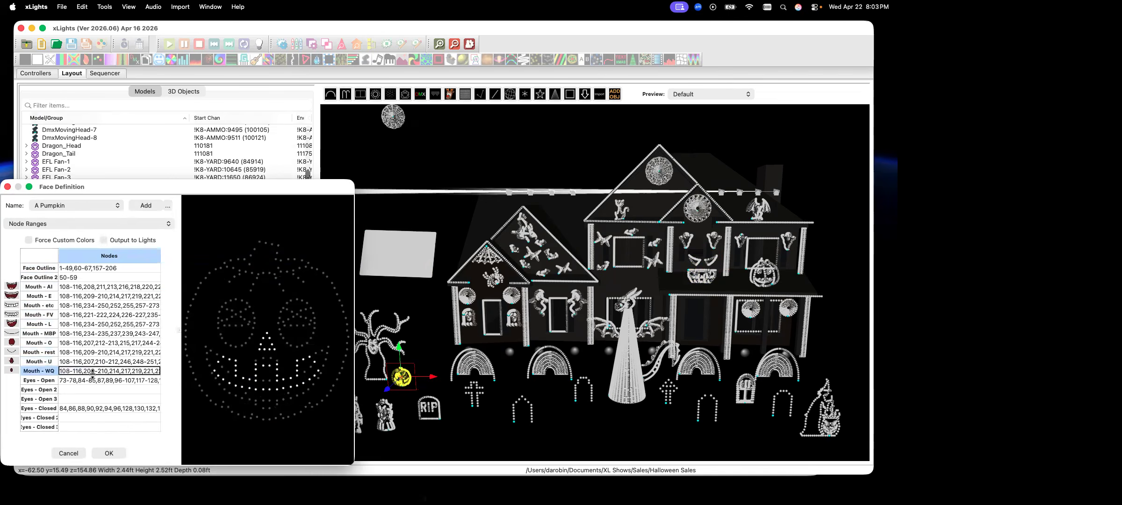
click(92, 380)
click(94, 408)
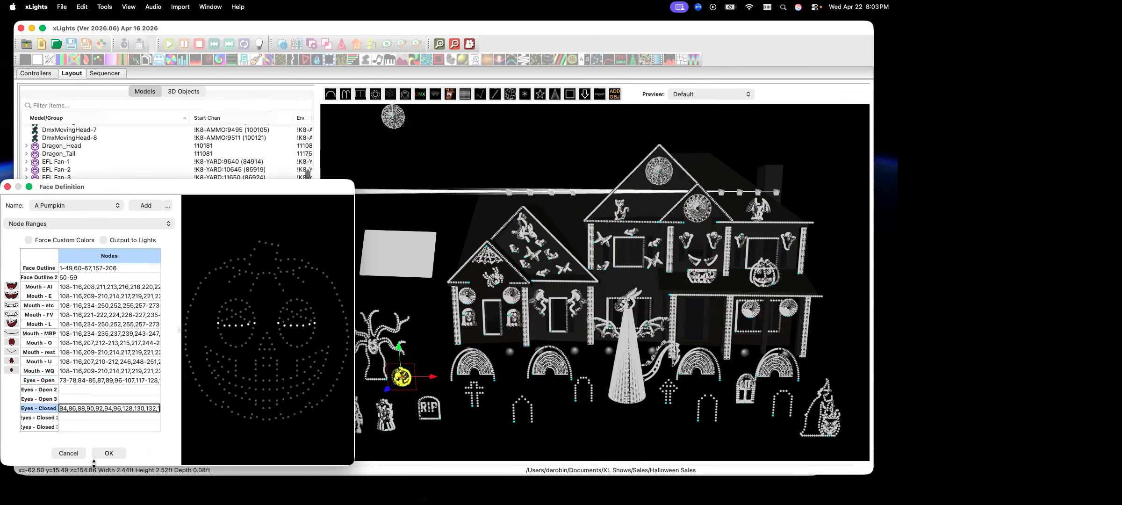
click(70, 454)
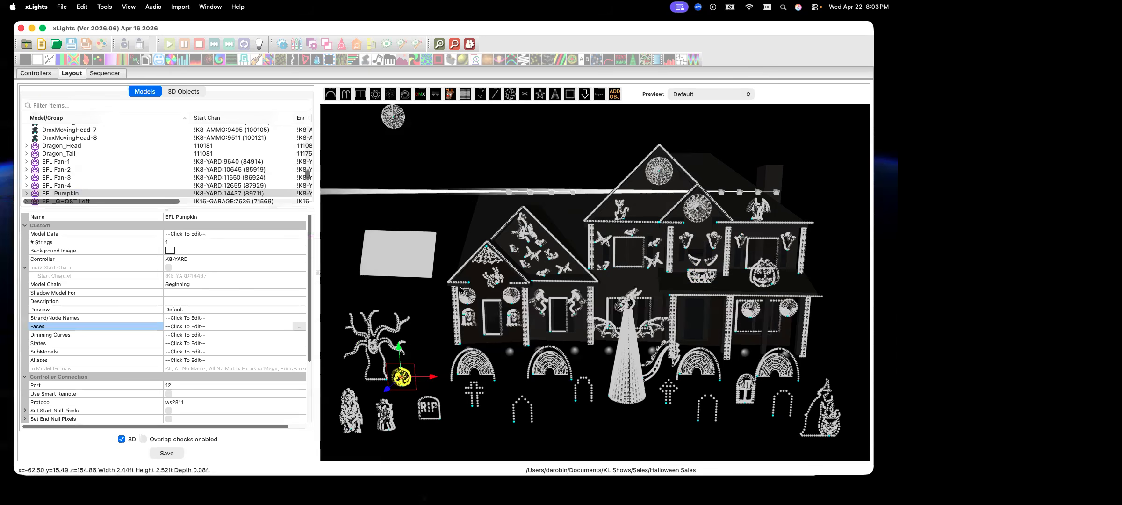
Open the Talking Gargoyle model's face definition, examine its outline and the AI, E and etc mouth nodes, and close it.
click(757, 210)
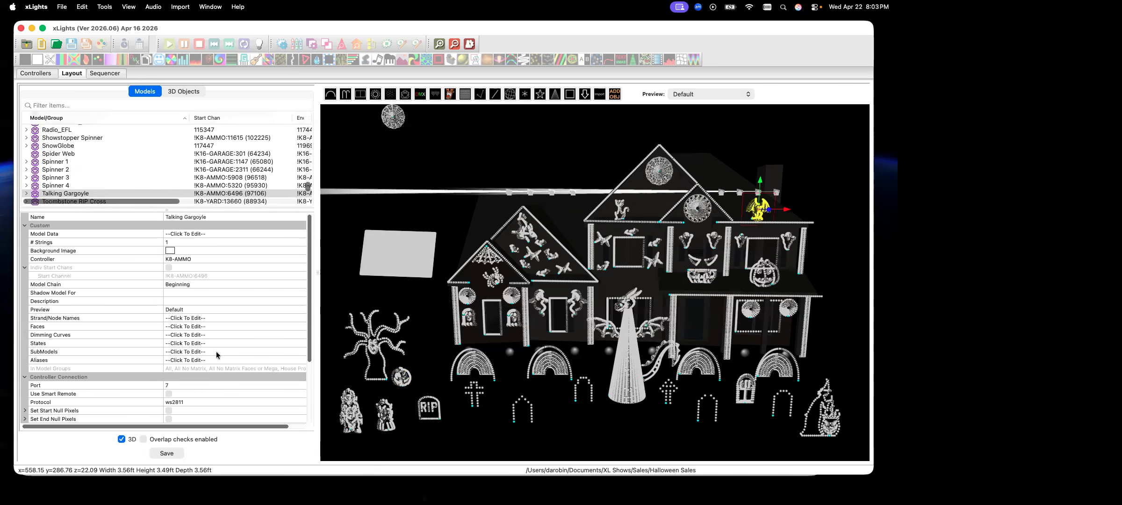
click(286, 327)
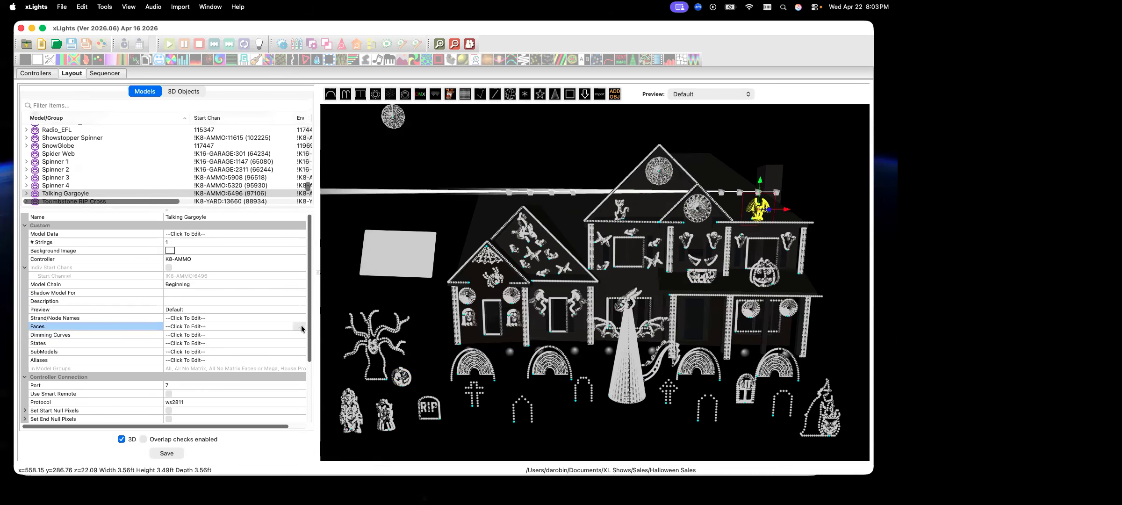
click(302, 326)
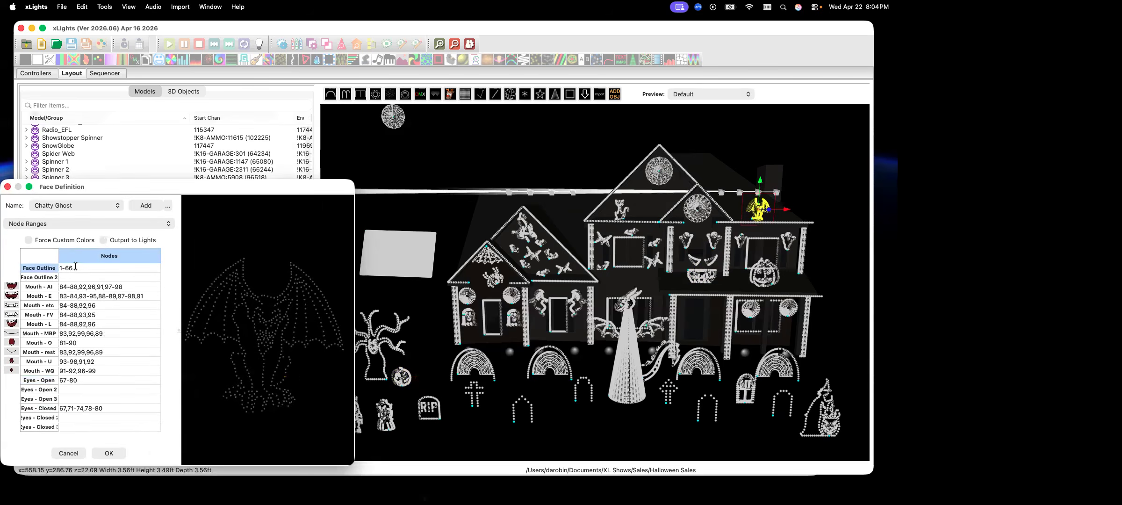
click(76, 268)
click(79, 286)
click(68, 298)
click(69, 307)
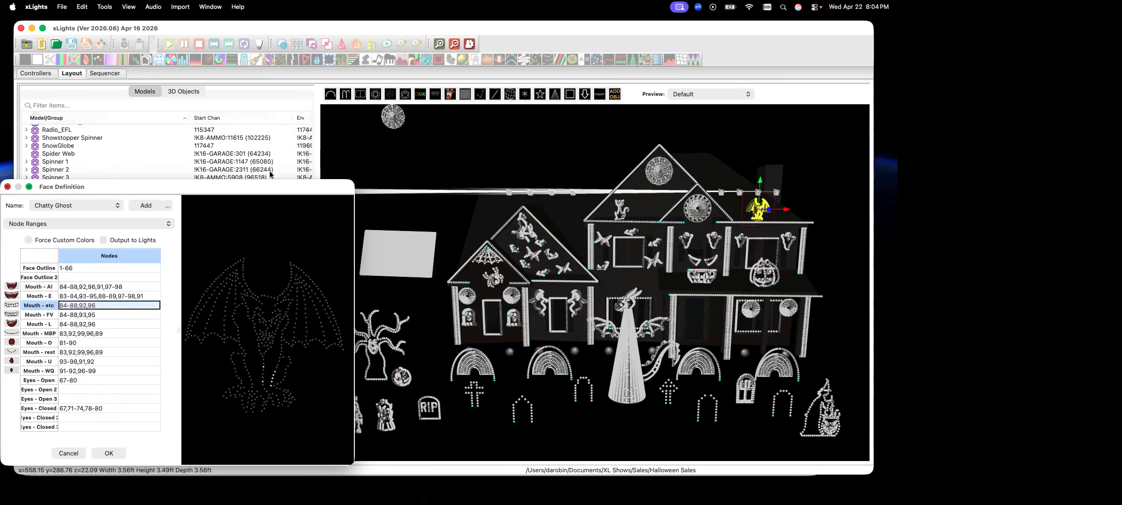
click(8, 188)
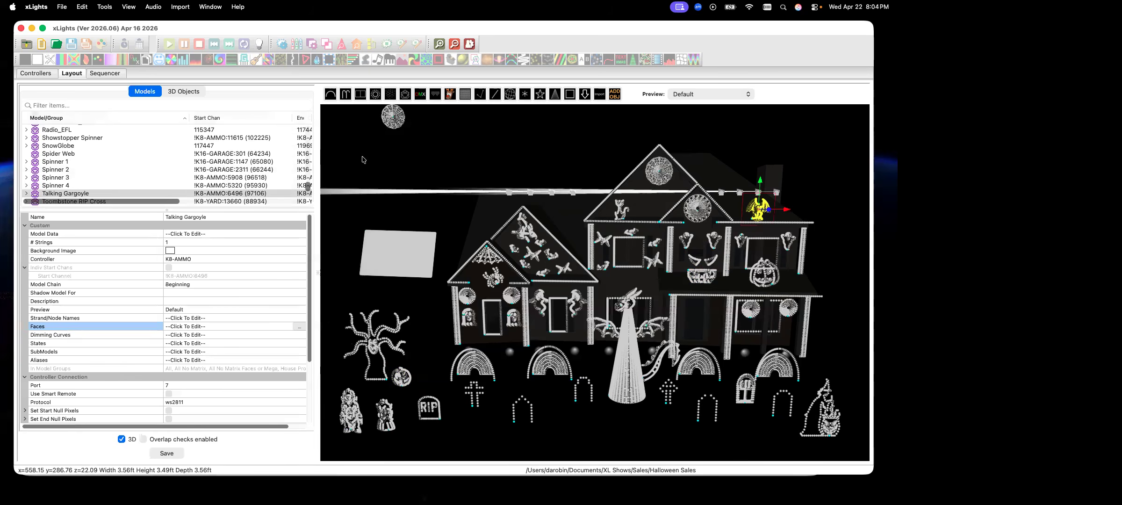
Open the face definitions of the GE_Spooky_Tree_B_Singing model and display the spooky-tree face.
click(391, 362)
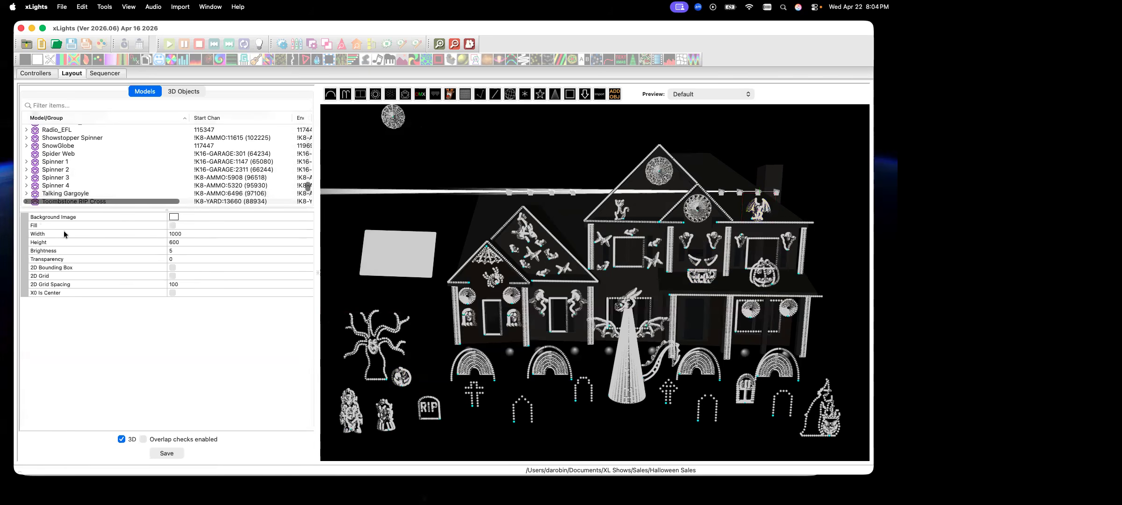
click(371, 345)
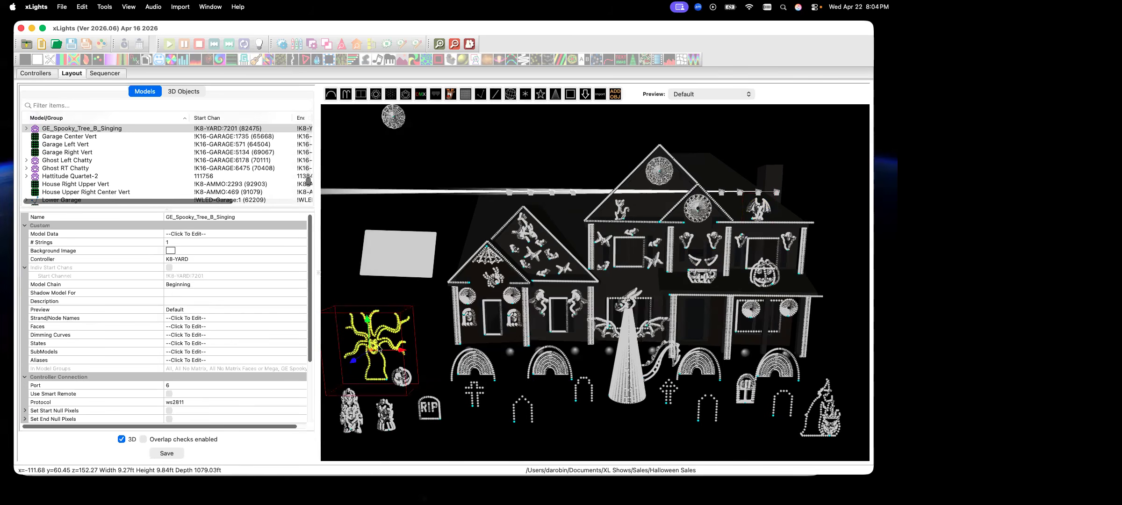
click(247, 327)
click(299, 327)
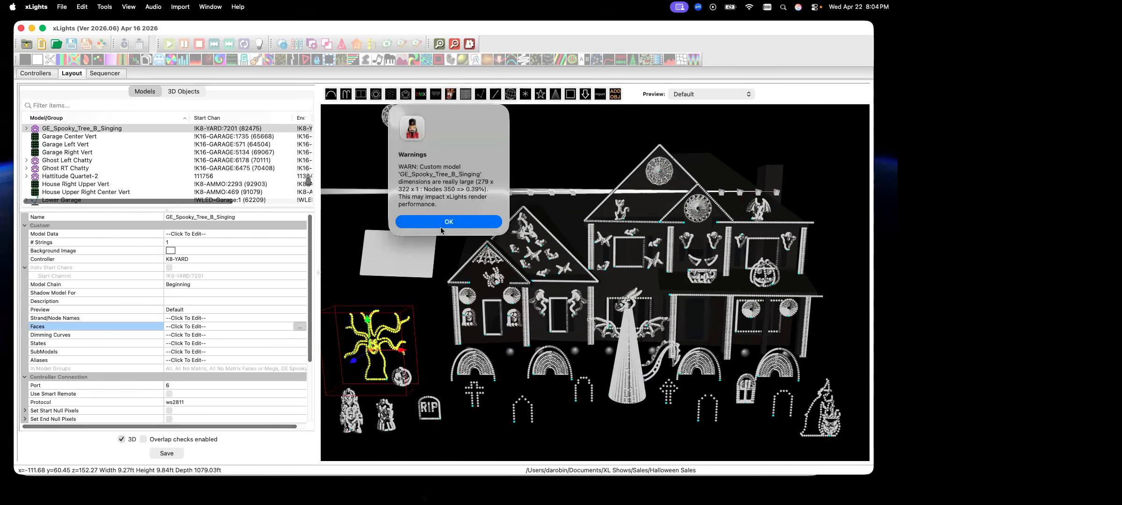
click(466, 223)
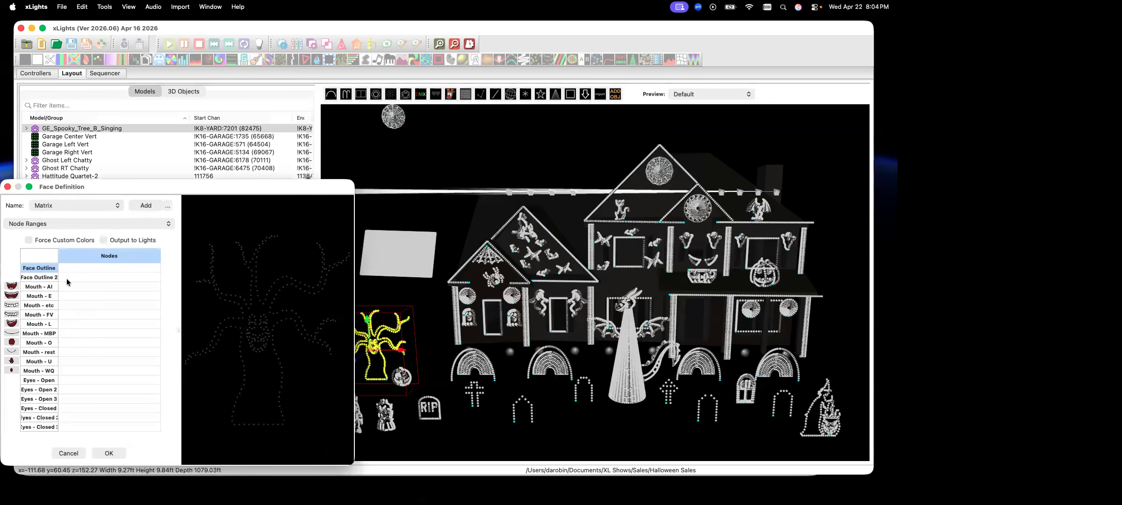
click(39, 297)
click(119, 208)
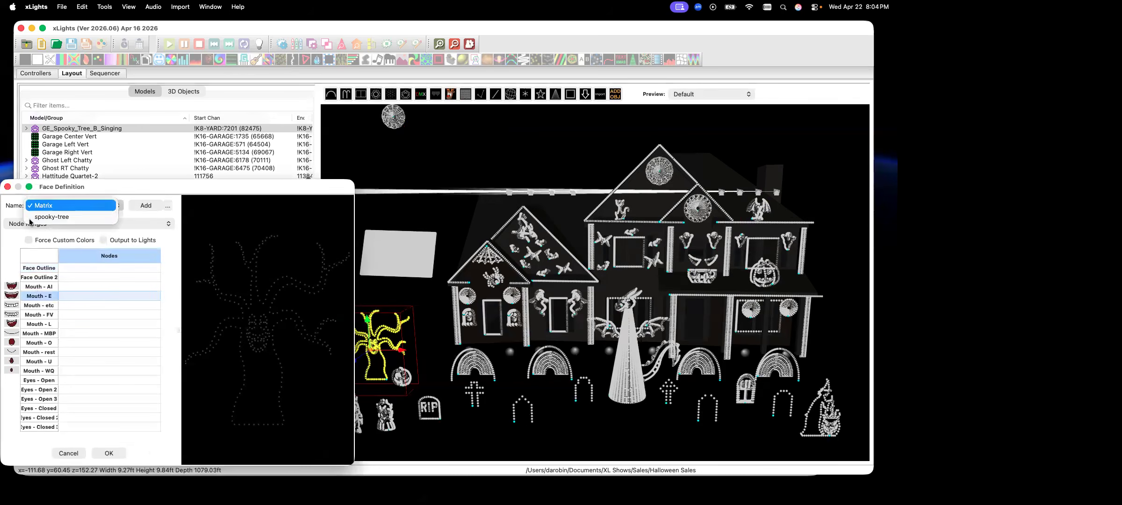
click(35, 218)
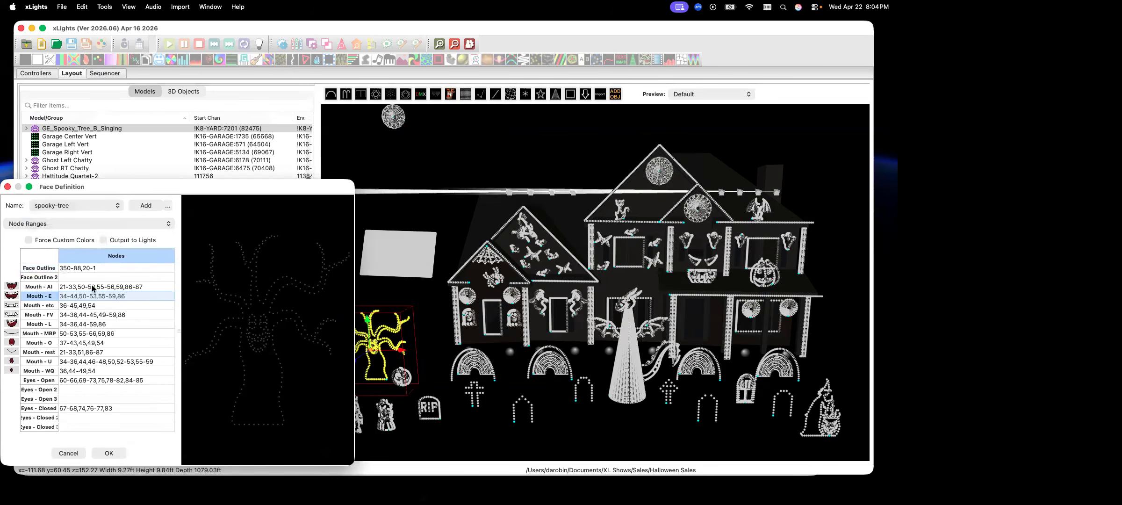
Examine the spooky-tree face's mouth nodes from AI through rest, and close the definition without saving.
click(92, 288)
click(83, 306)
key(Down)
key(Down)
key(Down)
key(Down)
key(Down)
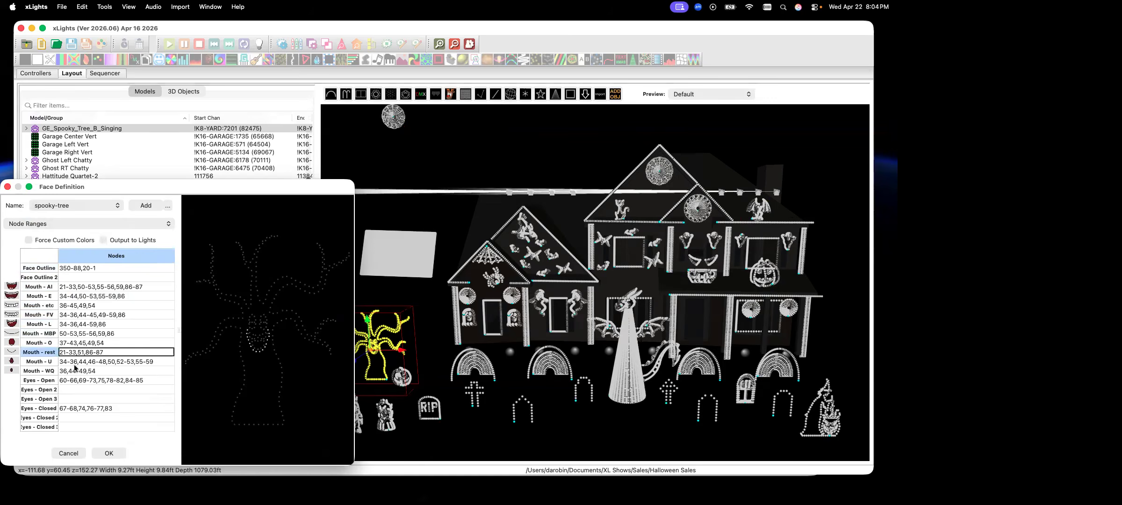
click(69, 453)
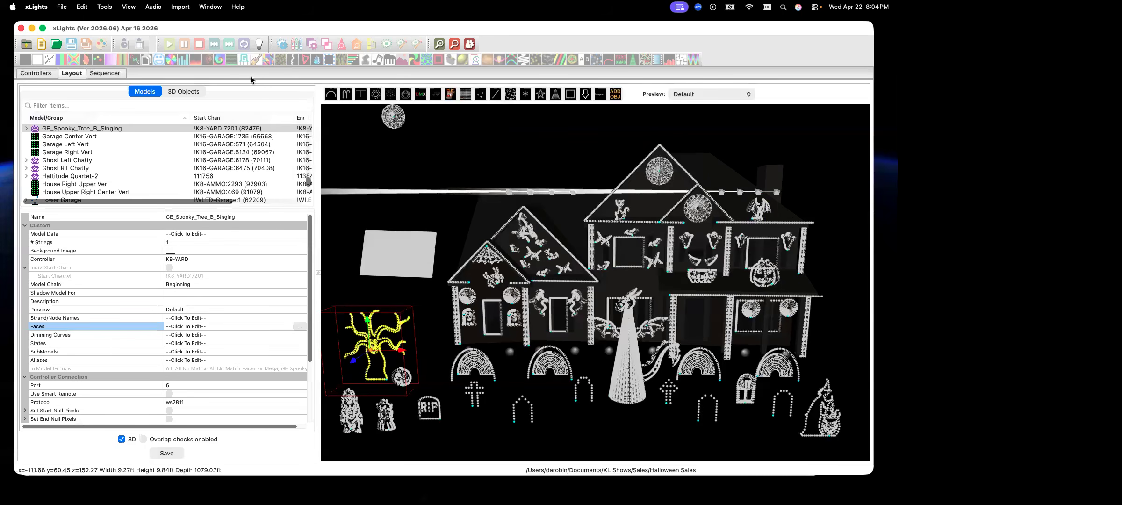
Create a new musical sequence using The Dead Dance copy.mp3 from the Music Sales folder.
click(41, 46)
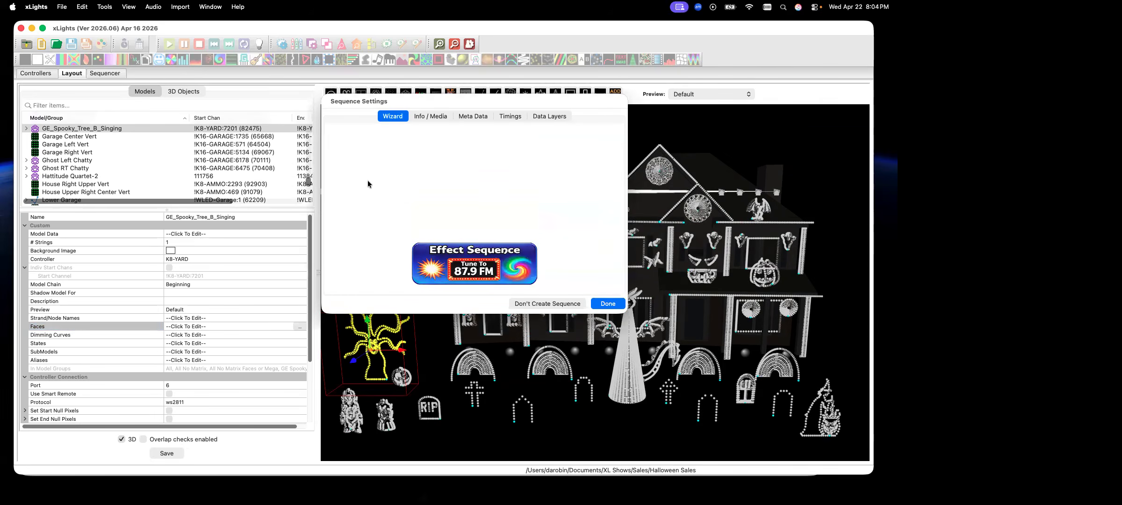
click(396, 178)
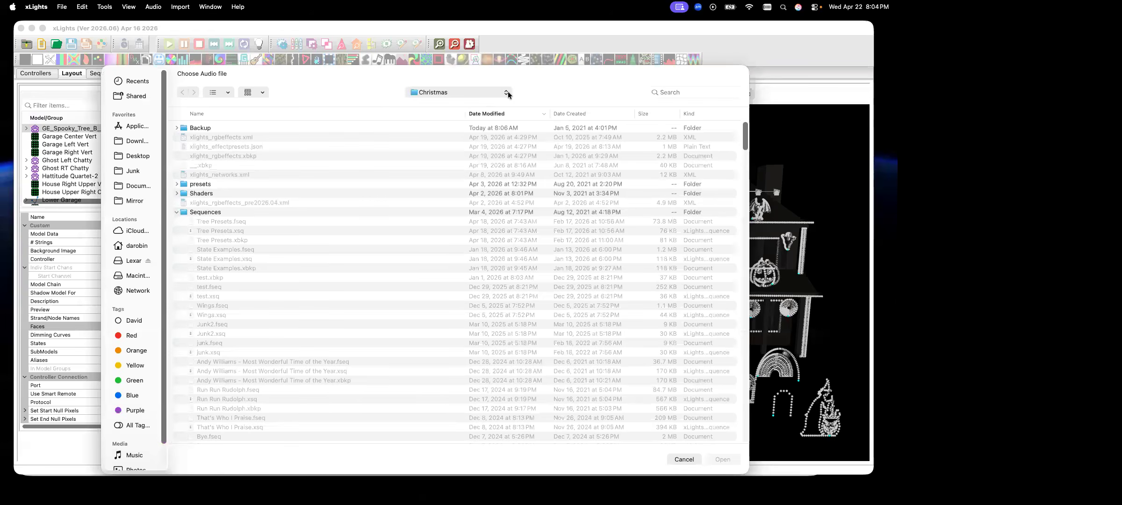
click(507, 92)
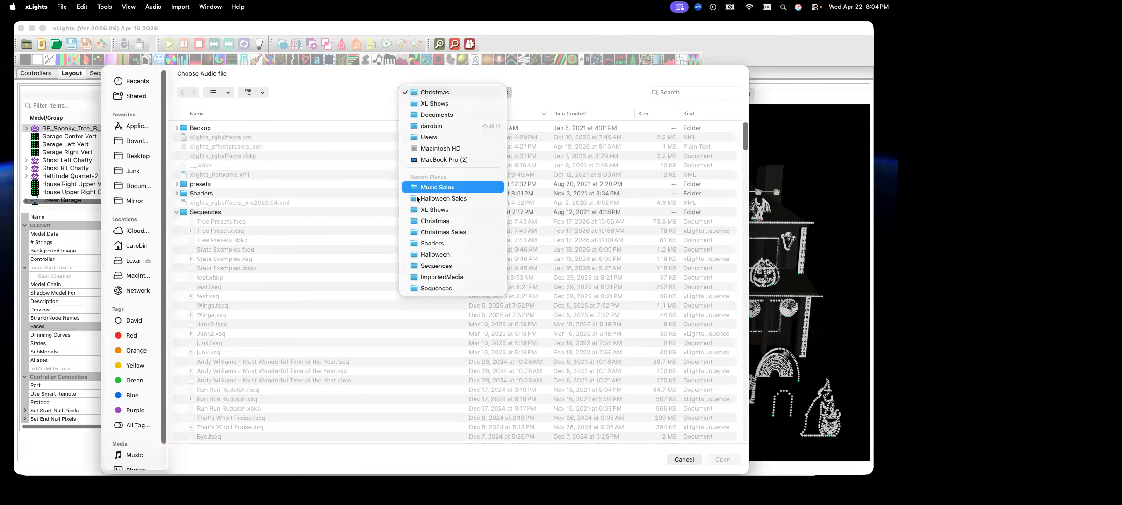
click(433, 188)
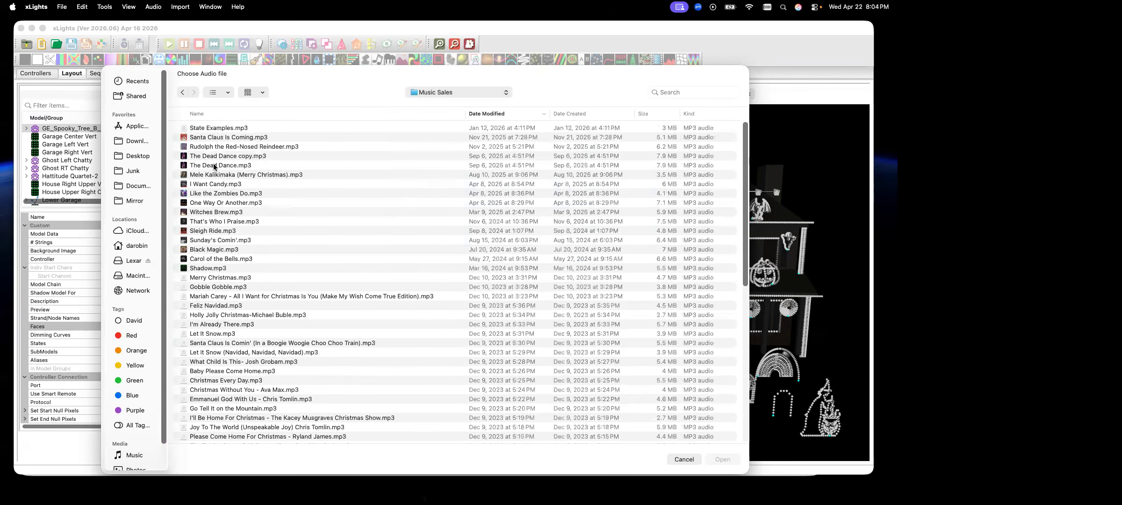
click(229, 158)
key(Return)
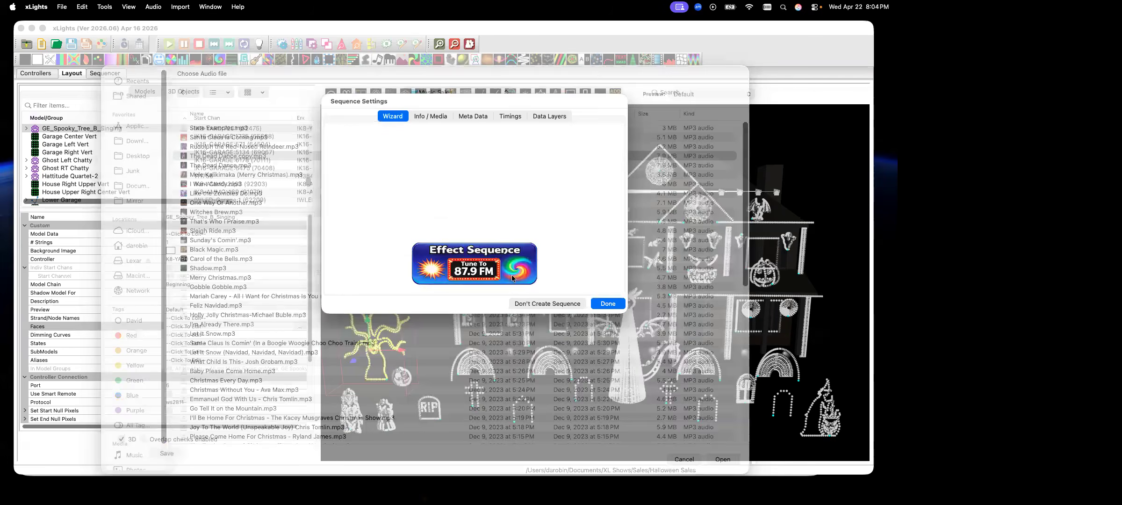
click(474, 224)
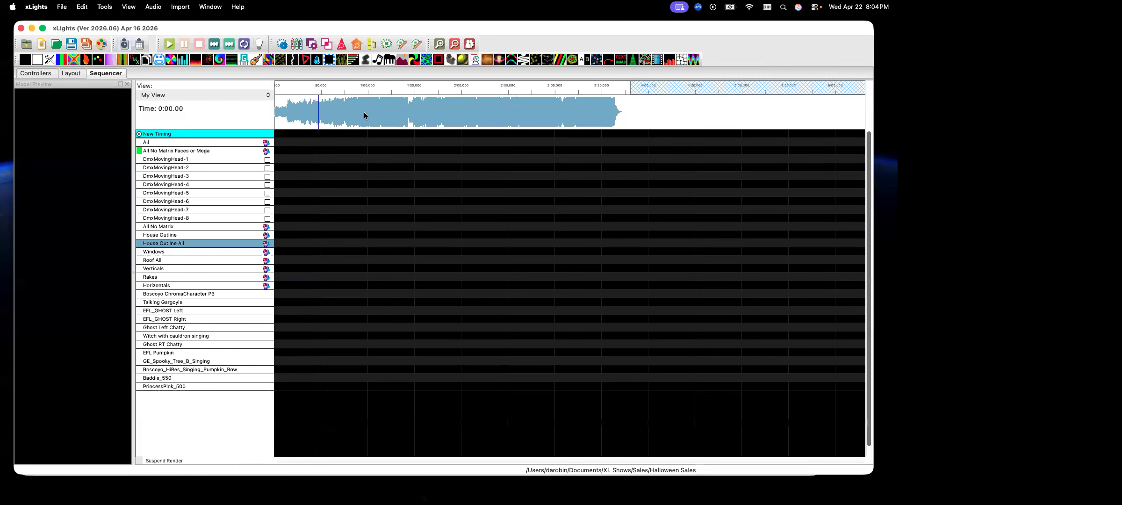
Play the song's opening, stop it, and select a waveform span of about 28.8 seconds starting at 0:06.
click(170, 44)
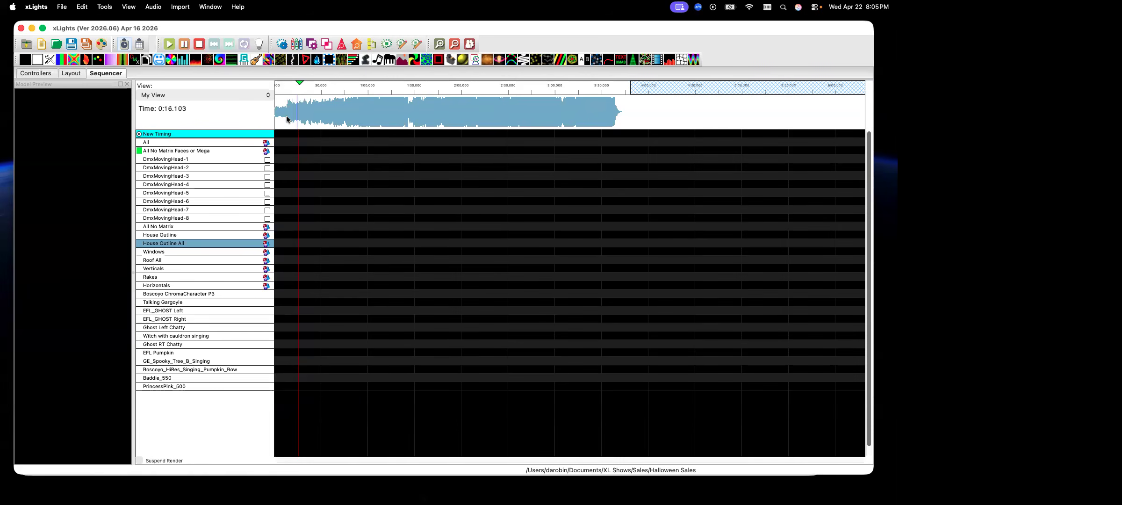
click(200, 44)
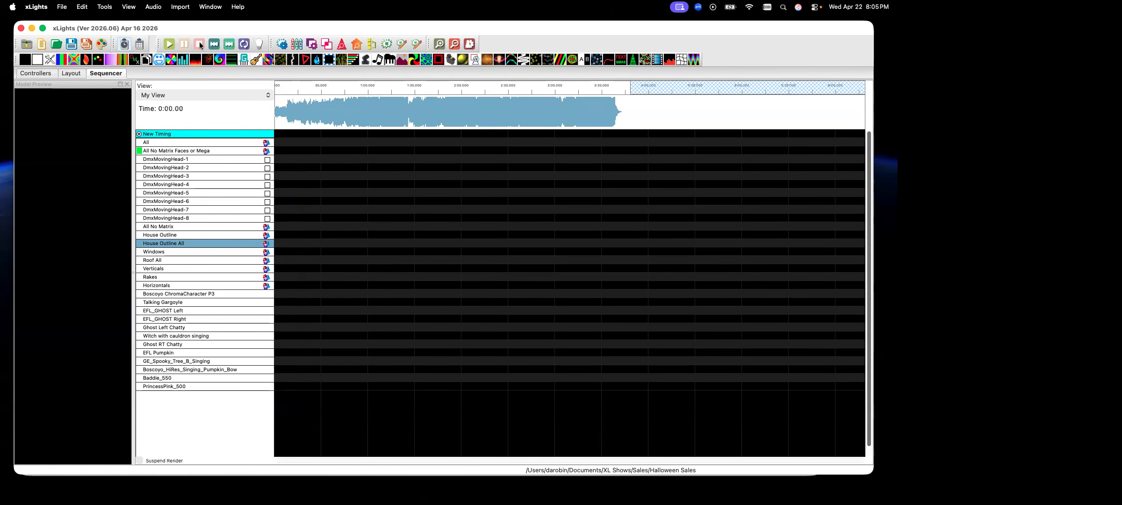
drag(282, 114, 328, 118)
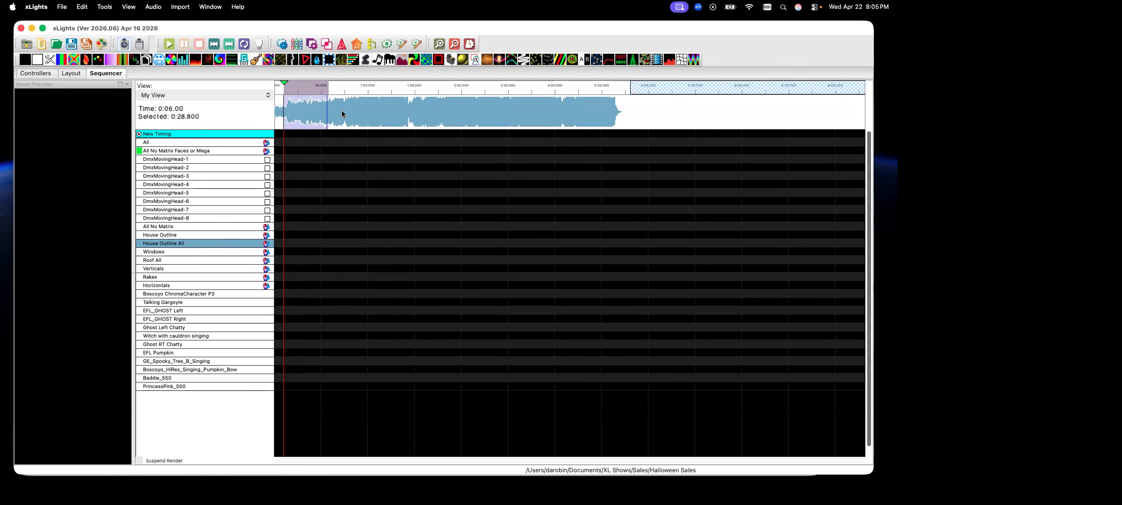
Examine the song's waveform on the timeline, first in close detail and then over a wider span.
click(440, 45)
click(440, 44)
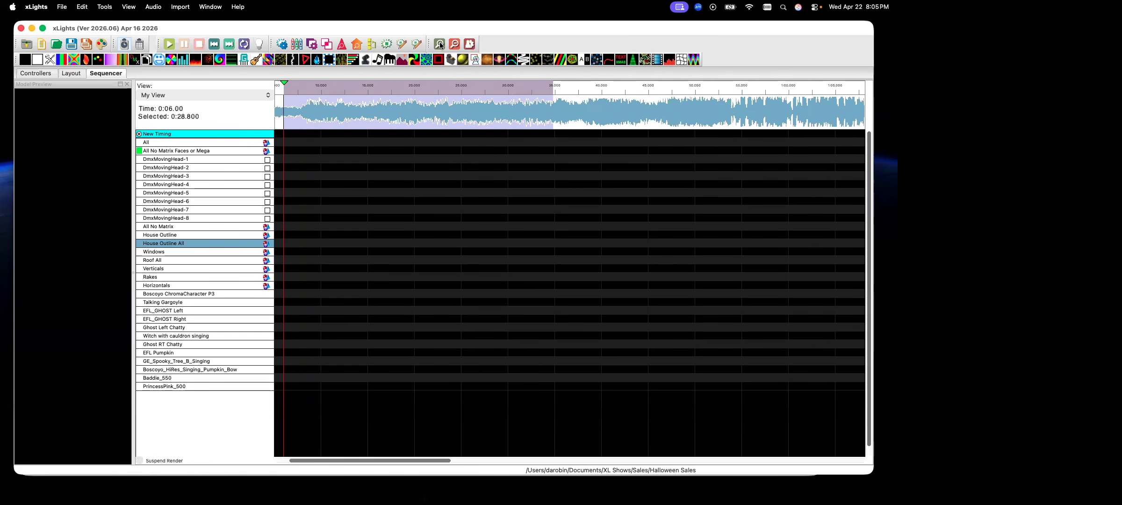
click(440, 45)
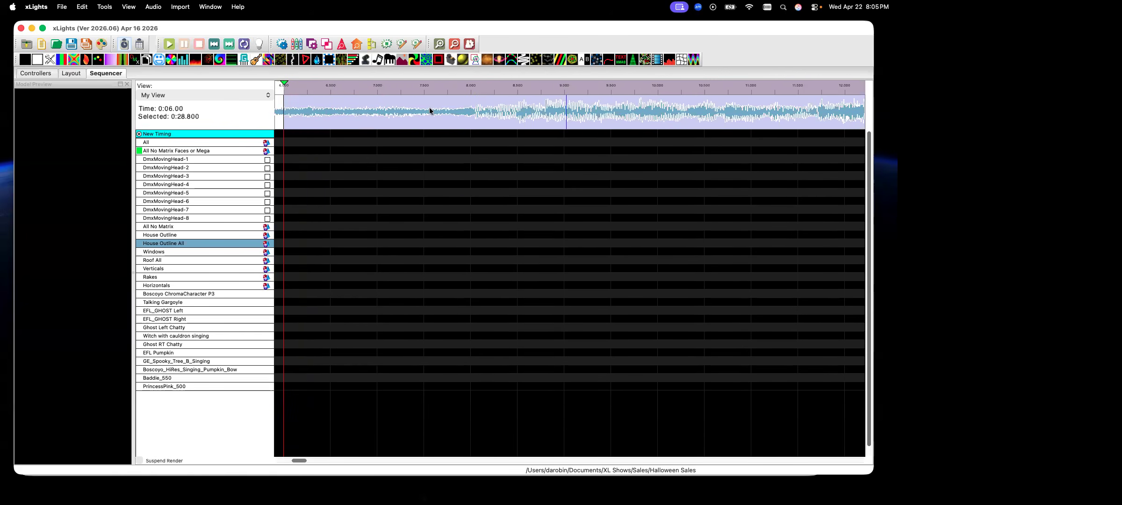
click(455, 44)
click(455, 44)
click(455, 44)
click(455, 44)
click(455, 44)
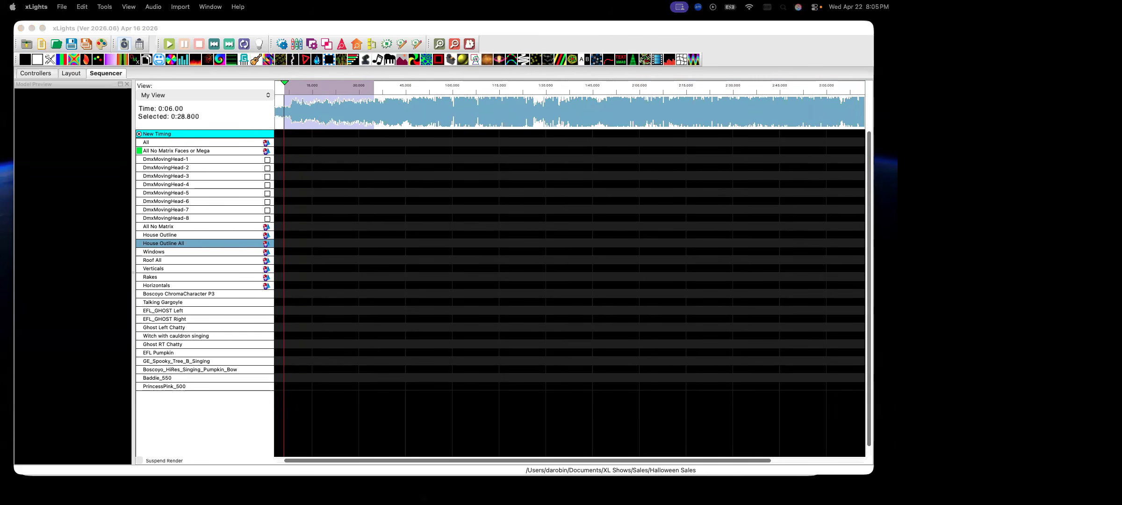
Switch to Chrome, open the Genius result for The Dead Dance lyrics, and read through the verses and chorus.
drag(151, 35, 111, 34)
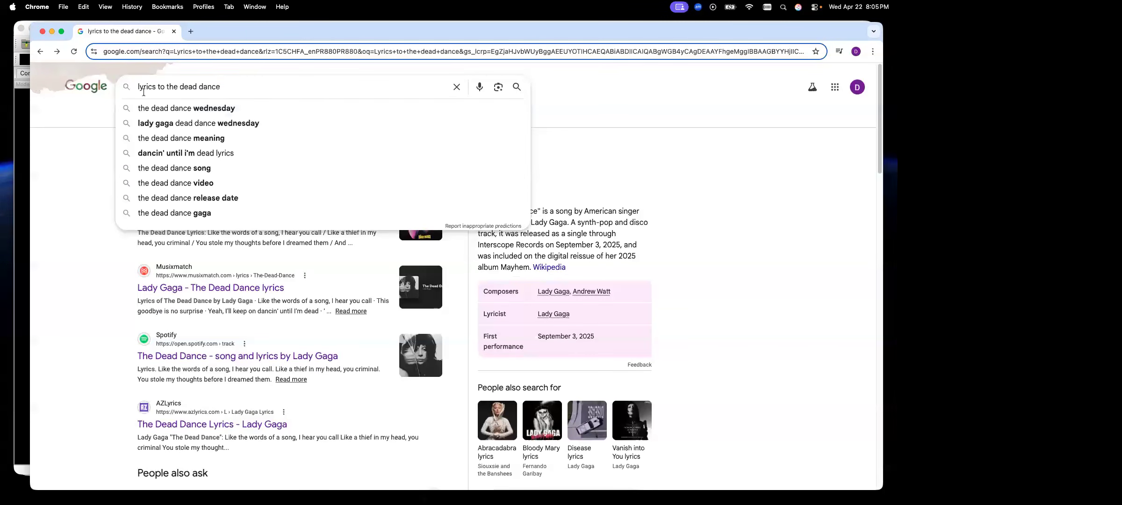
click(165, 107)
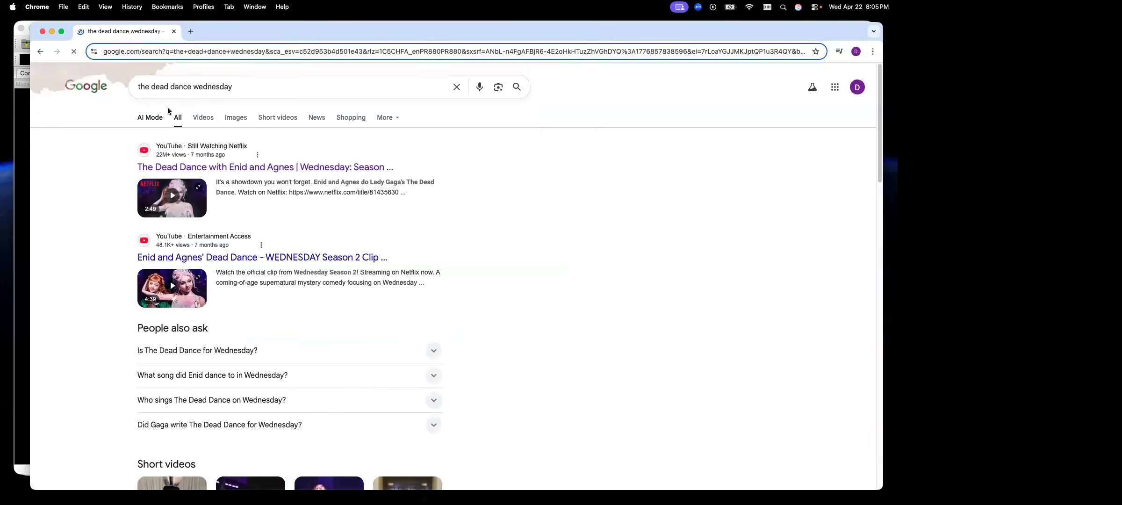
click(40, 52)
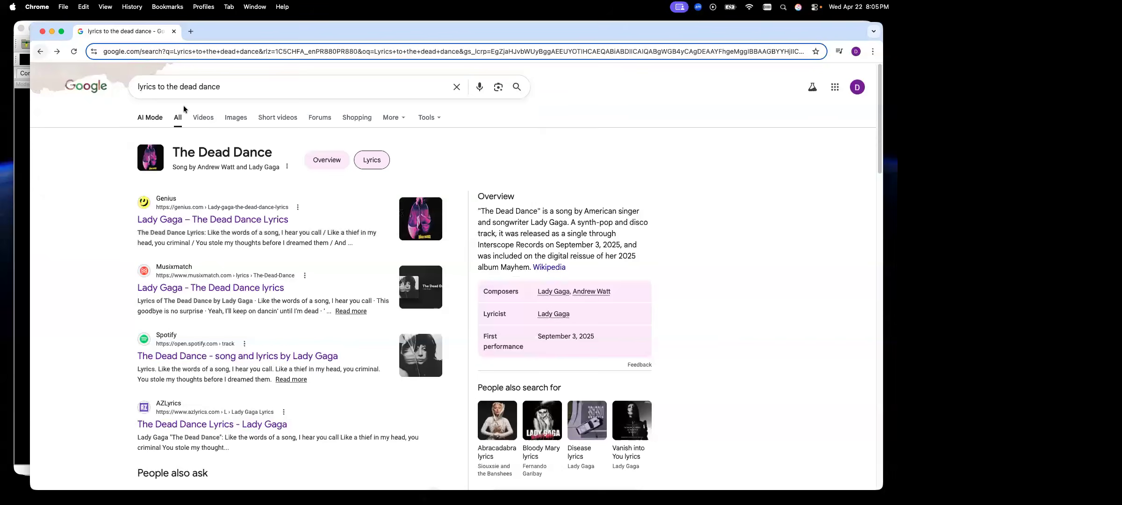
click(218, 219)
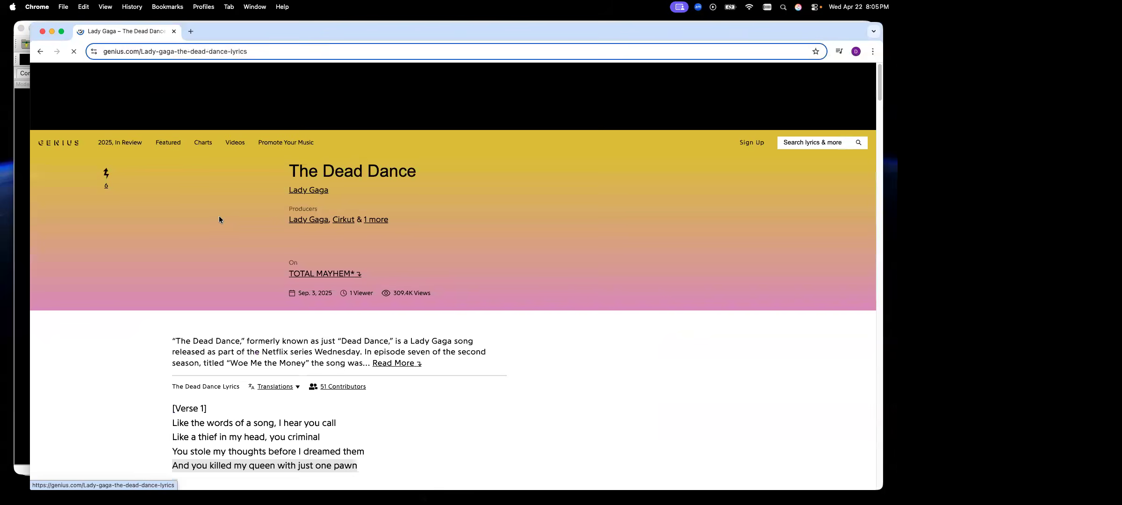
scroll(583, 299, down, 6)
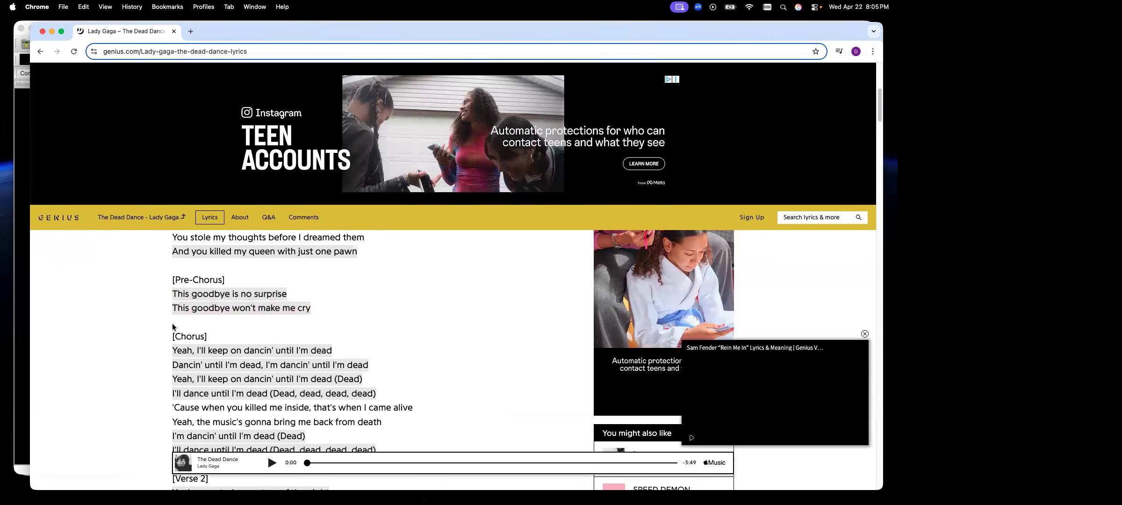
scroll(241, 292, down, 2)
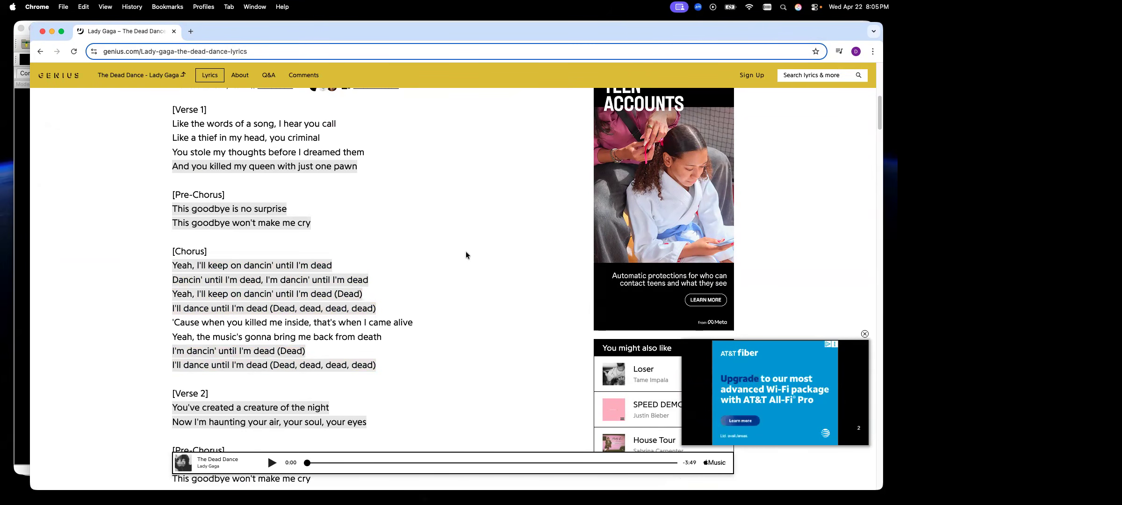
scroll(467, 251, down, 4)
scroll(467, 252, up, 12)
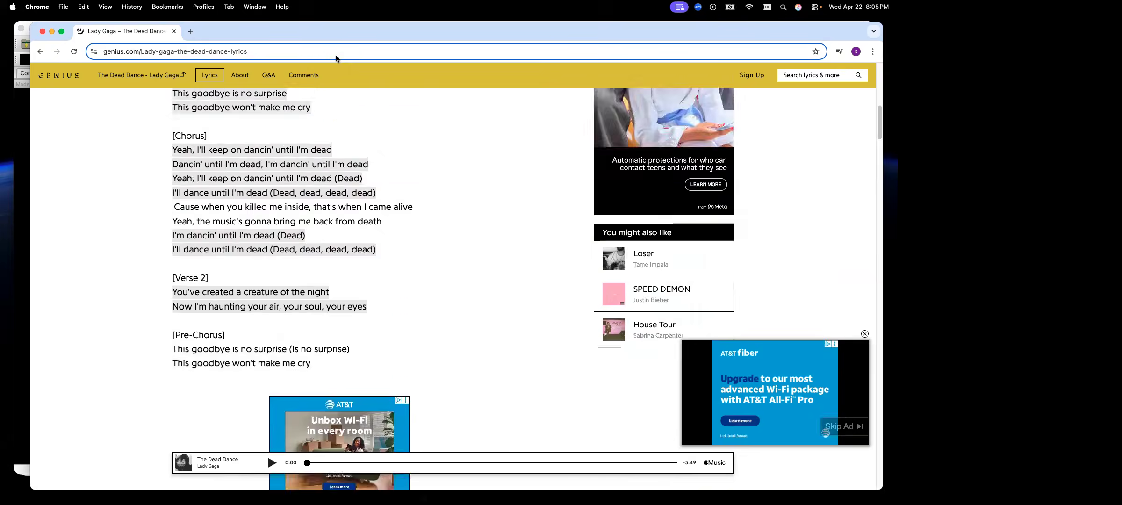
Return to the search results and read the AZLyrics version of The Dead Dance lyrics.
key(super+bracketleft)
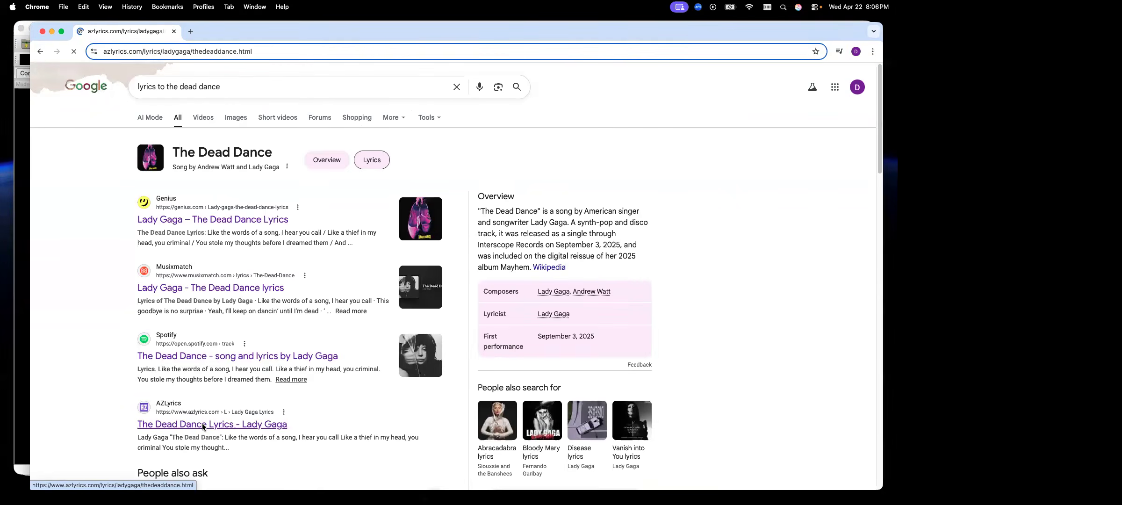
scroll(264, 301, down, 4)
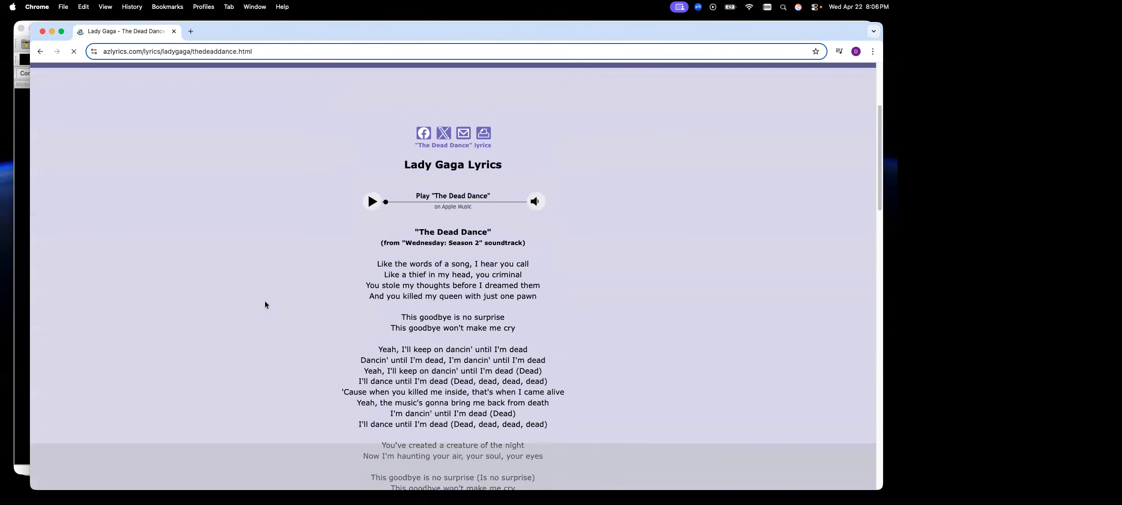
scroll(265, 305, down, 3)
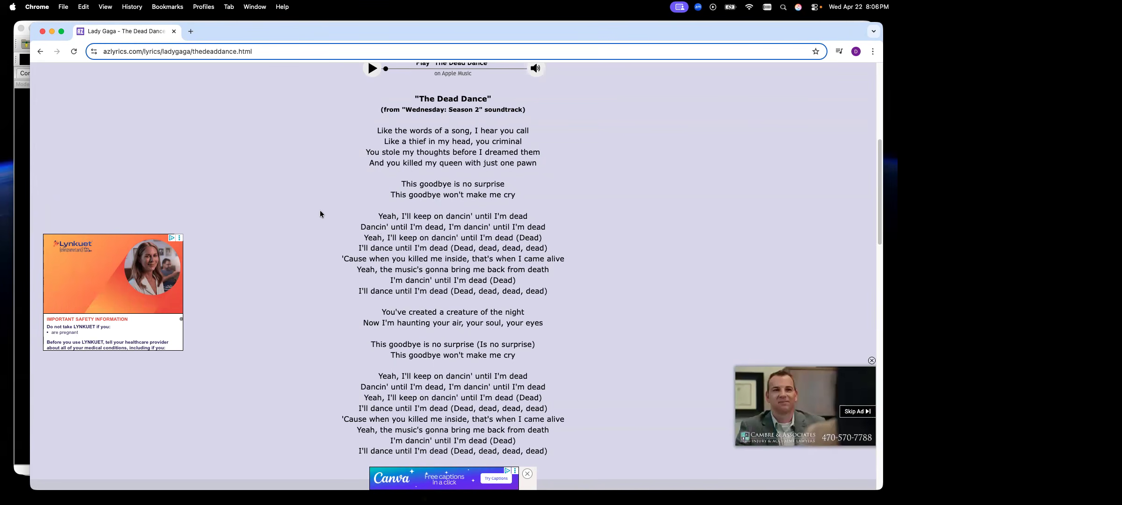
Switch to the Dead Dance Mod document in Word, examine the word "dancing" in its edited lyrics, and close the AZLyrics page.
drag(897, 50, 381, 45)
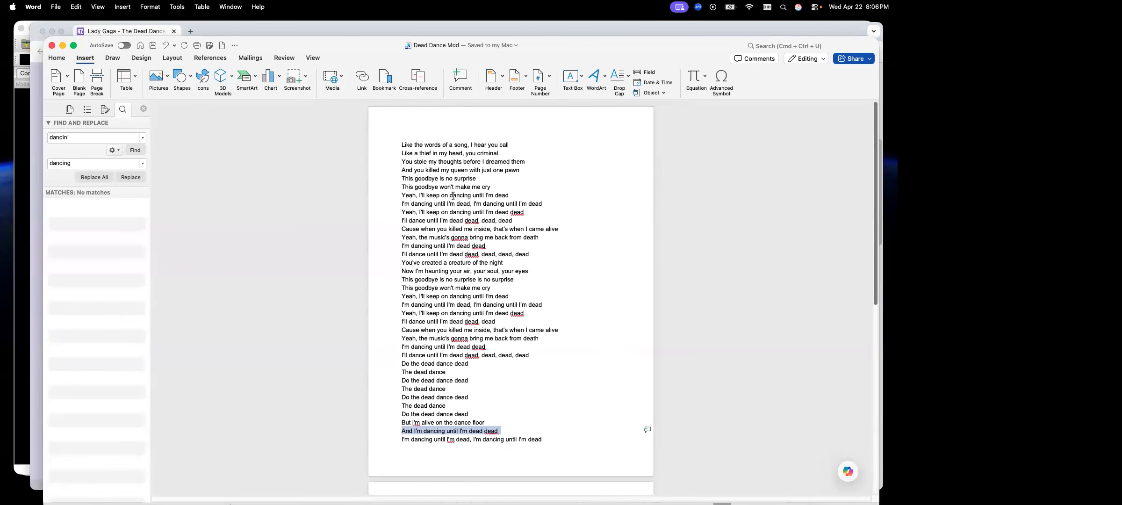
double_click(468, 196)
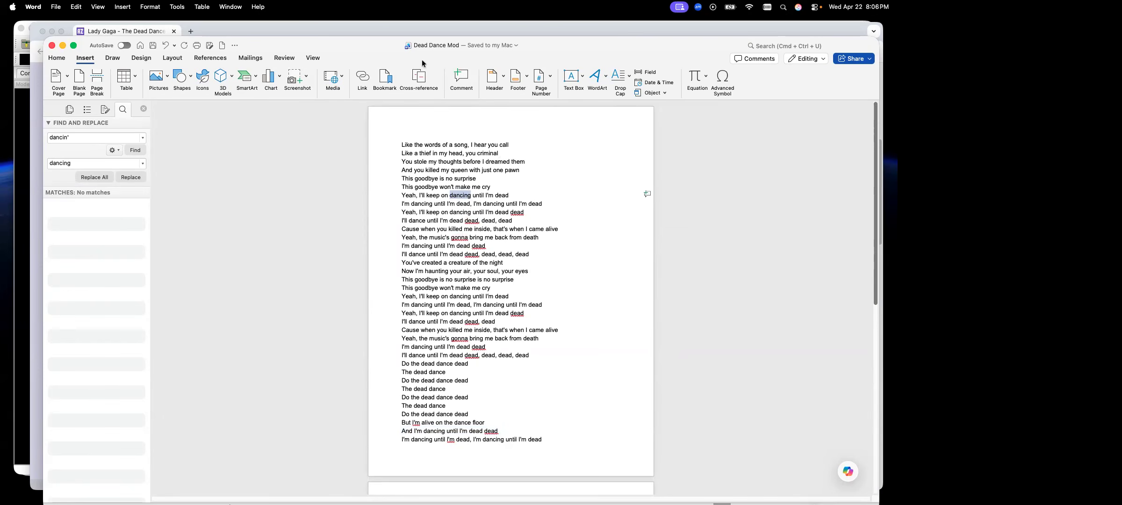
drag(726, 46, 1121, 41)
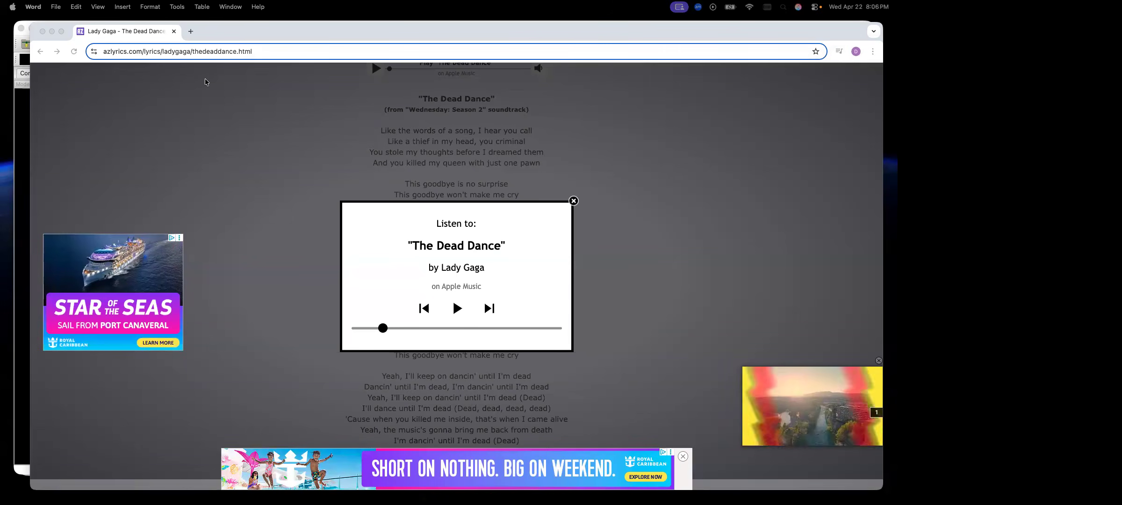
click(175, 31)
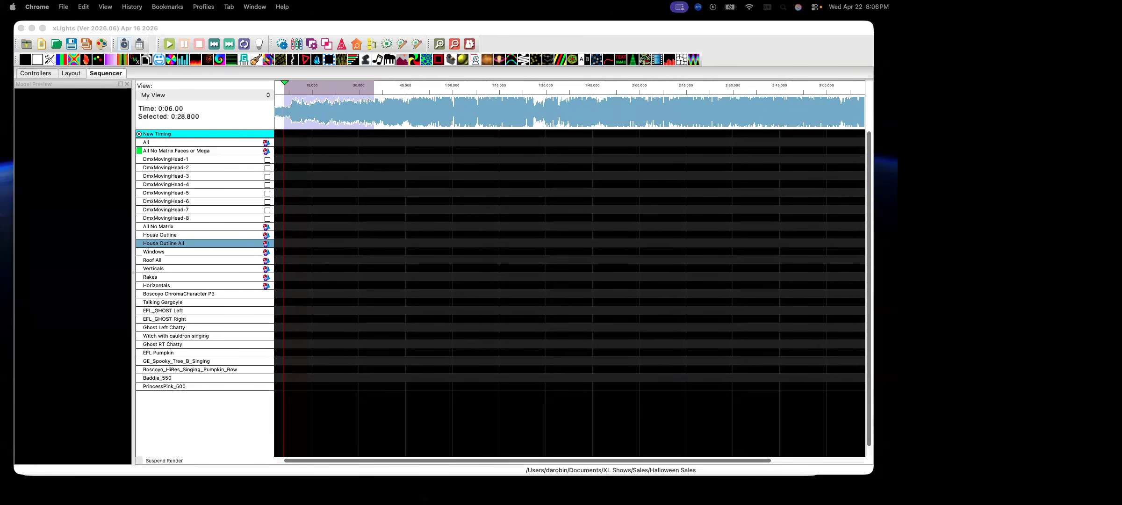
Switch to the Autolyrics by Lighting Fanatics page in Chrome and choose The Dead Dance copy.mp3 as the MP3 file.
drag(10, 85, 422, 9)
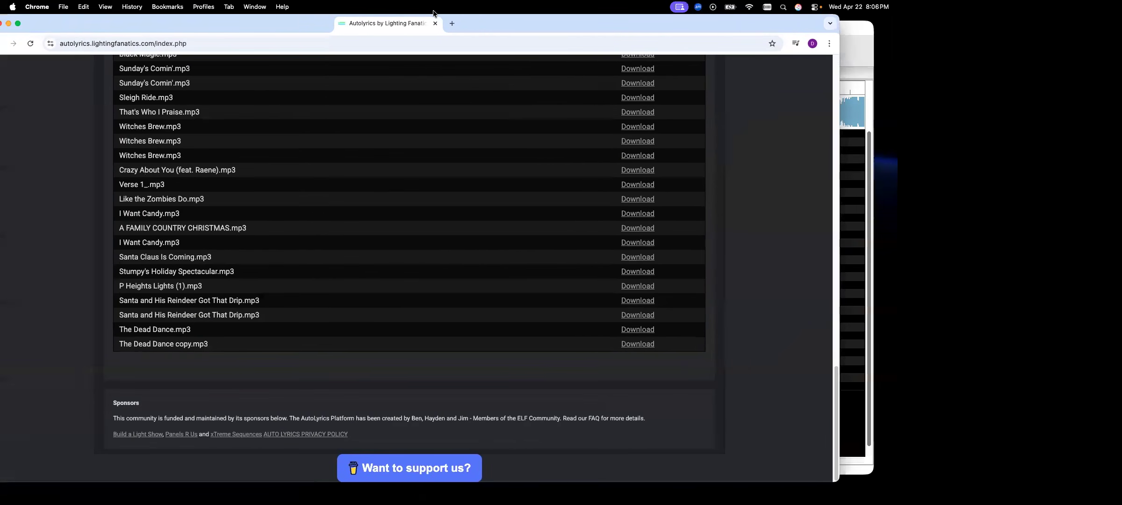
scroll(461, 270, up, 3)
scroll(460, 270, up, 20)
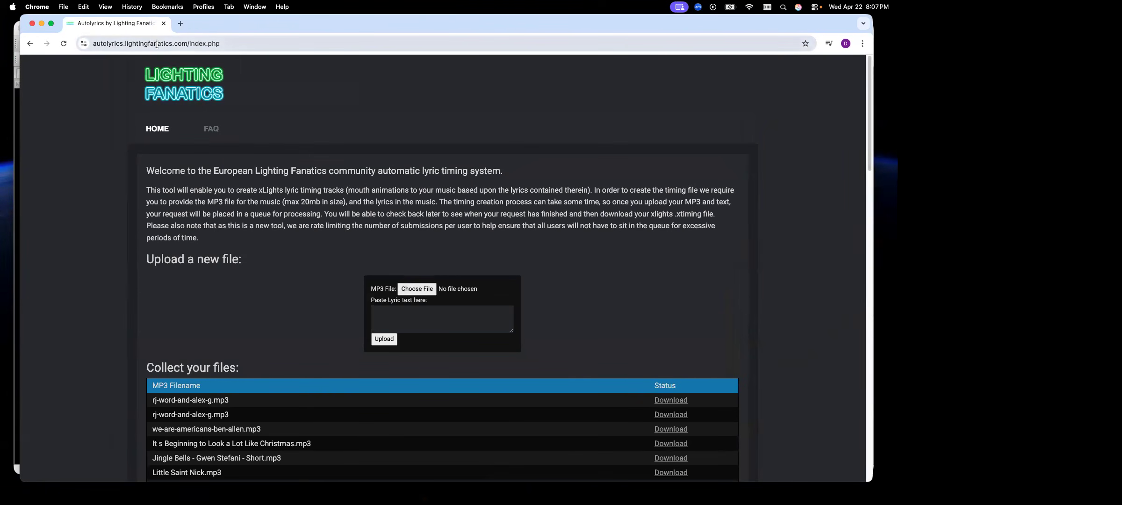
click(411, 289)
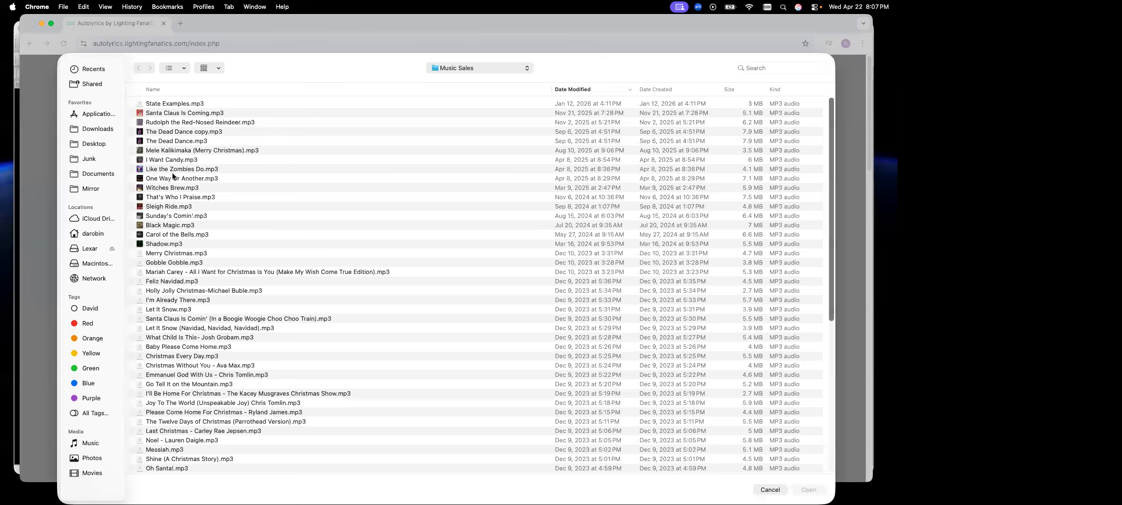
double_click(182, 132)
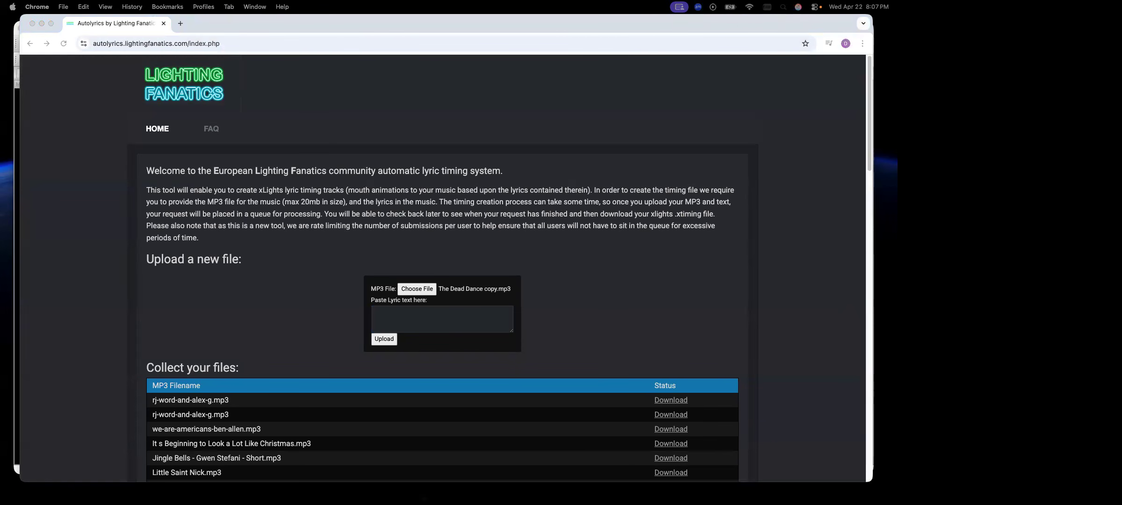
Paste the copied song lyrics into the upload form and submit them with the MP3.
click(391, 313)
right_click(390, 312)
click(468, 396)
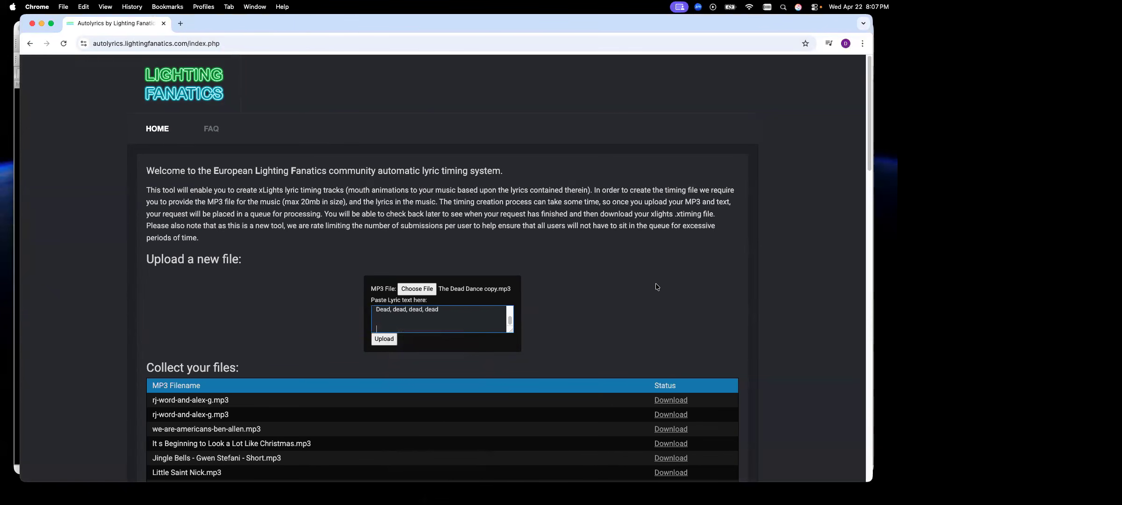
click(383, 339)
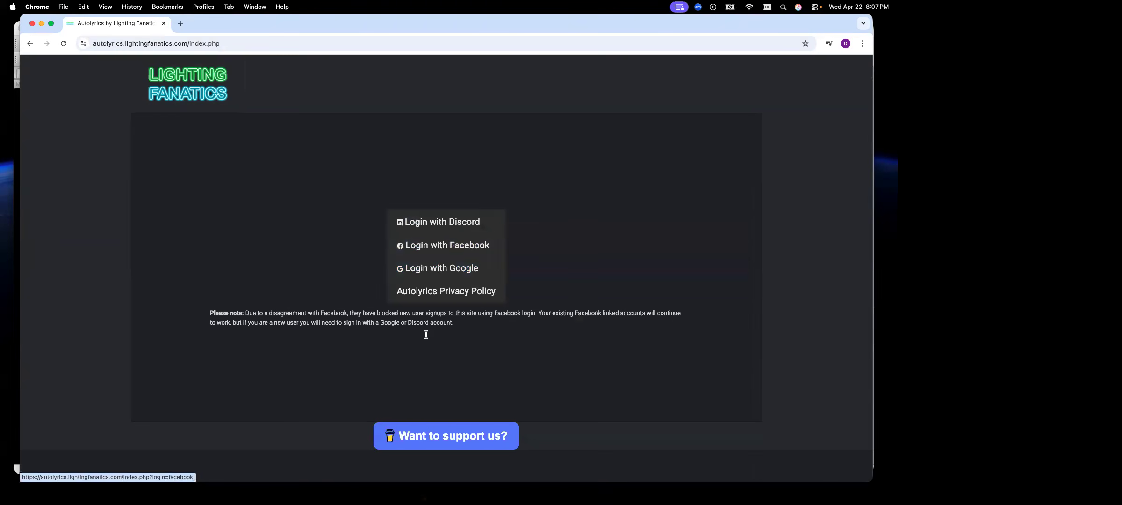
Log in to Autolyrics with Google and download the timing file for The Dead Dance copy.mp3.
click(442, 275)
click(393, 320)
scroll(388, 317, down, 5)
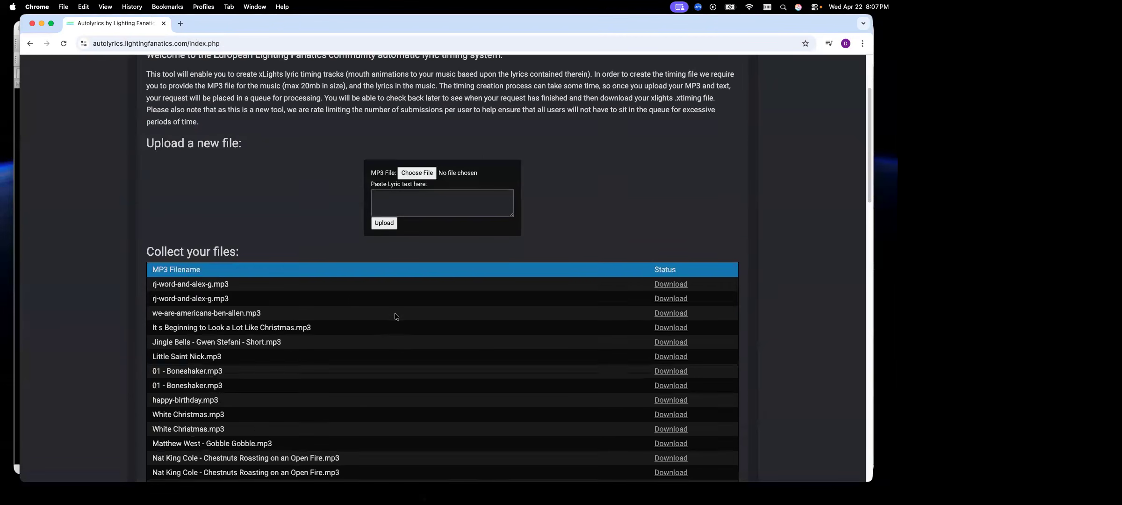
scroll(386, 189, down, 20)
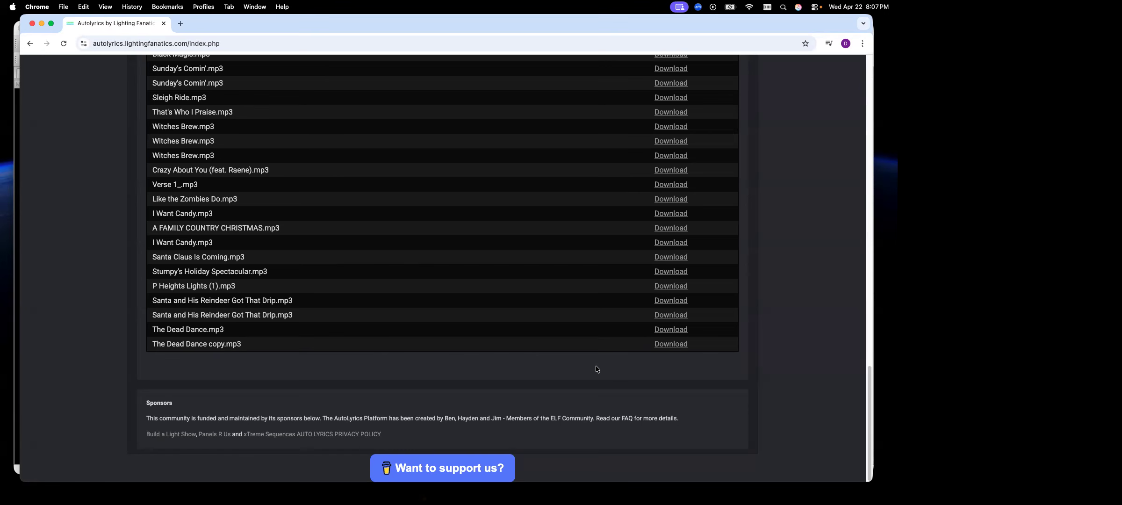
click(677, 348)
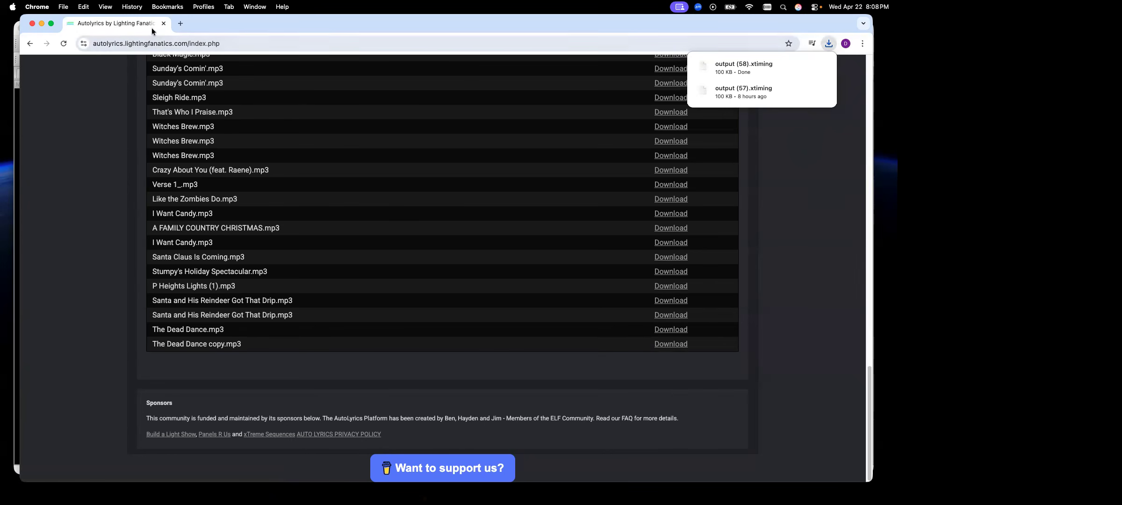
Close the Autolyrics browser window, return to xLights, and import output (58).xtiming from Downloads as a timing track.
click(32, 24)
click(32, 24)
click(410, 150)
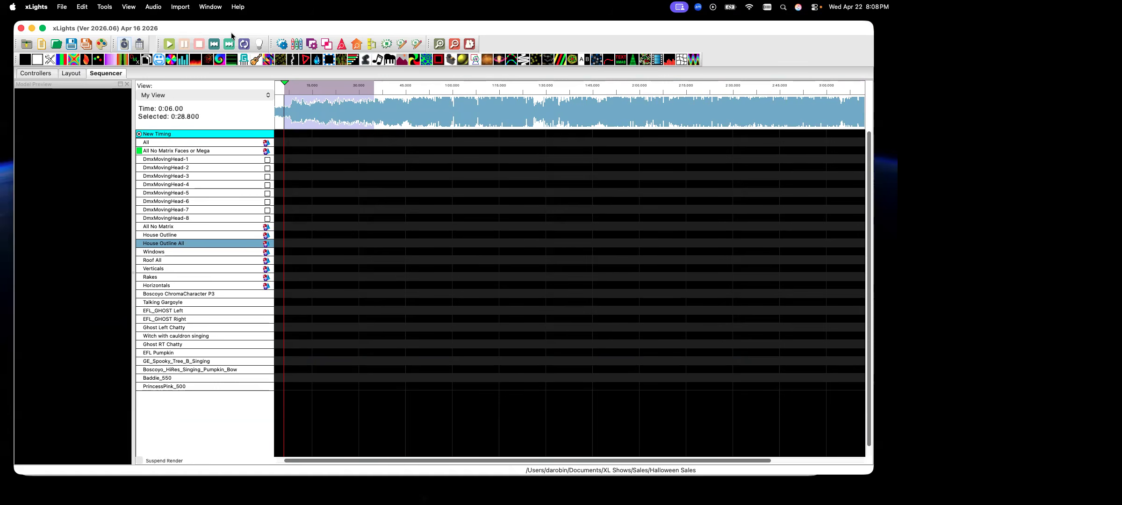
right_click(214, 134)
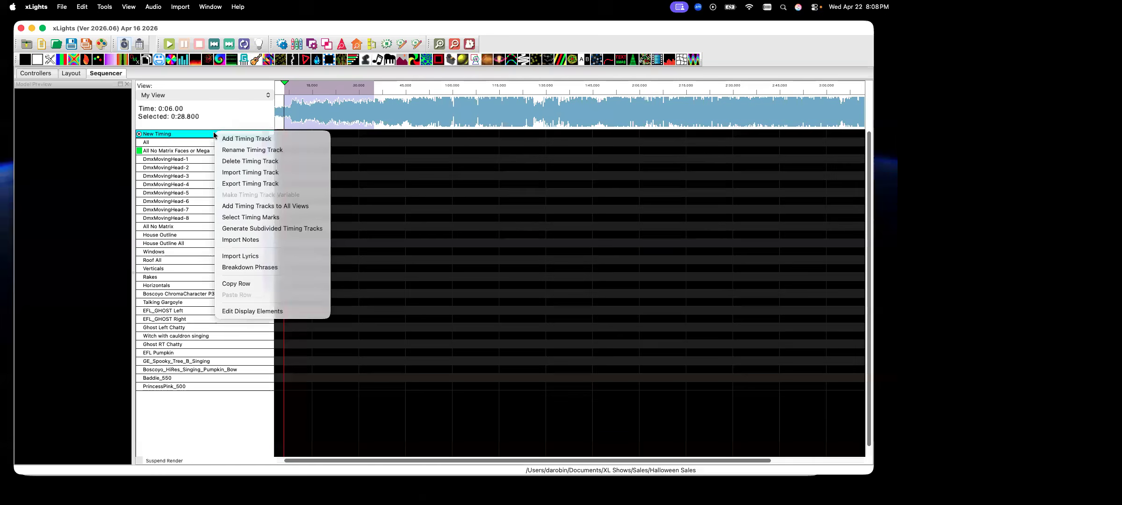
click(248, 173)
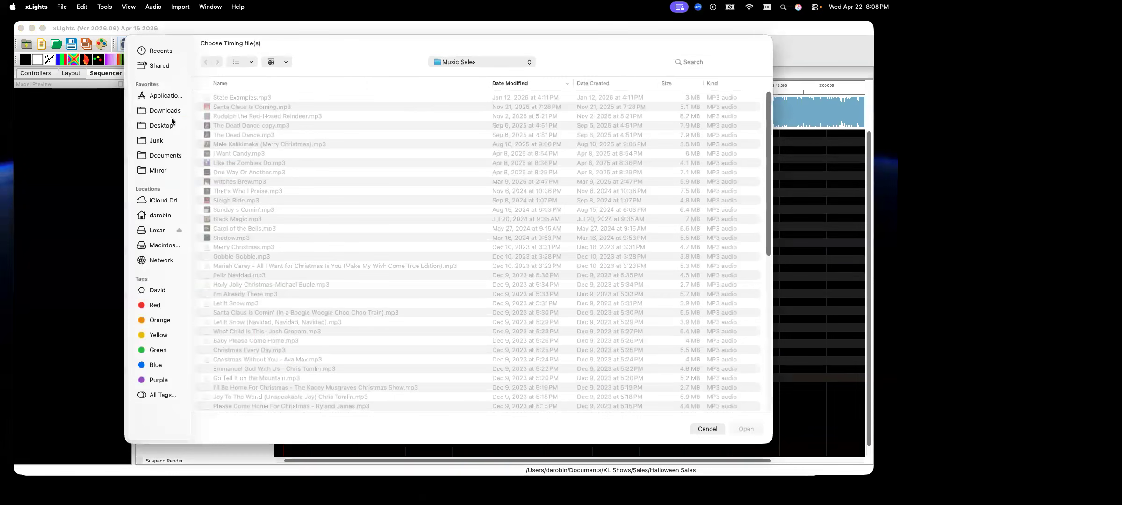
click(169, 110)
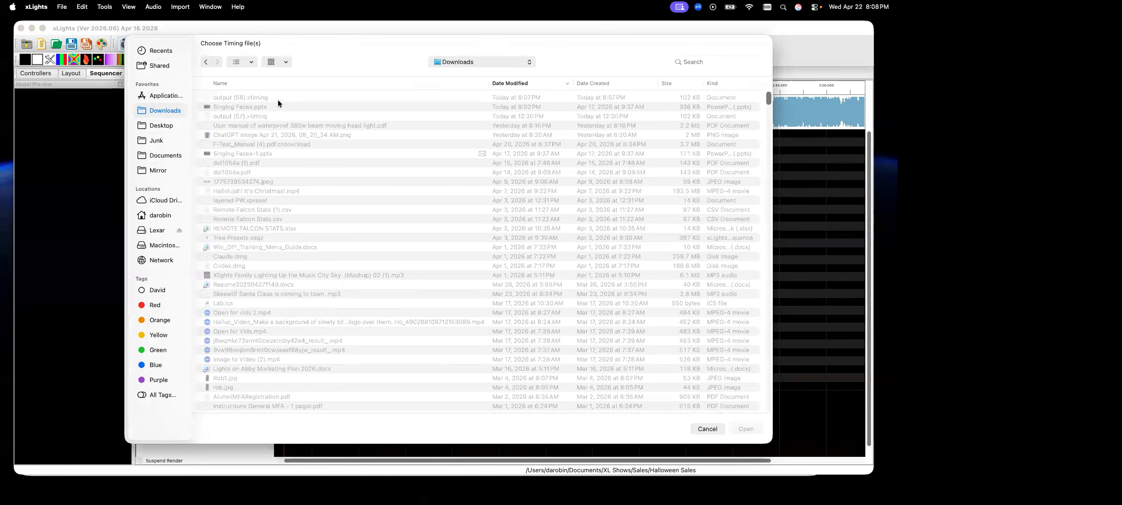
click(231, 96)
click(741, 428)
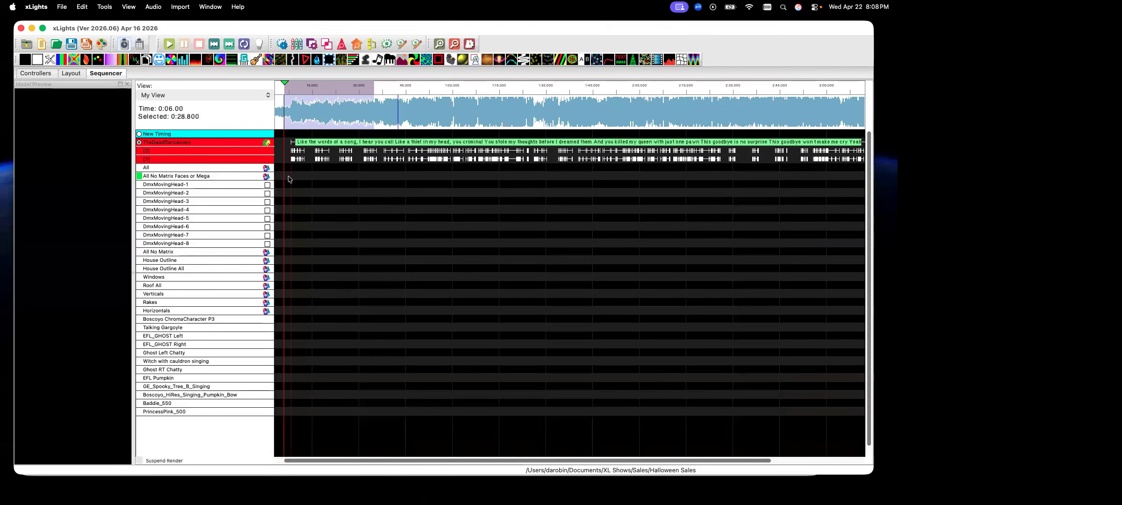
Examine the word and phoneme marks of the imported lyric track from its first phrase to about 27 seconds.
click(325, 110)
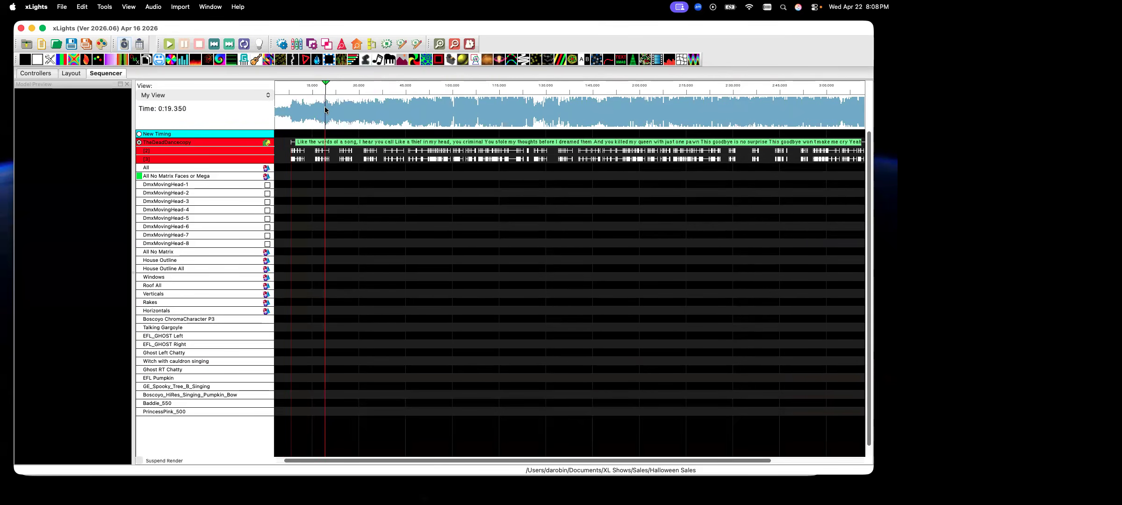
scroll(326, 110, up, 3)
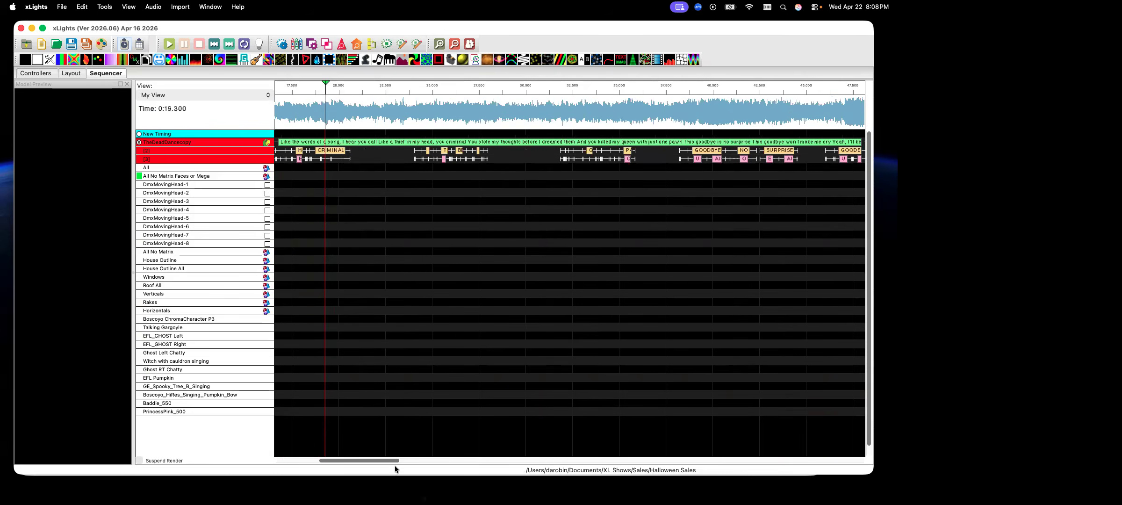
drag(393, 459, 352, 460)
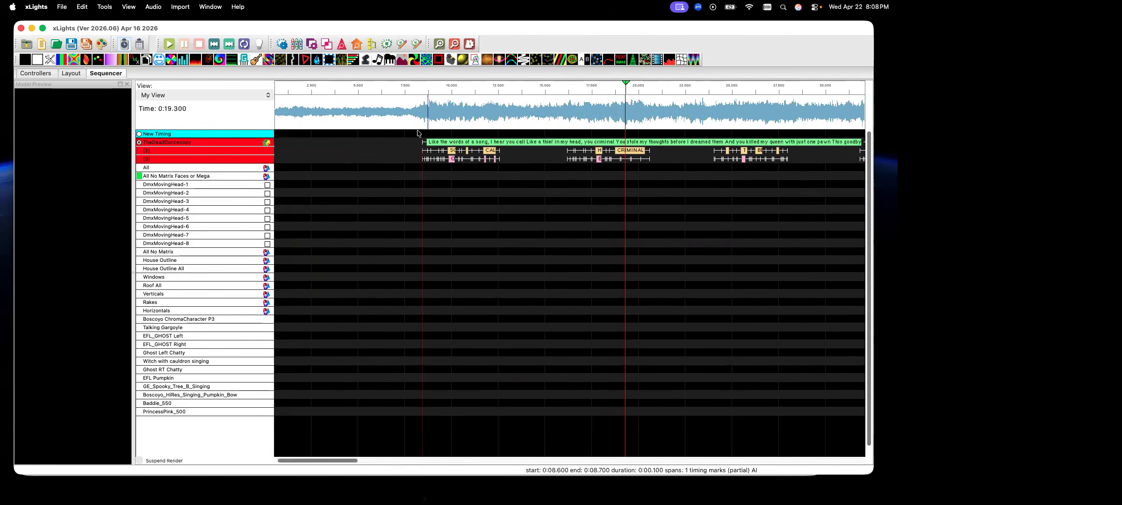
click(417, 112)
scroll(416, 113, up, 2)
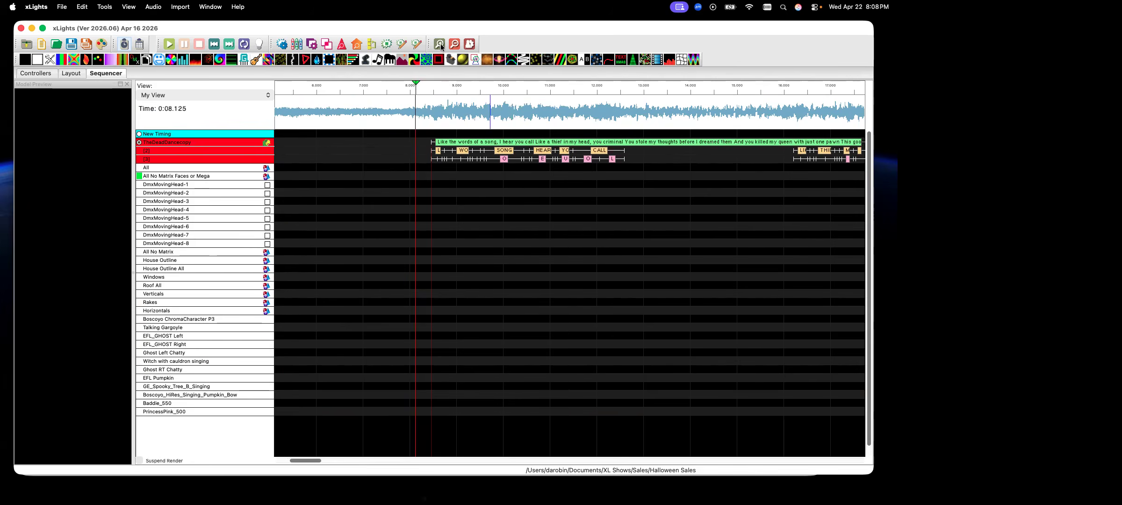
scroll(468, 177, up, 2)
drag(299, 461, 350, 458)
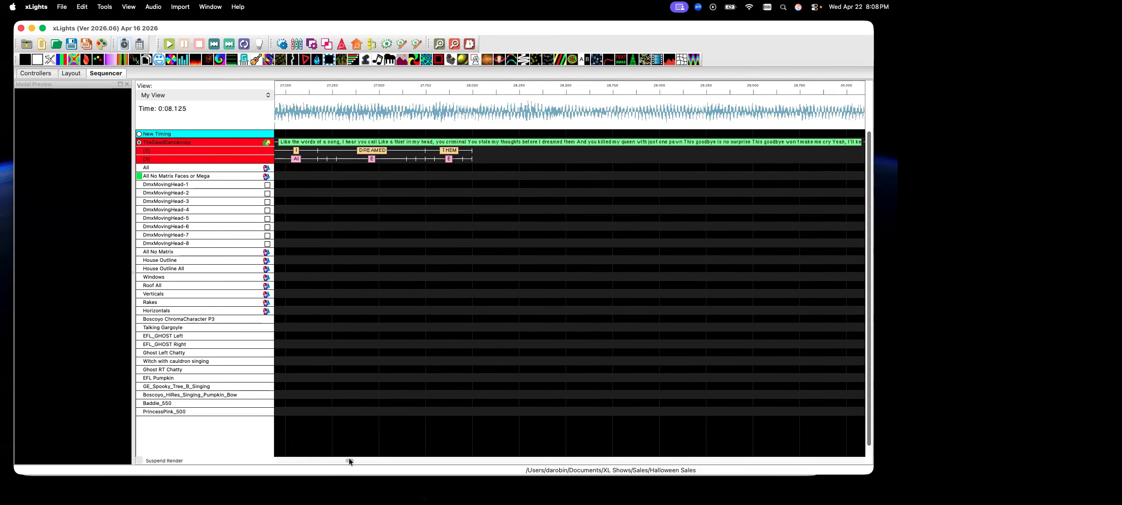
Inspect the labels of the words DREAMED and THEM on the word layer without changing them.
click(369, 152)
double_click(370, 152)
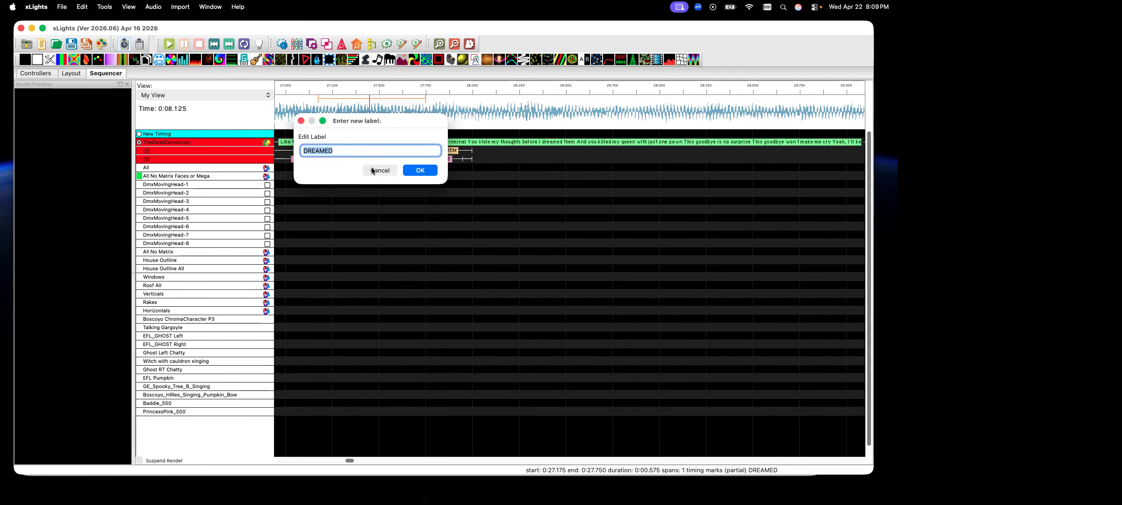
click(373, 169)
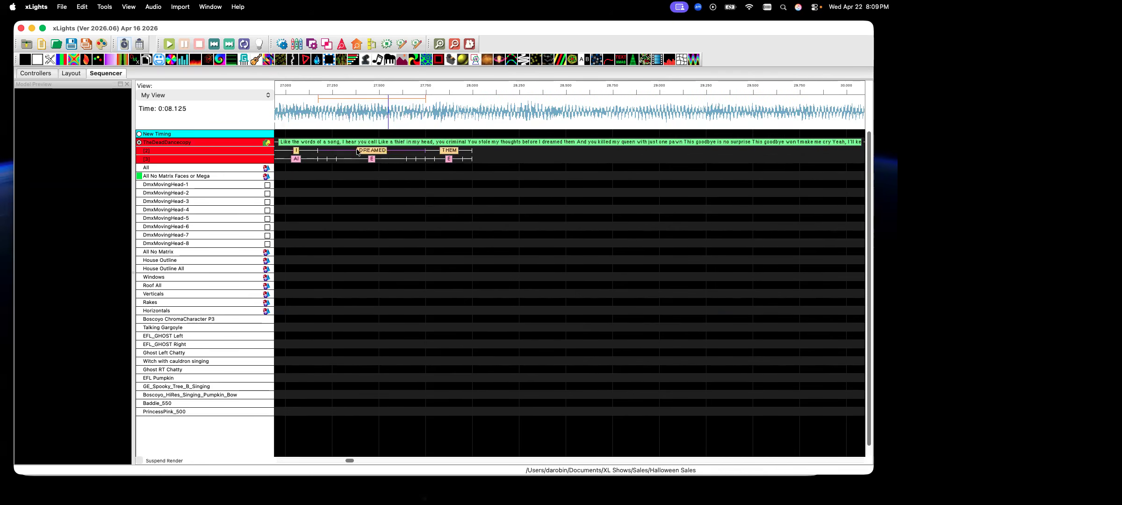
click(450, 151)
double_click(449, 151)
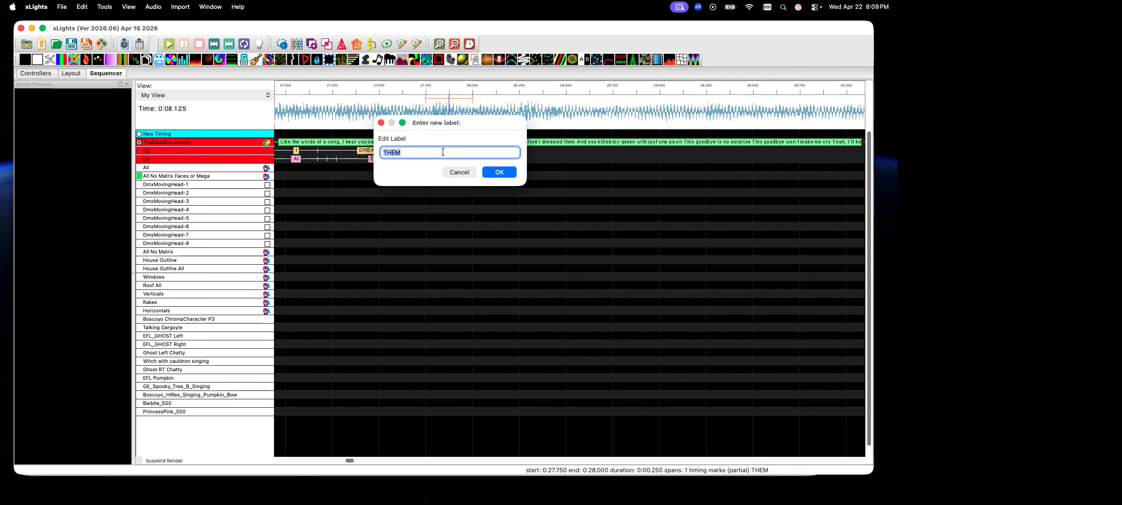
click(456, 172)
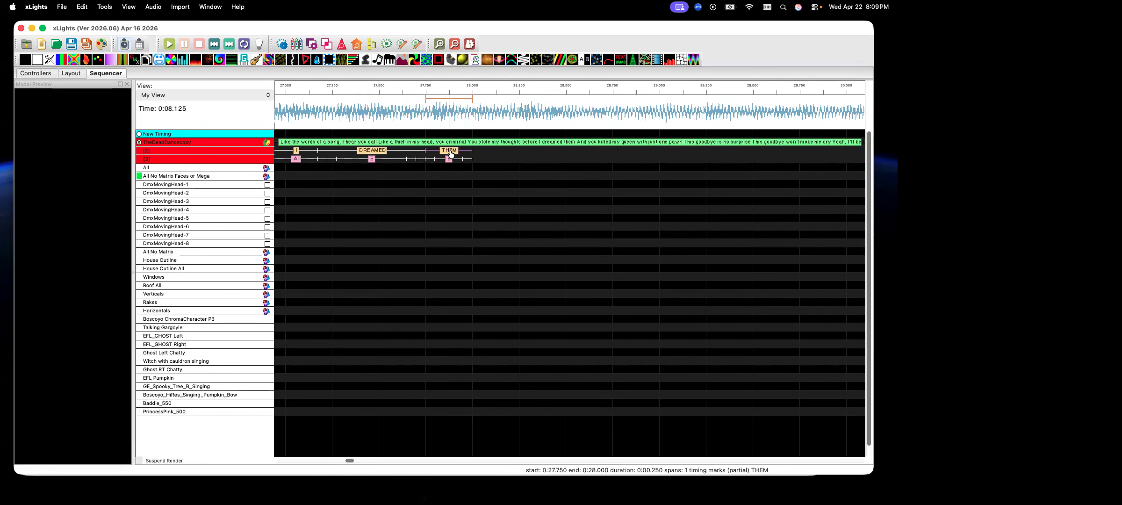
Move the word THEM to start at 28.375 seconds and break it down into phonemes.
drag(450, 149, 569, 155)
right_click(569, 150)
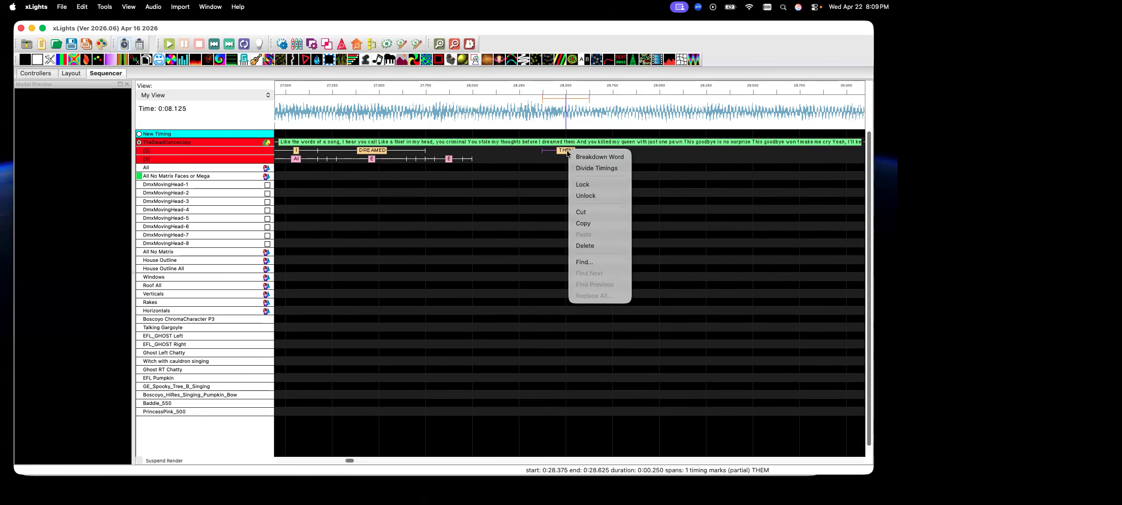
click(600, 157)
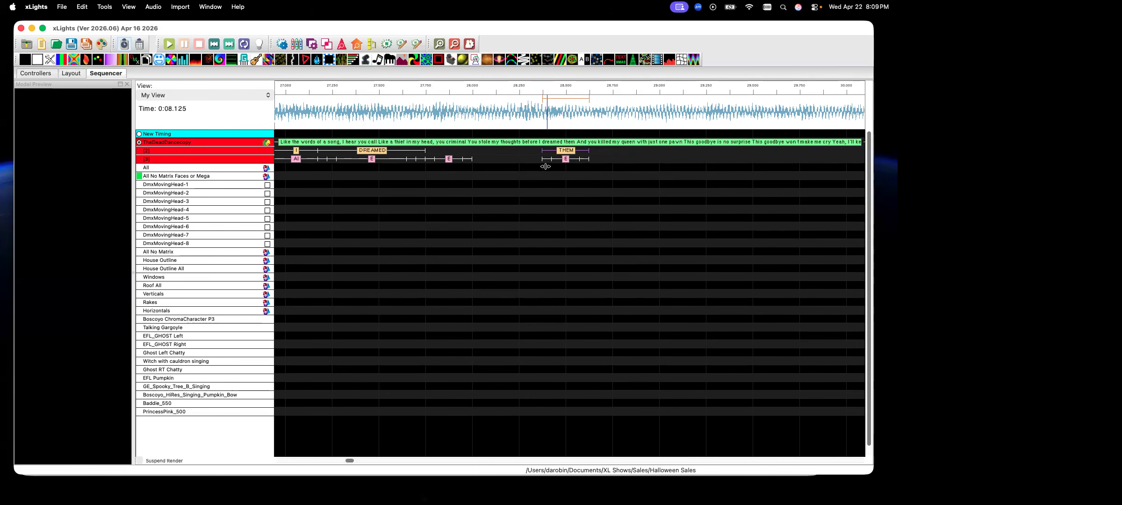
Examine the phoneme marks beneath the moved word THEM and those at its original position beside DREAMED.
click(556, 107)
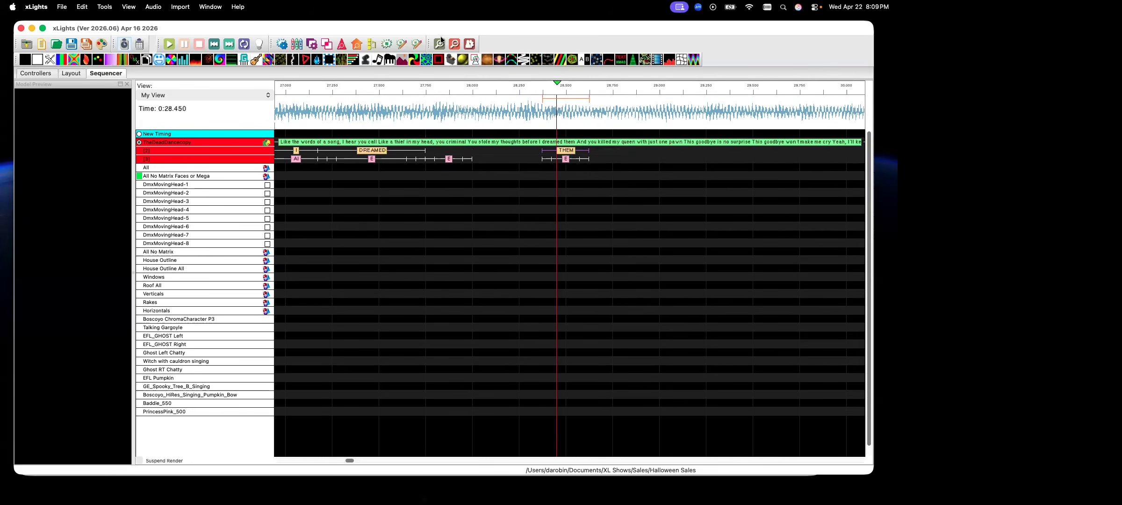
click(440, 45)
click(439, 44)
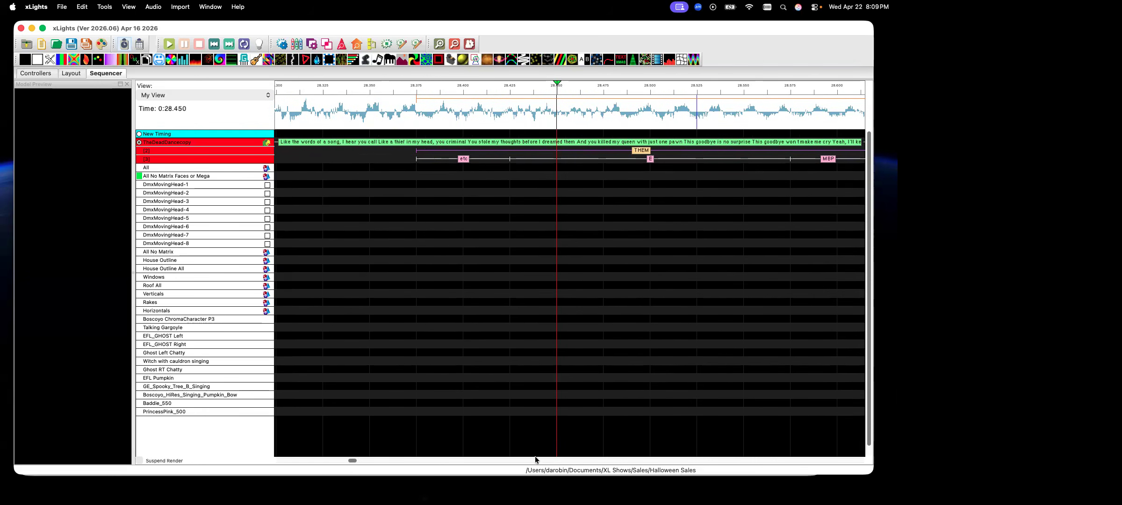
drag(351, 460, 349, 460)
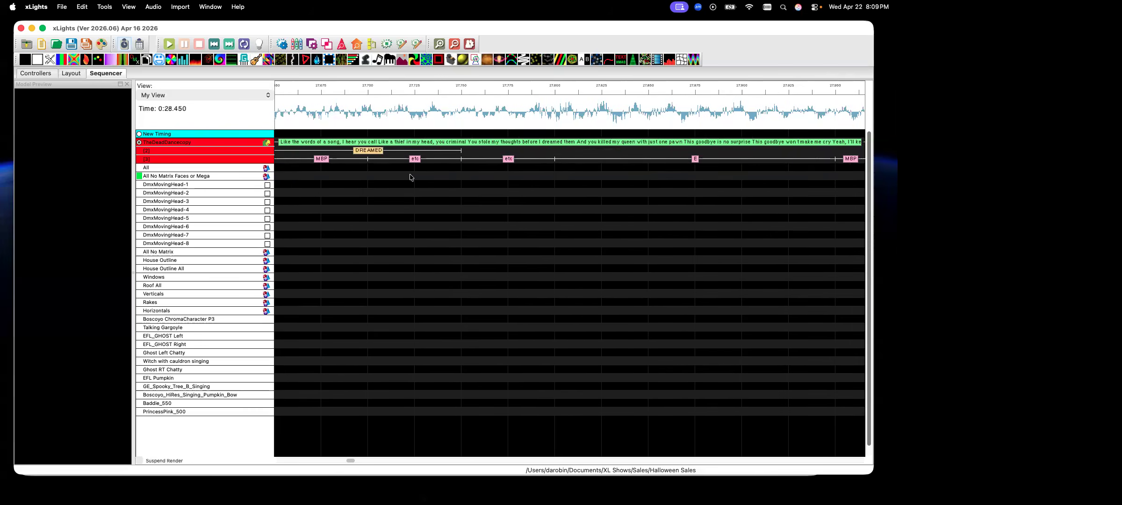
click(455, 44)
click(454, 44)
click(455, 44)
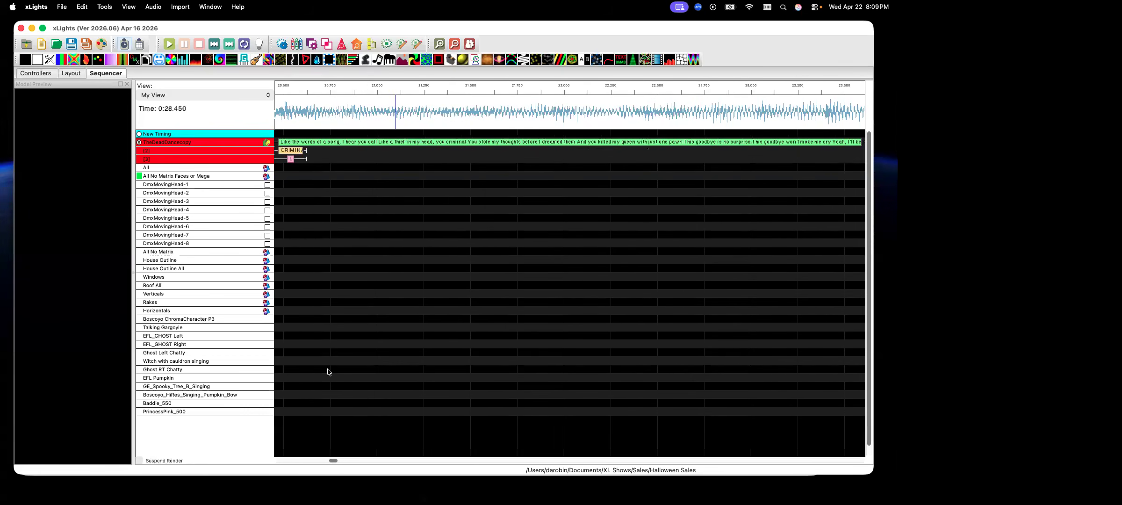
drag(331, 460, 350, 462)
click(654, 235)
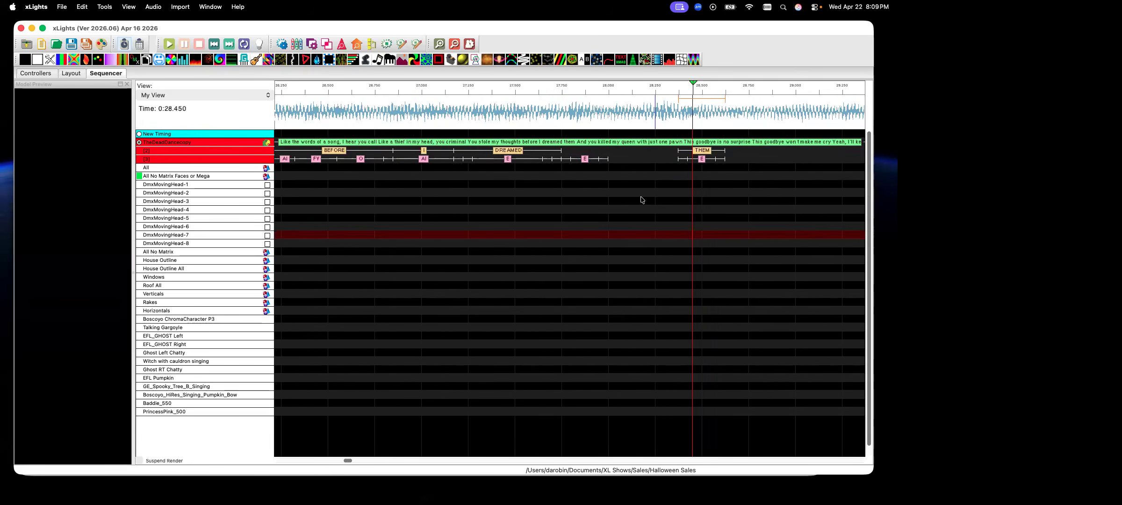
Move the word THEM back to start at 27.750 seconds and delete the leftover phonemes at its moved position.
click(706, 153)
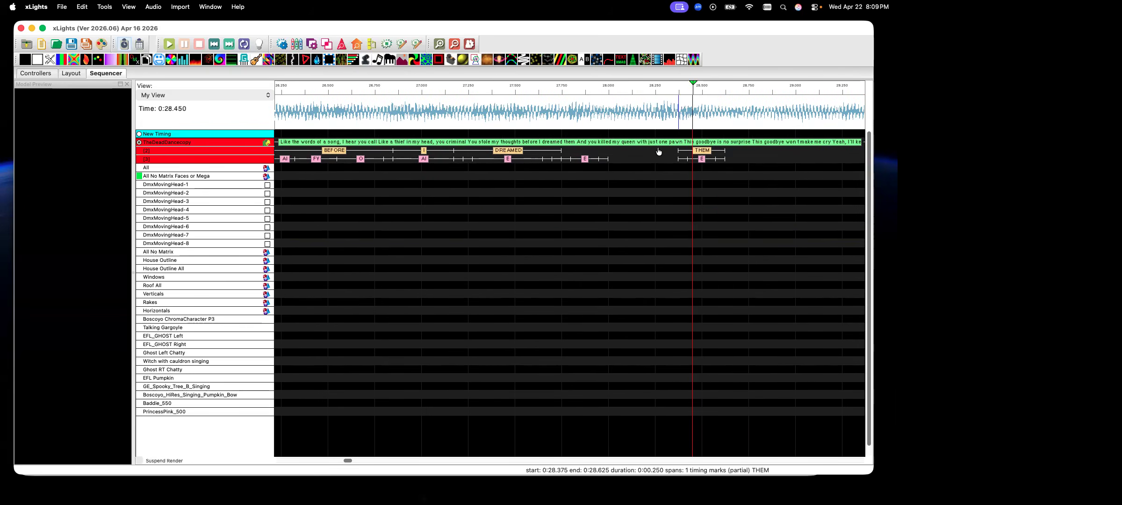
drag(596, 156, 580, 160)
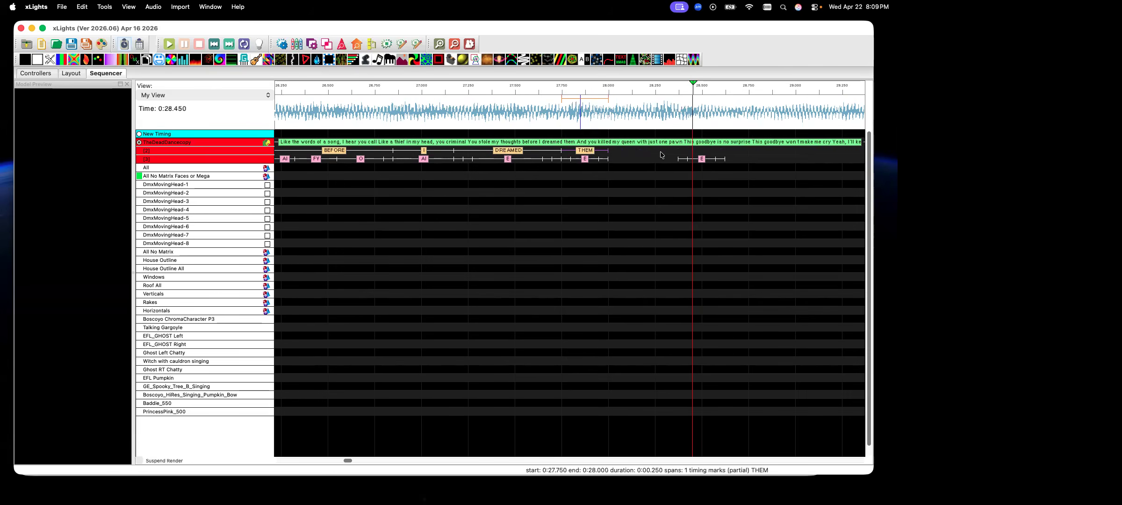
click(705, 160)
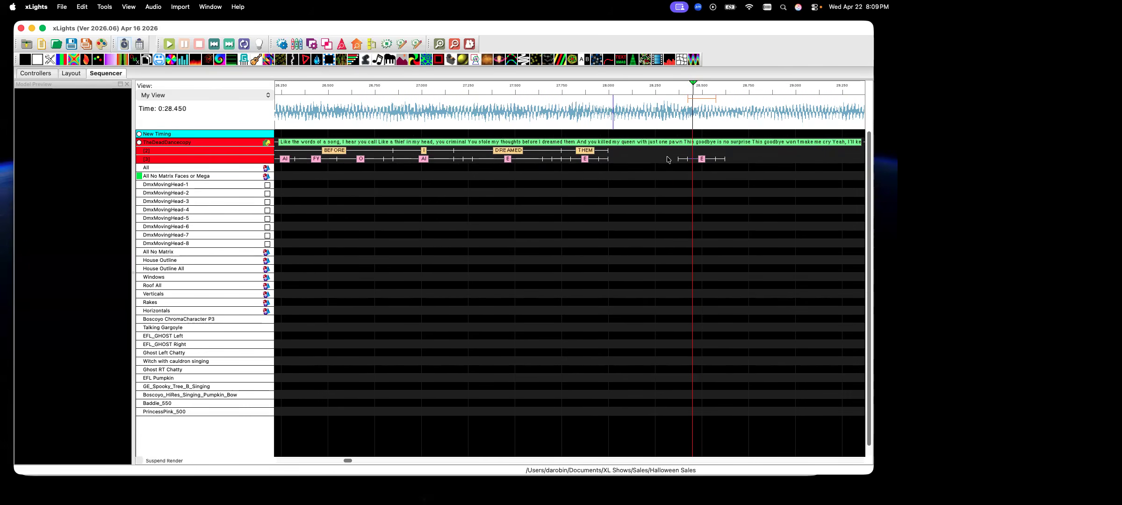
drag(669, 160, 818, 168)
key(Delete)
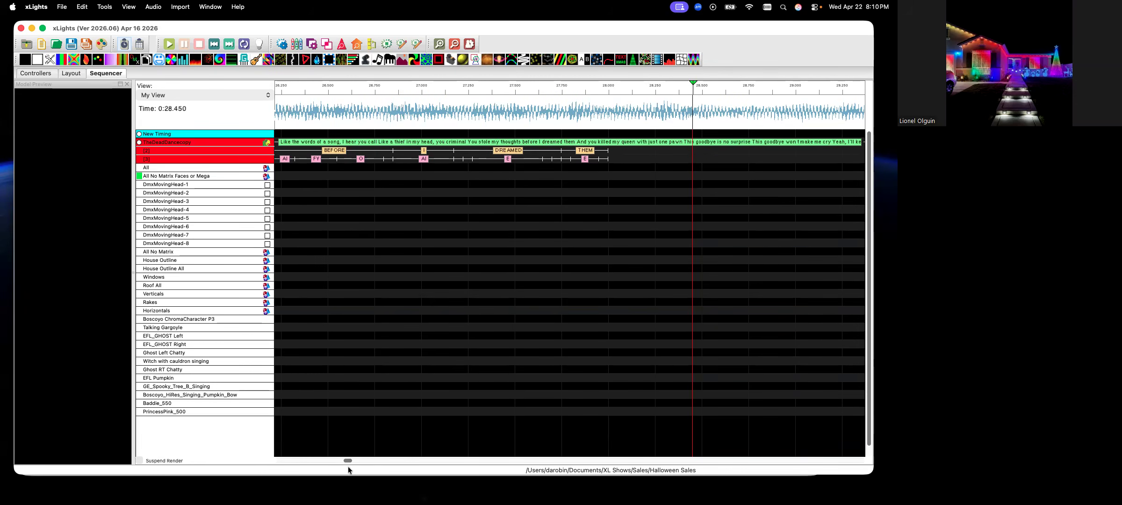
drag(347, 460, 368, 461)
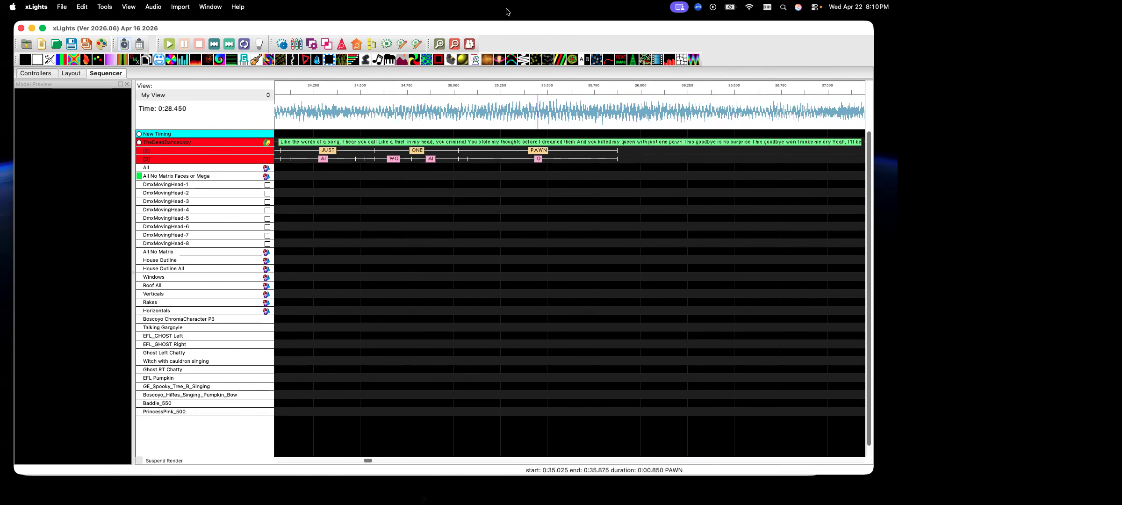
click(455, 44)
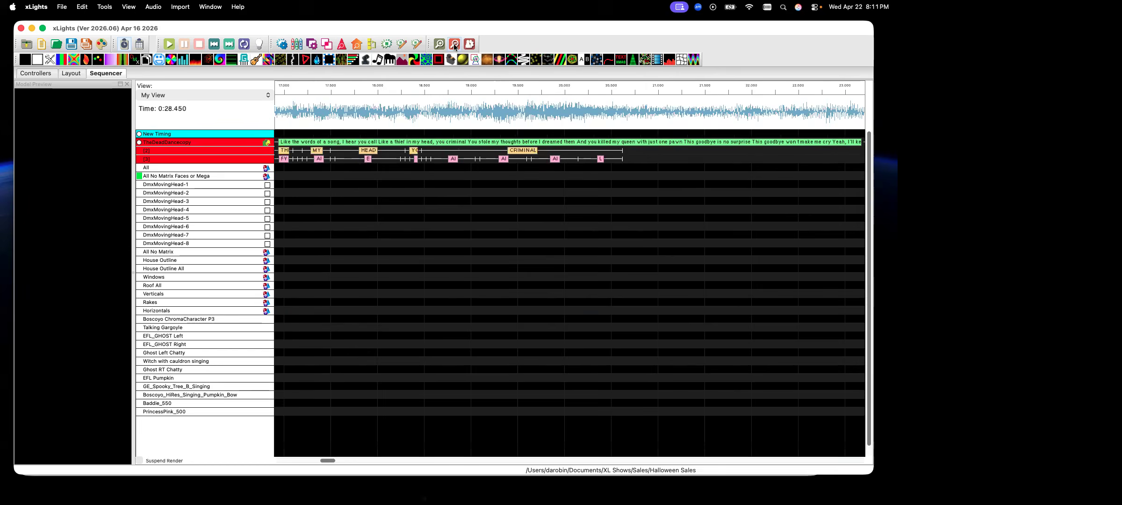
click(455, 44)
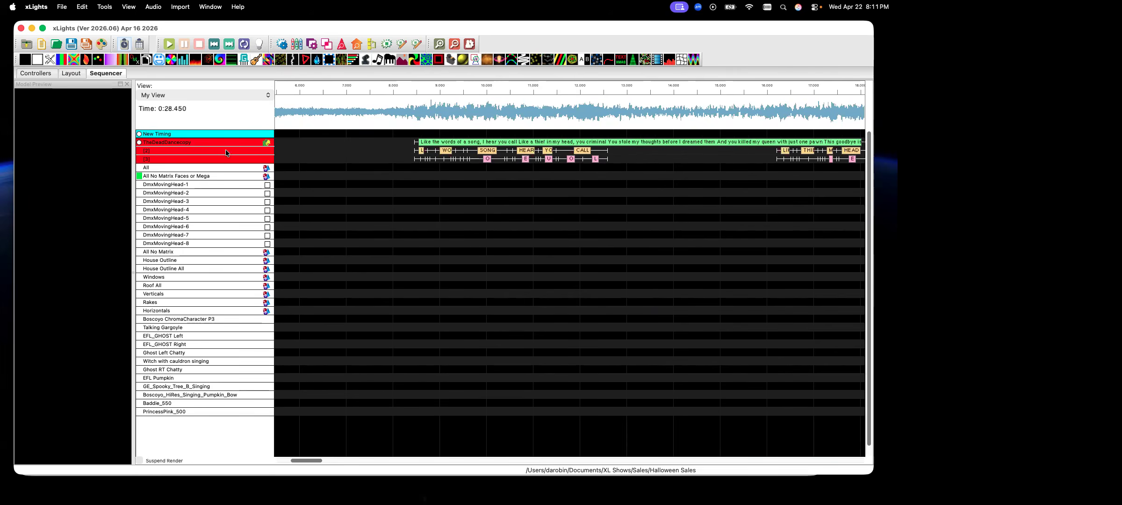
right_click(229, 164)
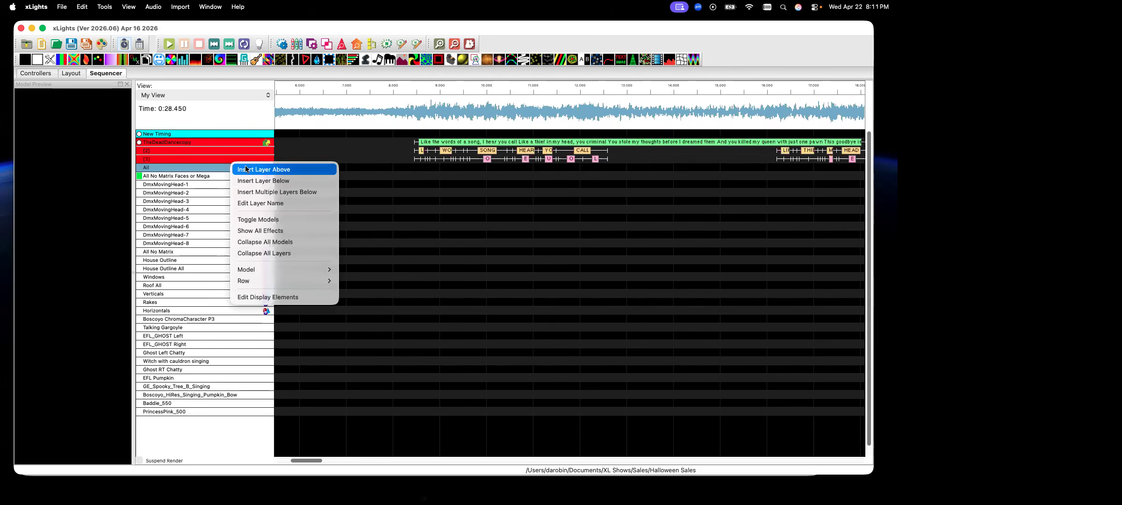
right_click(228, 131)
right_click(228, 131)
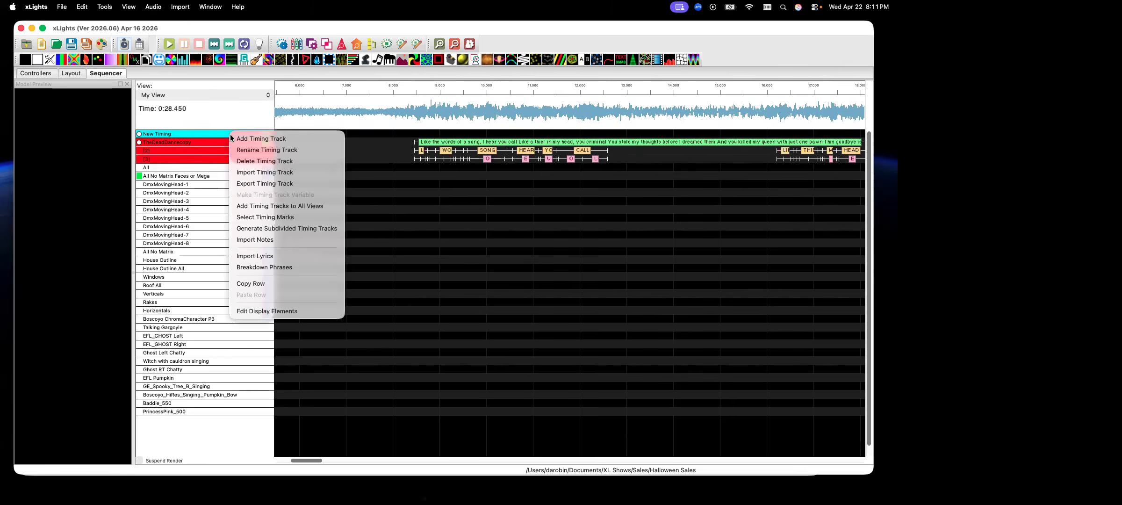
click(255, 139)
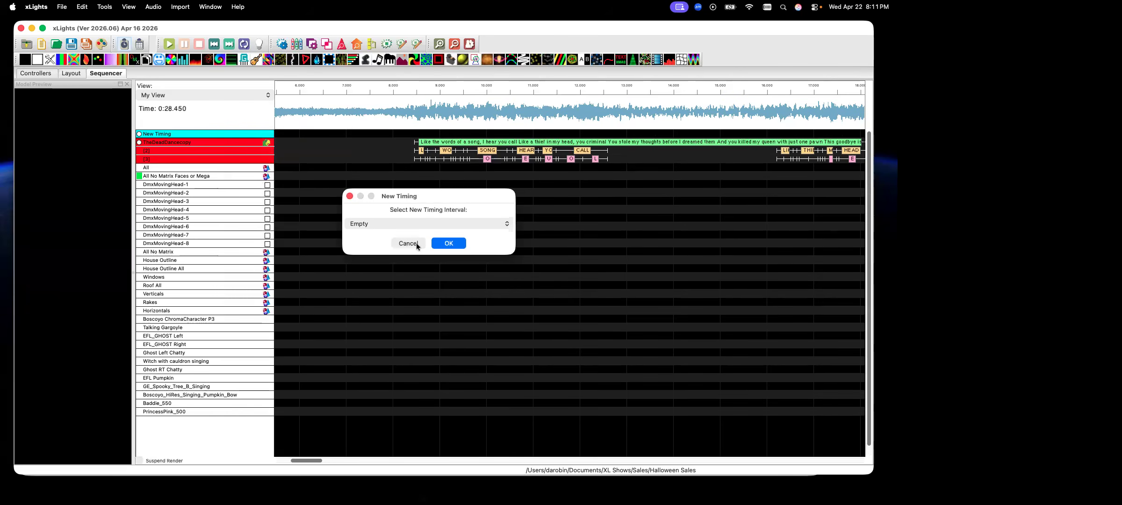
click(408, 243)
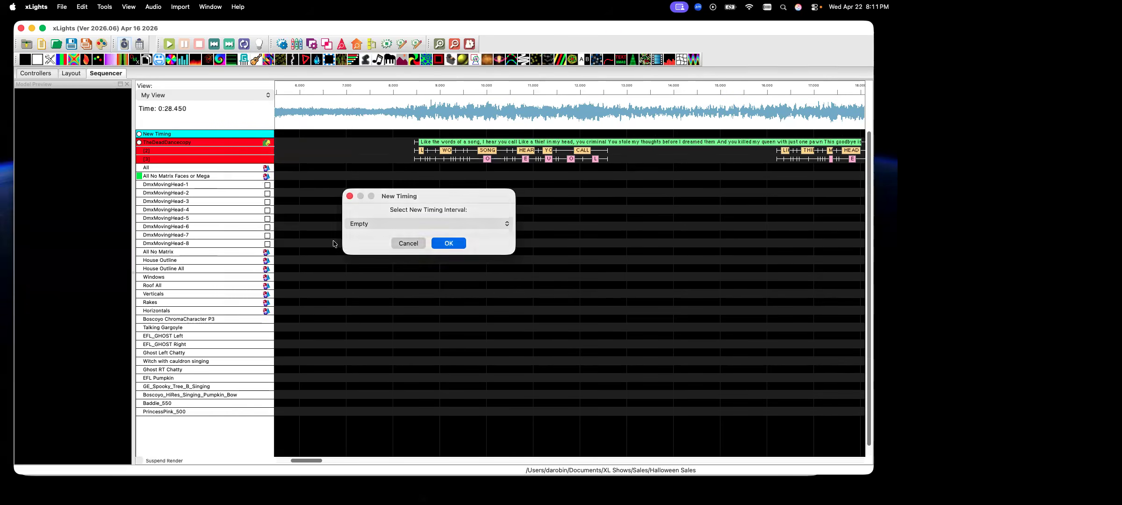
Import output (58).xtiming again as a second lyric timing track.
right_click(223, 133)
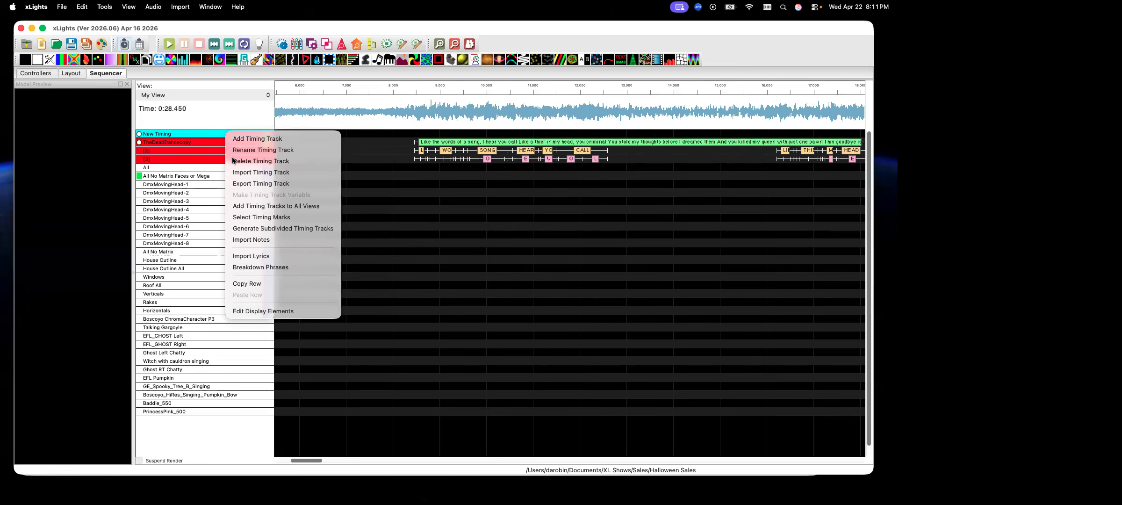
click(248, 173)
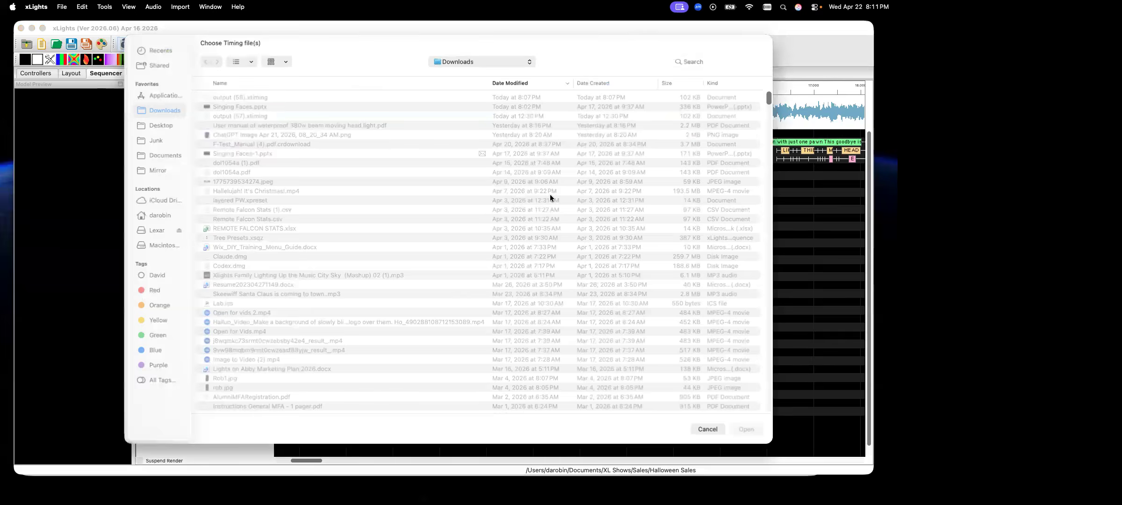
double_click(223, 98)
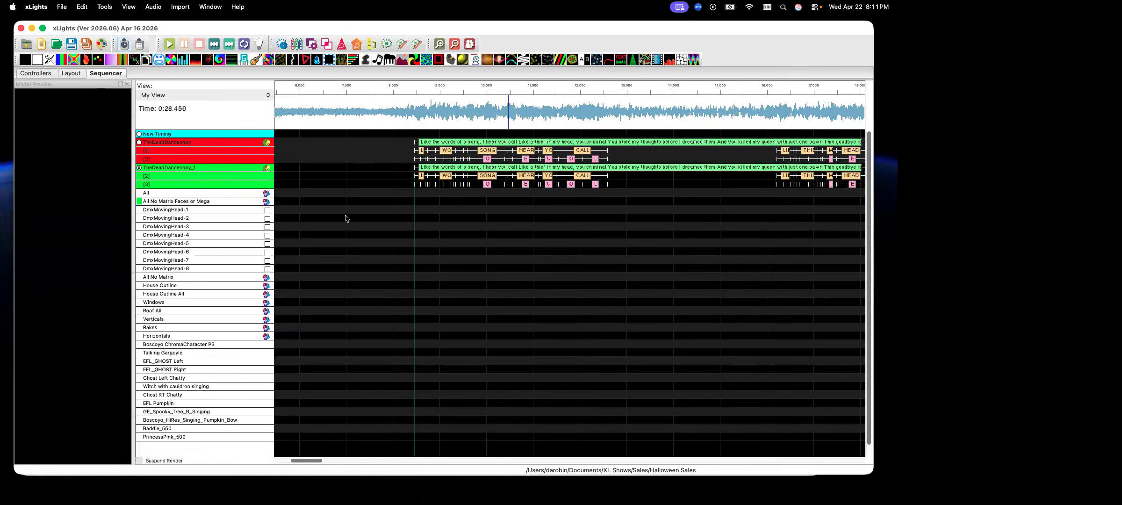
Rename the second imported lyric timing track as Backup.
right_click(219, 167)
click(248, 183)
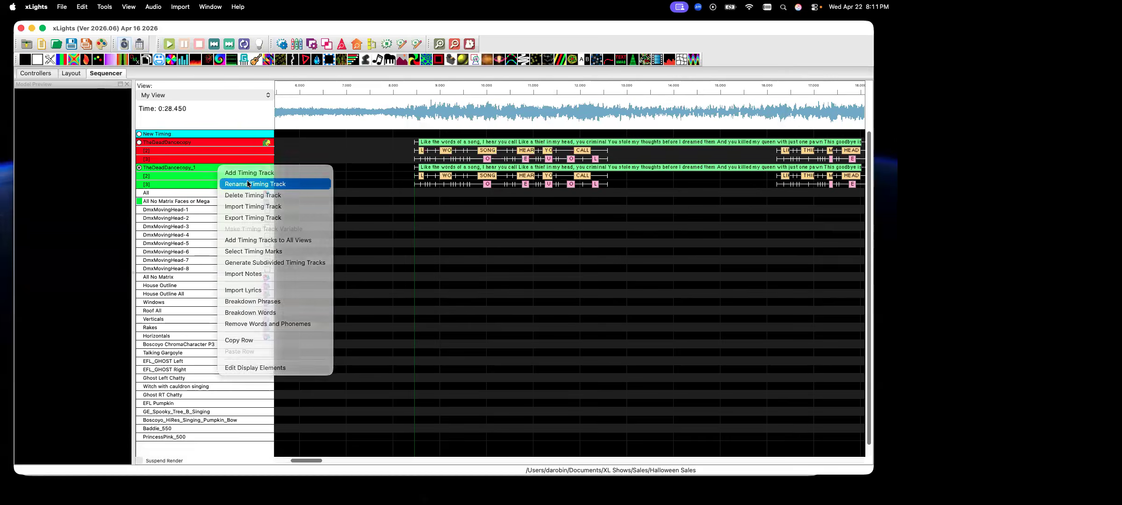
text(Backup)
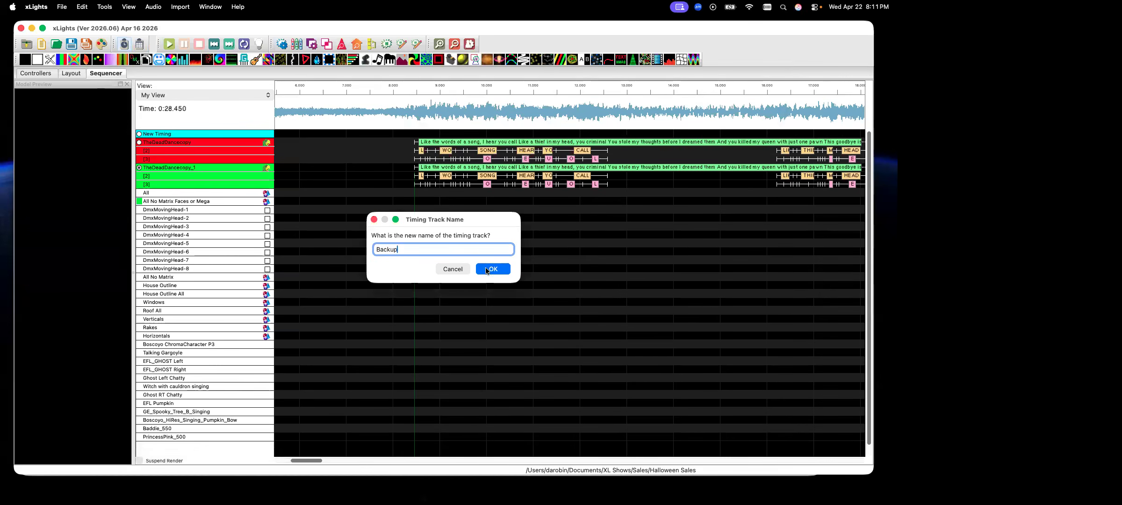
click(487, 270)
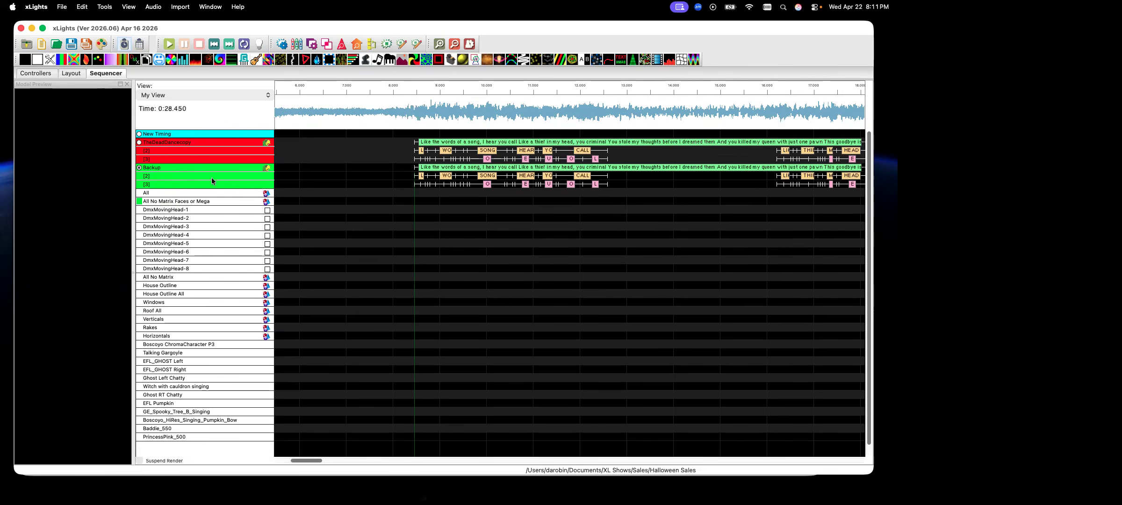
Delete the lyric phrase and the words and phonemes of the first two sung lines, through CRIMINAL, from the Backup track.
drag(391, 165, 631, 196)
key(Delete)
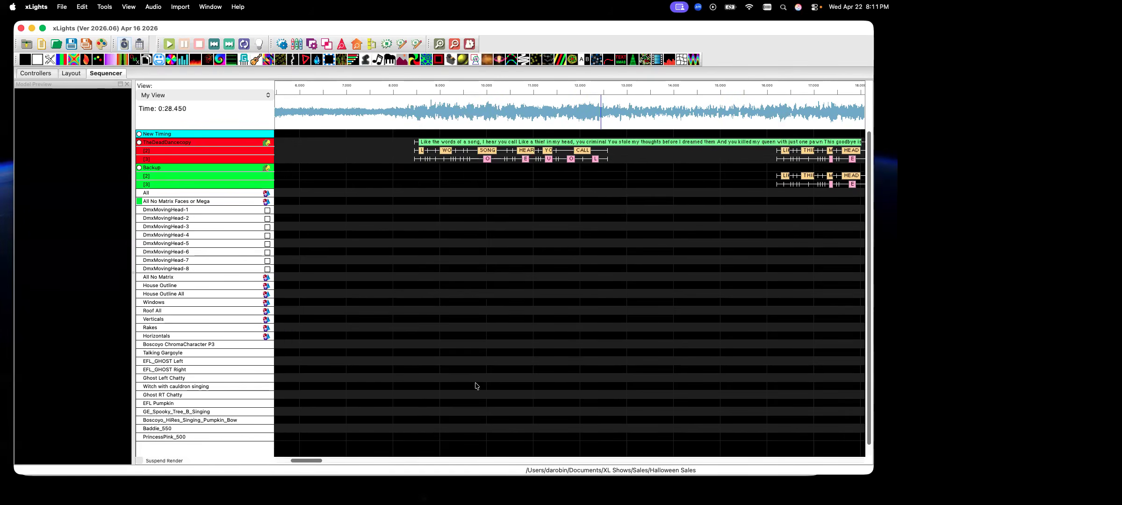
scroll(308, 461, left, 3)
drag(308, 461, 335, 463)
drag(561, 193, 330, 169)
key(Delete)
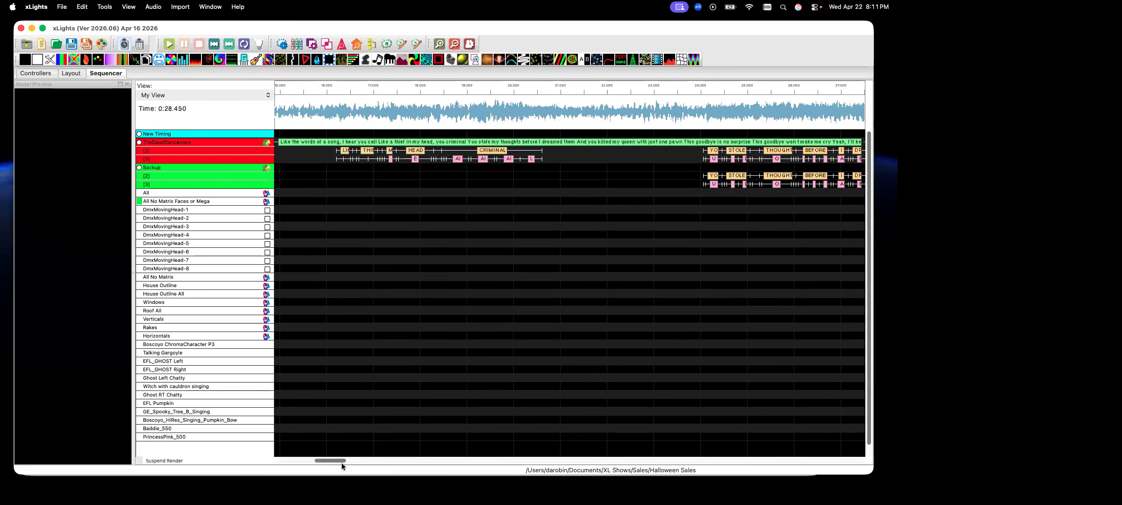
Switch to Word, review the Dead Dance Mod lyrics from the first line, and move the document window clear of the sequencer.
drag(339, 461, 349, 464)
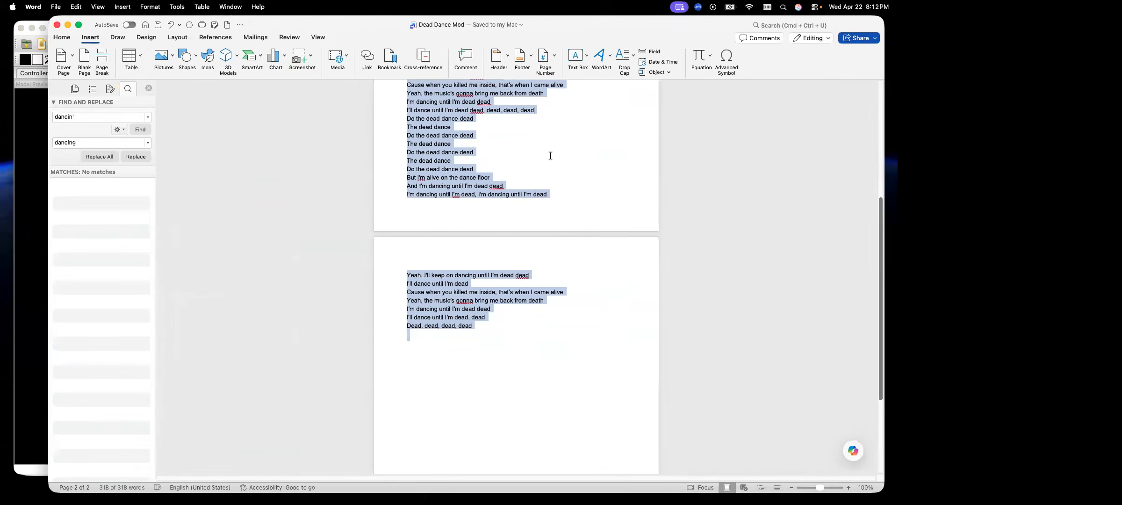
click(473, 152)
scroll(483, 169, up, 8)
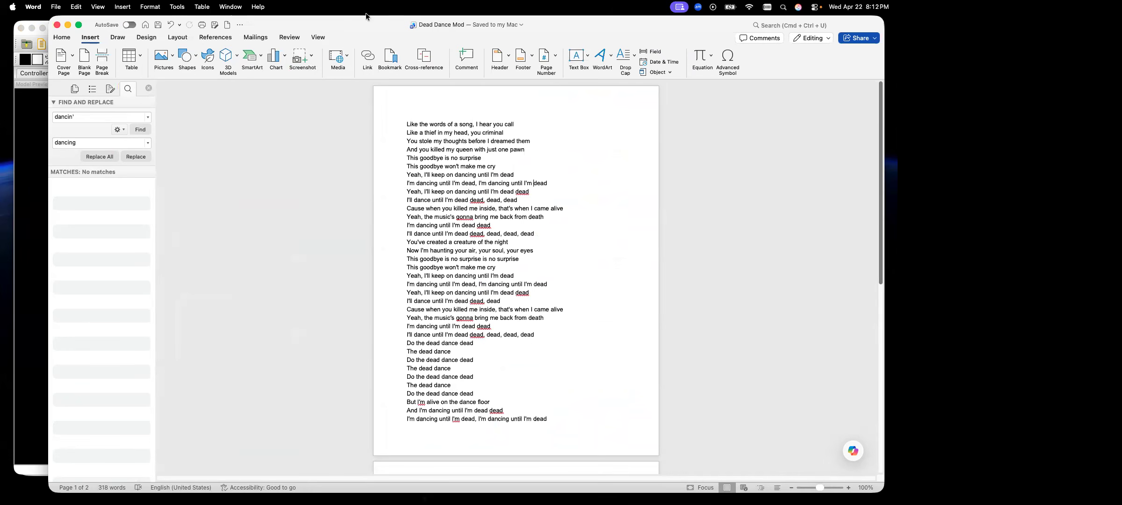
drag(398, 24, 1121, 34)
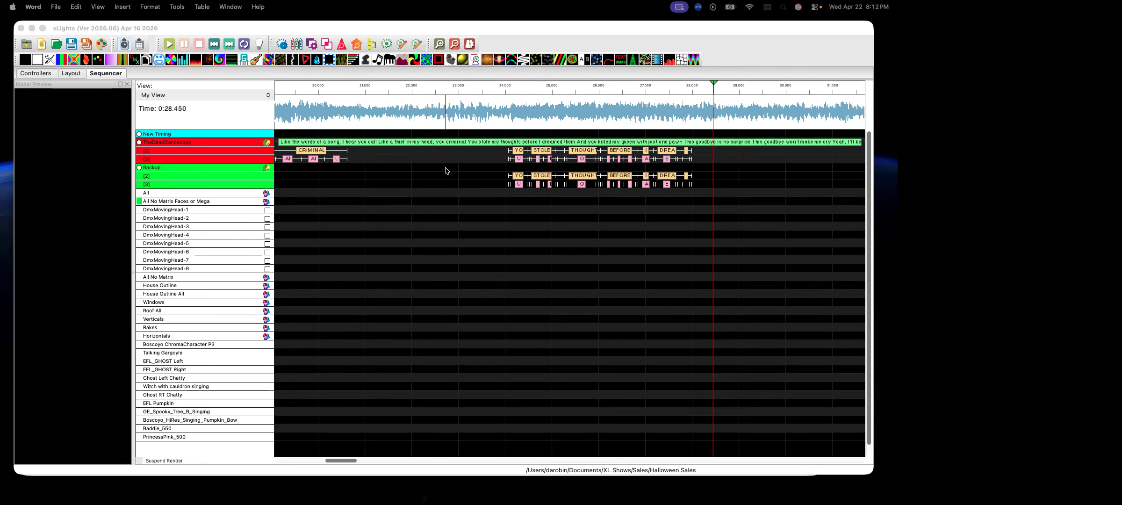
Copy the full lyric phrase from the original lyric timing track and paste it into the phrase row of the Backup track.
click(296, 143)
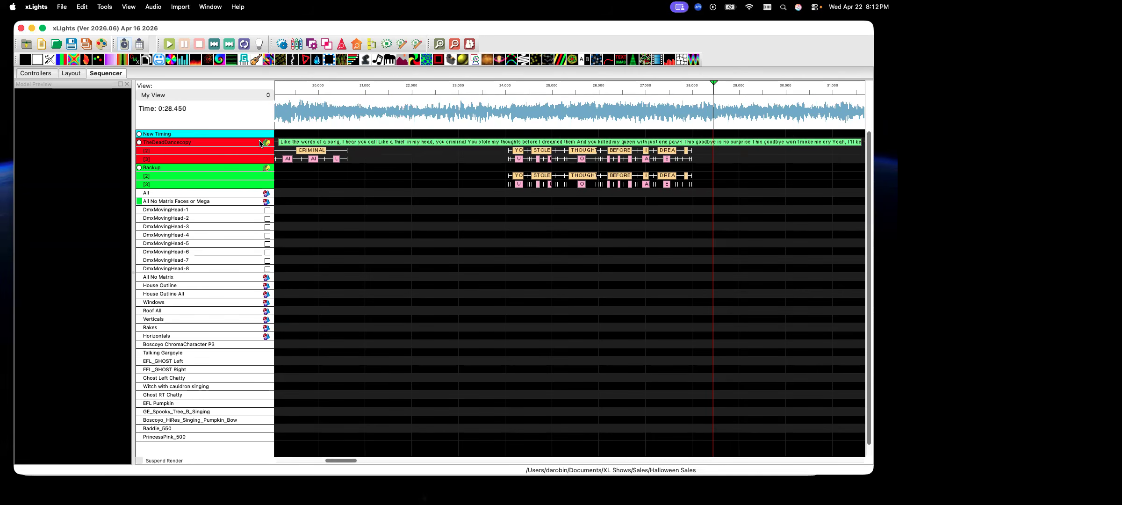
right_click(294, 142)
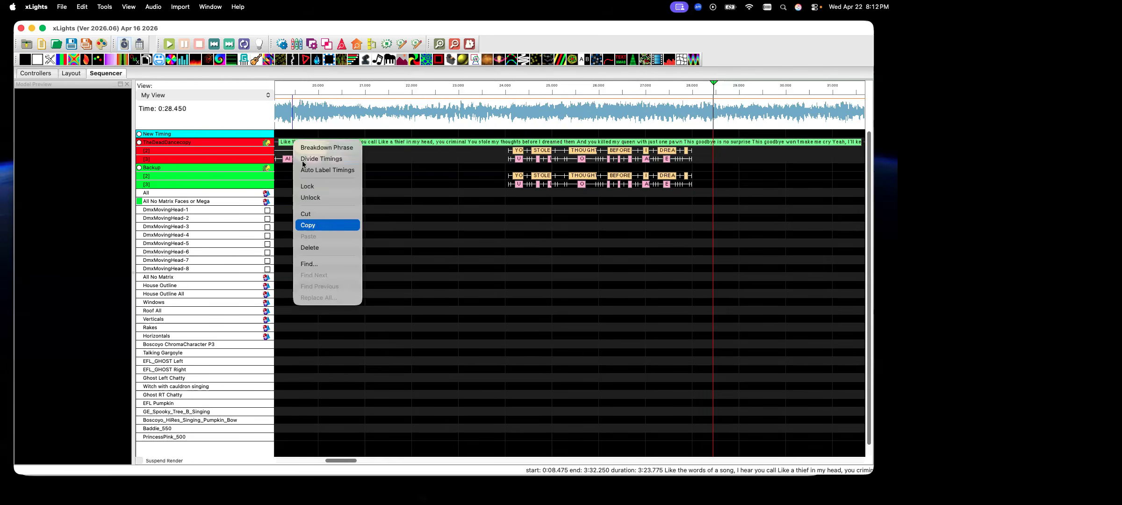
click(307, 224)
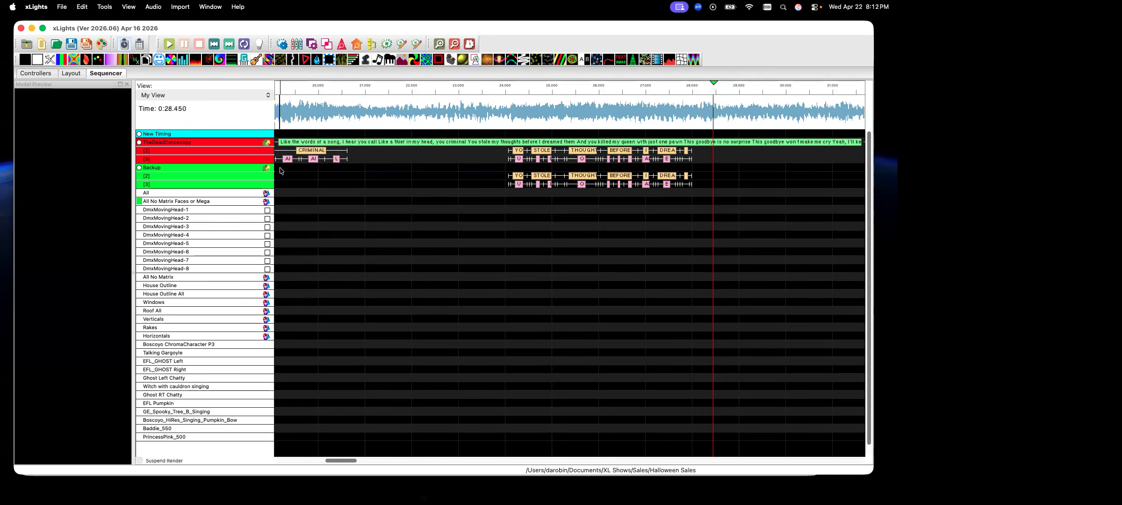
right_click(281, 169)
click(293, 228)
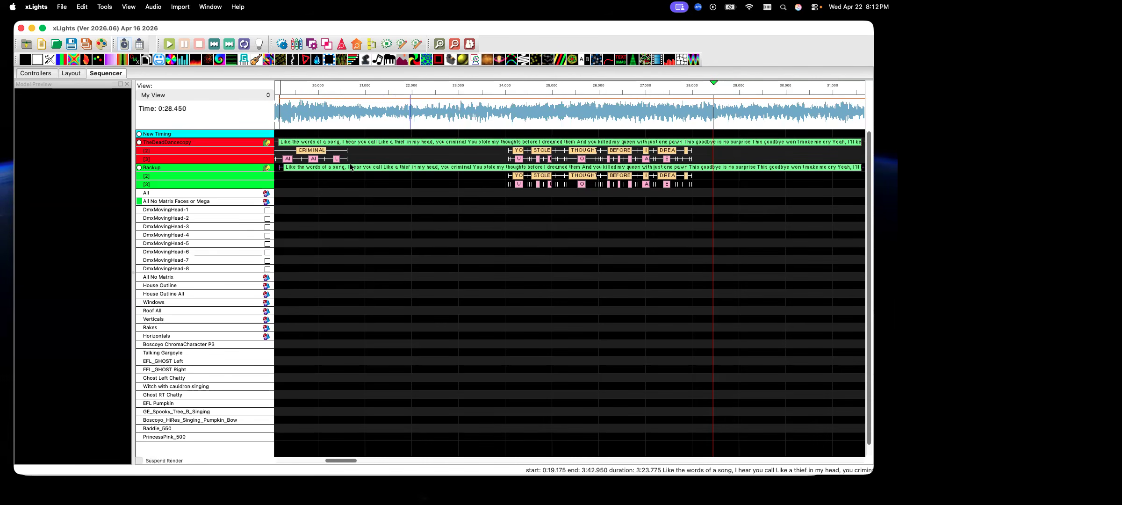
Extend the pasted phrase in the Backup track back to start at 8.475 seconds, level with the original phrase.
drag(281, 168, 273, 171)
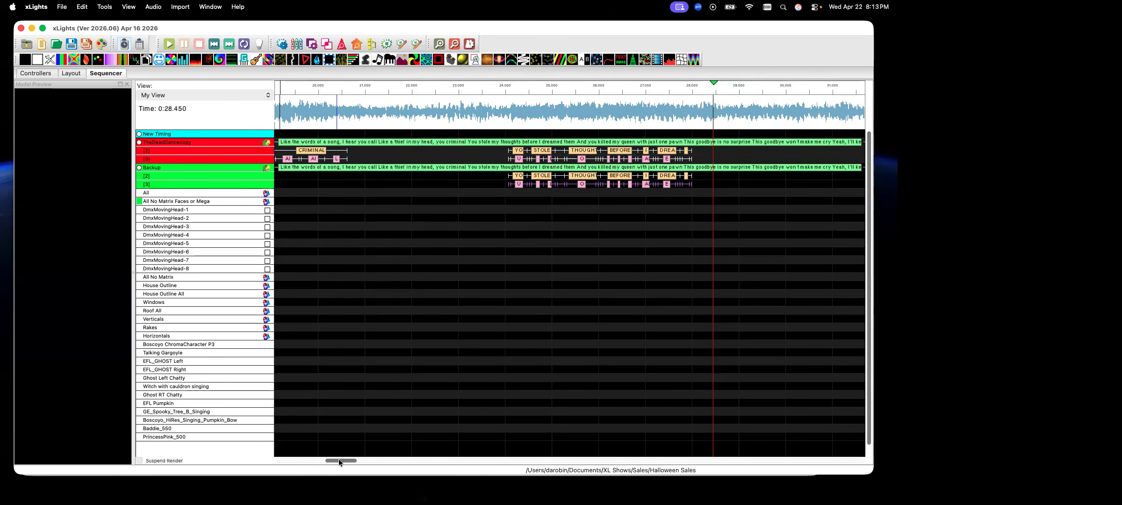
mouse_move(340, 461)
mouse_down()
mouse_move(352, 460)
mouse_move(302, 460)
mouse_move(341, 460)
mouse_up()
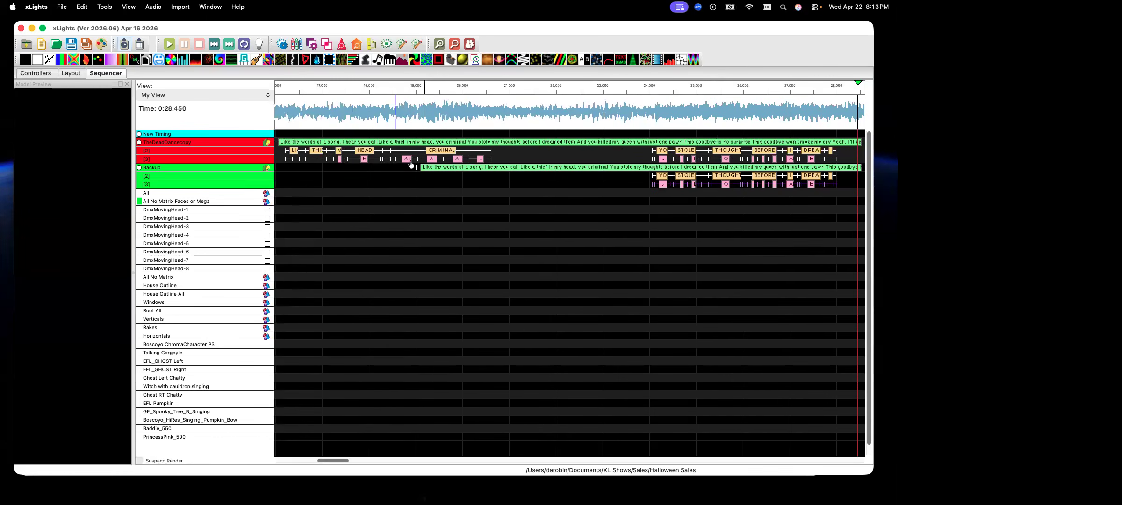
drag(416, 167, 278, 167)
drag(348, 461, 314, 461)
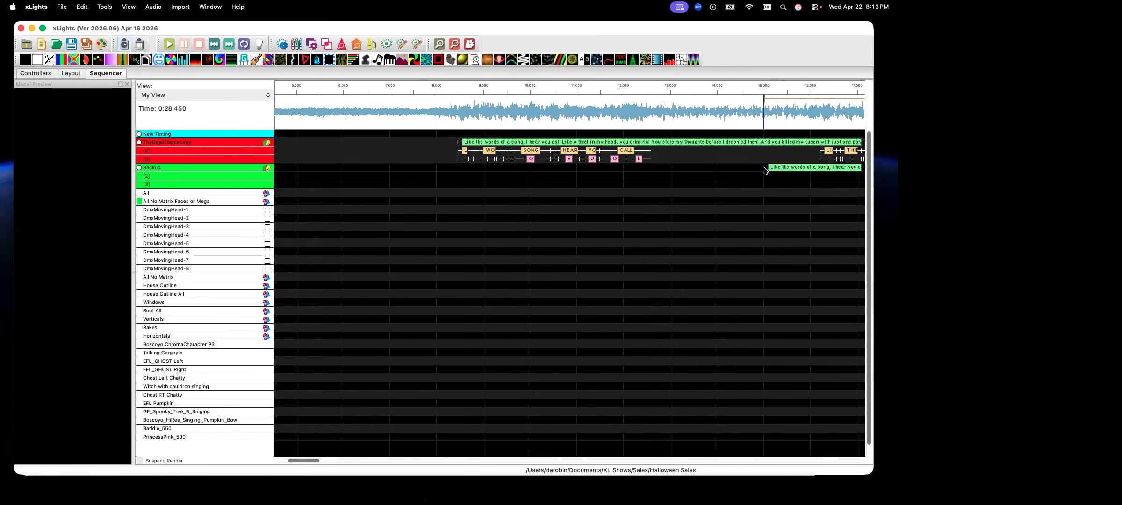
drag(765, 167, 456, 199)
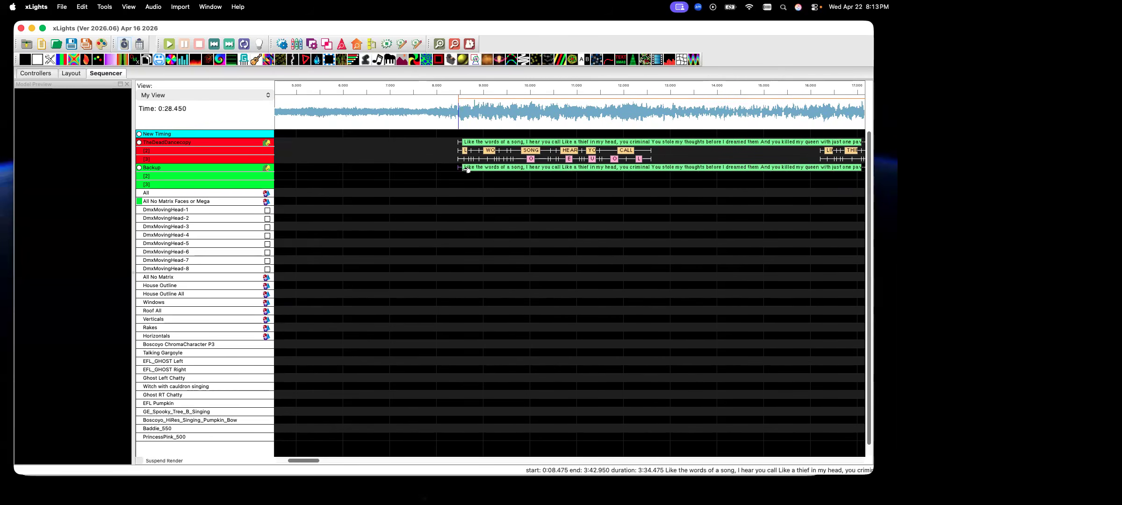
Examine the words and phonemes of both lyric tracks at closer zoom, from THE WORDS through to DREAMED and THEM.
click(491, 113)
click(440, 44)
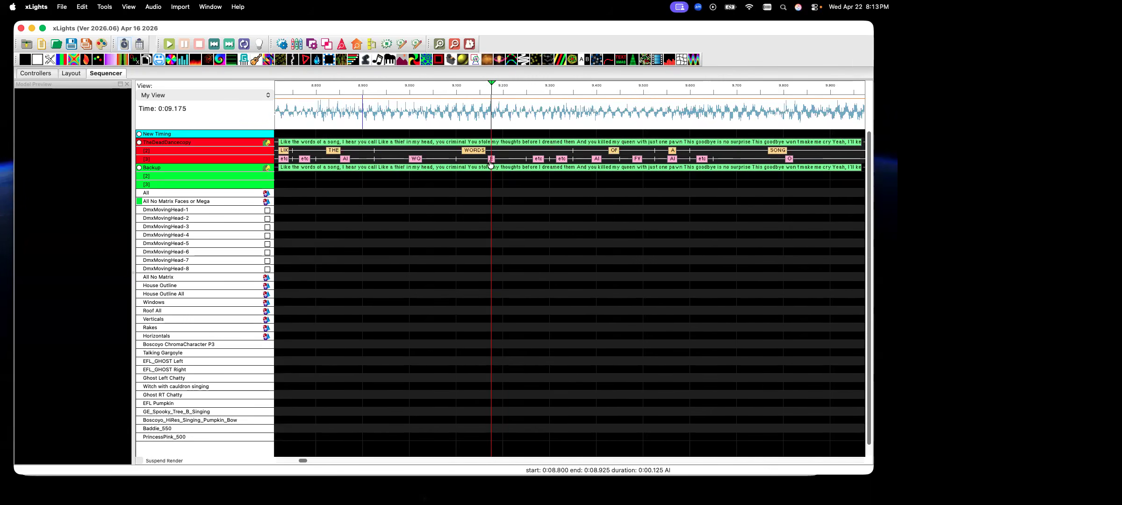
drag(303, 460, 319, 464)
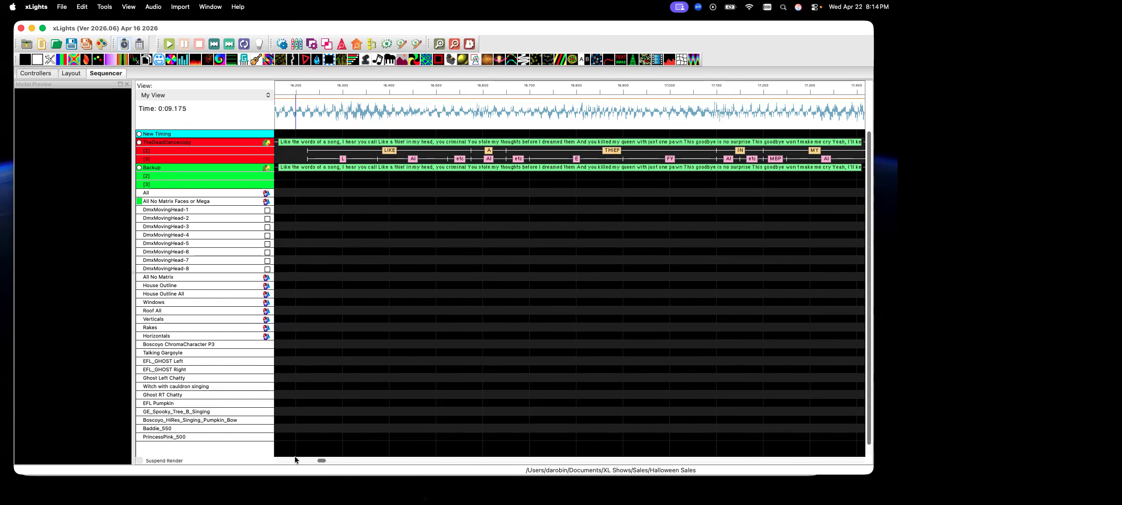
scroll(324, 460, right, 5)
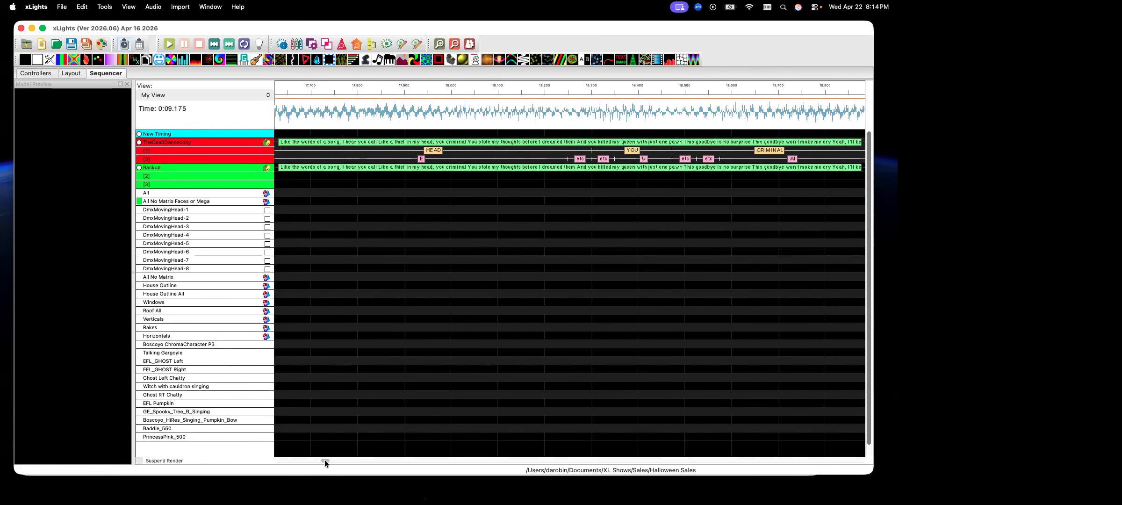
drag(325, 460, 340, 460)
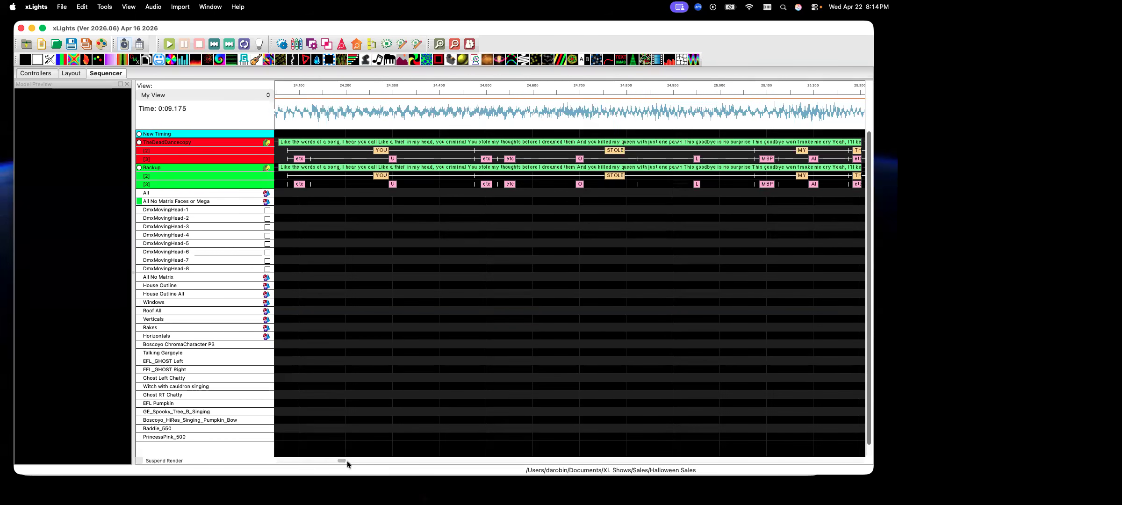
drag(348, 462, 357, 463)
Try moving the word THEM in the Backup track to start at 28.025 seconds, and return it to 27.750 seconds.
click(605, 176)
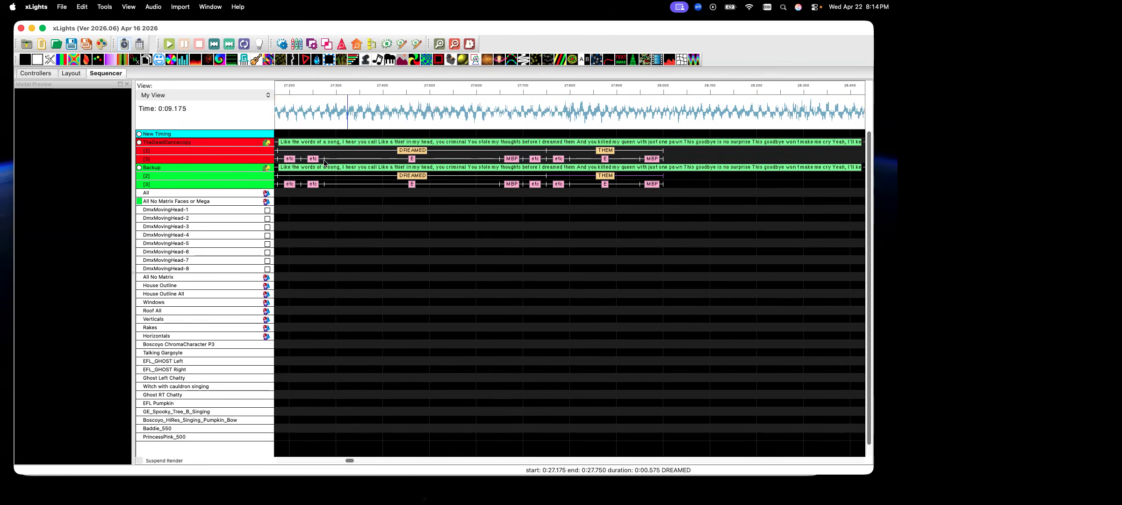
drag(635, 176, 750, 185)
right_click(733, 177)
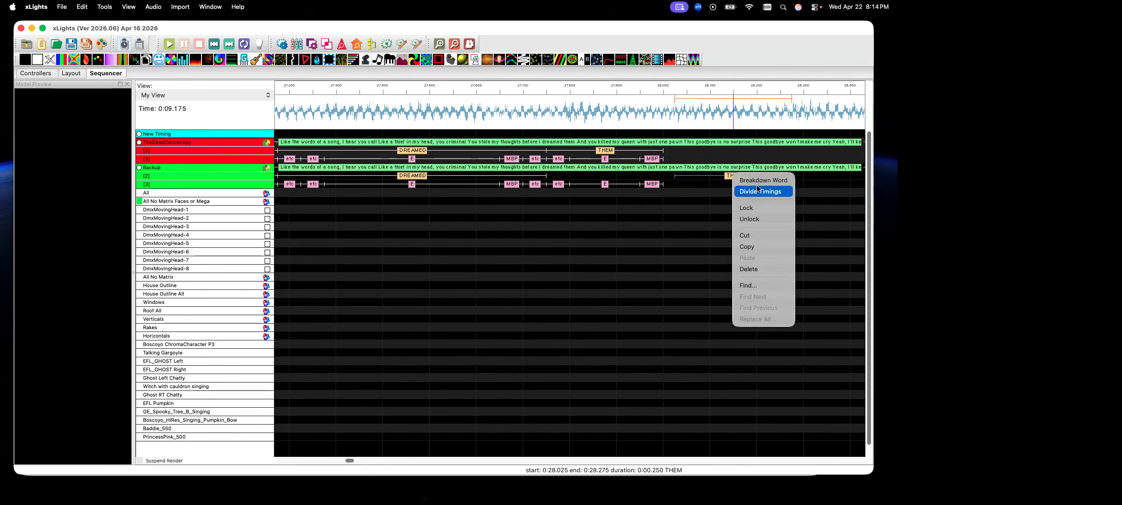
click(708, 226)
drag(731, 183, 568, 199)
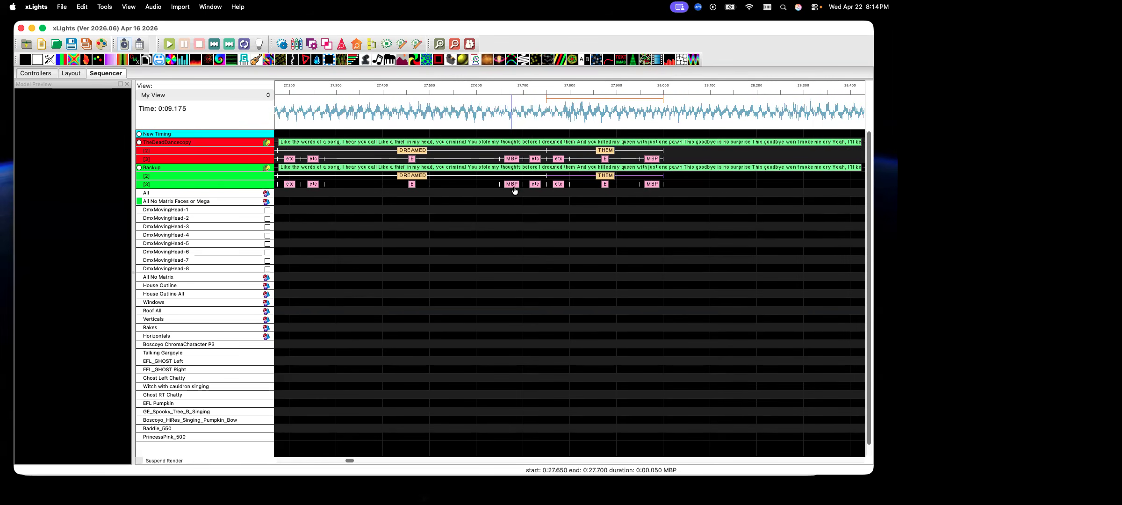
Relabel the long E phoneme beneath DREAMED in the Backup track as O.
click(414, 186)
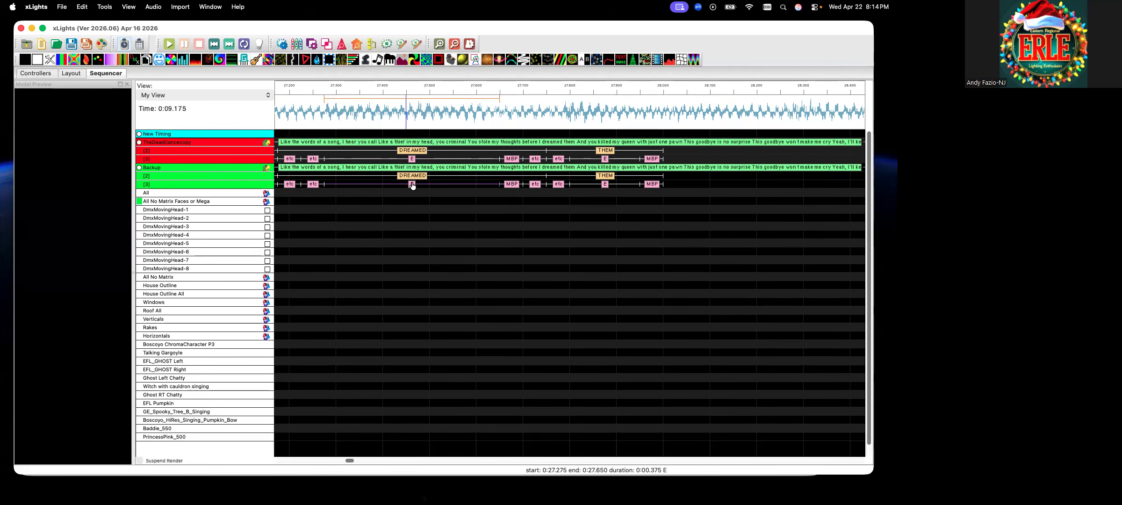
double_click(413, 184)
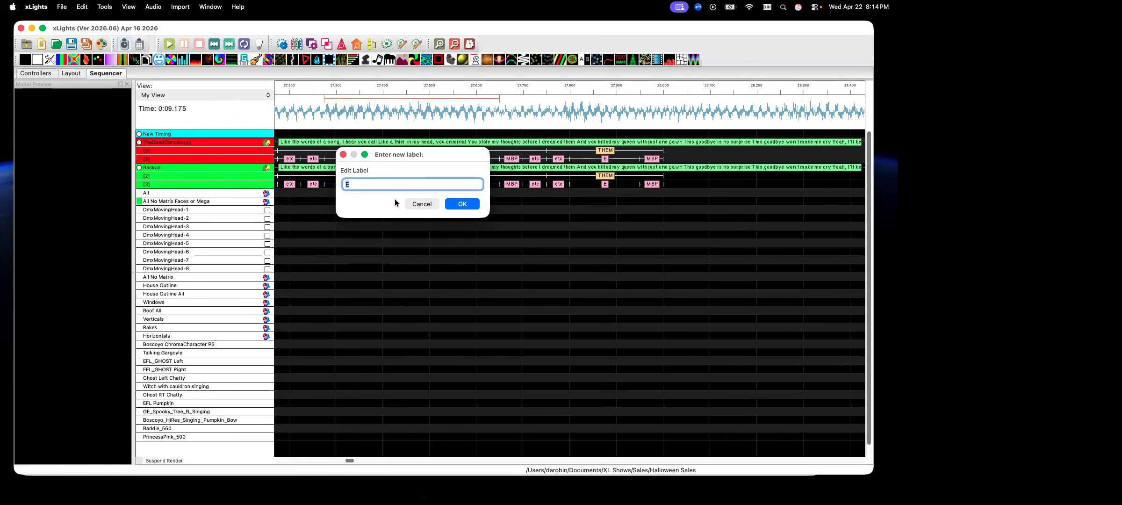
text(O)
click(471, 205)
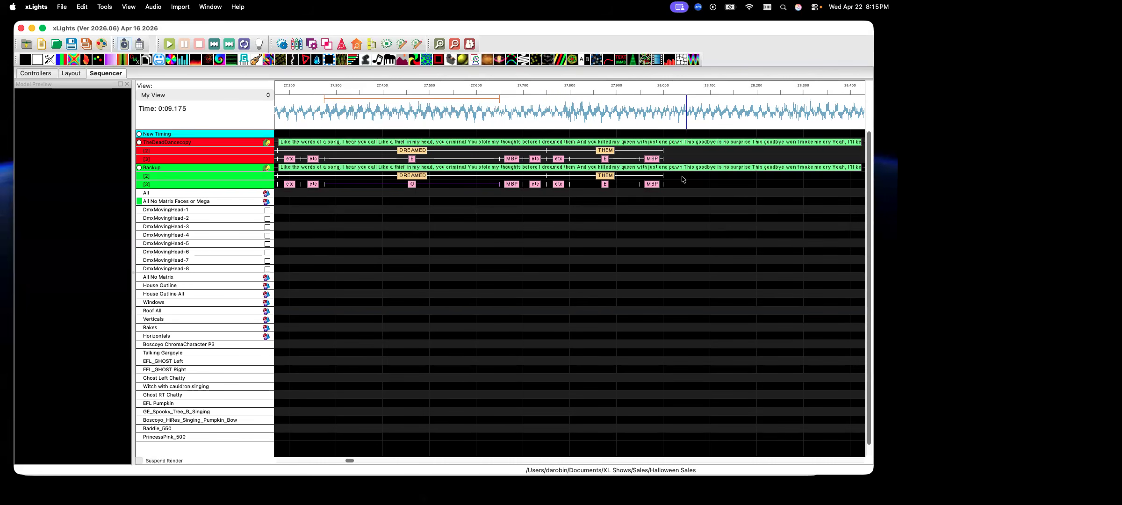
Copy the word THEM in the Backup track and paste the copy to start at 28.150 seconds.
click(665, 182)
click(604, 177)
right_click(605, 176)
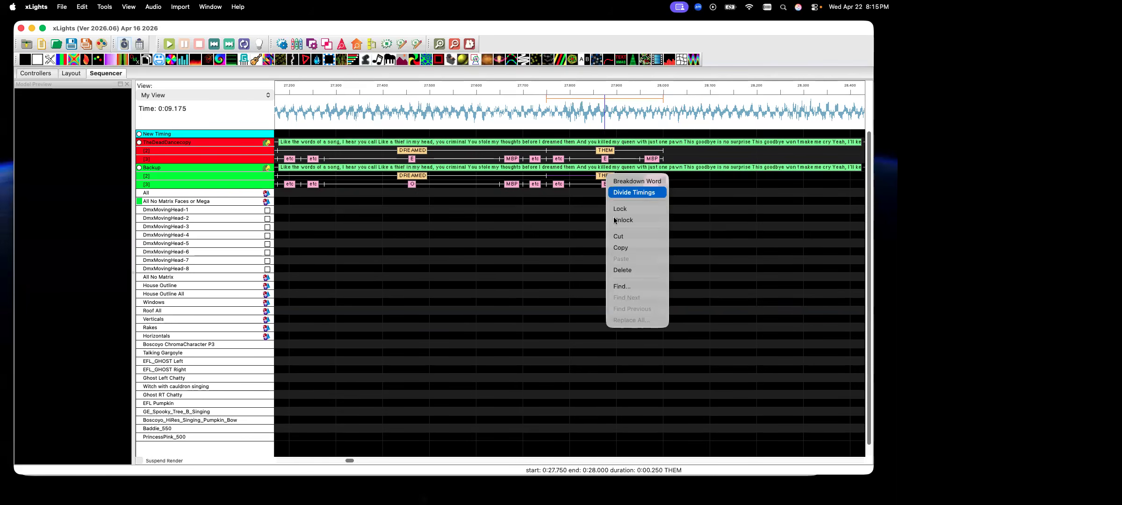
click(734, 182)
click(733, 179)
click(748, 234)
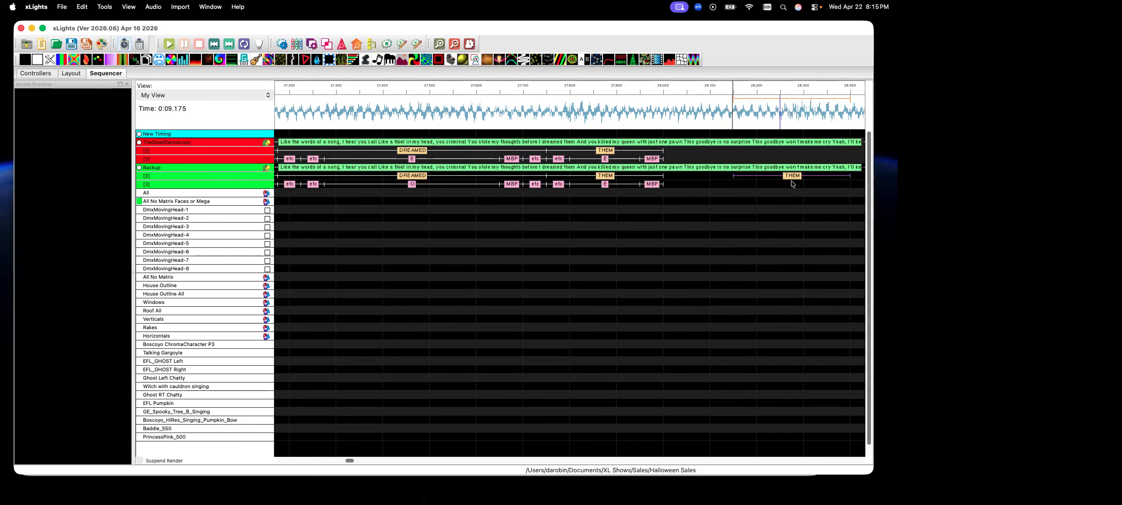
Relabel the pasted word in the Backup track as Oh.
double_click(794, 176)
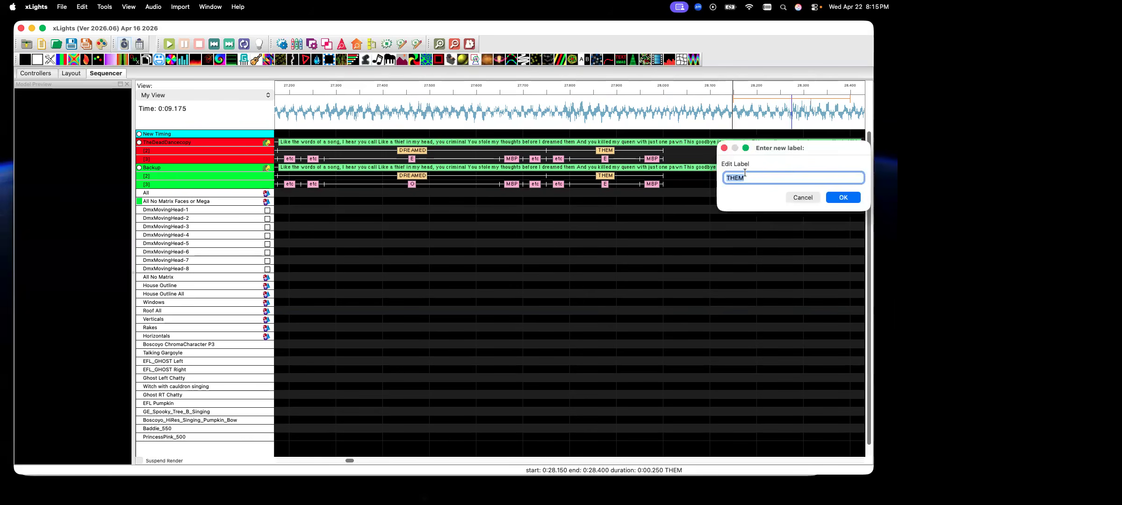
text(Oh)
click(844, 198)
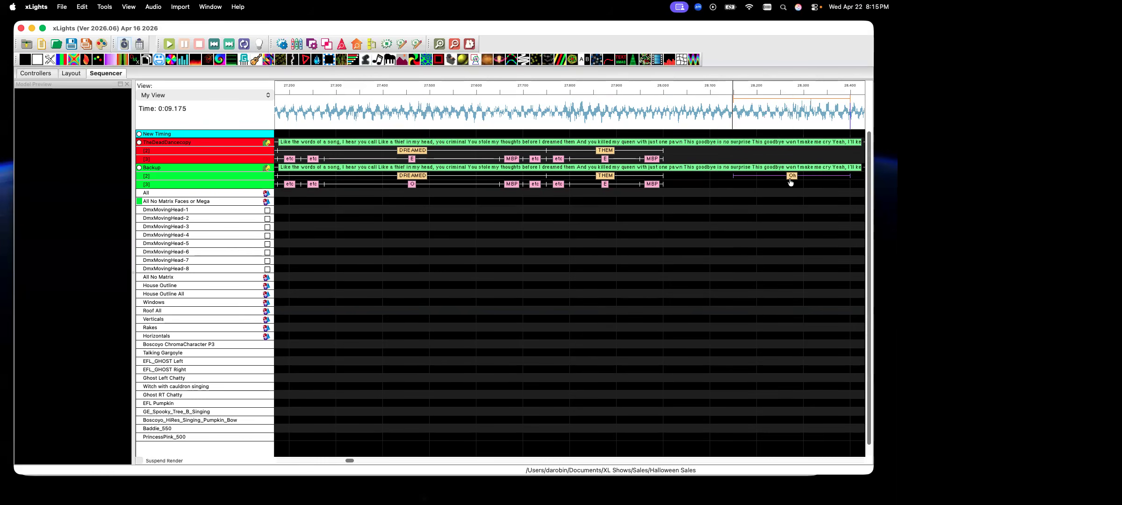
Try breaking the word Oh down into phonemes, and delete the phoneme beneath it.
right_click(793, 177)
click(813, 186)
click(792, 184)
key(Delete)
Divide the timing of the word Oh by 4 and select each of the divided parts in turn.
click(792, 176)
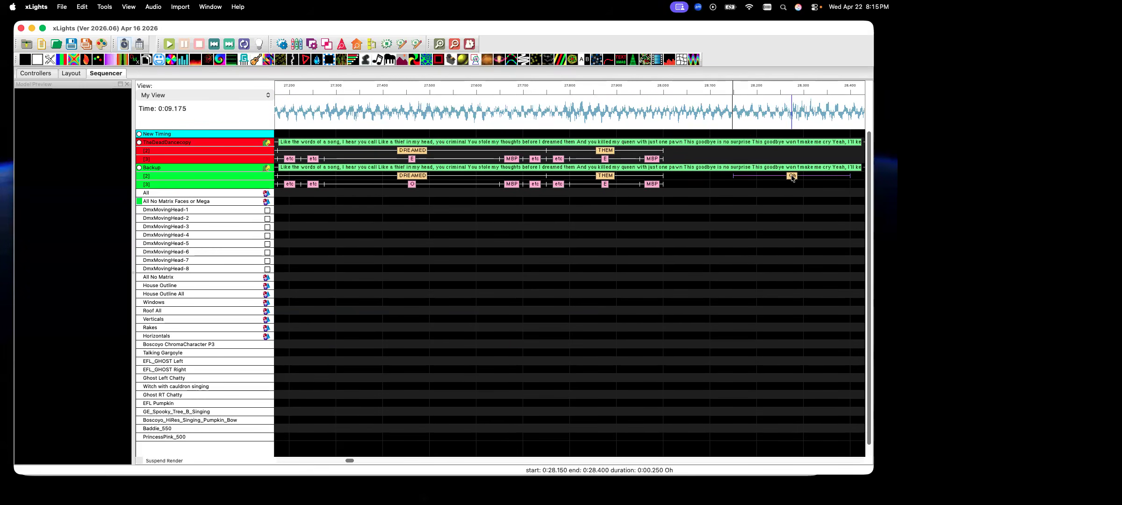
right_click(790, 177)
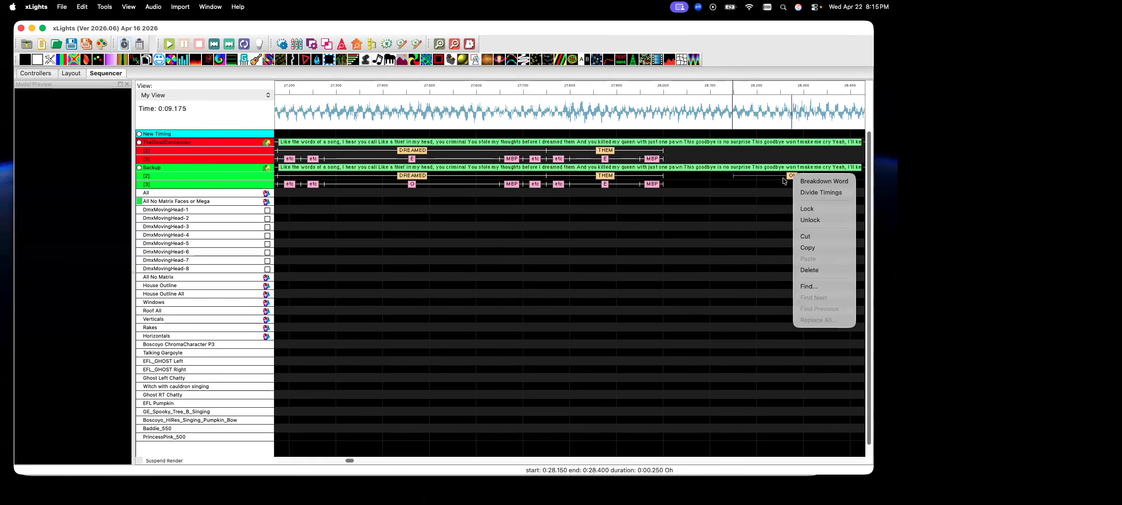
click(800, 193)
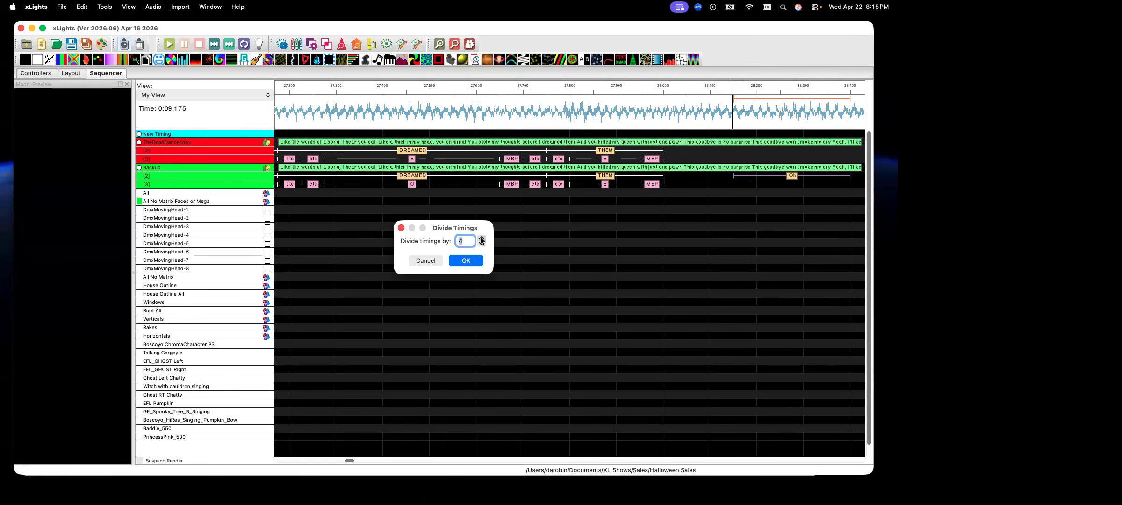
click(466, 260)
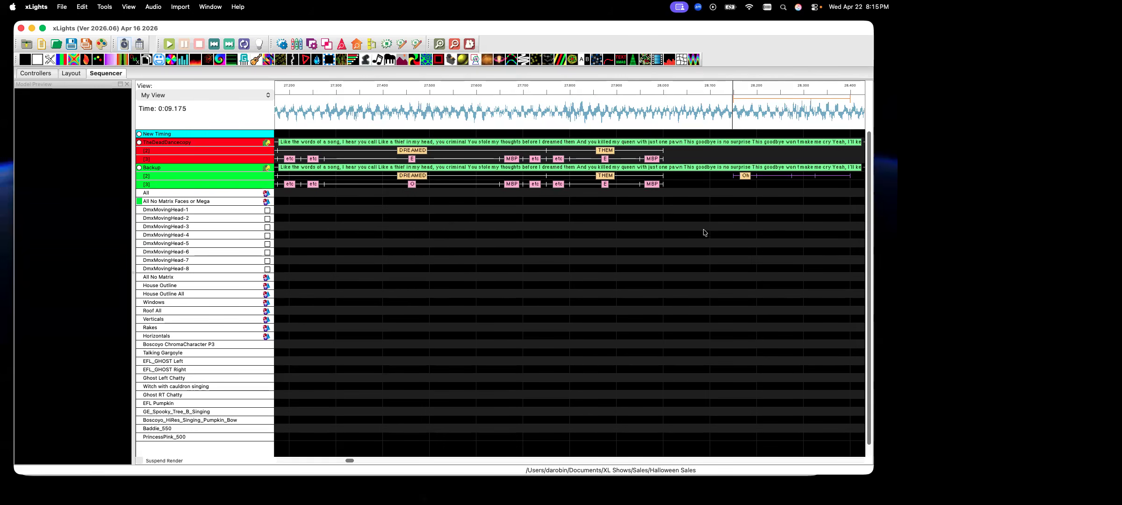
click(746, 176)
click(777, 176)
click(805, 177)
click(829, 178)
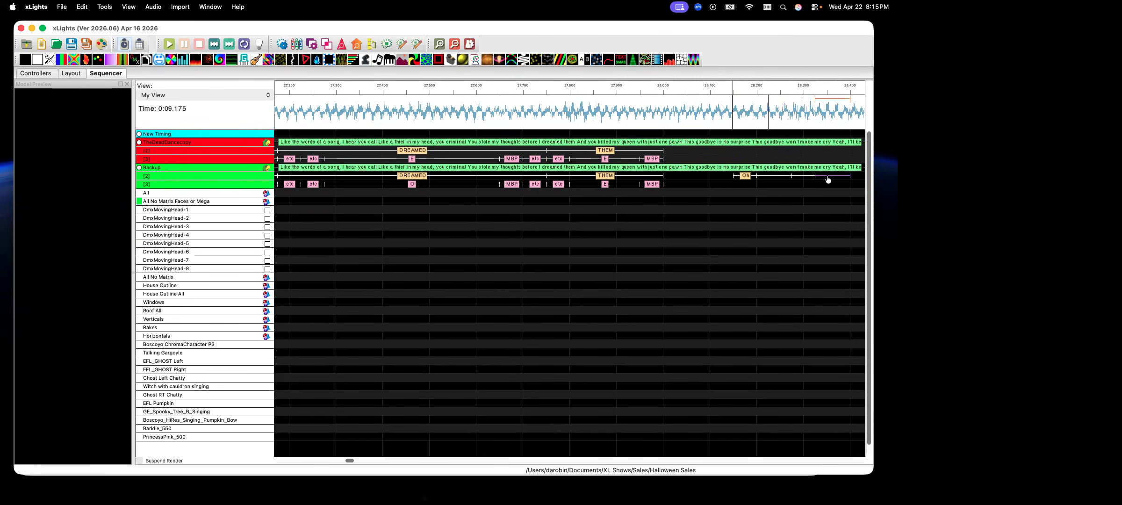
Delete the empty divided parts following the word Oh in the Backup track and extend Oh to end at 28.325 seconds.
key(Delete)
click(803, 178)
key(Delete)
click(780, 176)
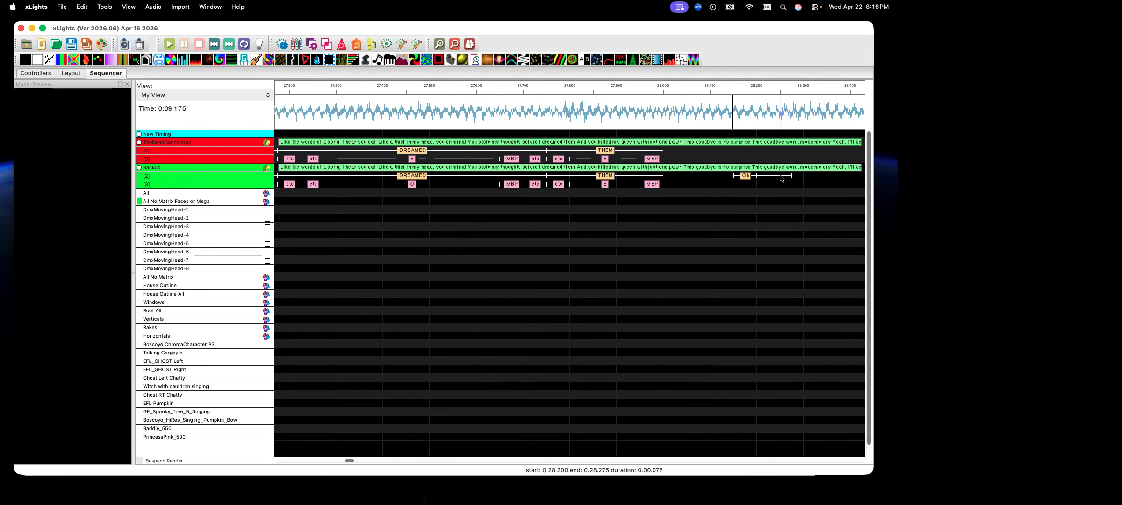
key(Delete)
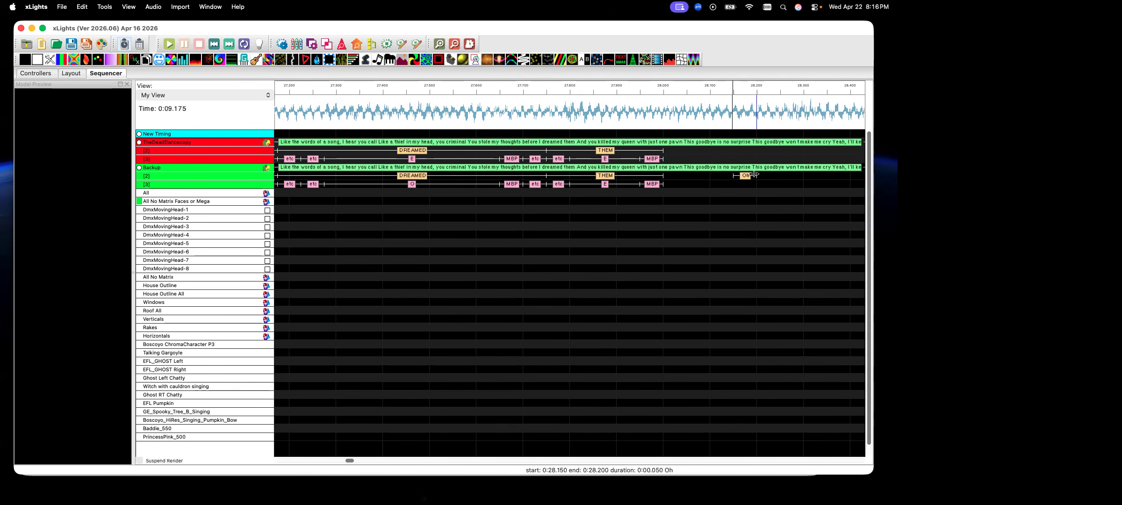
drag(757, 179, 816, 179)
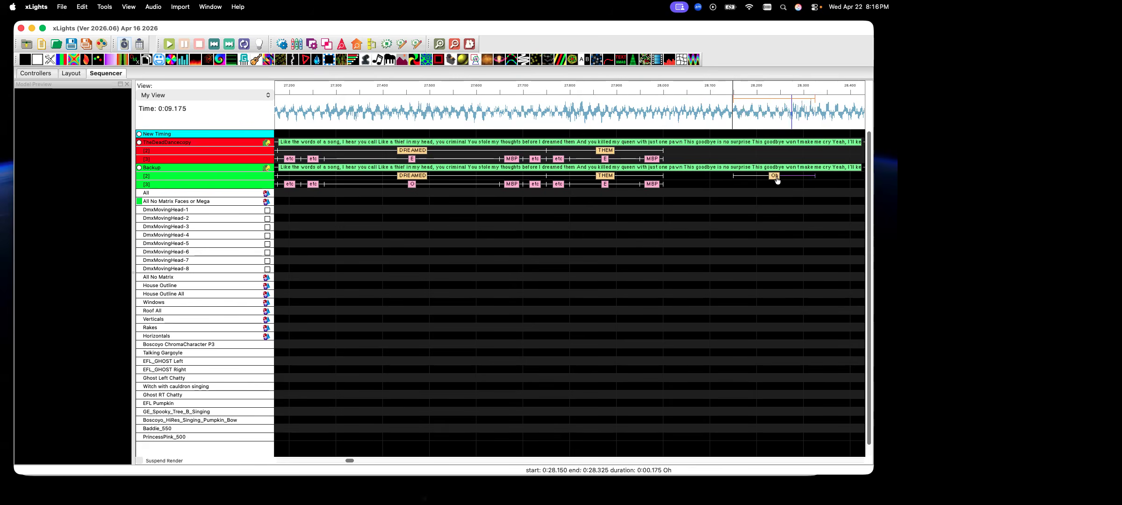
right_click(774, 178)
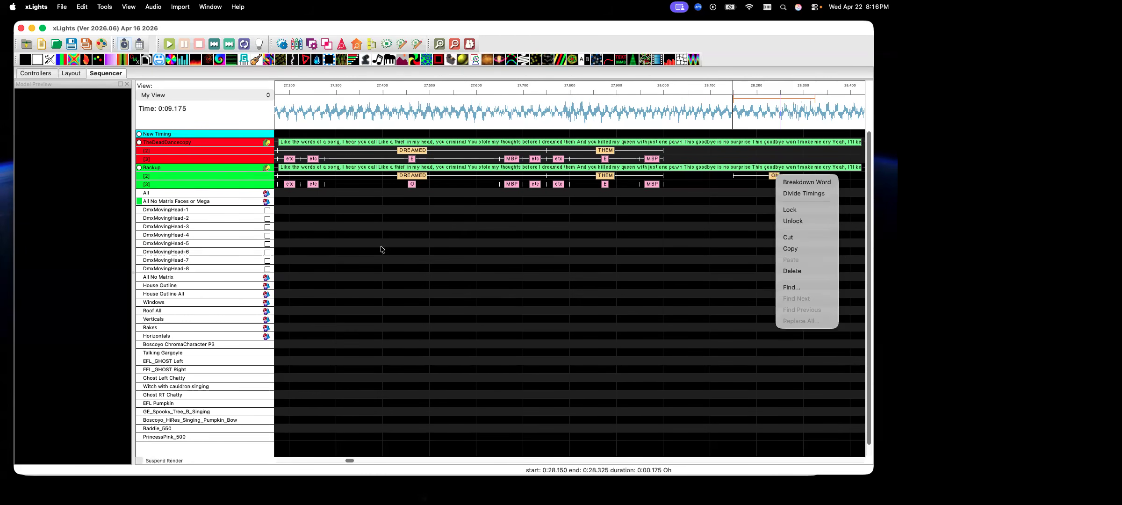
click(247, 206)
right_click(226, 193)
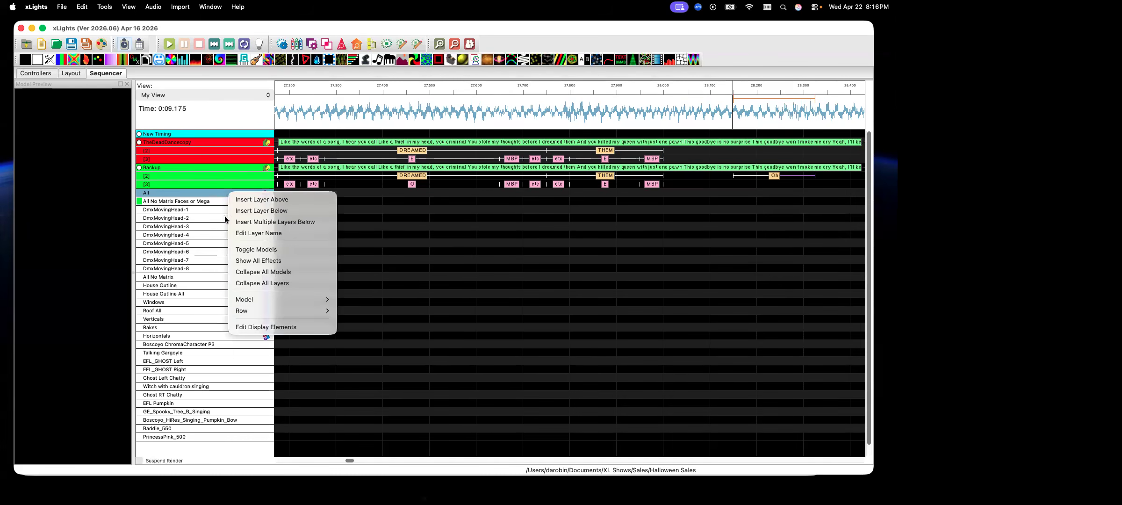
click(362, 246)
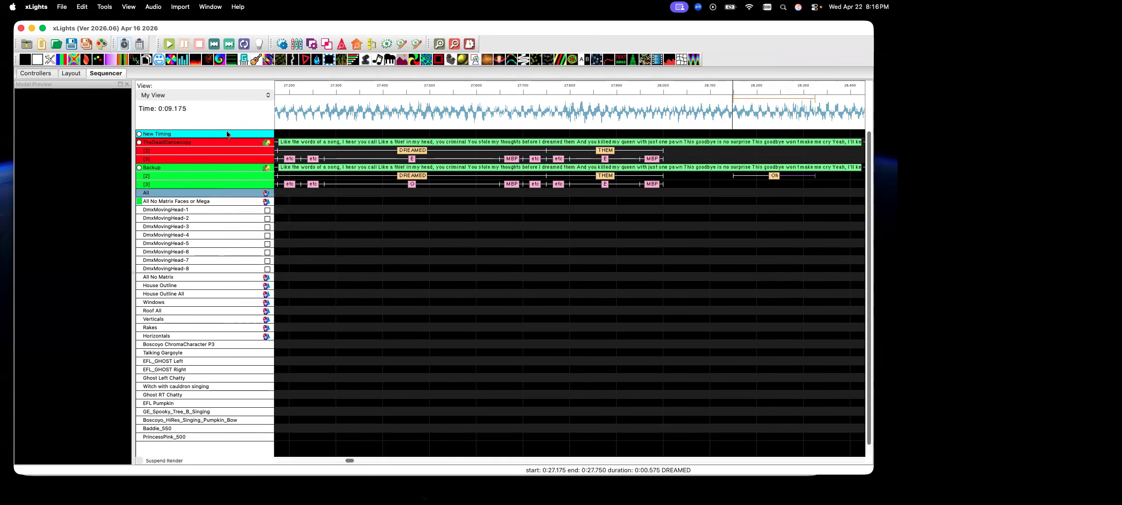
Look through the timing files offered for timing track import and the list of available views without choosing any.
right_click(227, 133)
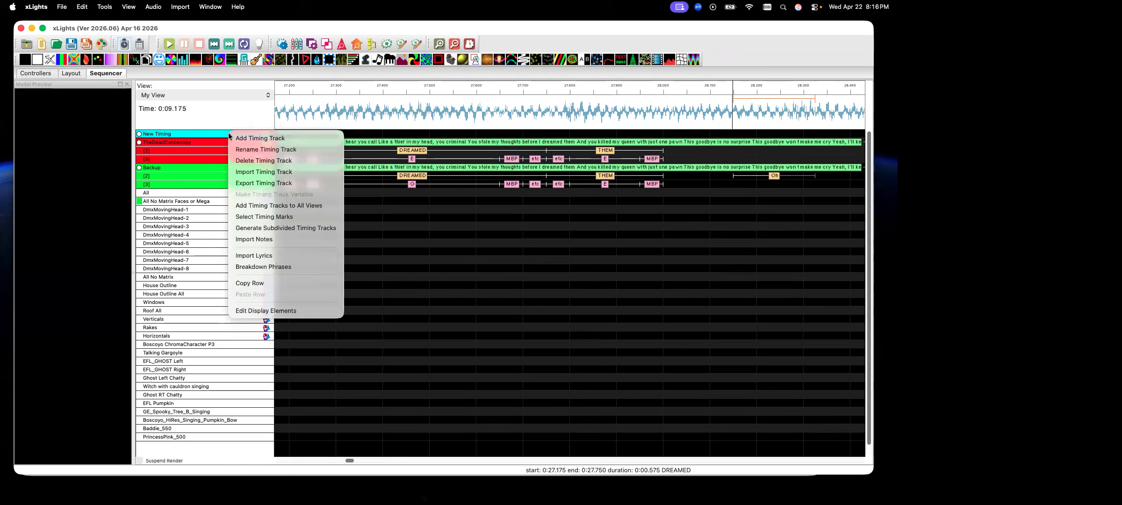
click(264, 173)
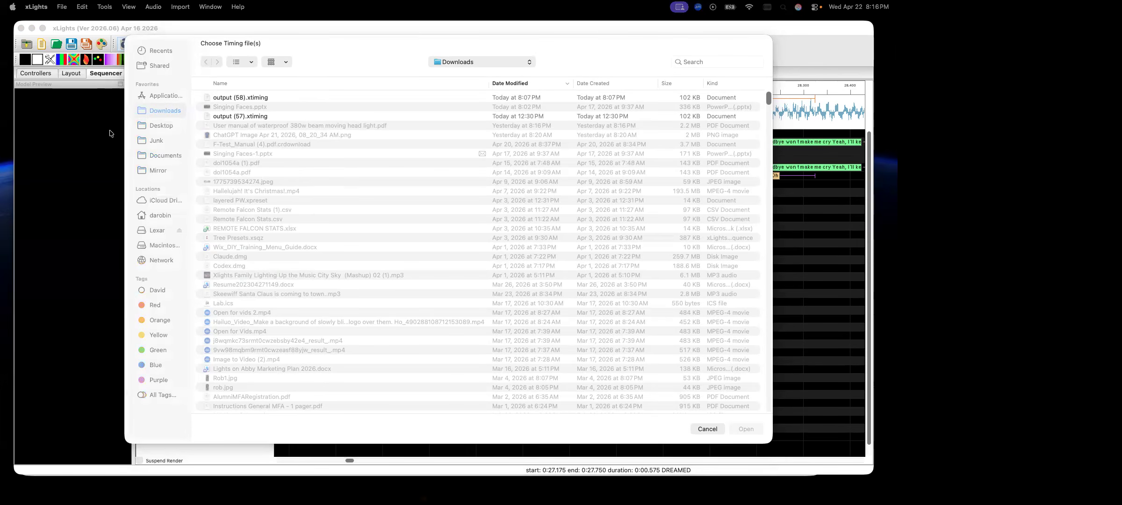
click(73, 188)
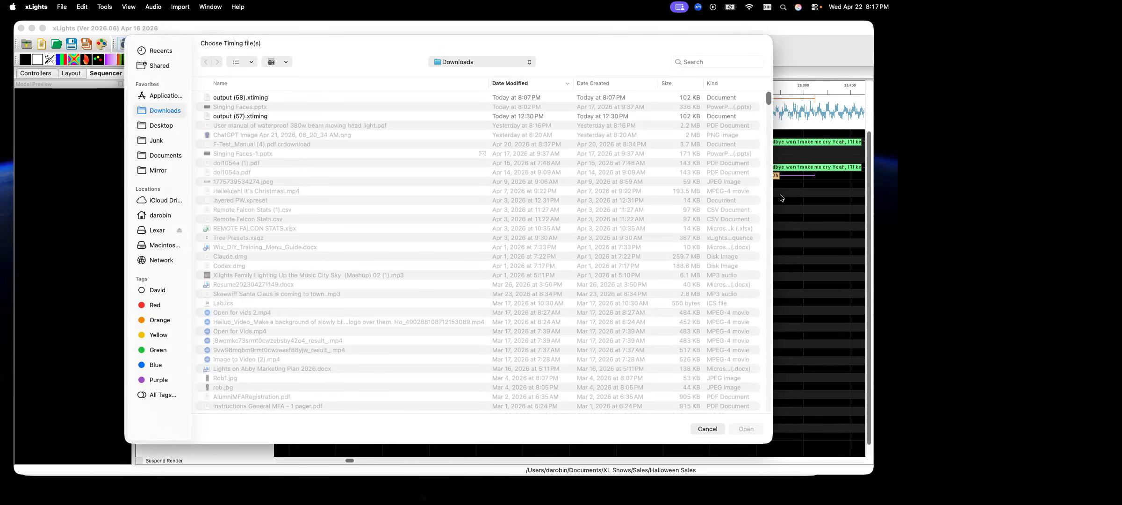
key(Escape)
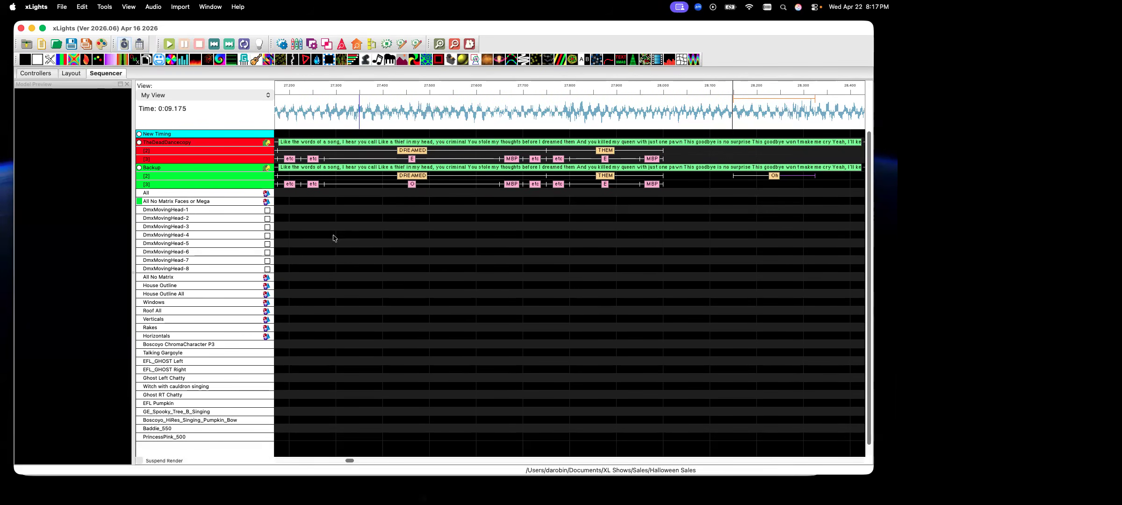
click(266, 95)
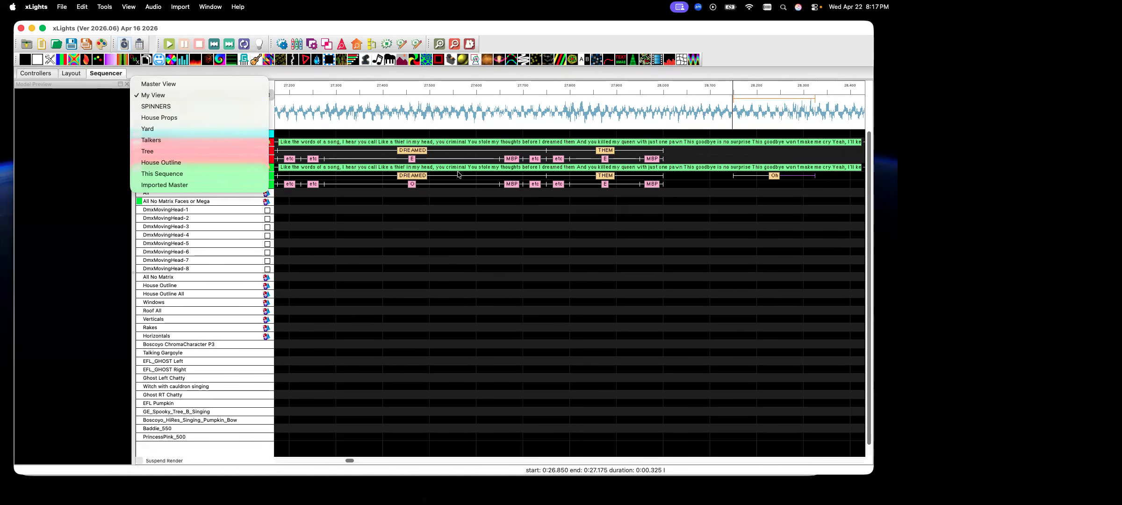
click(359, 212)
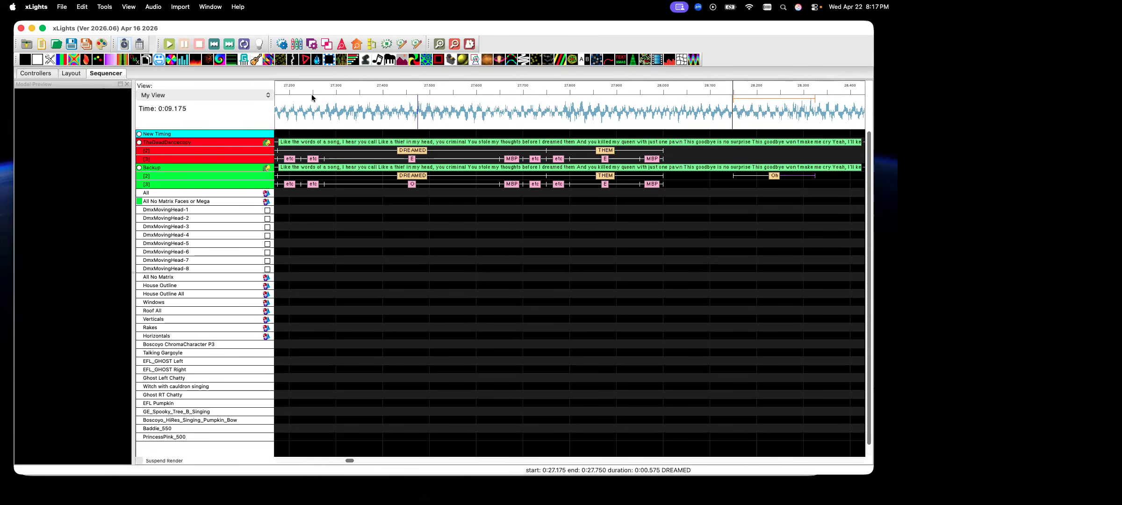
Open the recent sequence The Dead Dance.xsq, discarding the unsaved changes of the current sequence.
click(64, 7)
mouse_move(140, 45)
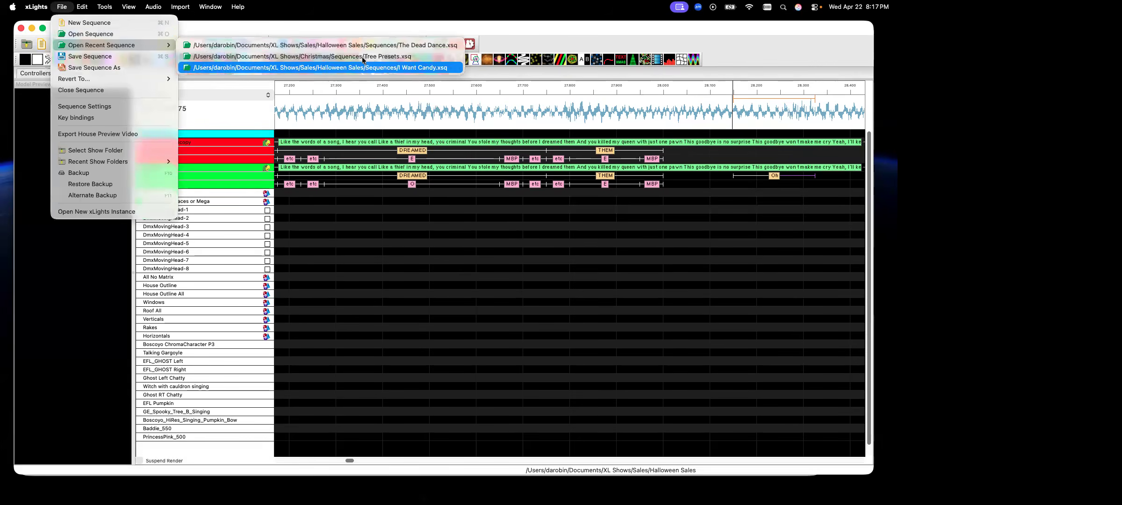
click(351, 46)
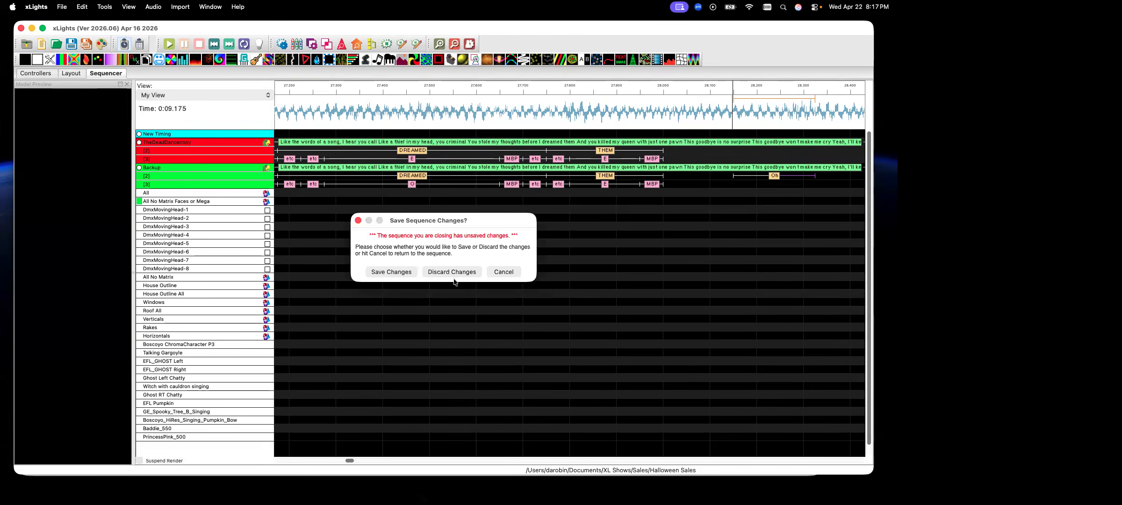
click(455, 272)
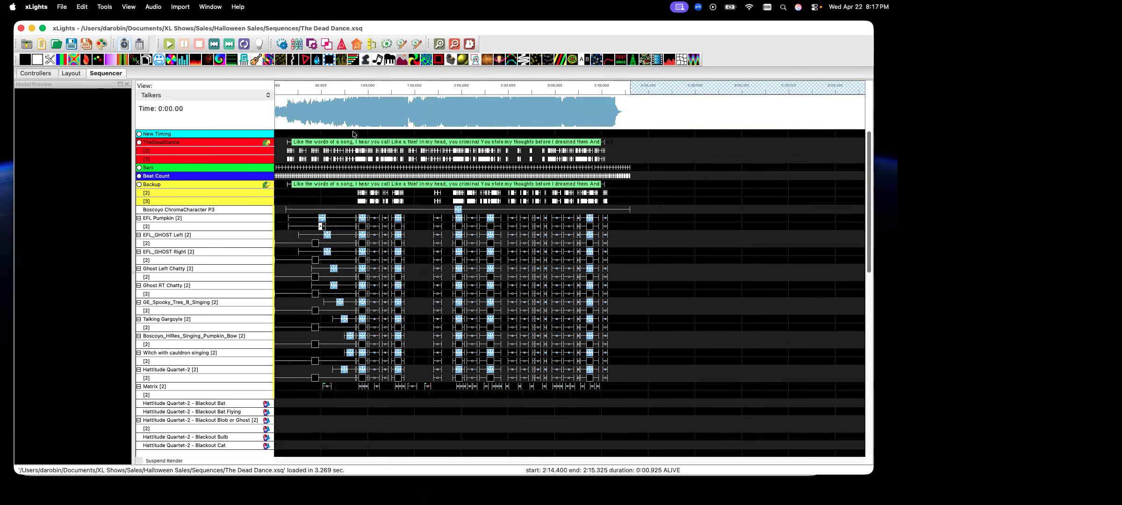
Examine how the Backup lyric timings compare with the TheDeadDance track and the singing props' effects along the timeline.
click(440, 46)
click(439, 46)
click(439, 46)
click(439, 45)
click(440, 46)
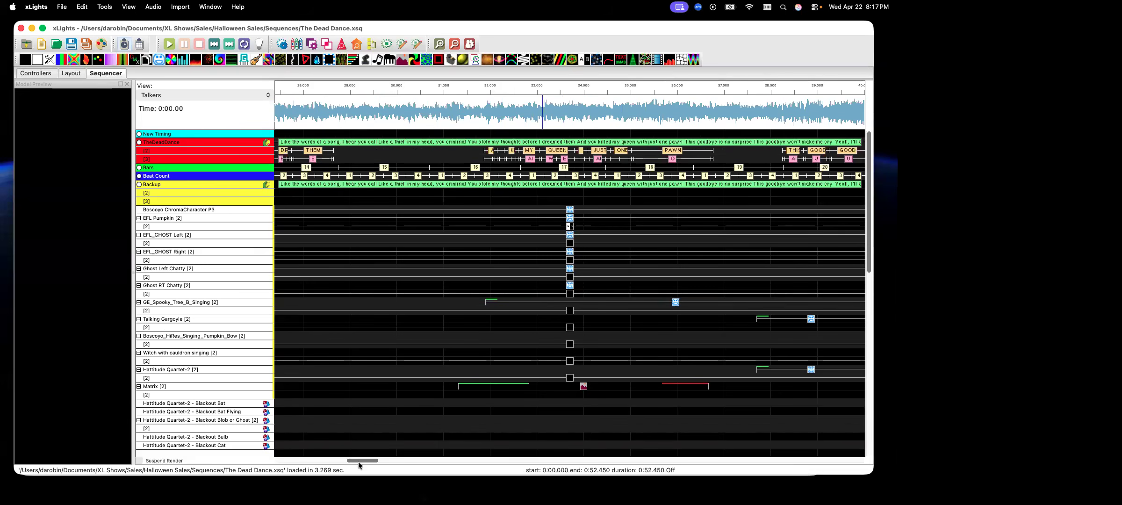
drag(365, 461, 418, 474)
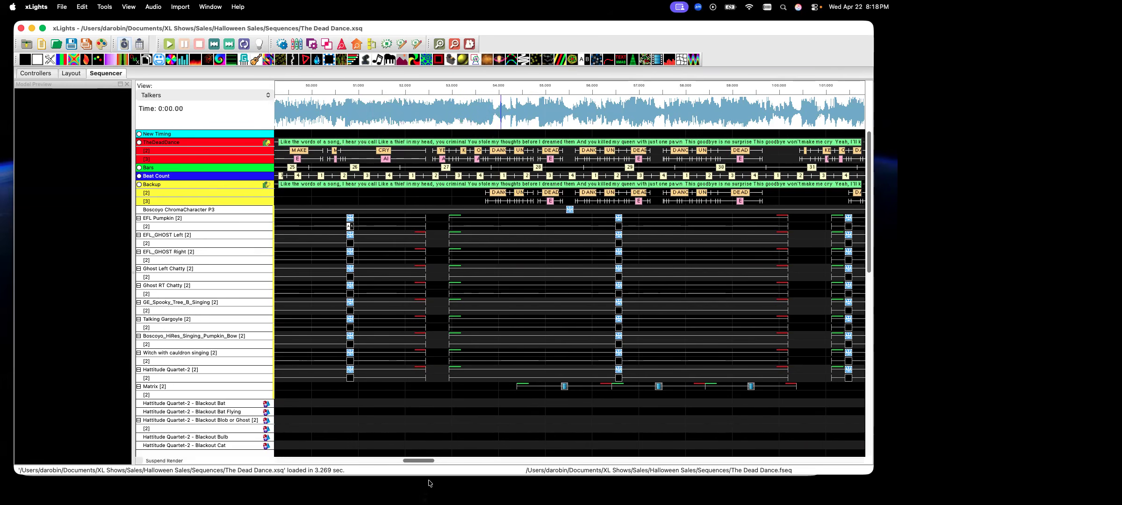
drag(424, 460, 459, 471)
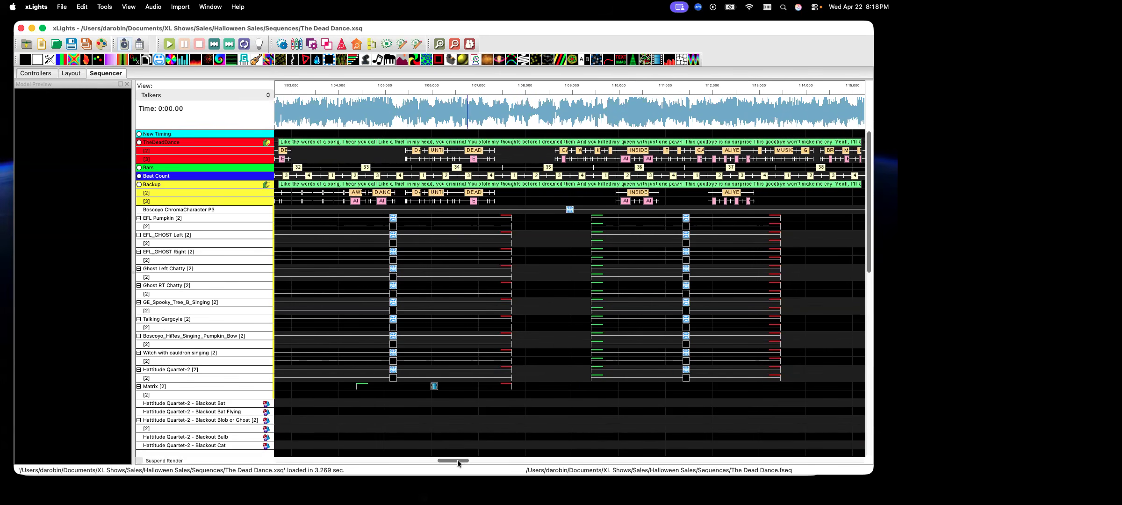
drag(464, 460, 233, 456)
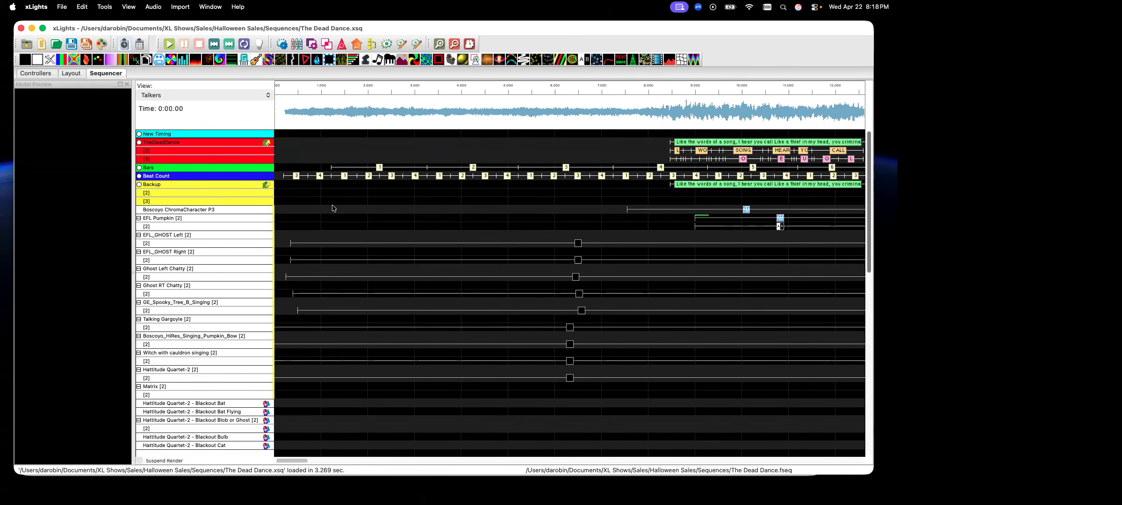
click(455, 44)
click(455, 45)
click(455, 45)
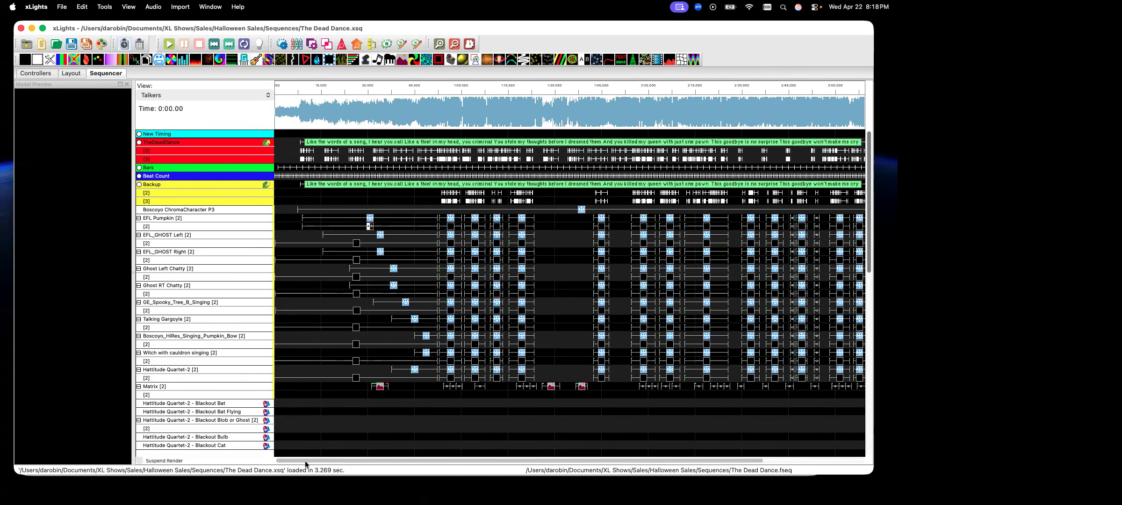
Switch to the Master View and create a new view named New Talk in the display elements.
click(236, 94)
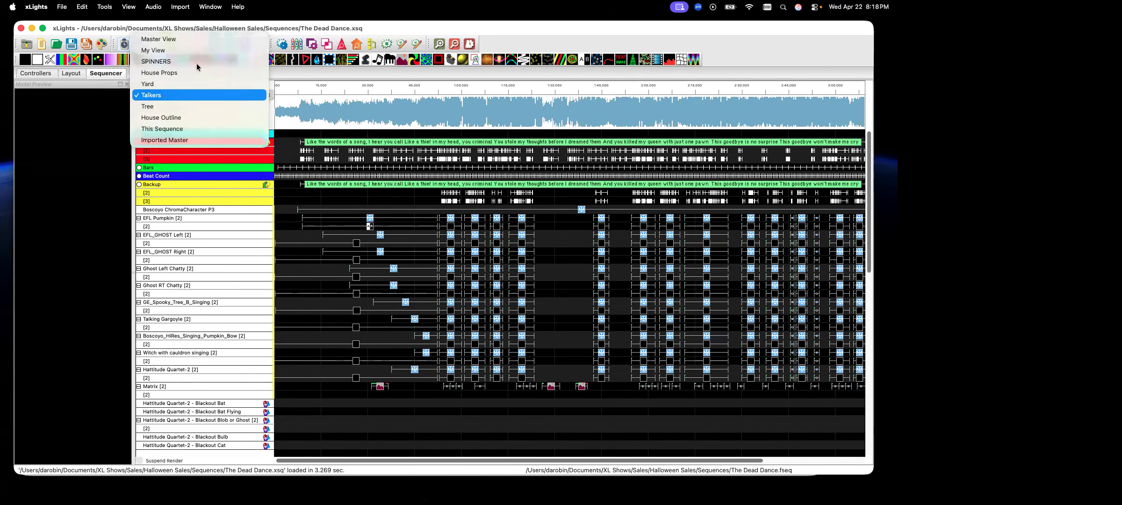
click(195, 38)
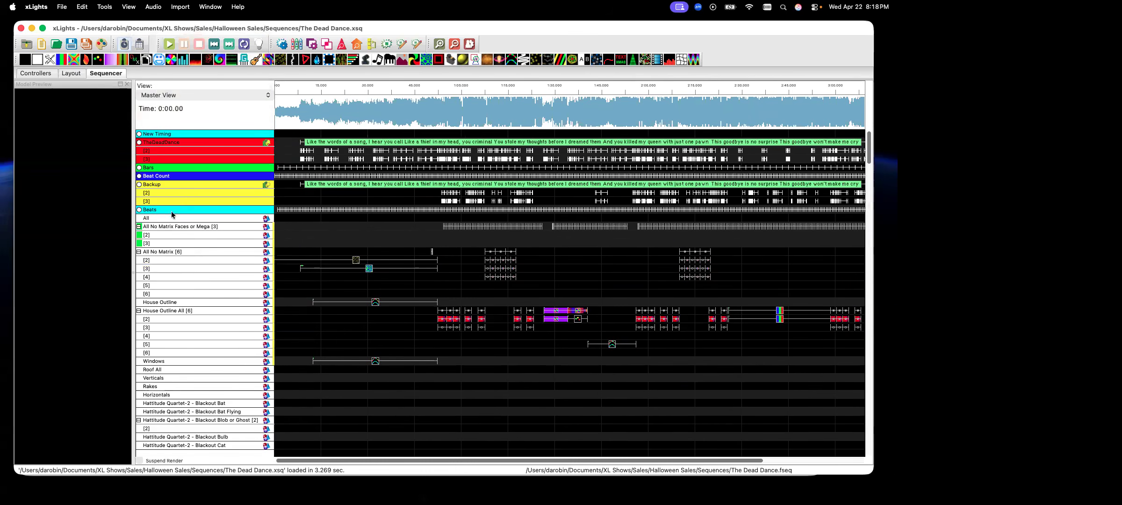
right_click(193, 265)
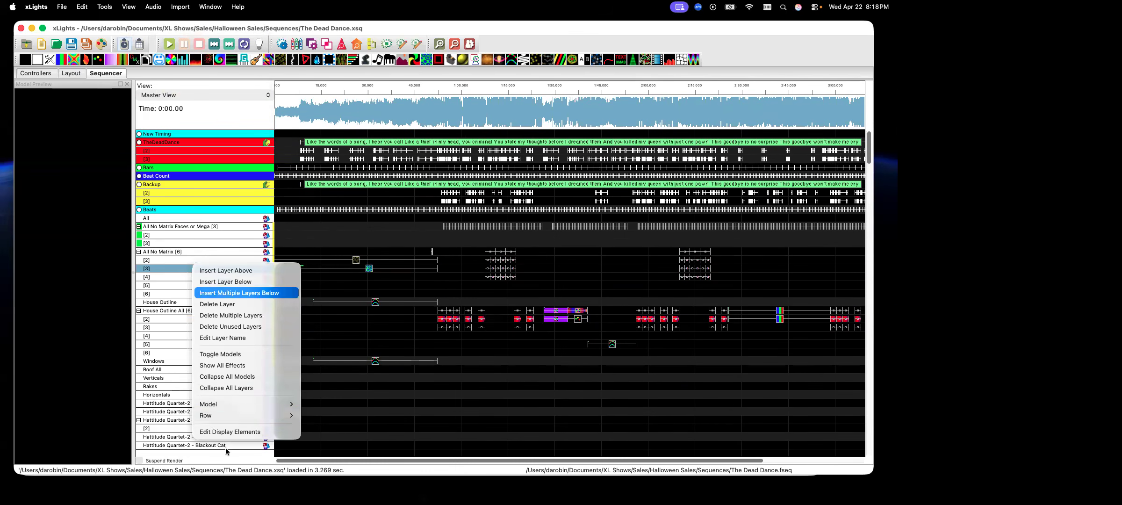
click(230, 432)
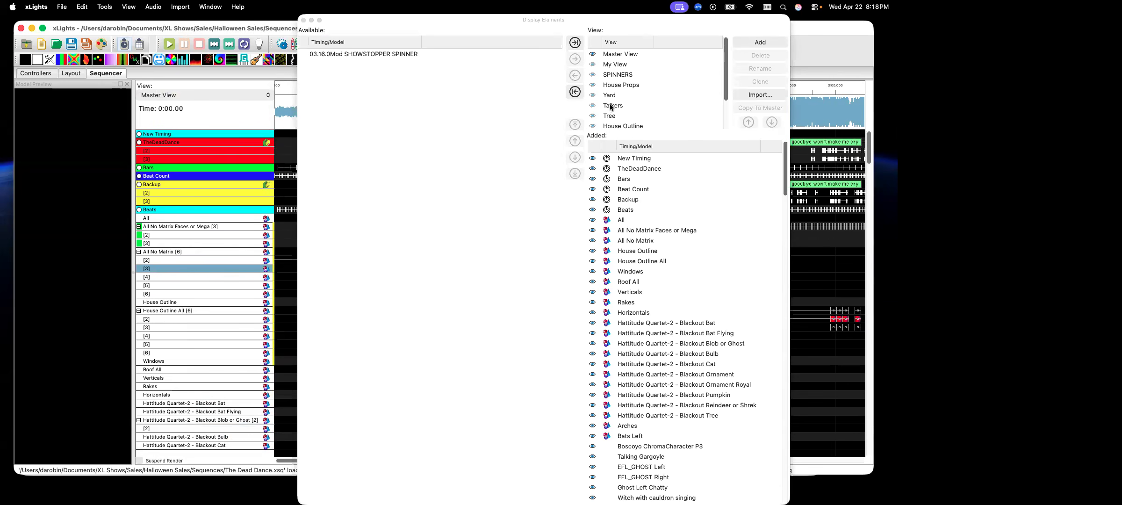
click(760, 43)
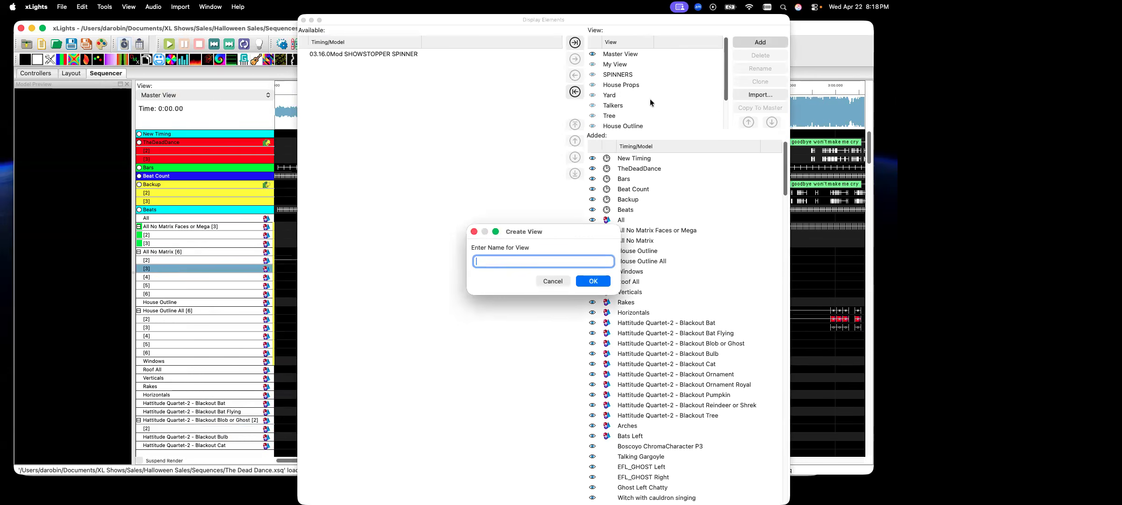
text(New Talk)
key(Return)
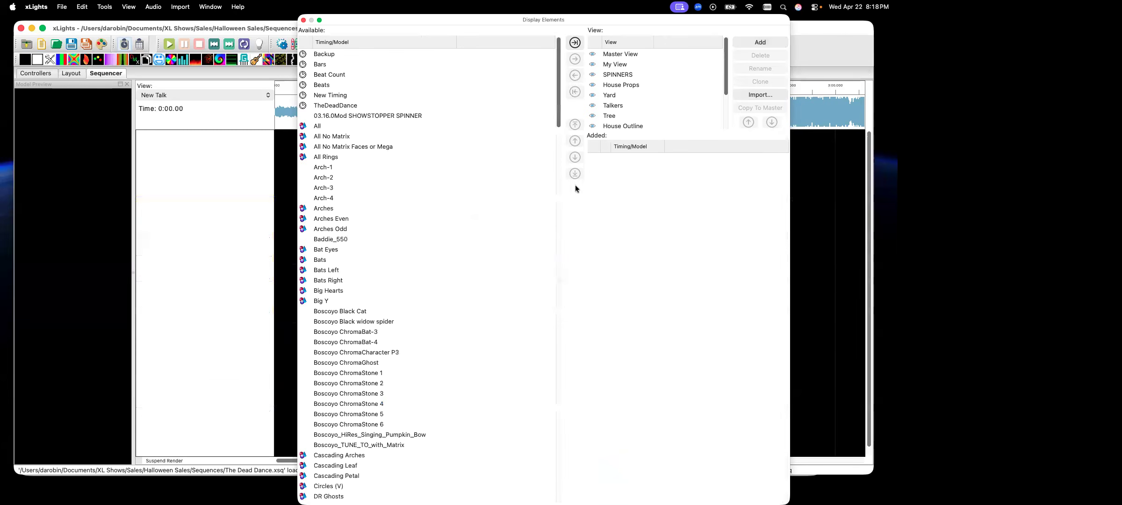
Add Boscoyo ChromaCharacter P3, EFL Pumpkin, EFL_GHOST Left and EFL_GHOST Right to the New Talk view and close the display elements.
scroll(334, 260, down, 2)
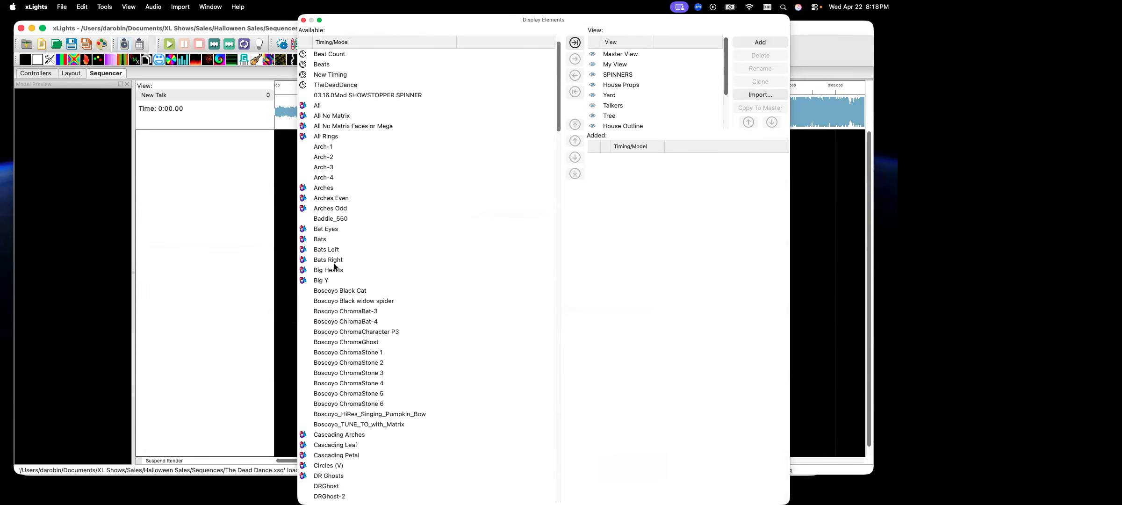
scroll(379, 283, down, 5)
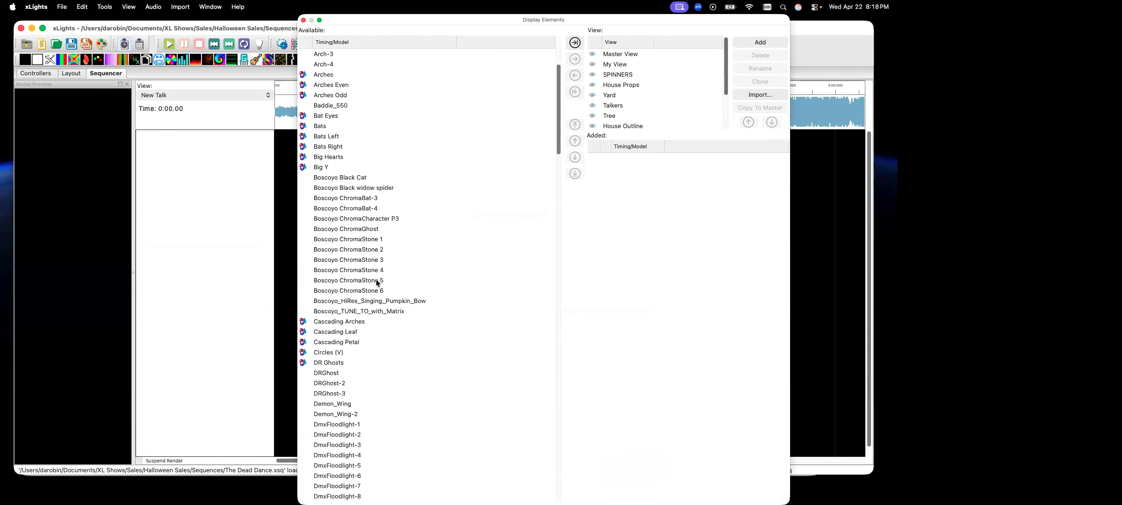
click(339, 301)
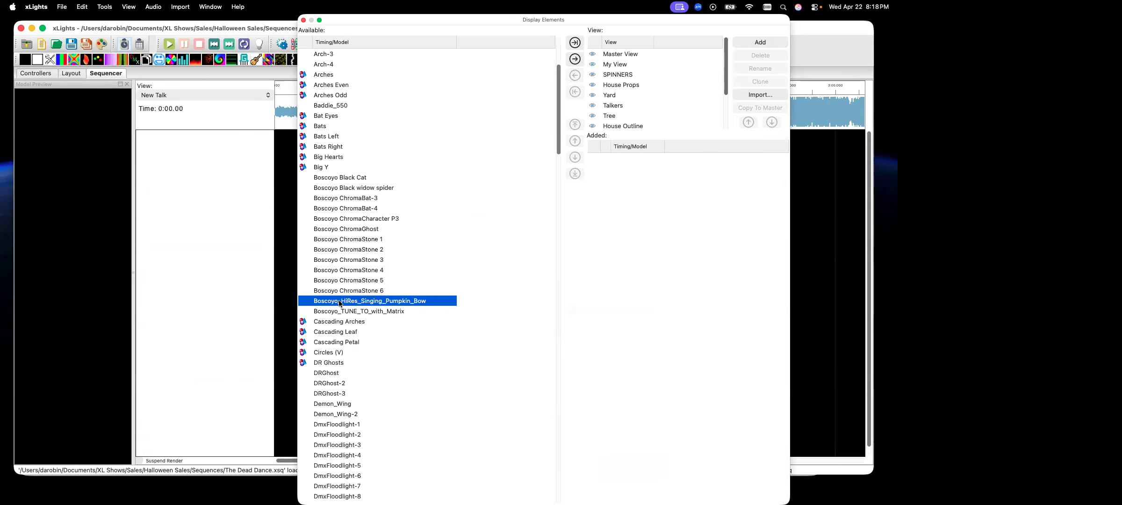
double_click(341, 218)
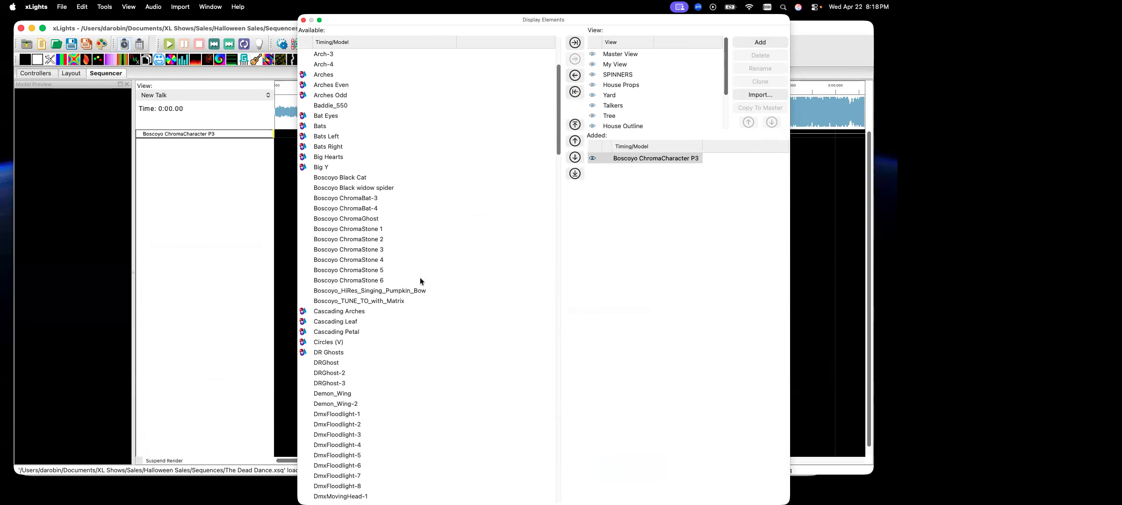
scroll(387, 343, down, 10)
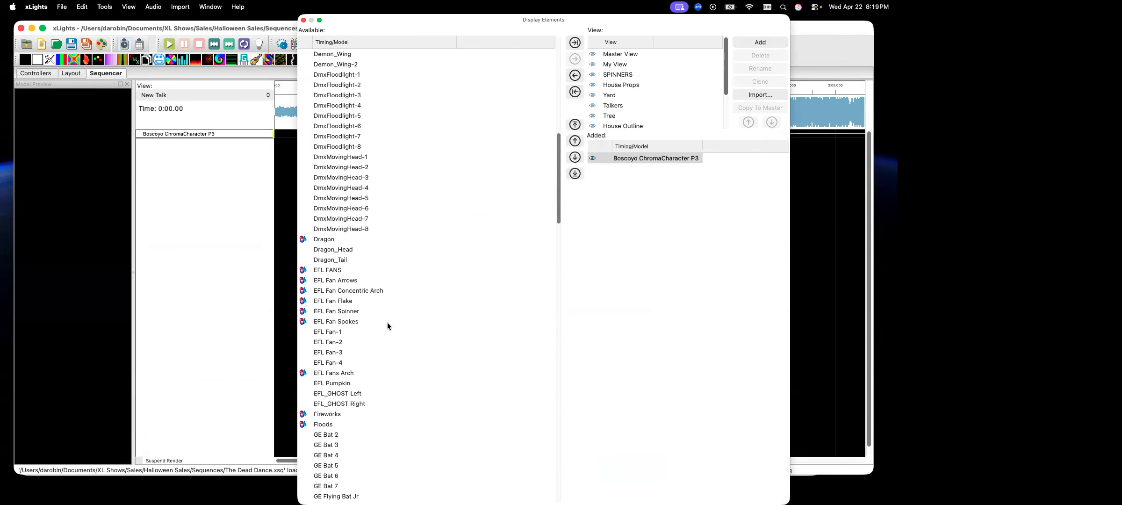
scroll(392, 335, down, 4)
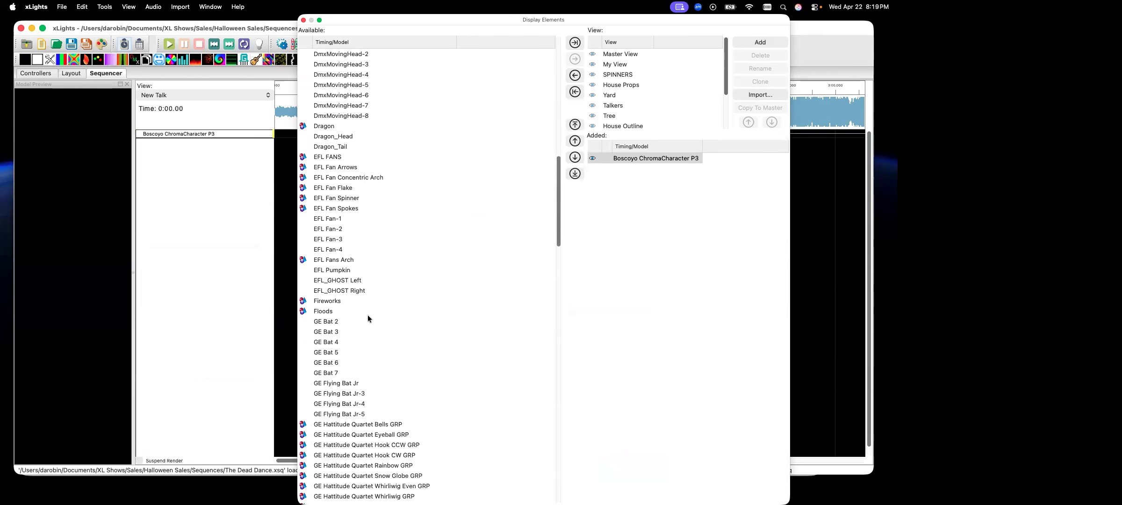
double_click(323, 272)
double_click(324, 273)
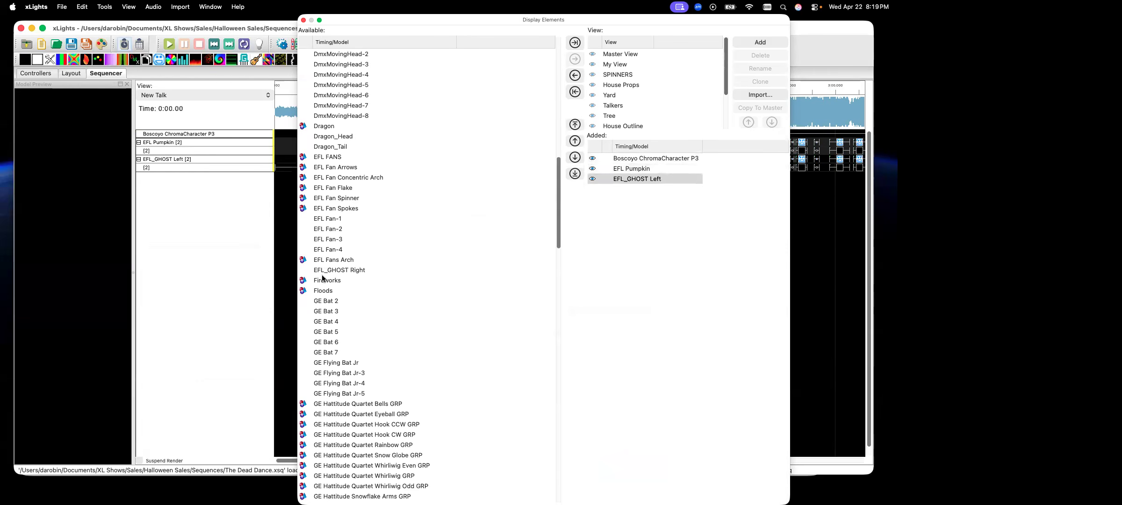
double_click(323, 271)
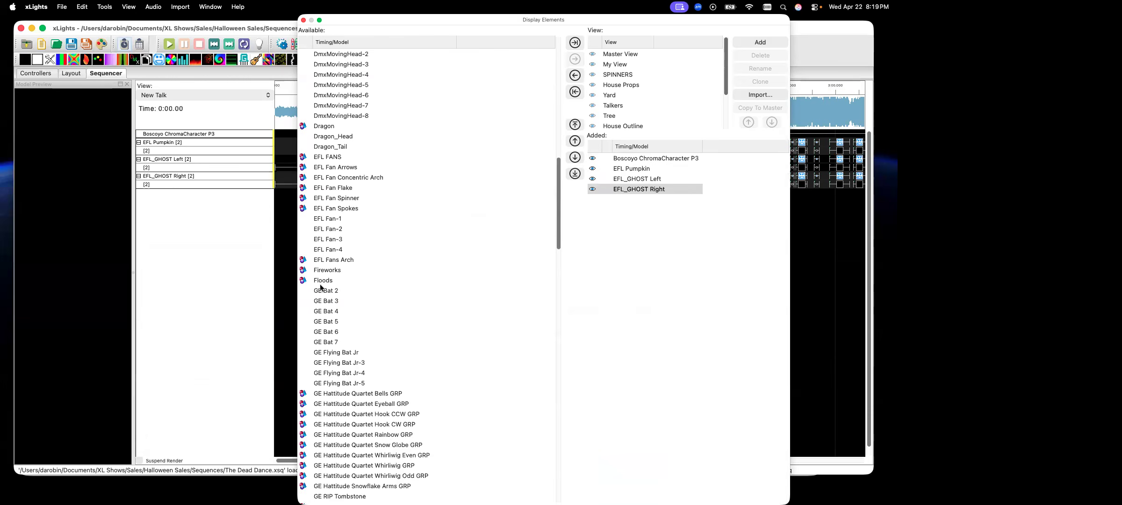
click(303, 21)
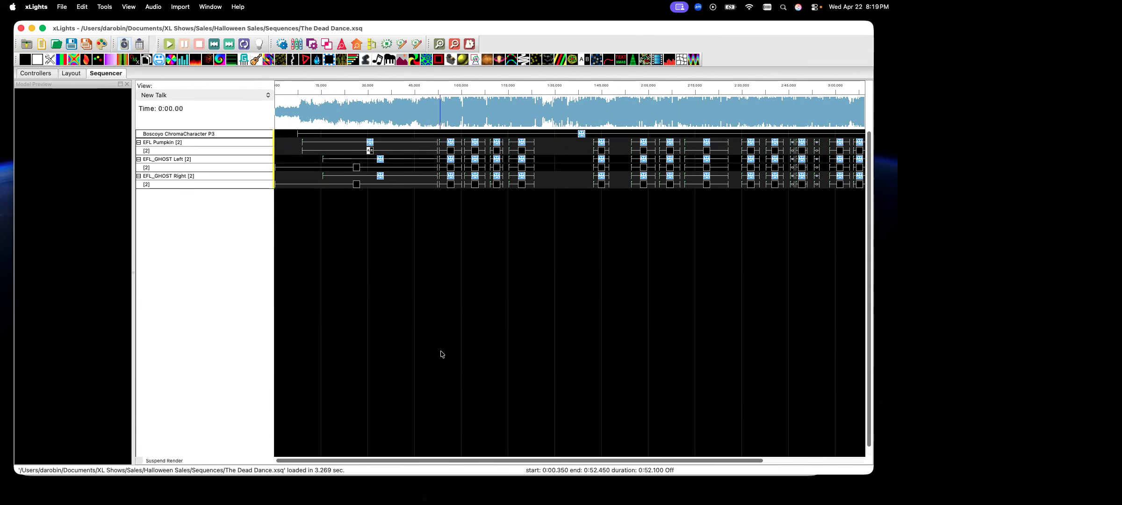
Compare the element rows shown by the Master View, Talkers, House Outline, Yard and House Props views.
click(268, 97)
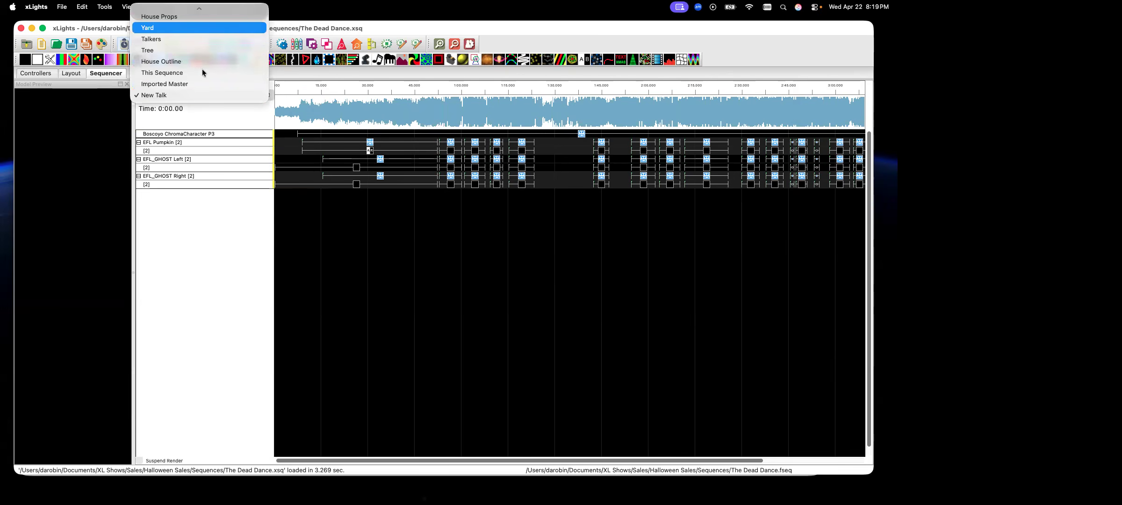
click(177, 19)
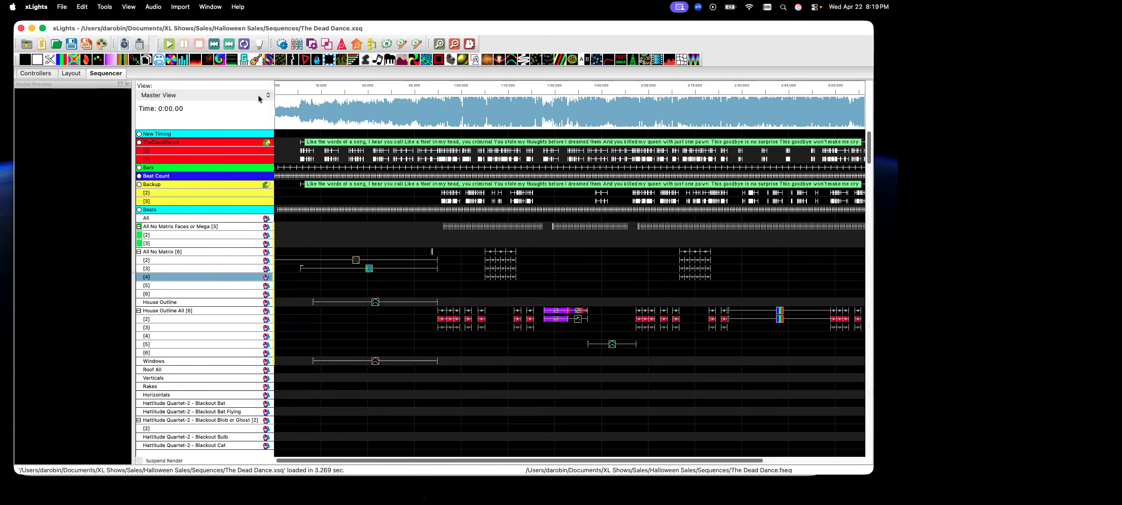
click(264, 99)
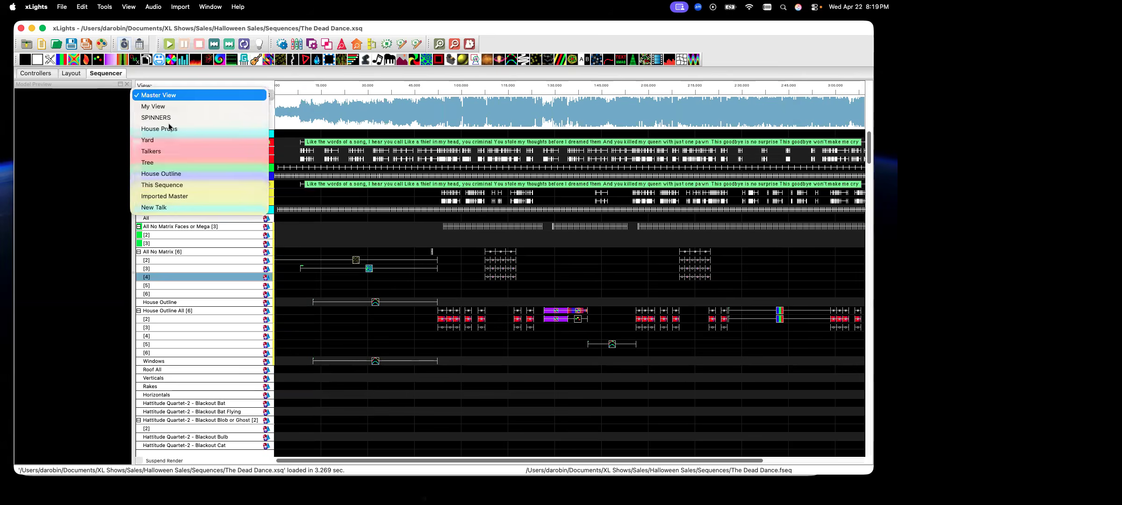
click(164, 155)
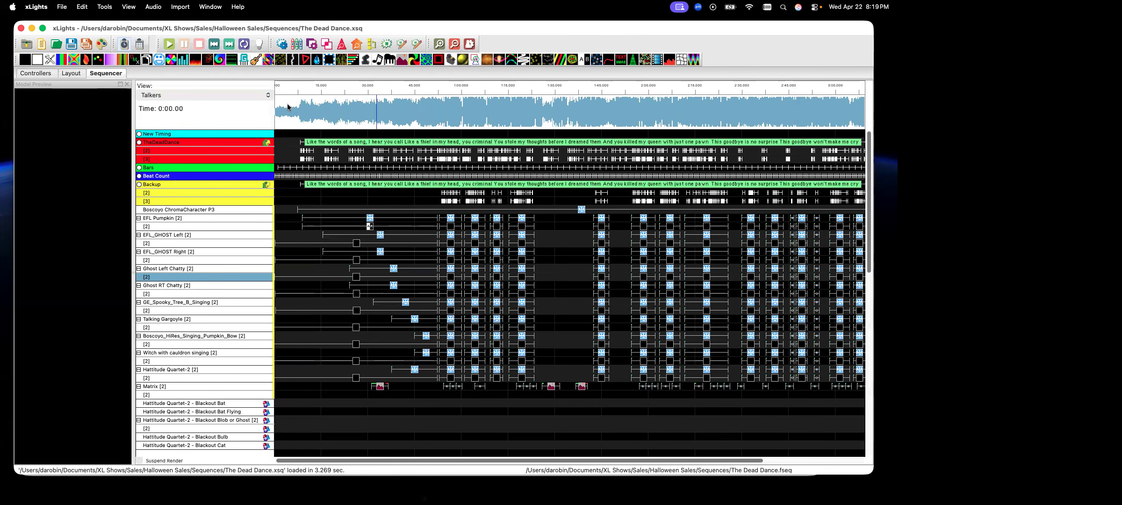
click(265, 99)
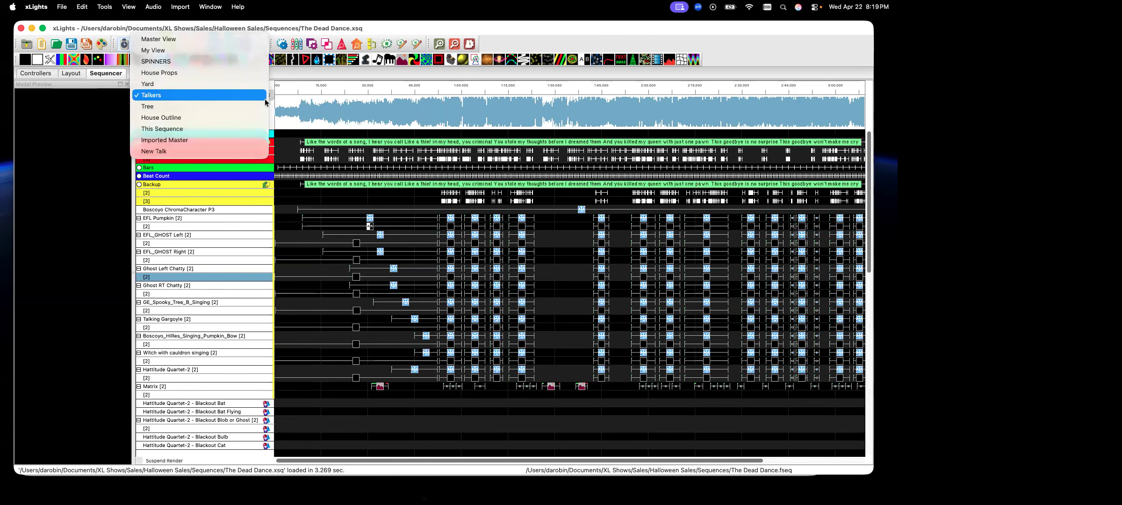
click(162, 118)
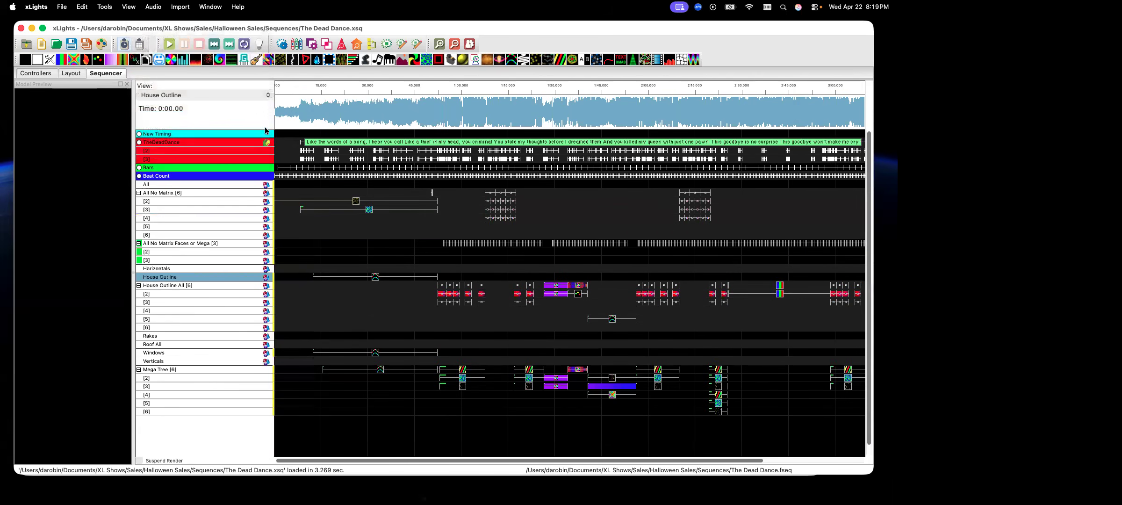
click(267, 97)
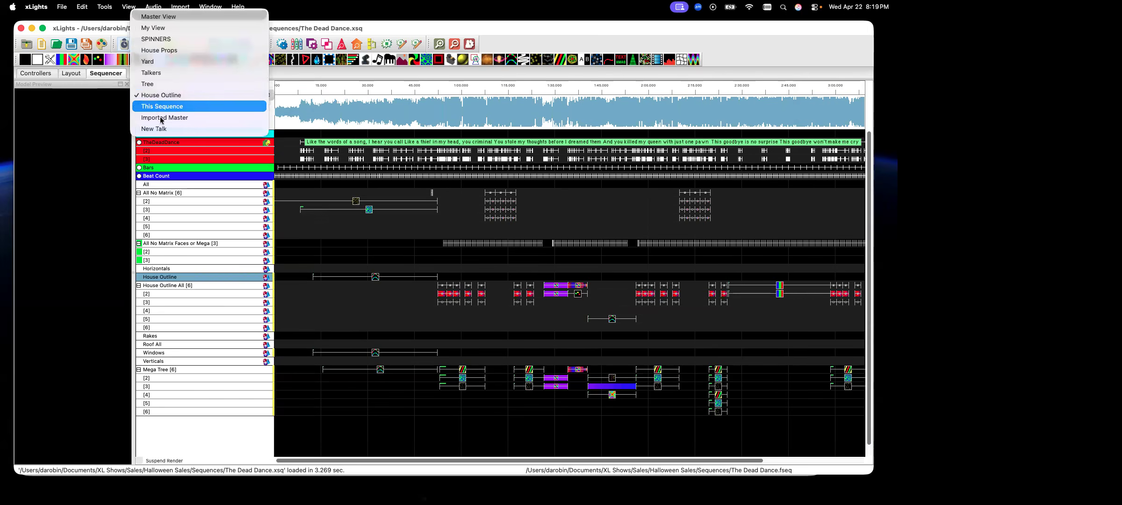
click(162, 63)
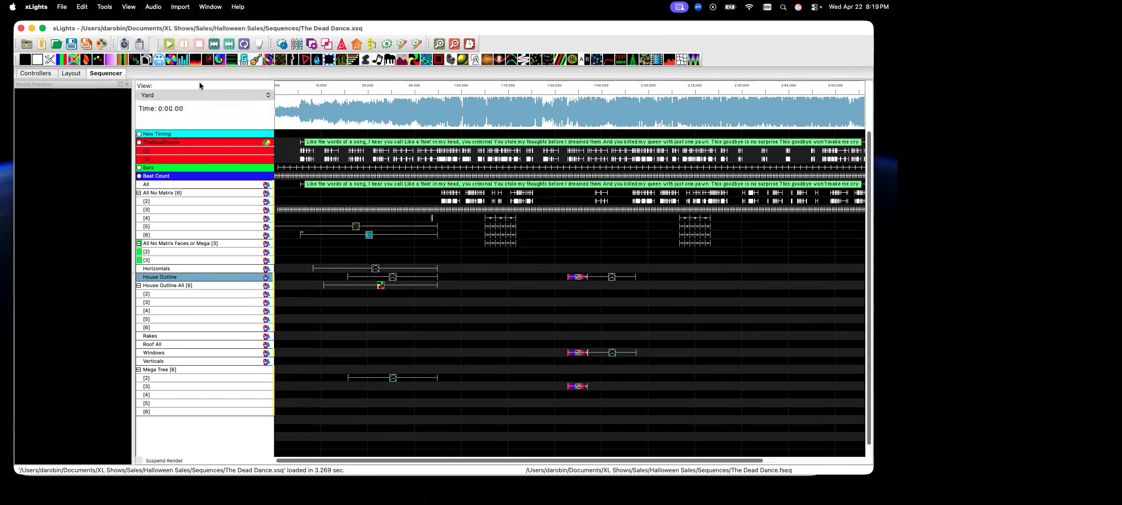
click(267, 97)
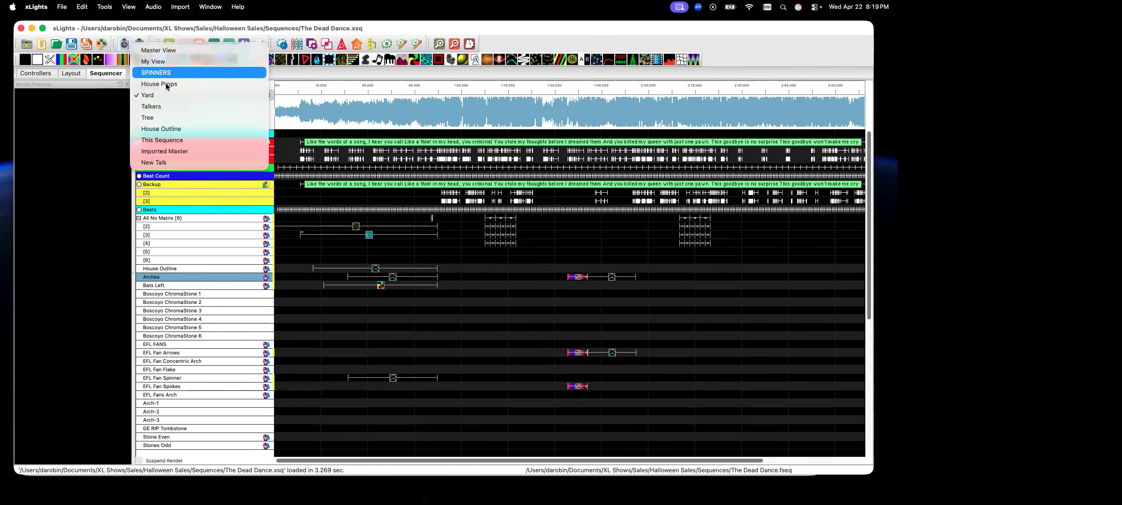
click(170, 87)
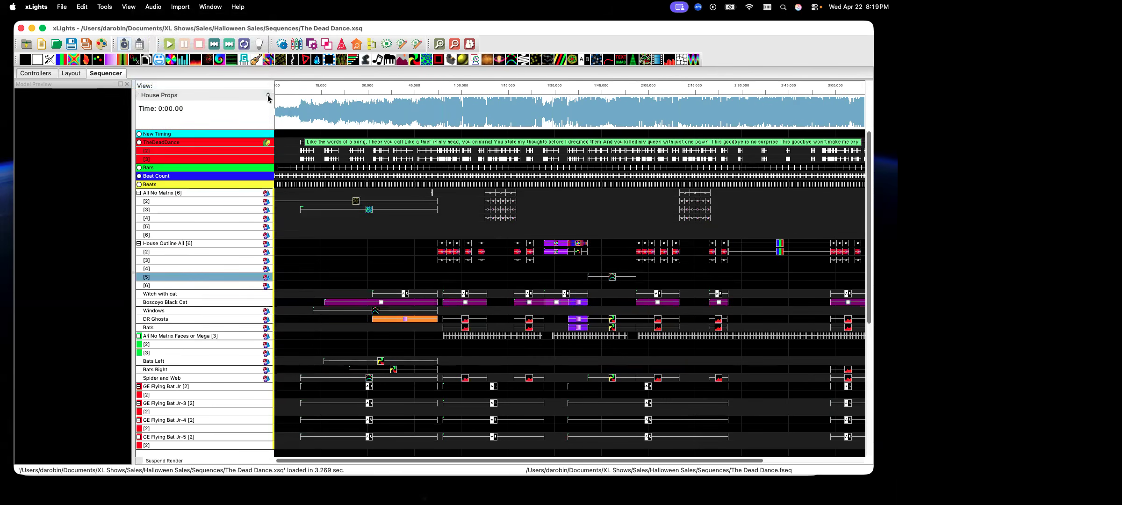
Return to the Master View and examine the singing props' rows among all the sequence elements.
click(268, 96)
click(181, 62)
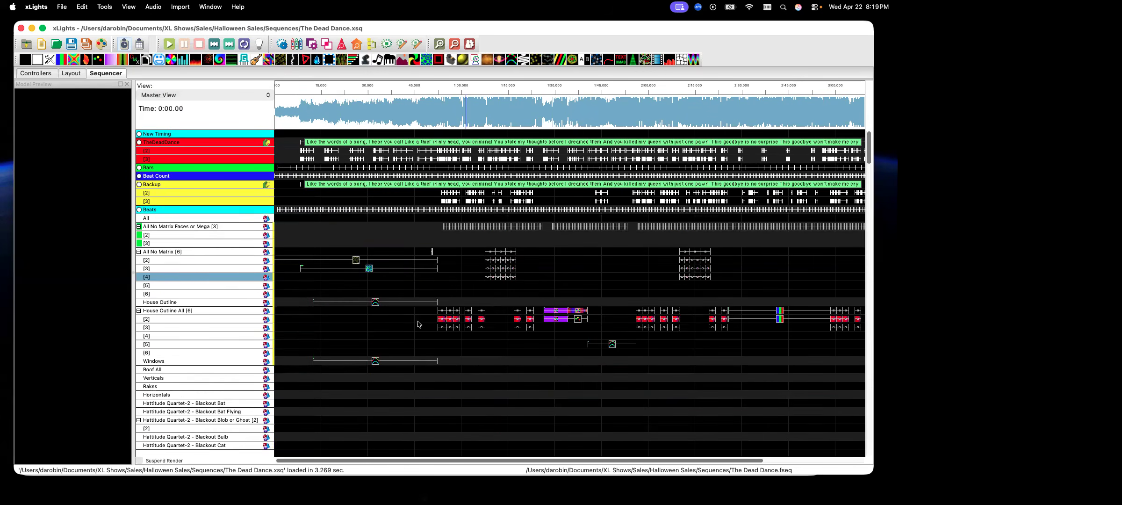
scroll(418, 329, down, 2)
scroll(417, 329, down, 10)
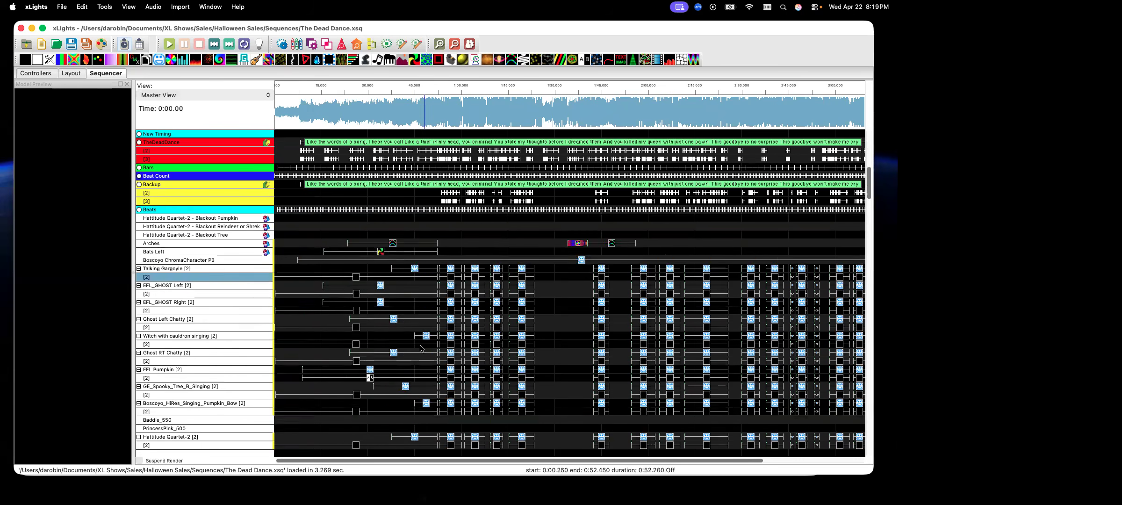
scroll(426, 364, up, 5)
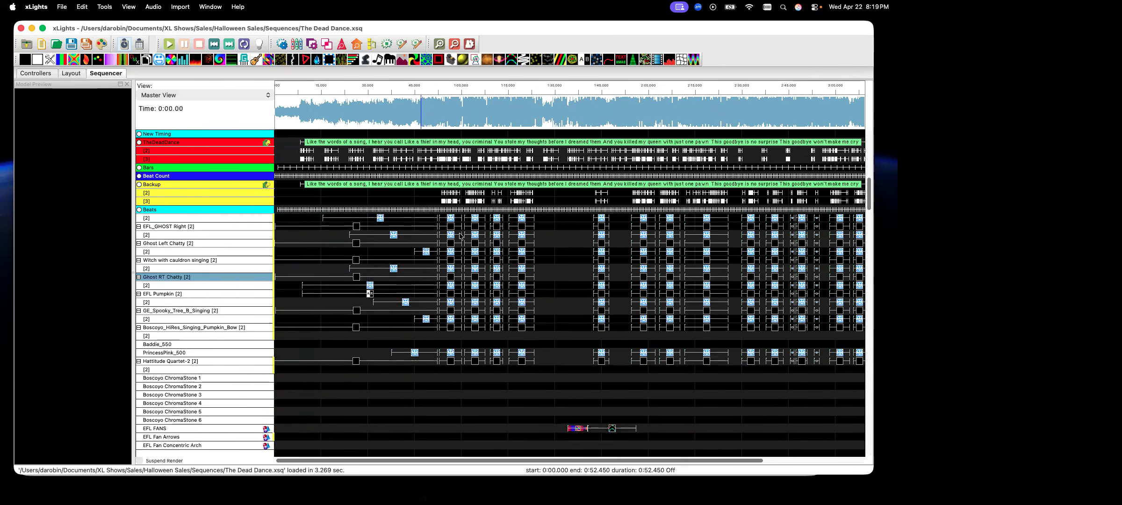
Switch to the Talkers view and inspect the effect settings of EFL Pumpkin's first Faces effect and the State effect beneath it.
click(266, 94)
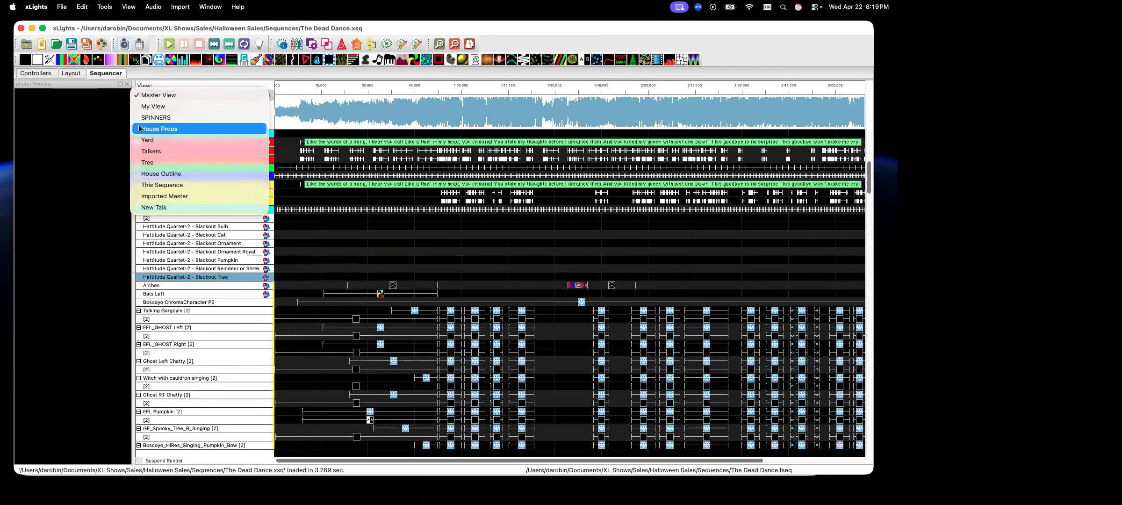
click(172, 150)
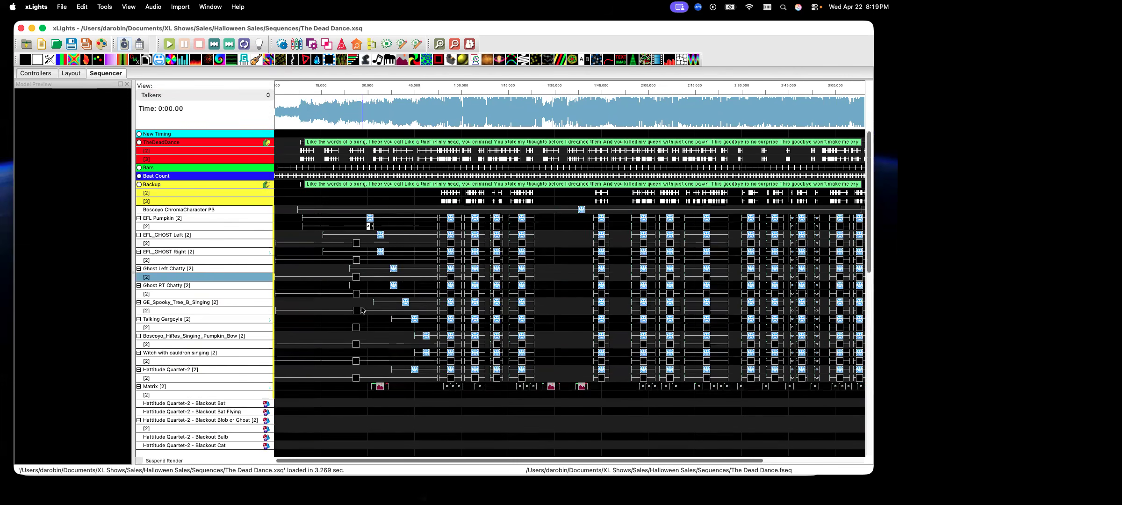
click(369, 220)
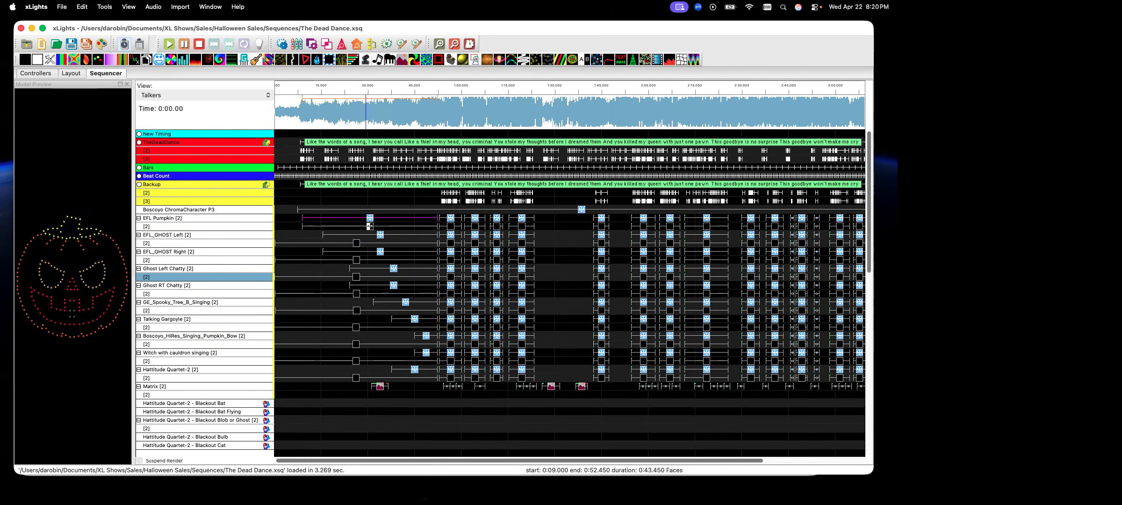
drag(69, 48, 704, 119)
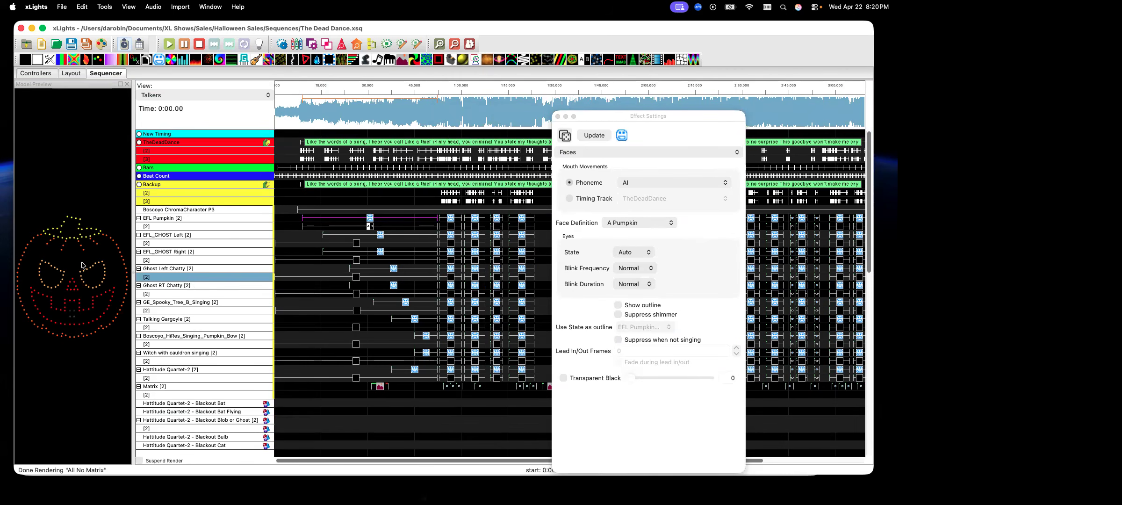
click(370, 227)
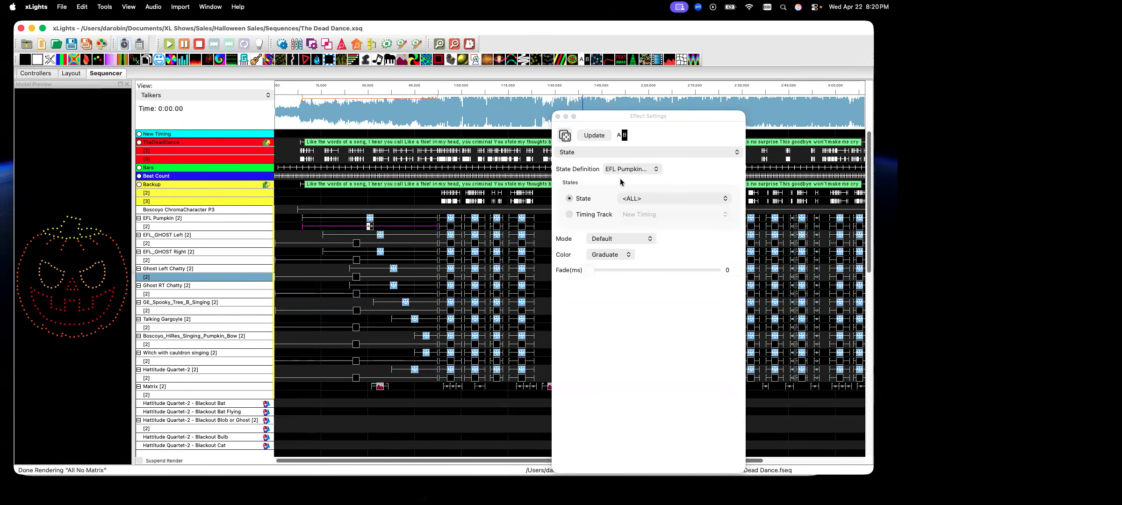
Select the EFL Pumpkin model in the layout and open its state definitions.
click(68, 75)
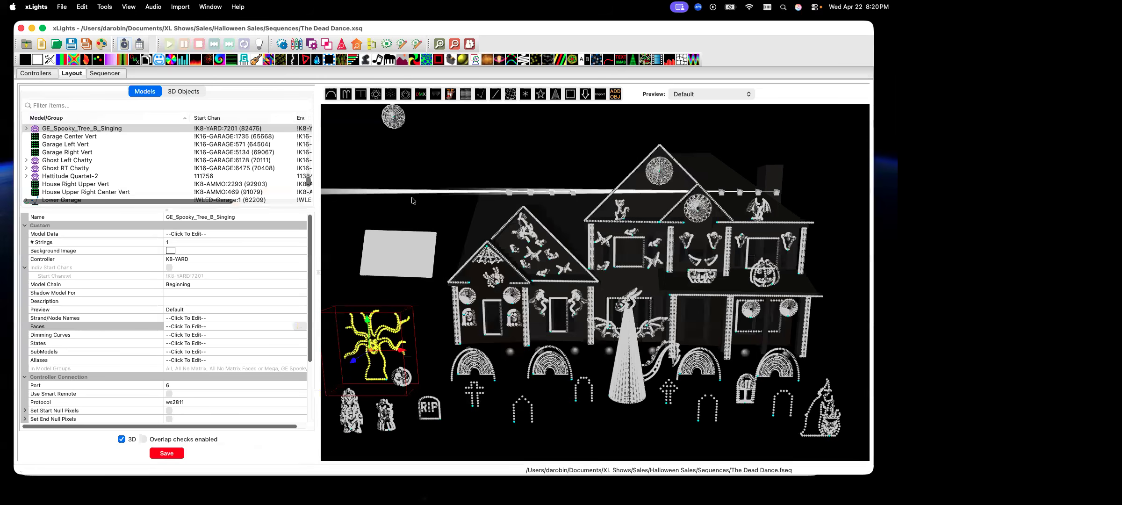
click(427, 369)
click(401, 377)
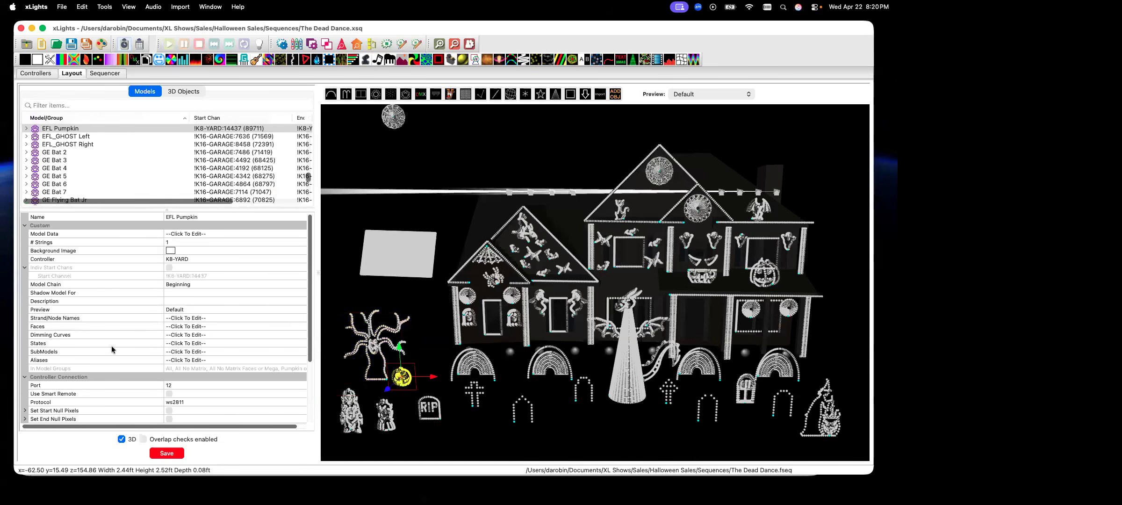
click(236, 343)
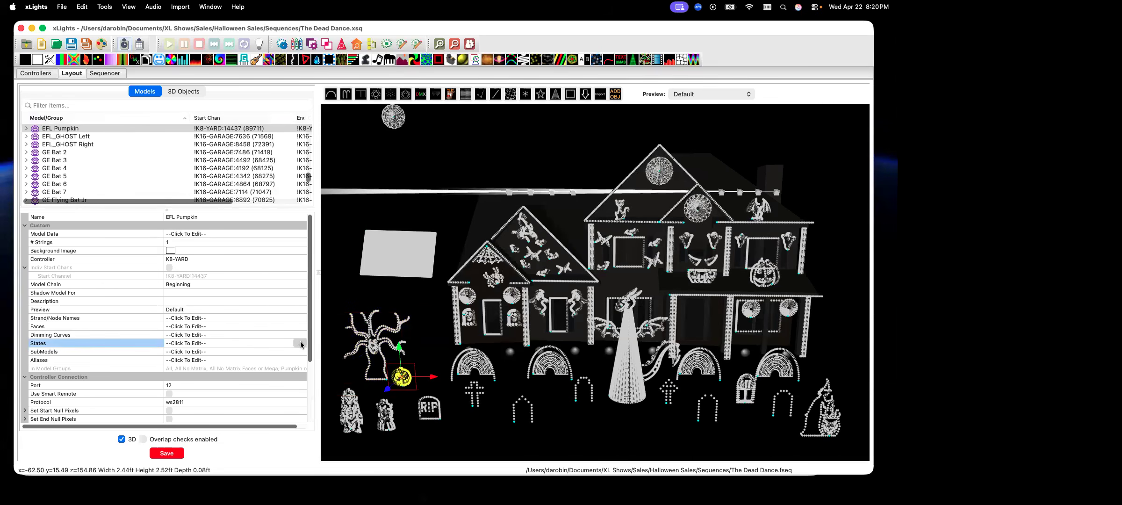
click(299, 343)
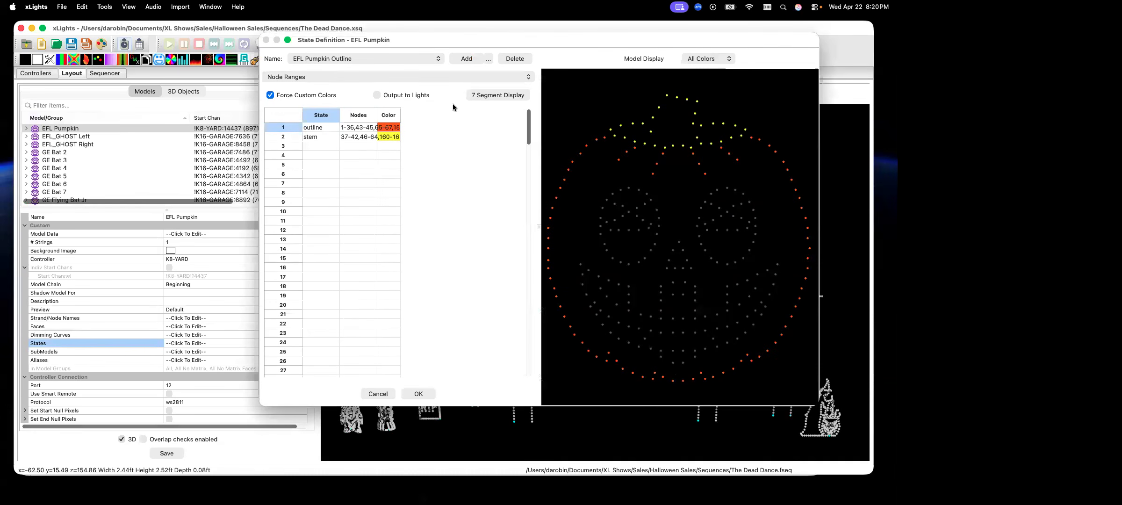
Review the pumpkin's State talk, EFL Pumpkin Outline and Eyes orange state definitions, then cancel out of them.
click(439, 60)
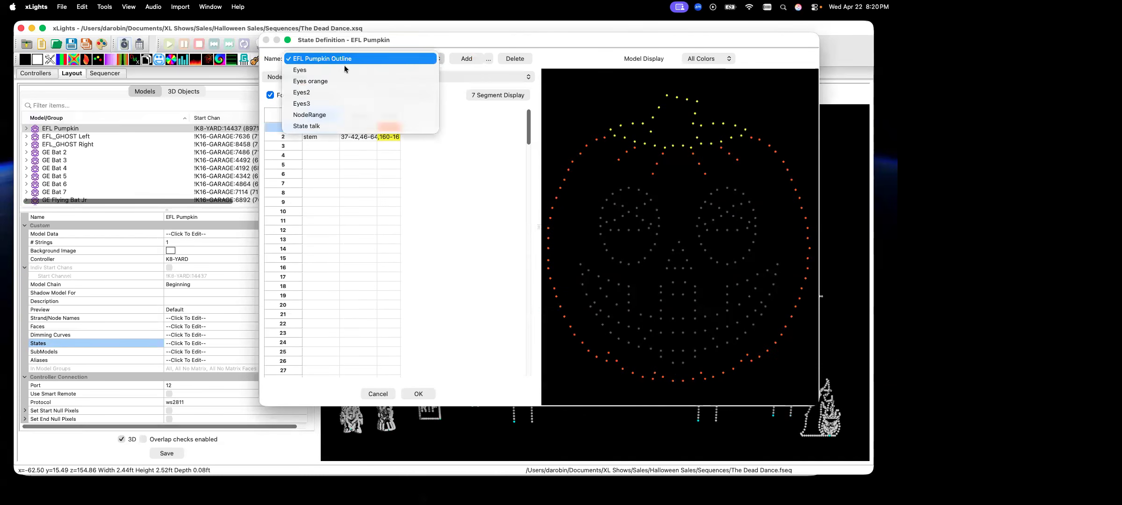
click(307, 127)
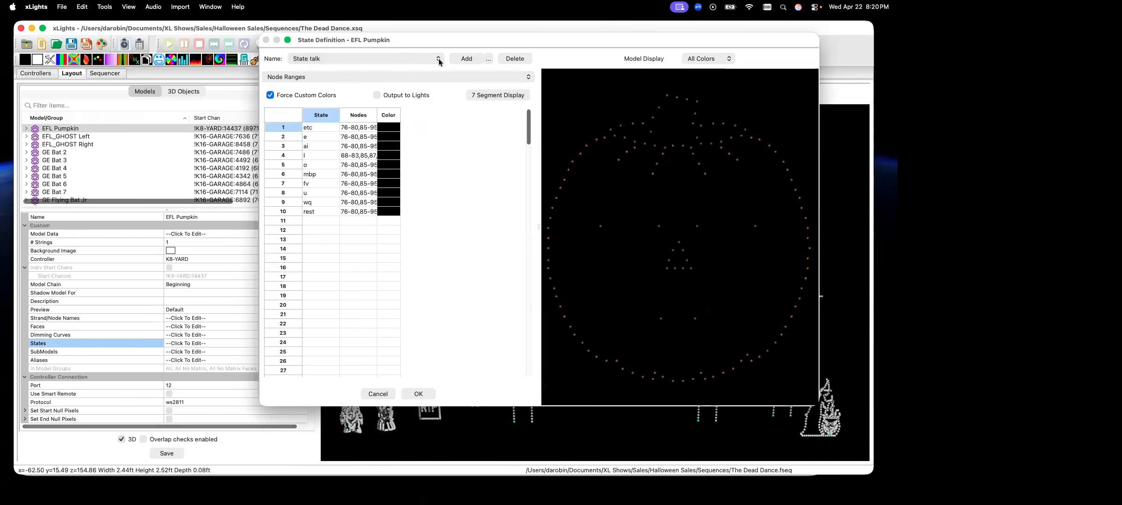
click(439, 60)
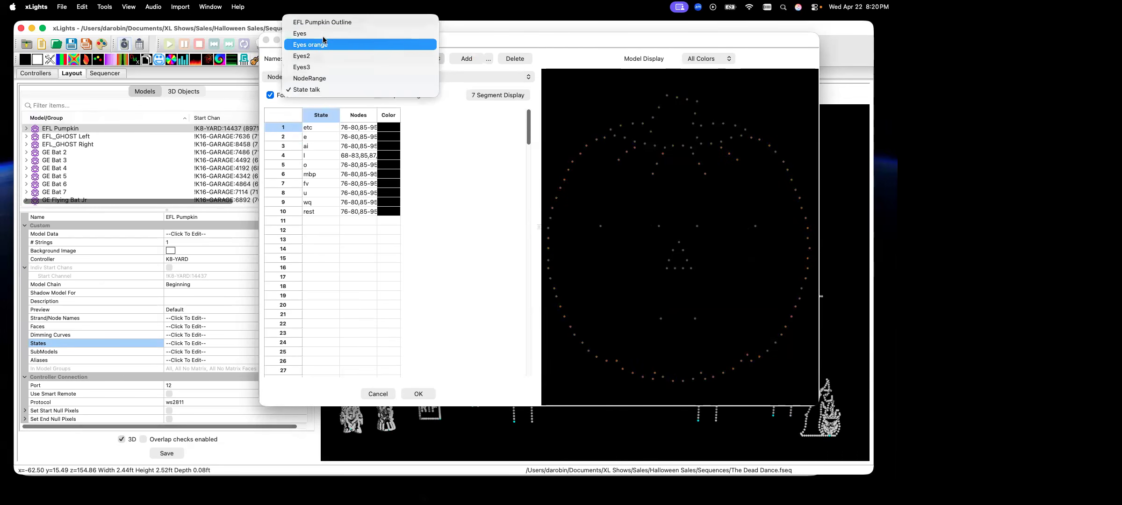
click(299, 22)
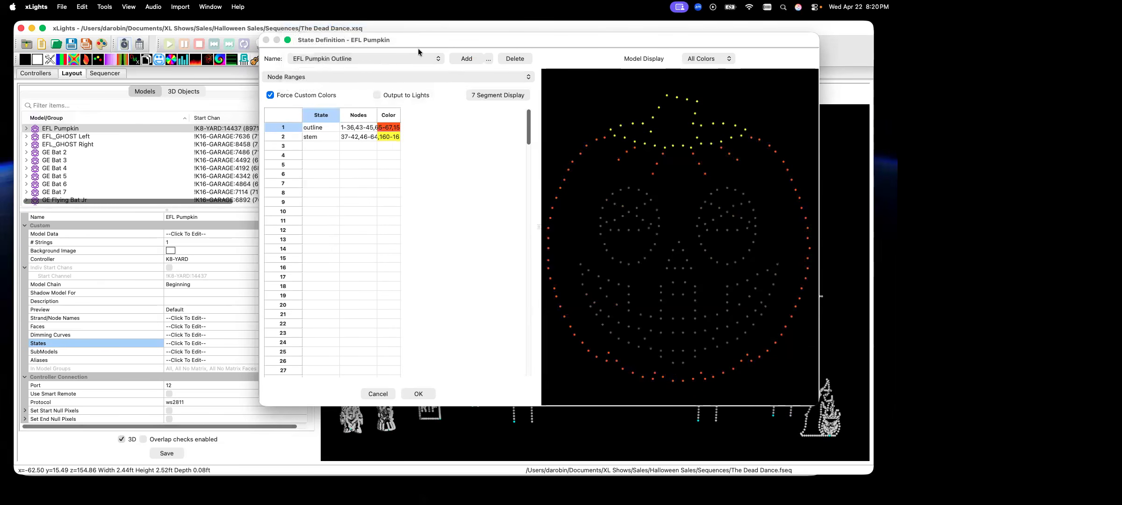
click(439, 60)
key(Down)
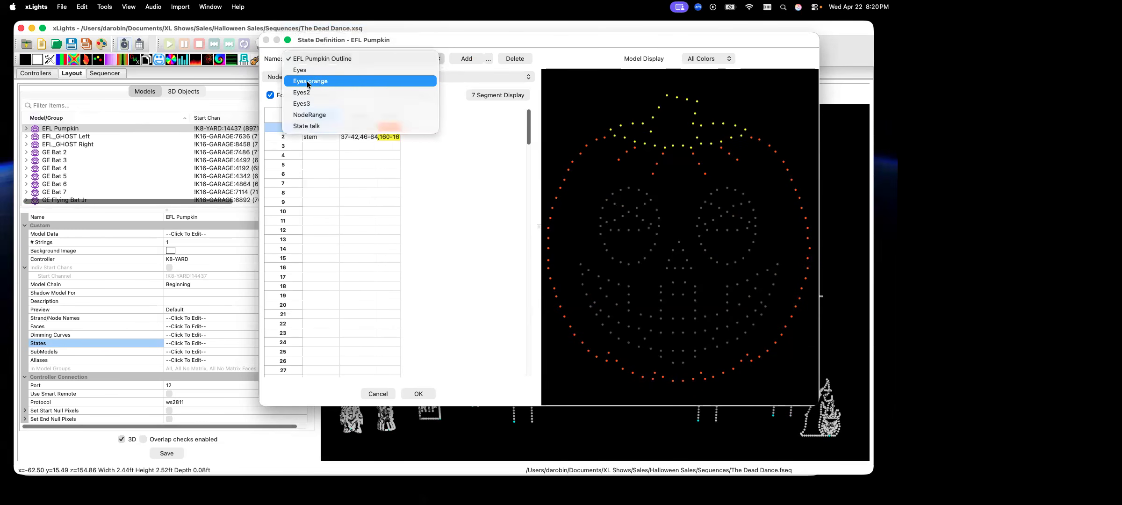
key(Return)
click(438, 61)
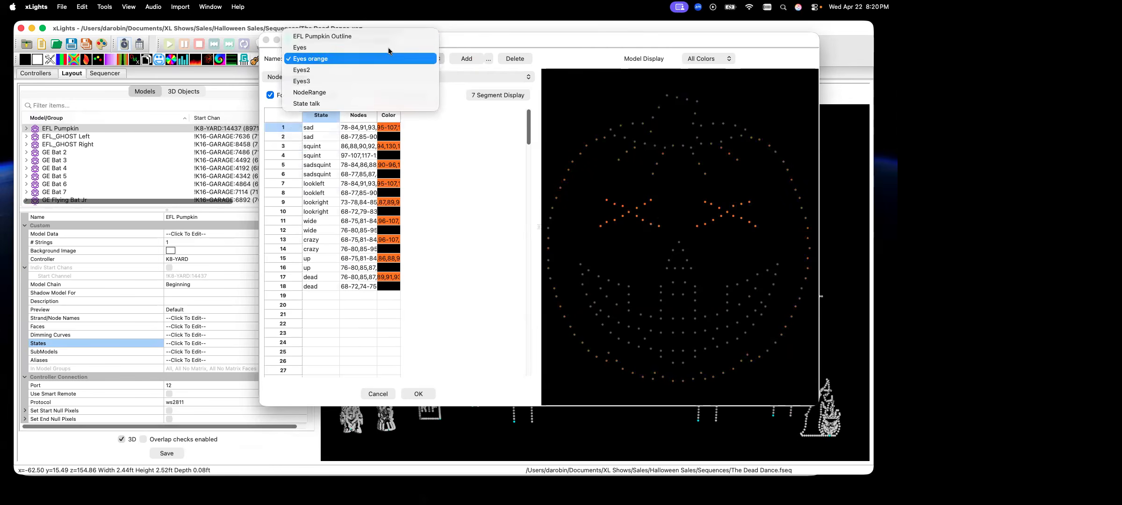
key(Return)
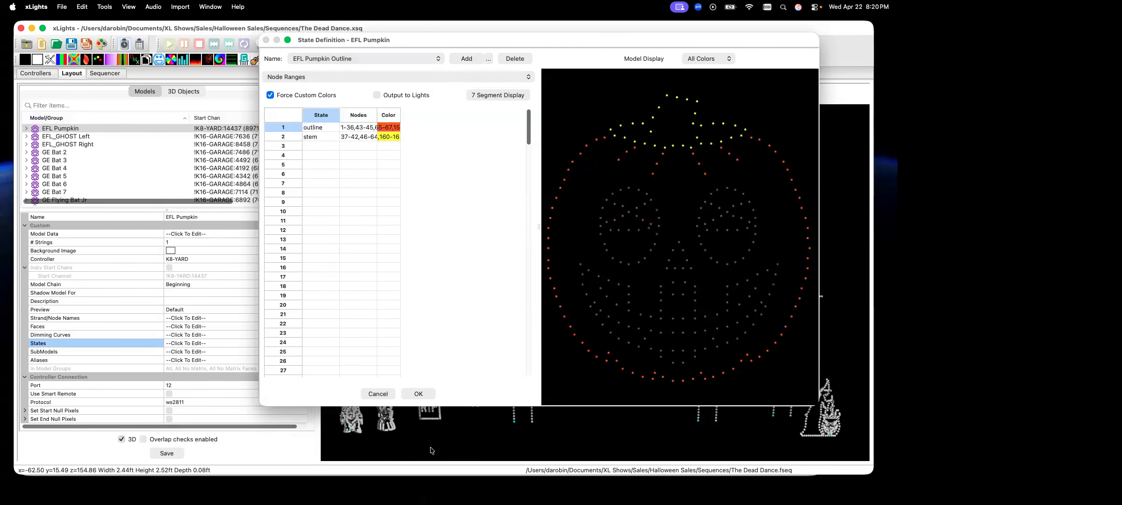
click(377, 394)
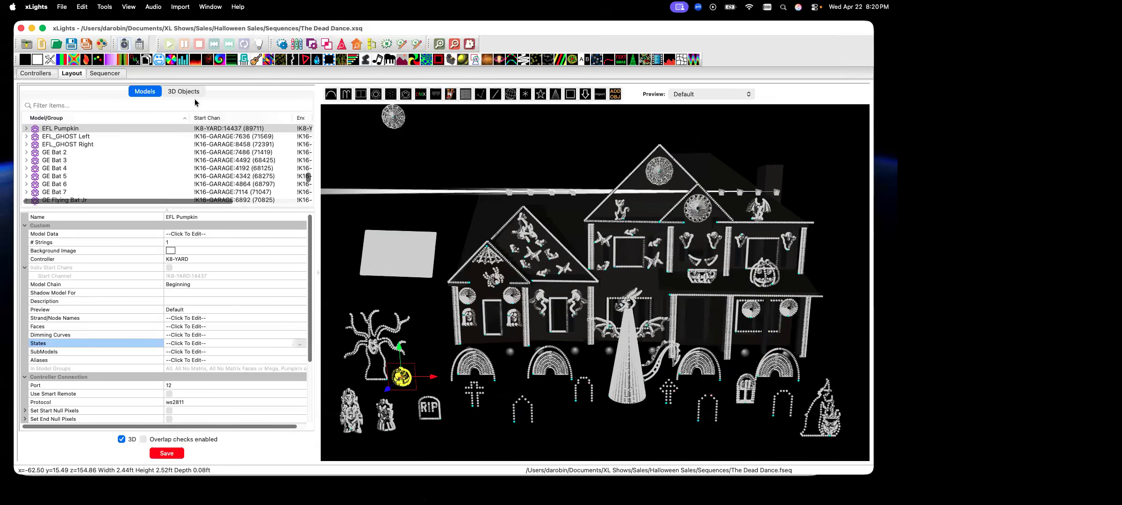
Return to the sequencer and inspect the first Faces effects of EFL Pumpkin and EFL_GHOST Left, including the ghost's color settings.
click(99, 74)
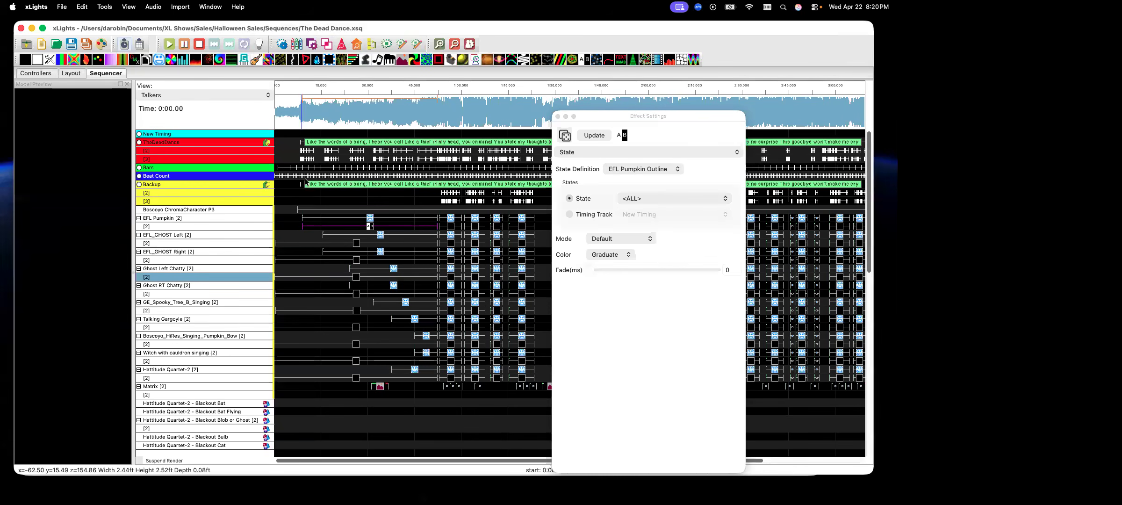
click(367, 222)
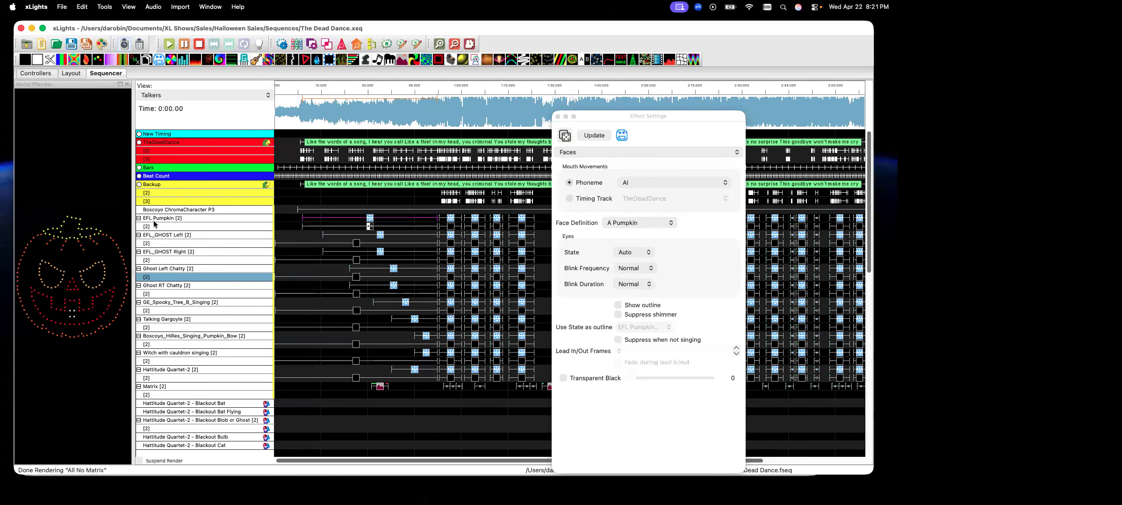
click(380, 236)
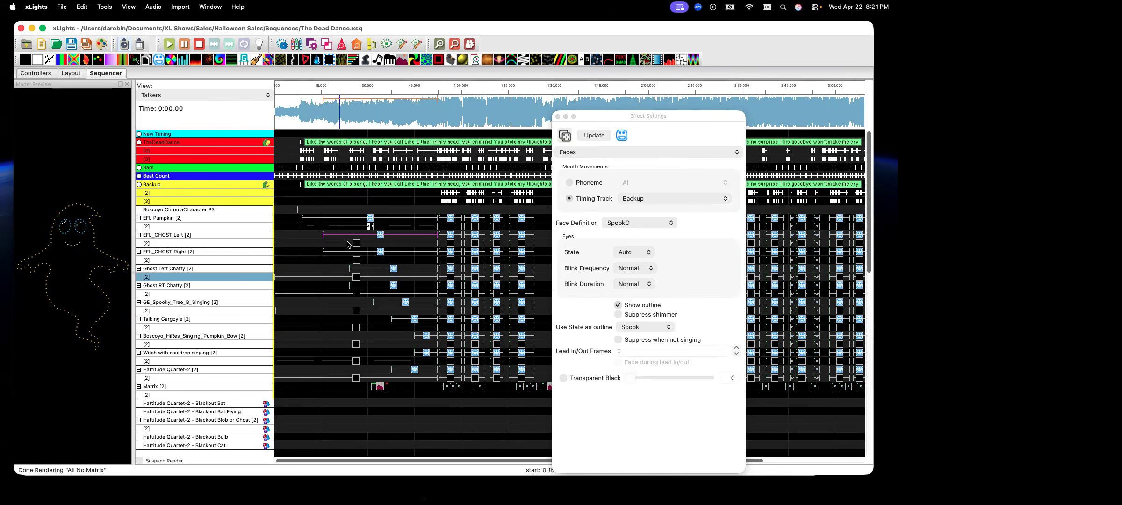
drag(1, 66, 491, 98)
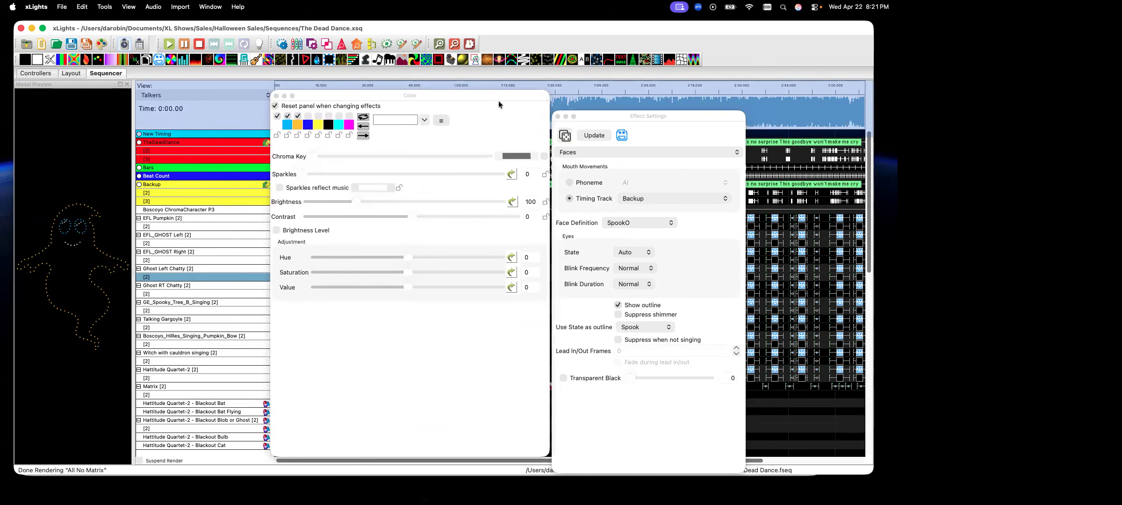
drag(730, 115, 751, 106)
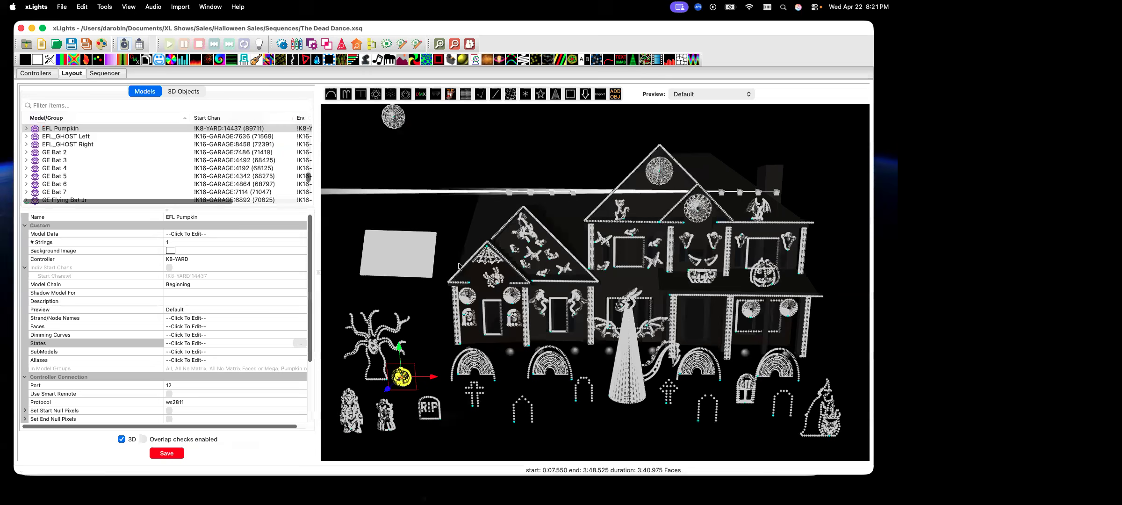
Select the EFL_GHOST Left model in the layout and open its face definitions.
click(539, 301)
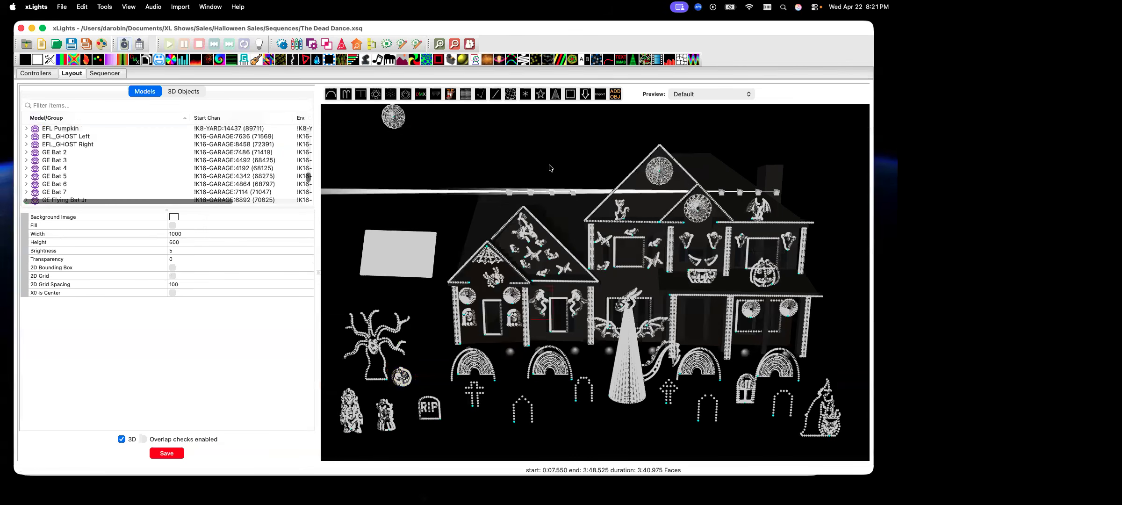
click(538, 303)
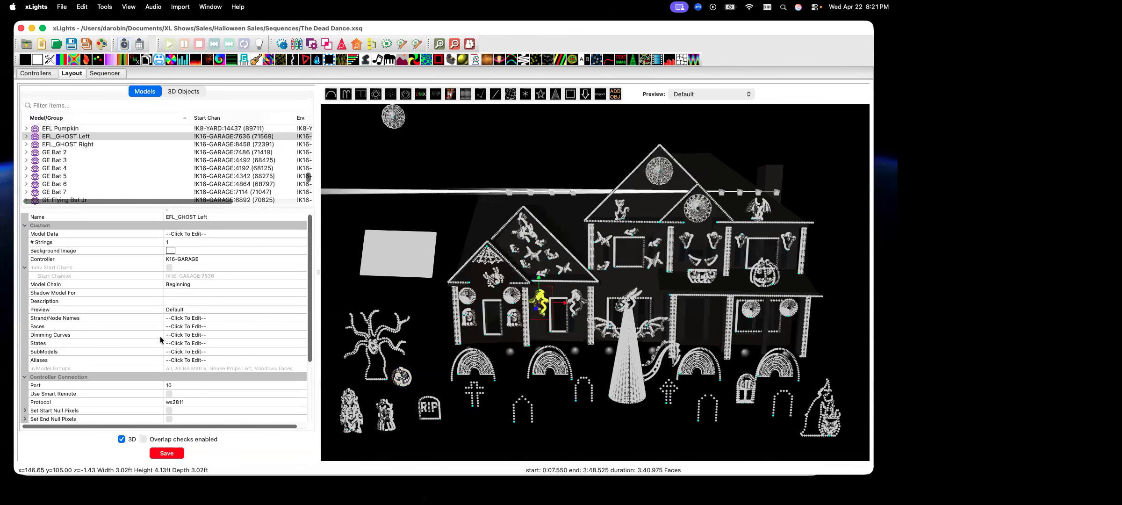
click(269, 328)
click(299, 326)
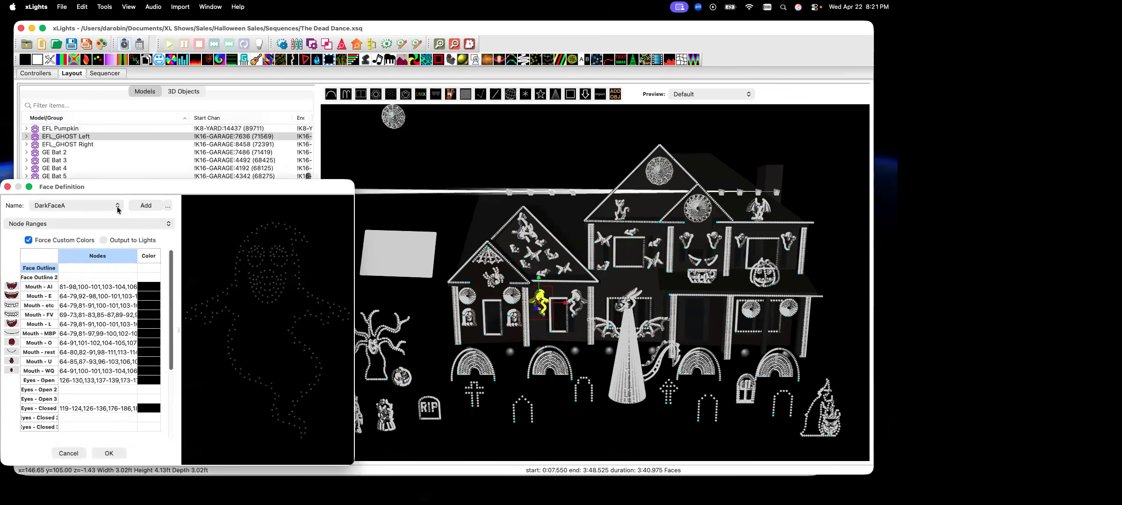
Switch to the SpookA face definition and review the nodes of several mouth rows and the Eyes - Open and Eyes - Closed rows.
click(117, 209)
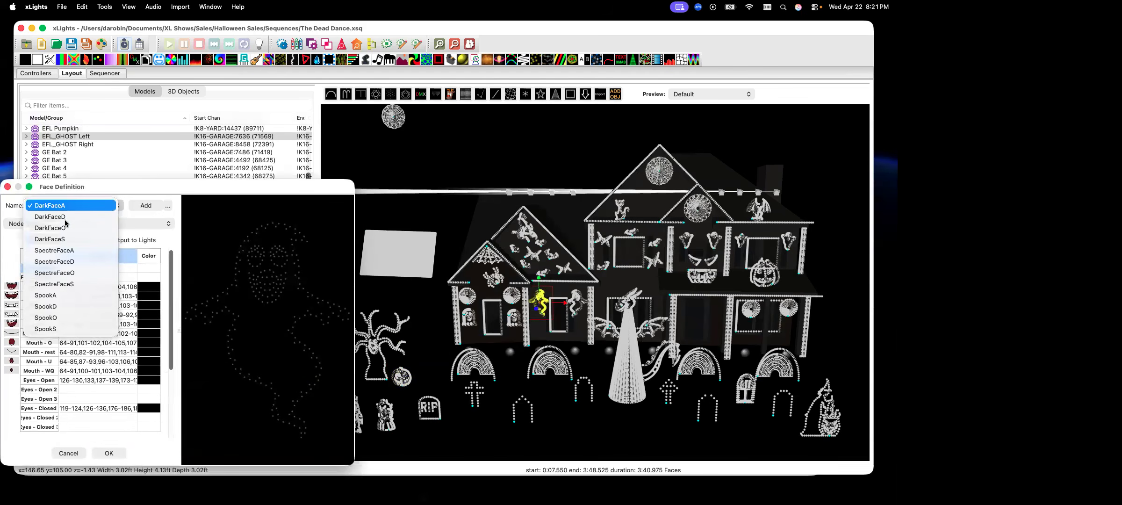
click(51, 295)
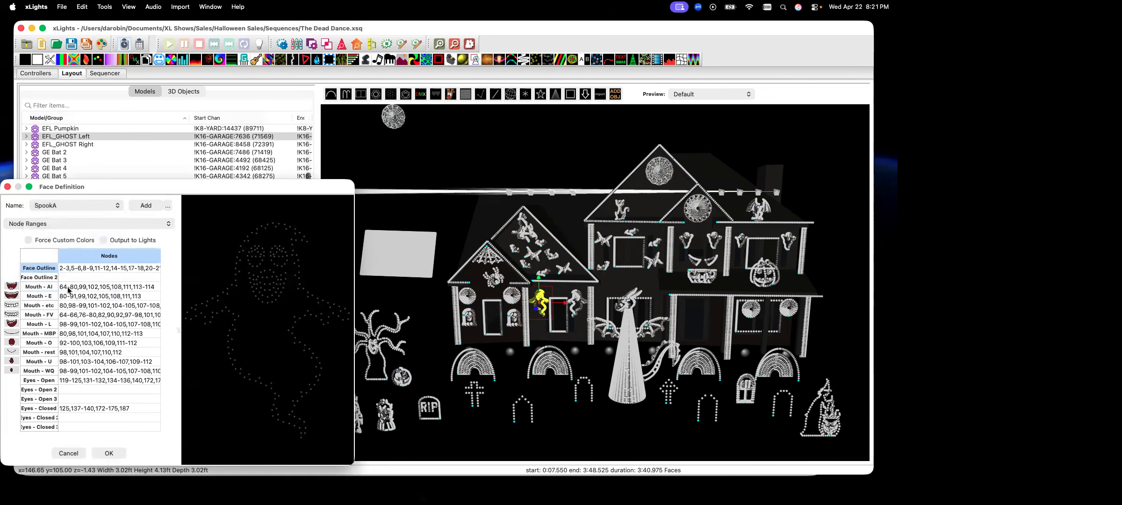
click(70, 288)
click(69, 297)
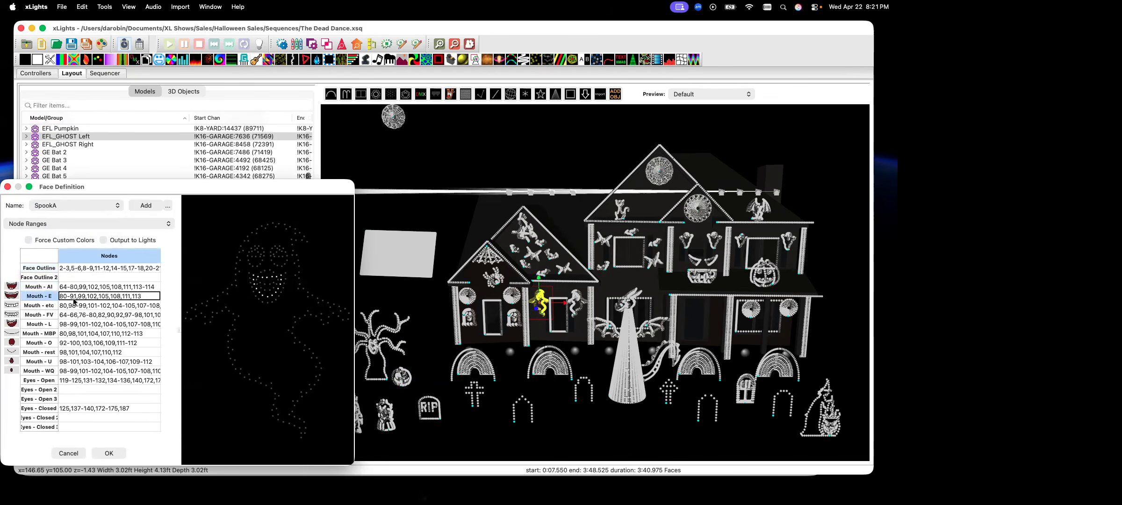
click(78, 307)
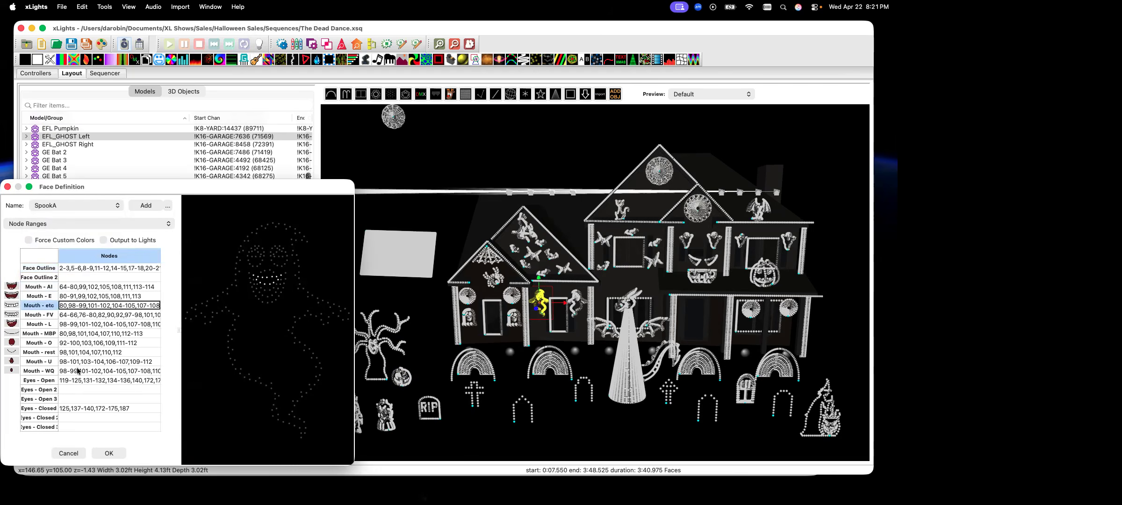
click(82, 381)
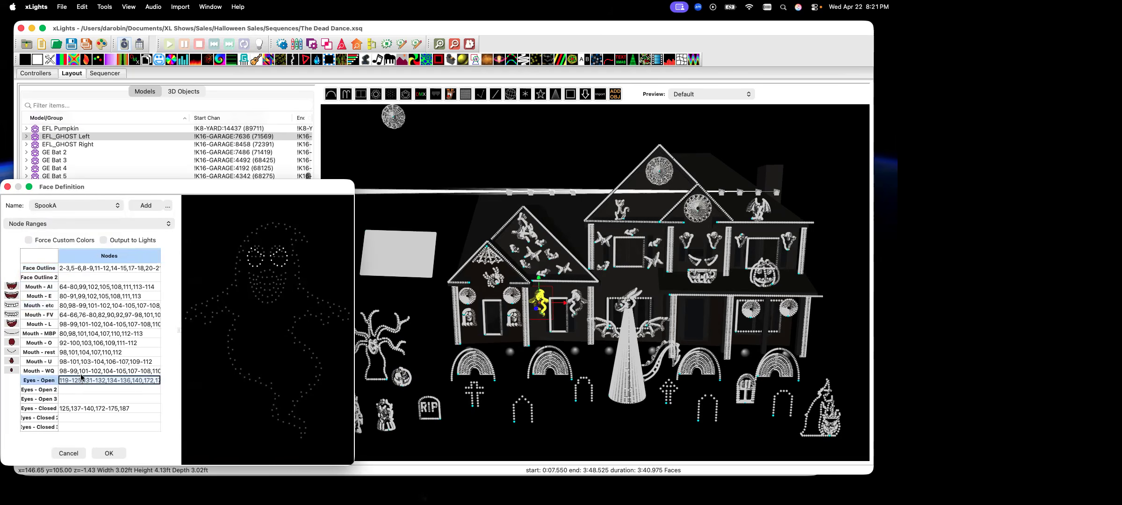
click(82, 371)
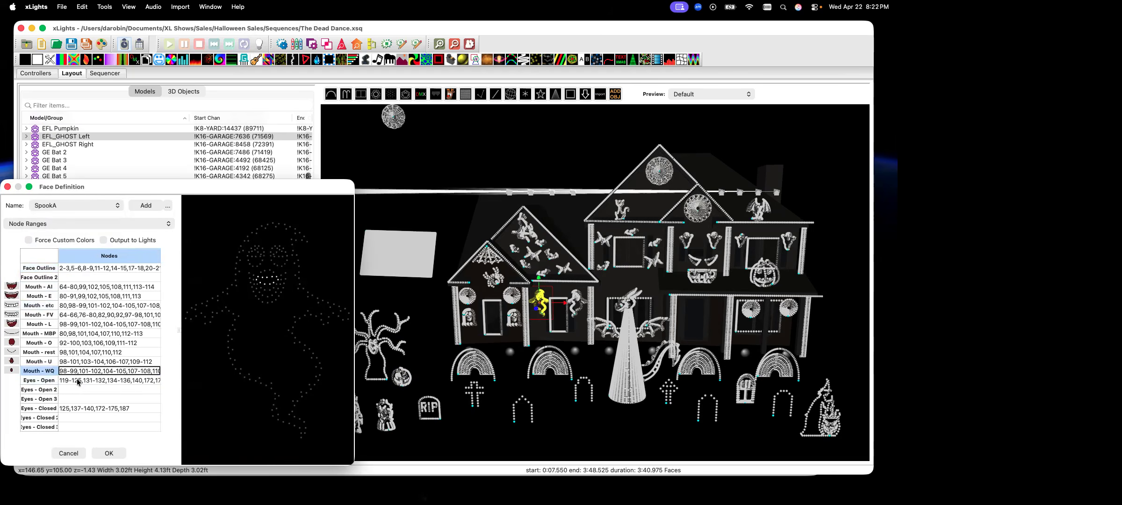
click(78, 381)
click(79, 408)
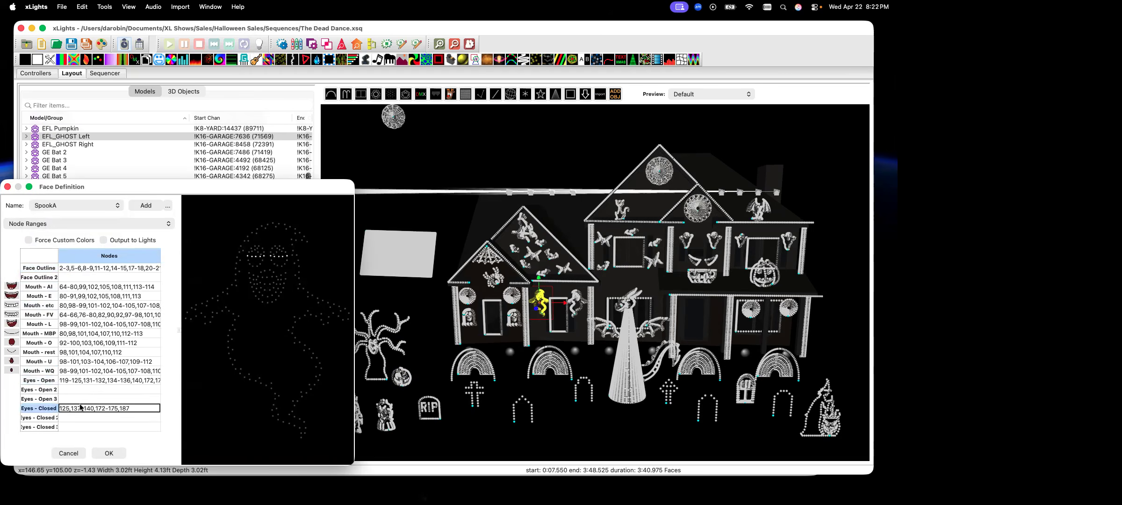
key(Up)
key(Up)
key(Up)
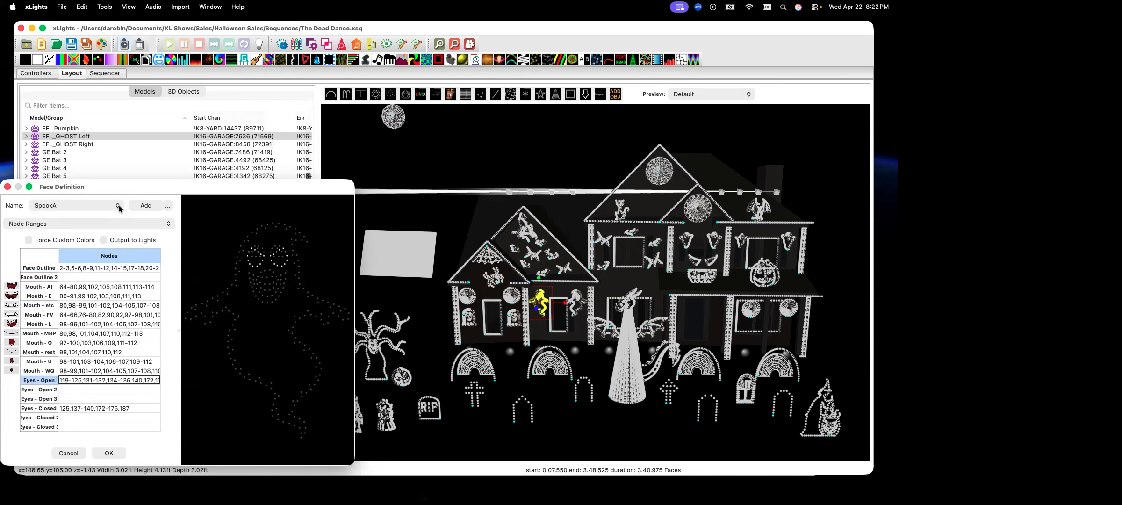
Switch to the SpookO face definition, review its Eyes - Open nodes, and cancel out of the face definitions.
click(120, 206)
click(75, 234)
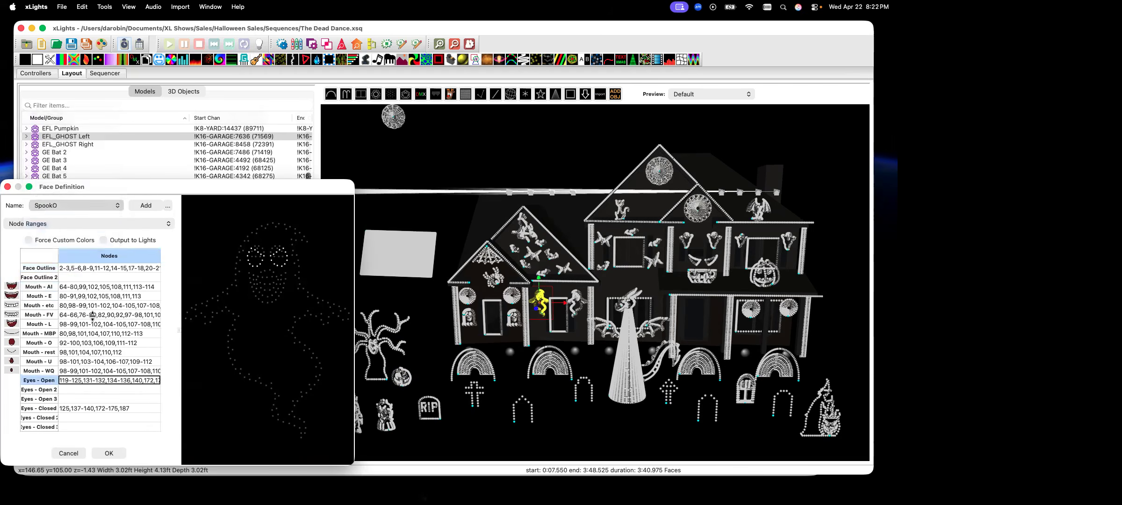
click(91, 380)
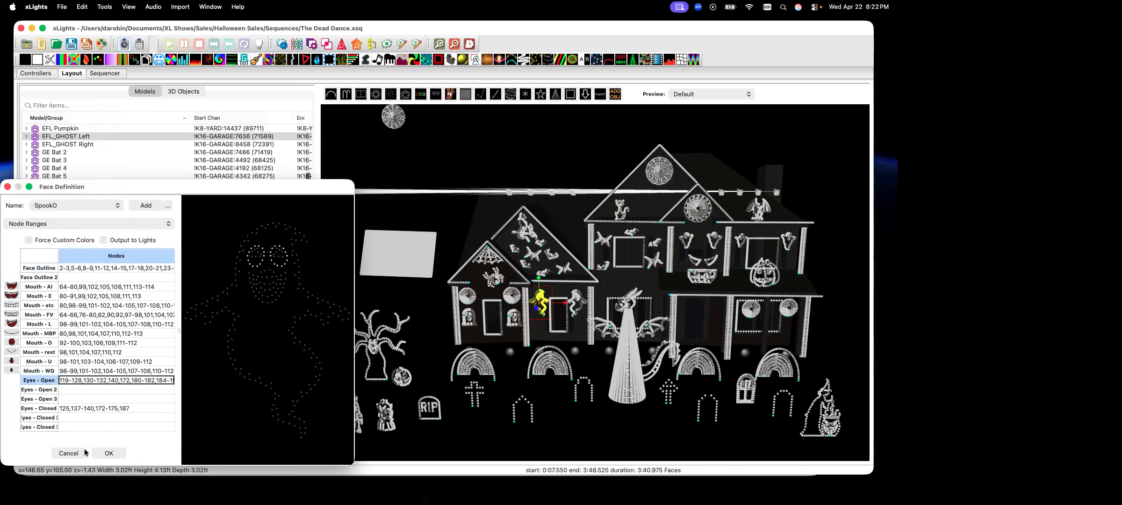
click(71, 453)
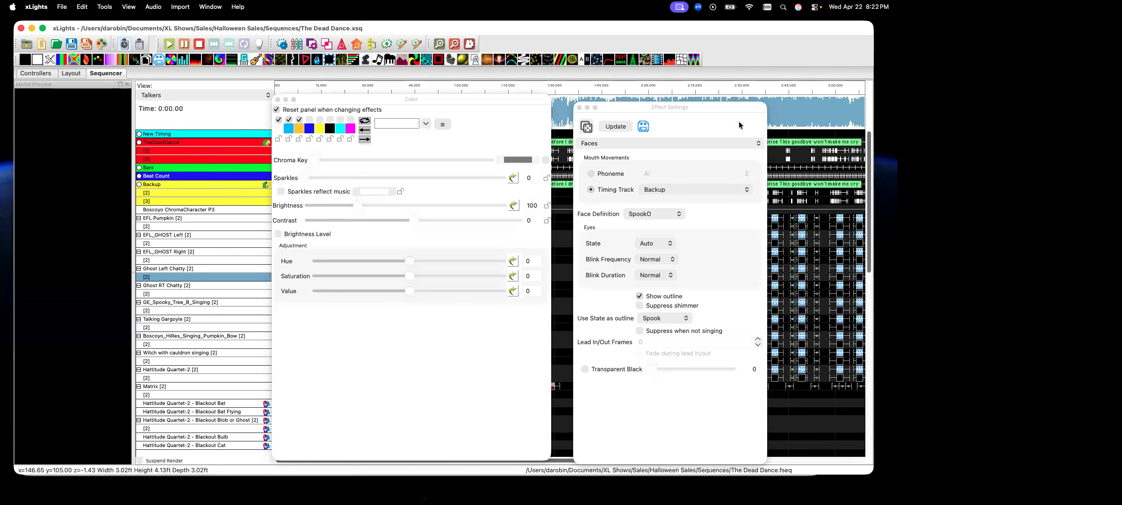
In the sequencer, review the effect's Face Definition choices, keep SpookO, and move the effect settings and color windows off the timeline.
click(680, 218)
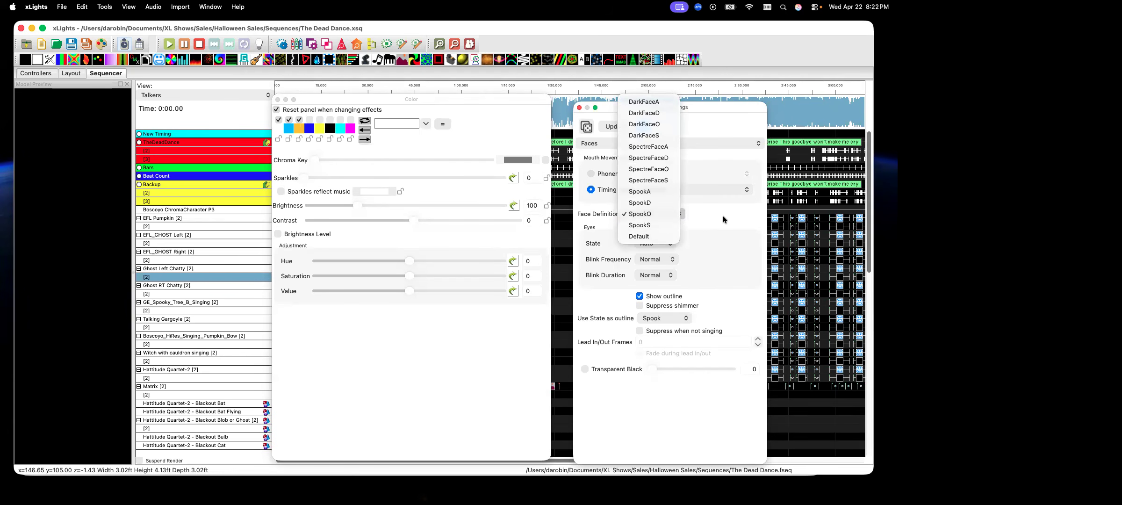
click(645, 215)
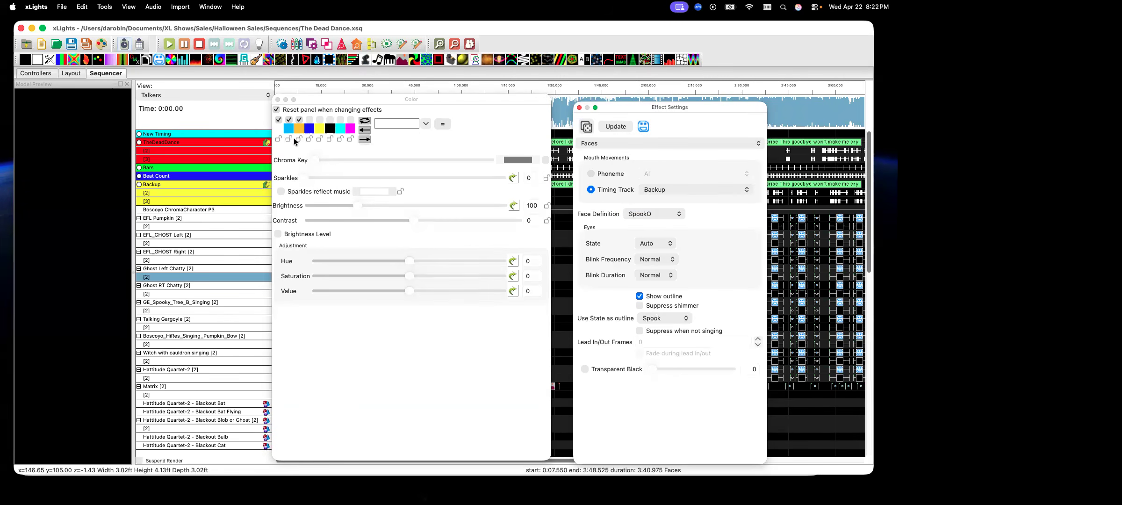
click(748, 52)
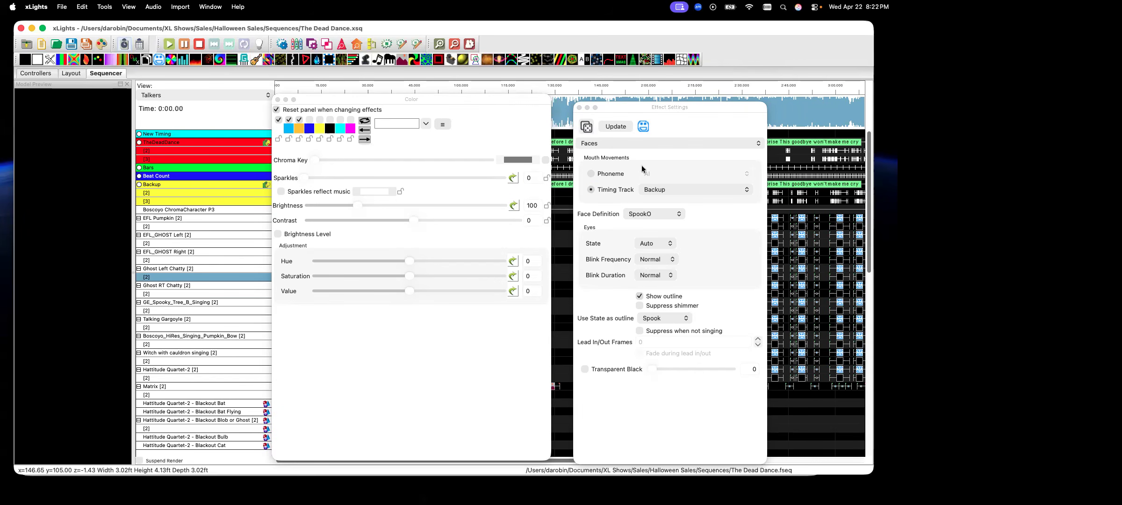
drag(614, 107, 0, 112)
drag(475, 99, 0, 75)
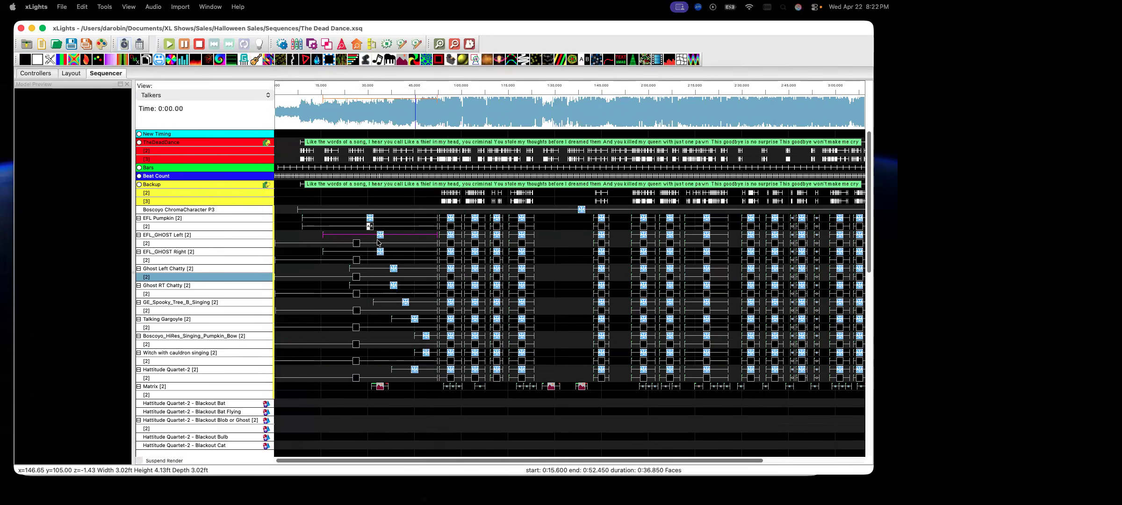
Change the third palette color of EFL_GHOST Left's first Faces effect to Spring green.
click(276, 237)
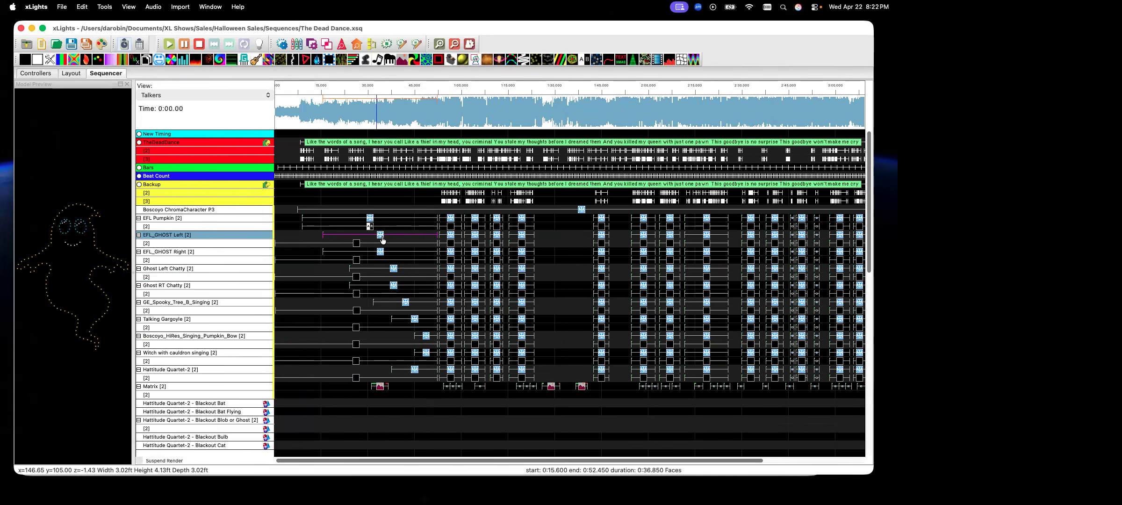
drag(6, 69, 540, 113)
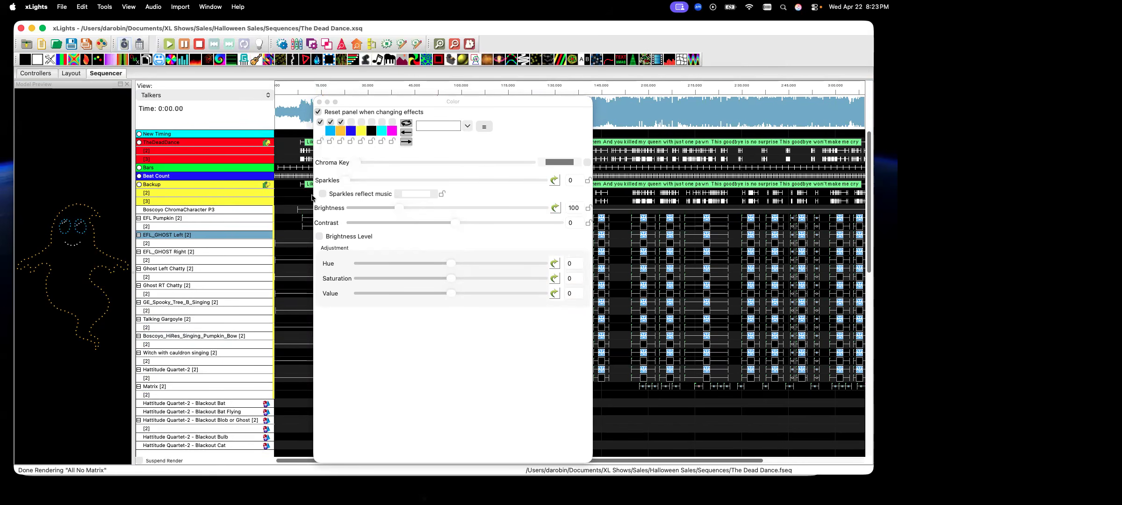
click(340, 135)
click(427, 236)
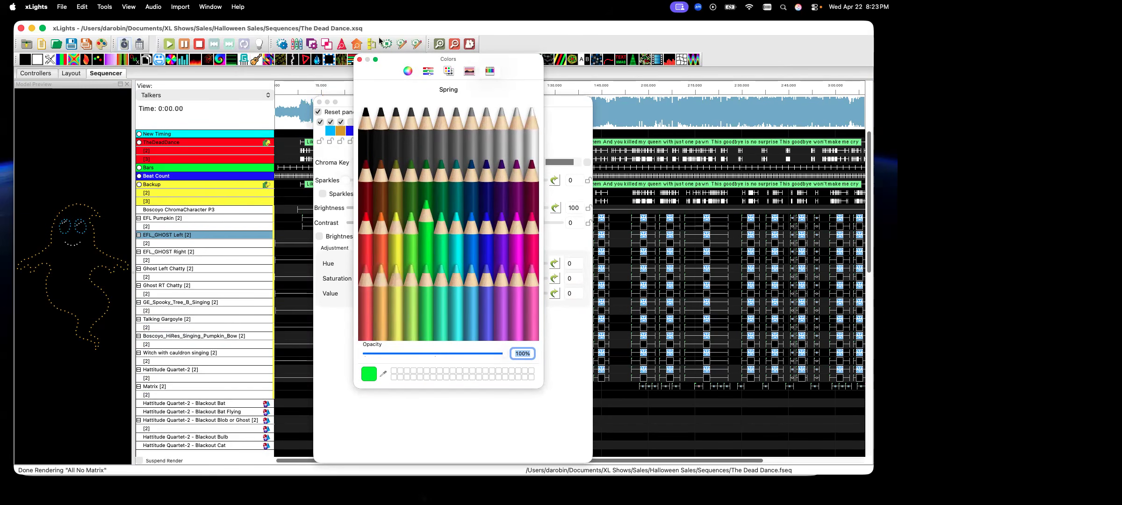
click(360, 60)
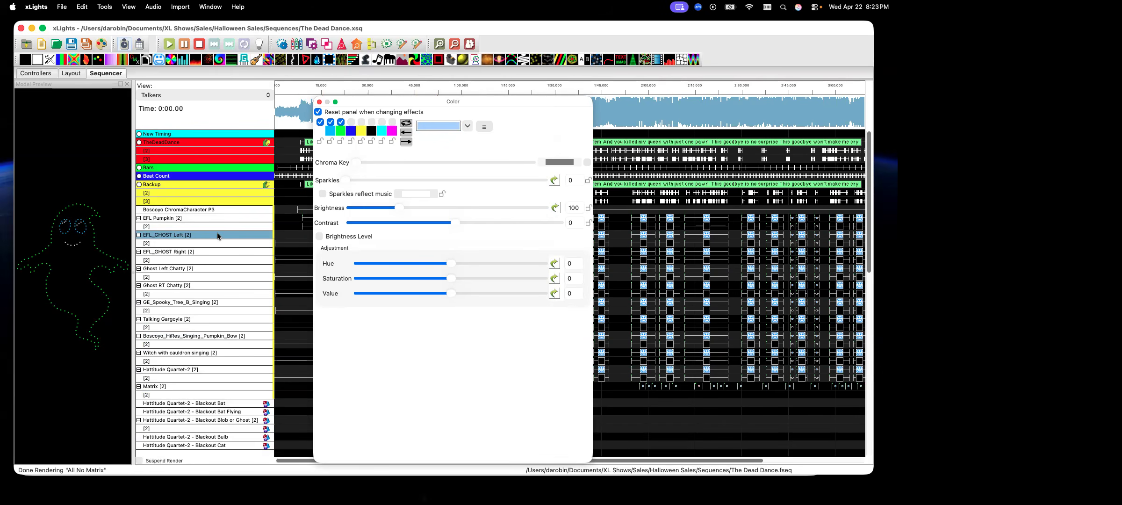
Return to the layout, reopen EFL_GHOST Left's face definitions, and review the AI, E, etc and FV mouth rows of DarkFaceA.
click(72, 74)
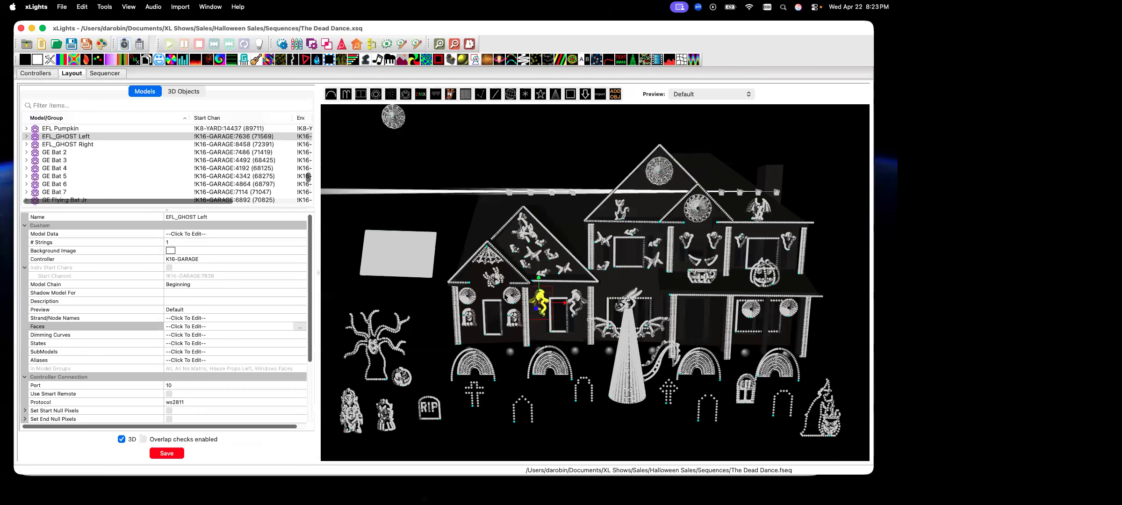
click(81, 327)
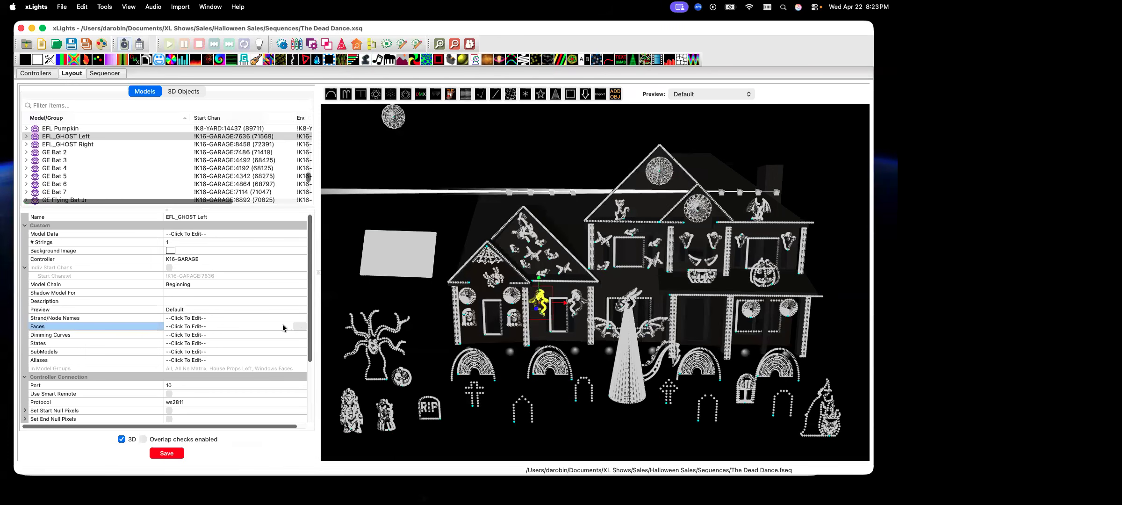
click(298, 327)
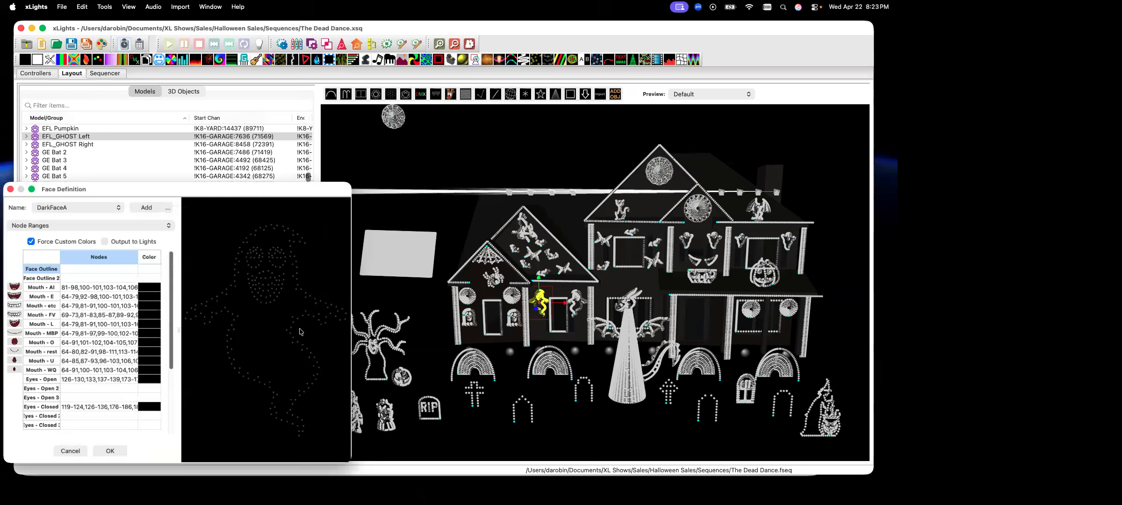
click(96, 287)
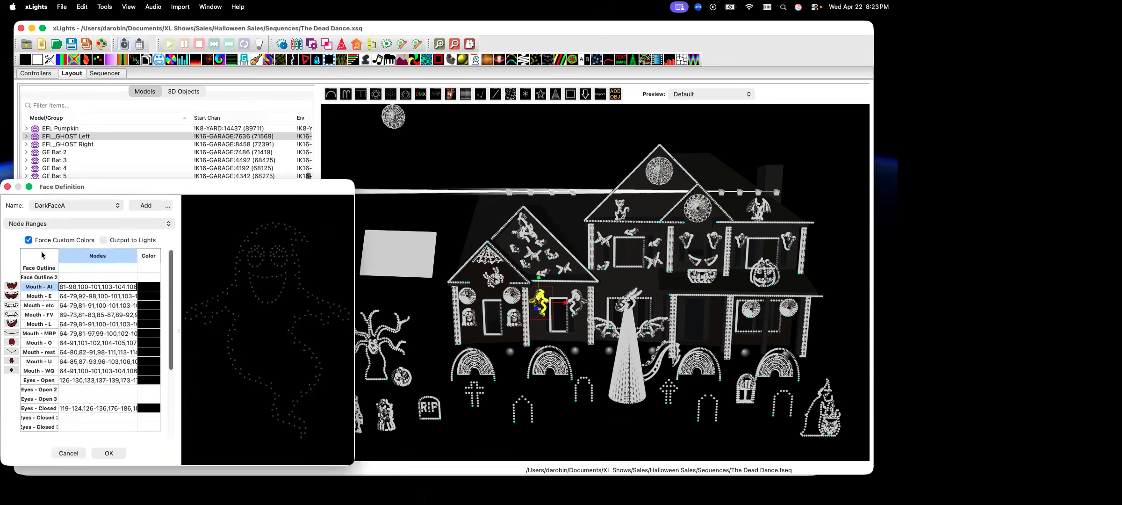
click(103, 297)
click(97, 288)
click(99, 297)
click(101, 306)
click(100, 315)
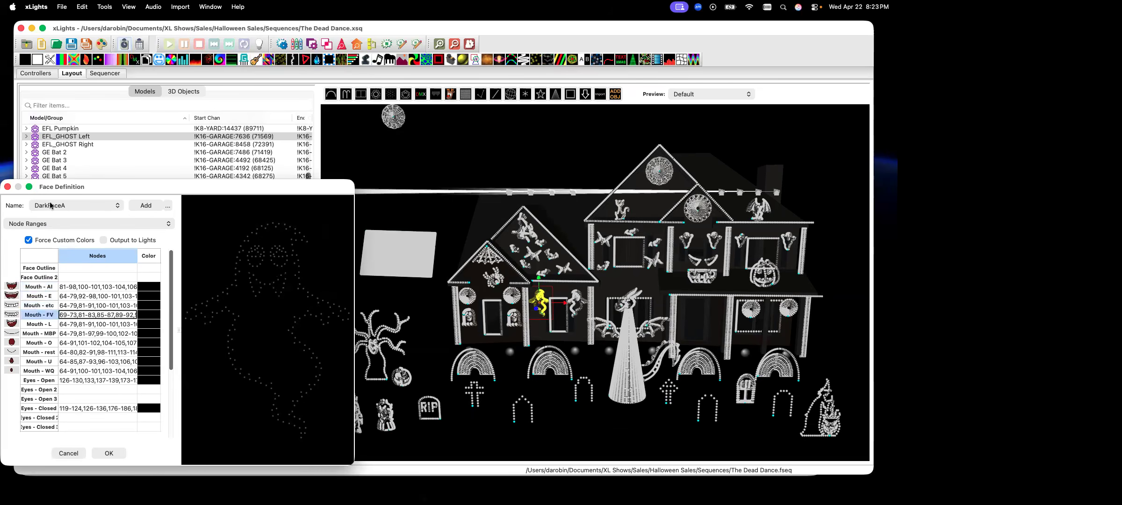
Switch to the SpookO face definition and enable Force Custom Colors.
click(118, 207)
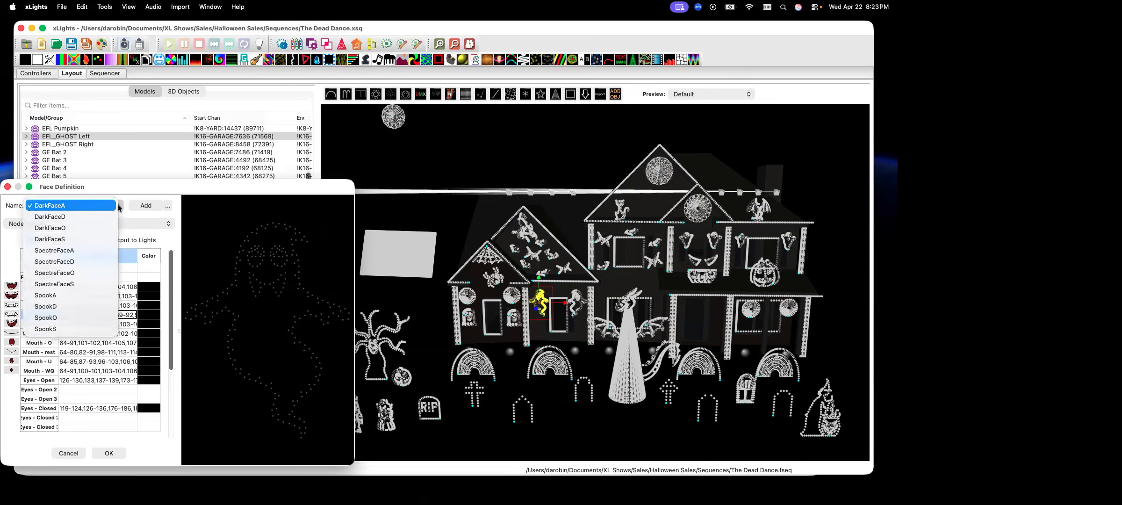
click(71, 318)
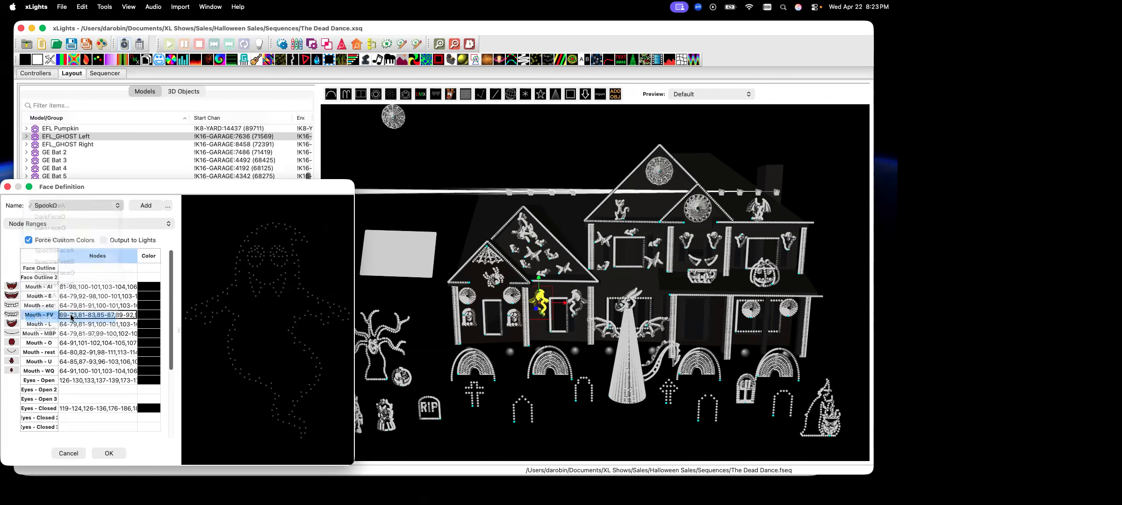
click(28, 241)
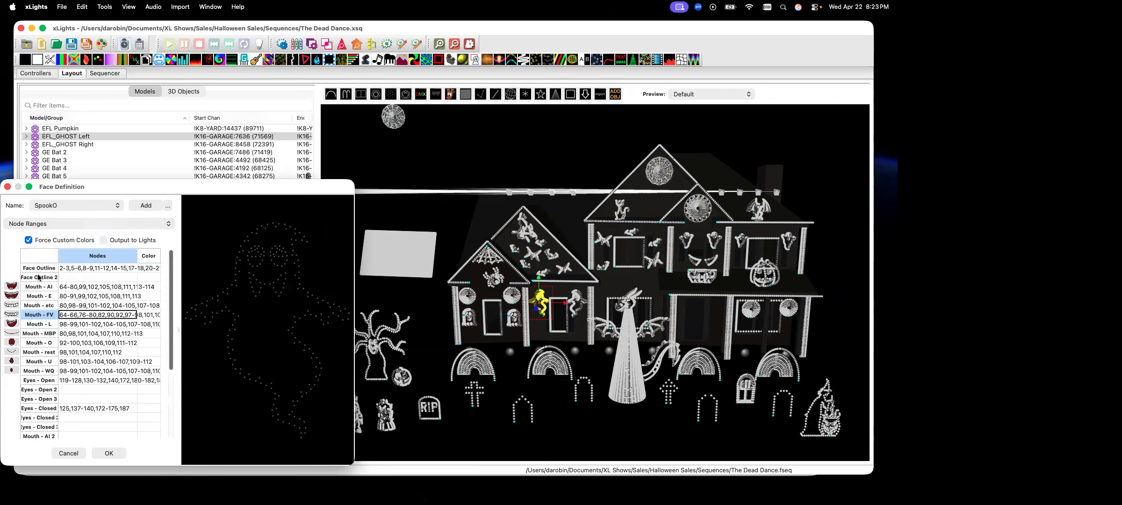
click(87, 287)
double_click(87, 286)
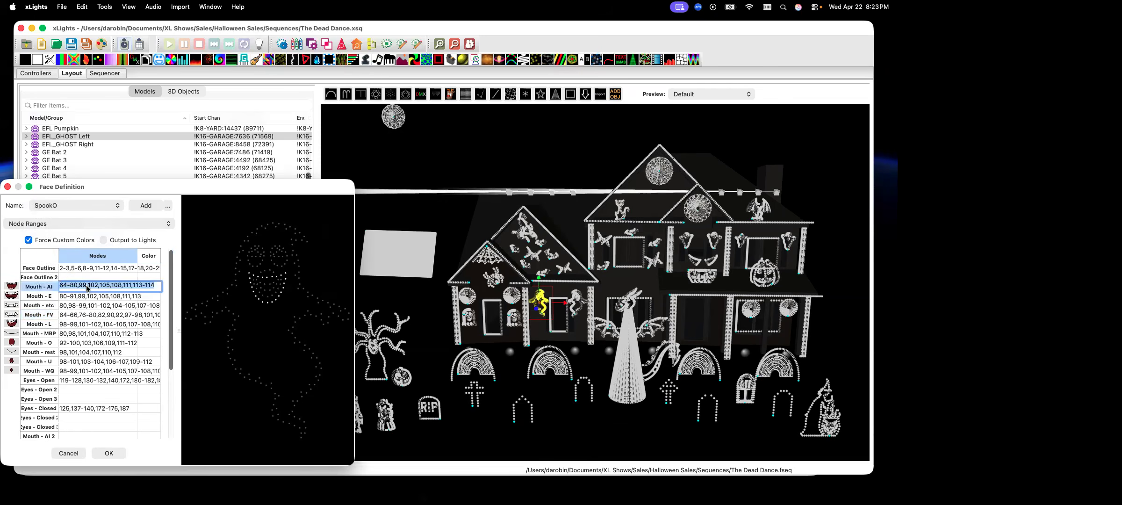
click(269, 81)
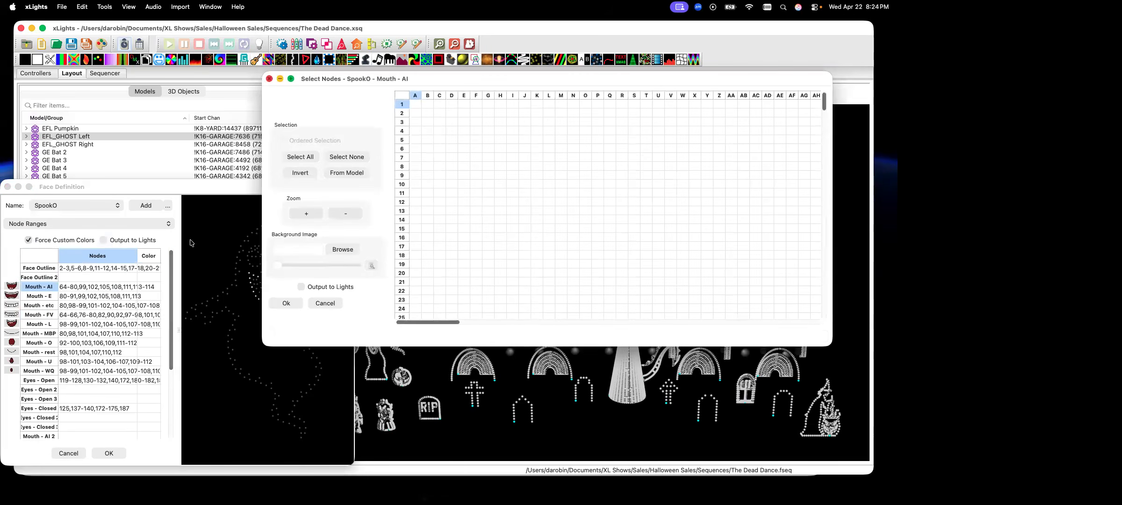
Widen the Face Definition window and choose Turquoise as the custom color for SpookO's Mouth - AI row.
drag(354, 243, 639, 248)
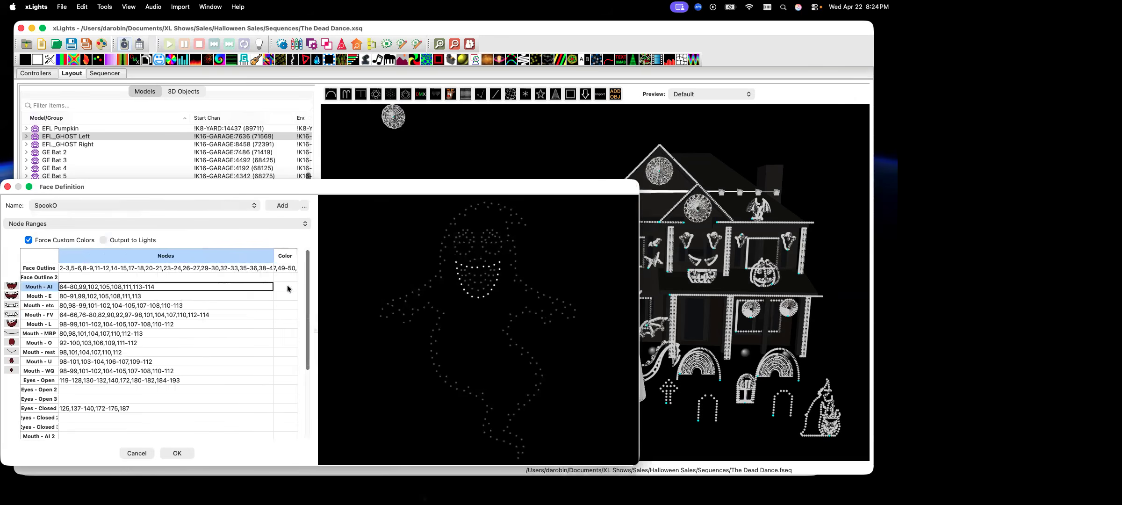
double_click(288, 288)
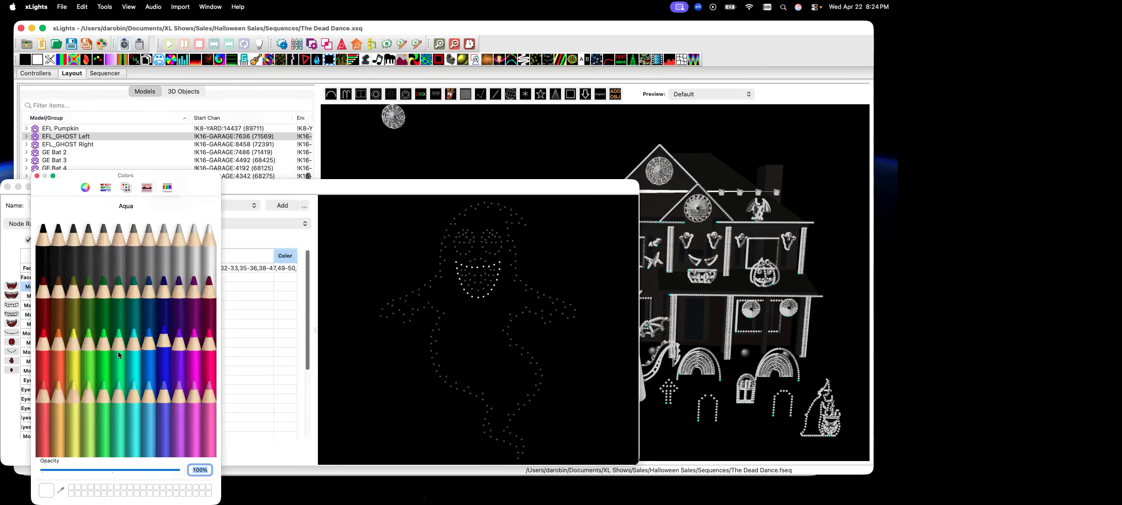
click(134, 344)
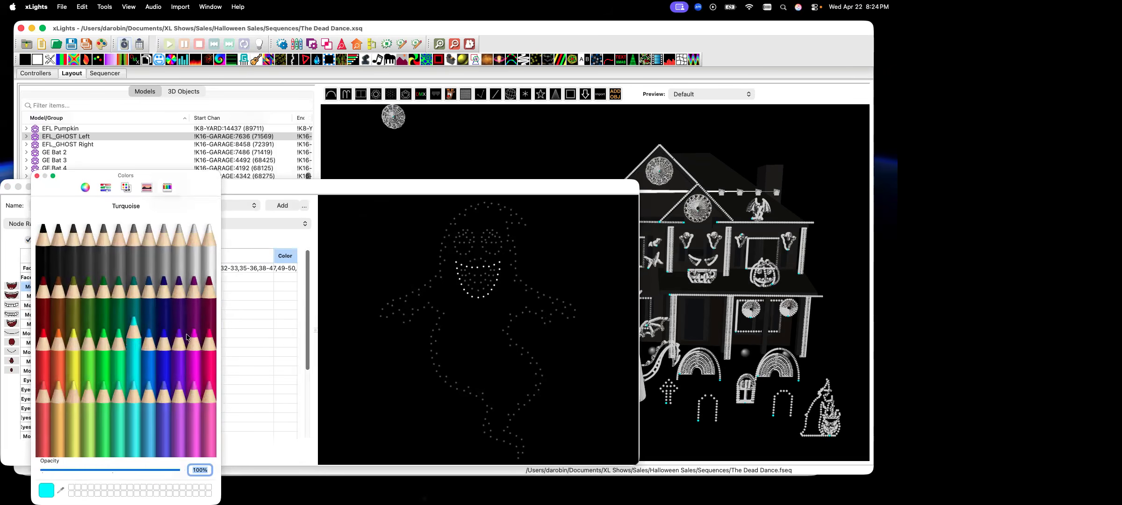
Close the color picker and leave the SpookO face definition without saving changes.
click(37, 176)
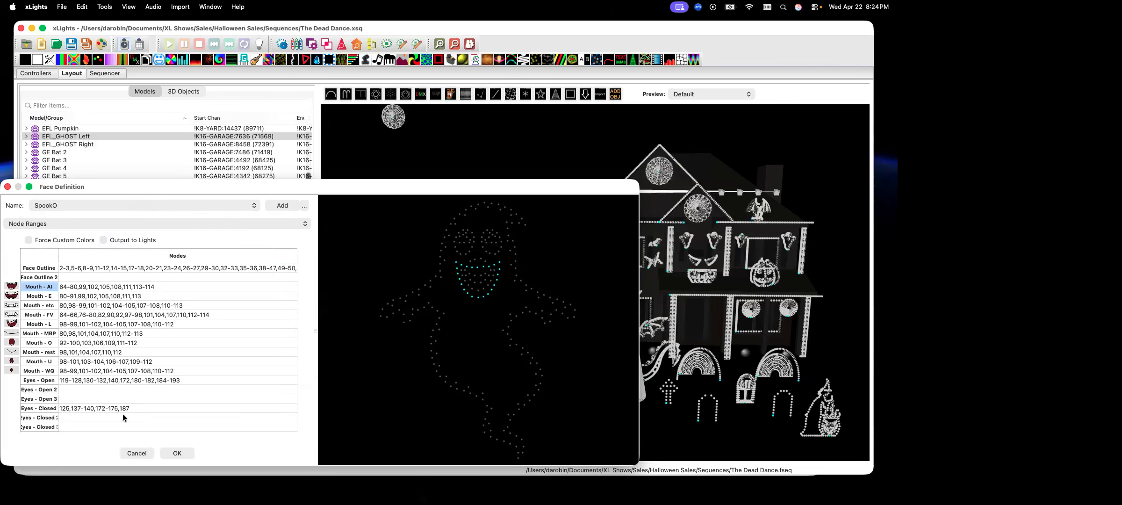
click(136, 453)
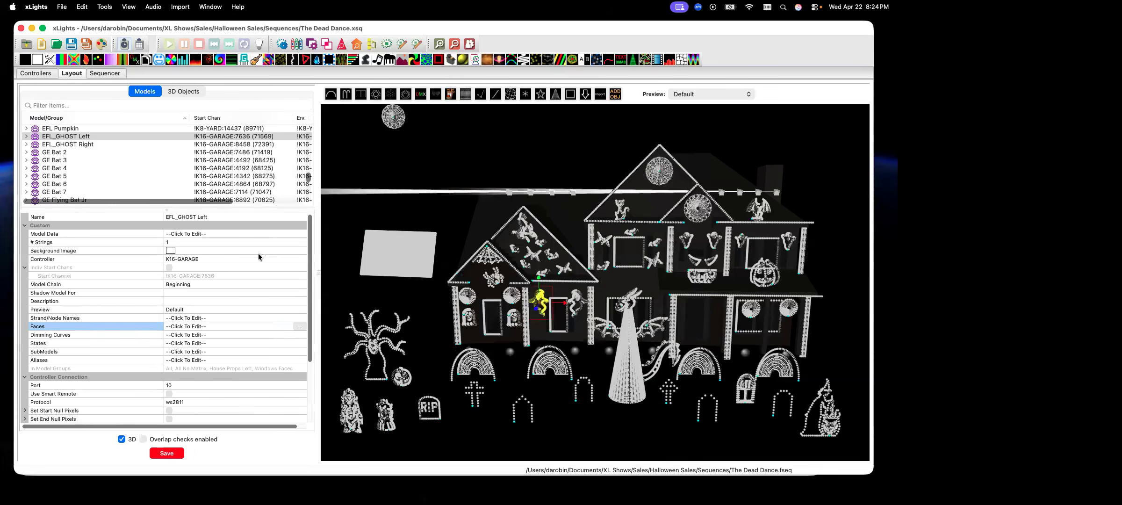
Examine the Spook state definition of the EFL_GHOST Left model and leave it without changes.
click(233, 344)
click(300, 343)
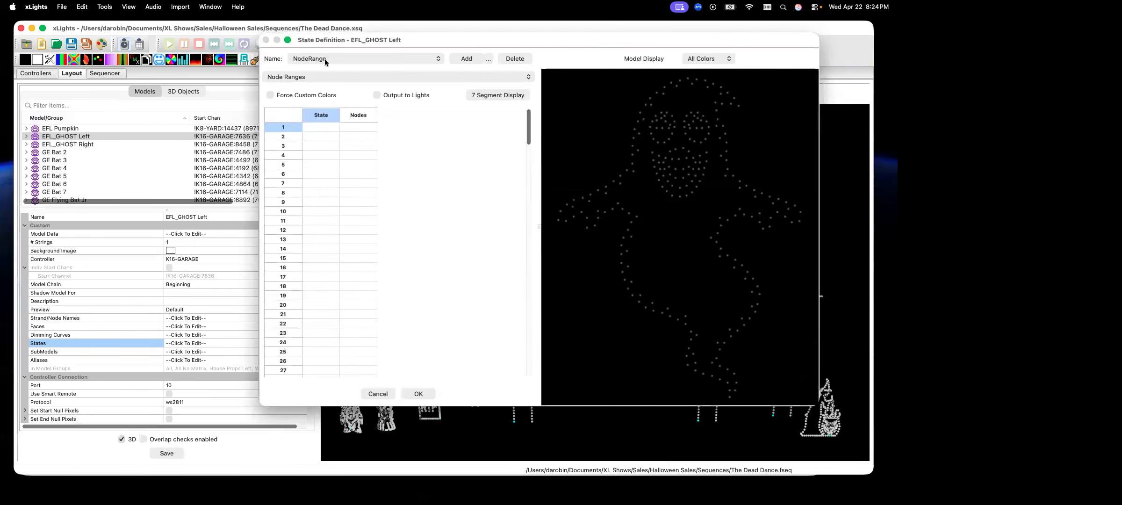
click(438, 60)
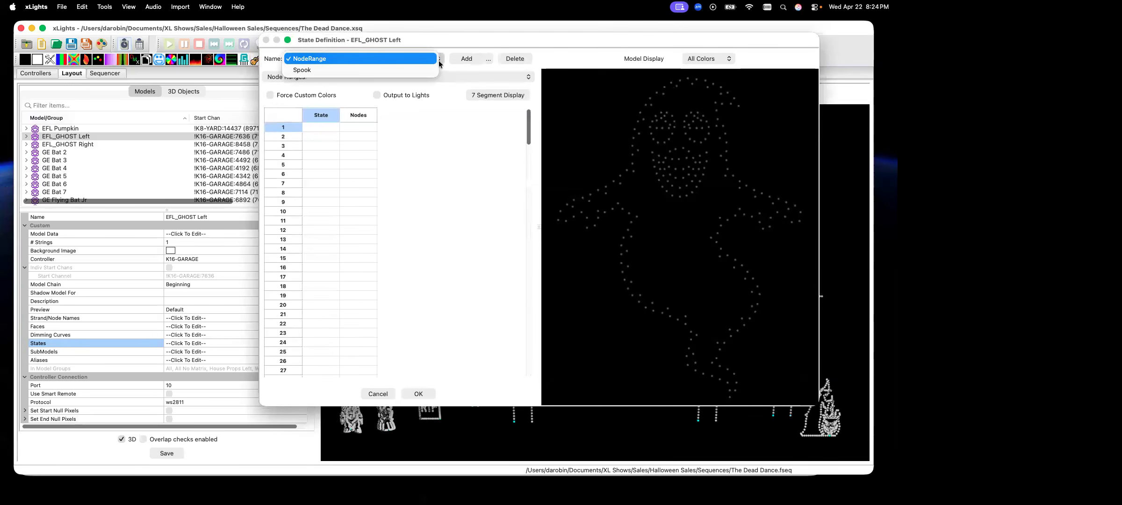
click(313, 70)
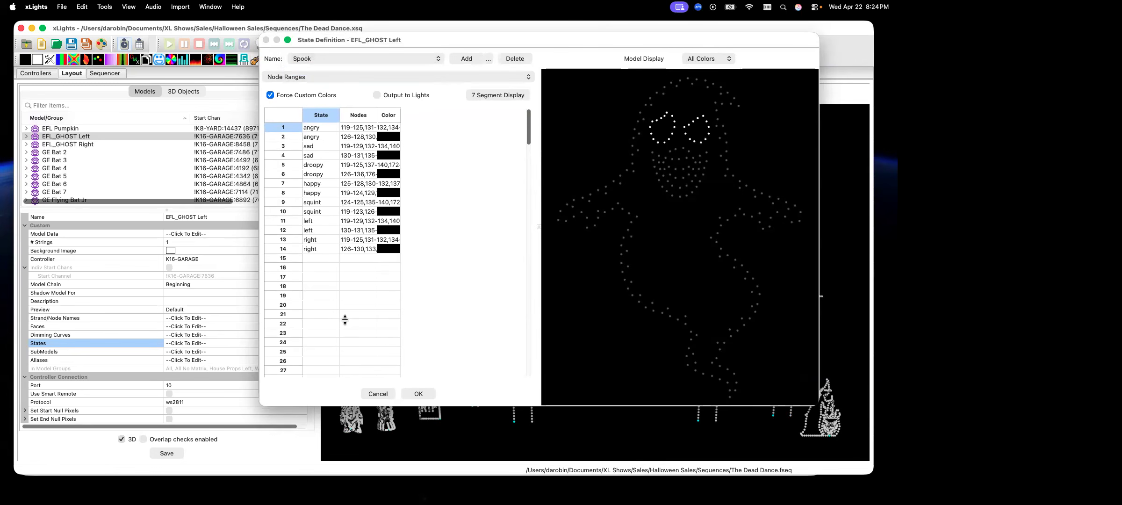
click(377, 394)
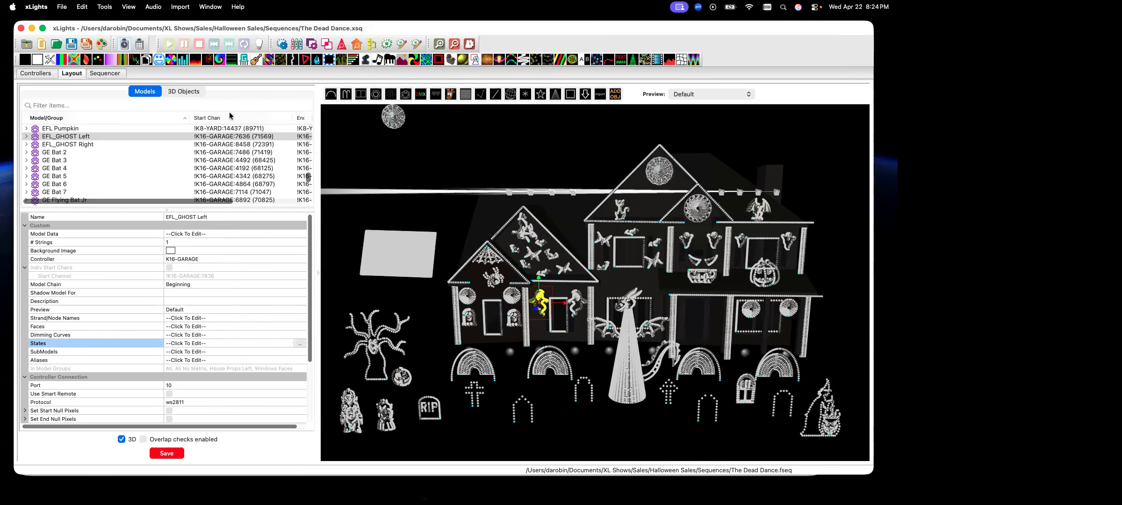
Return to the sequence timeline and move the floating Color window out of the way.
click(104, 73)
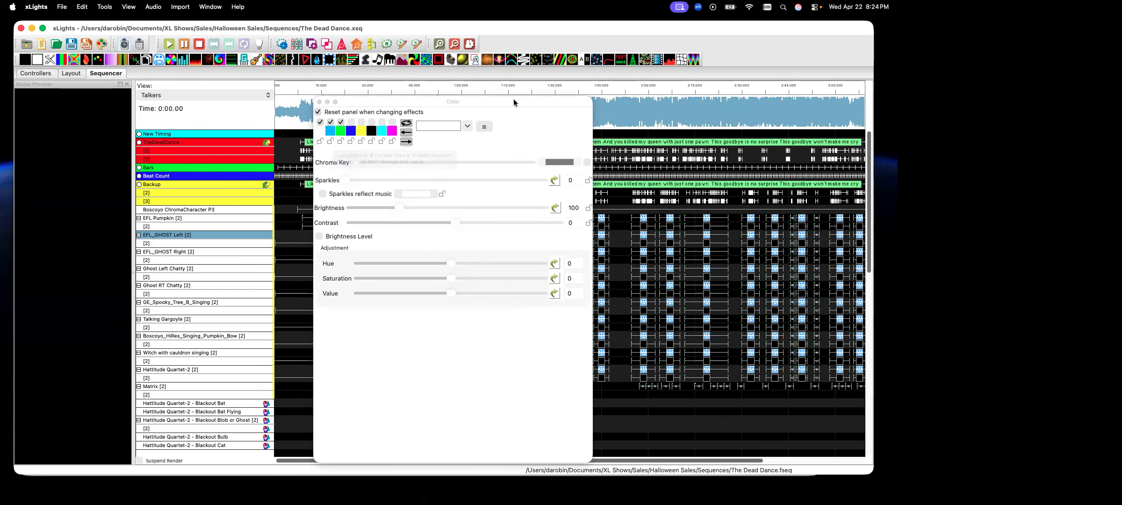
drag(376, 101, 0, 89)
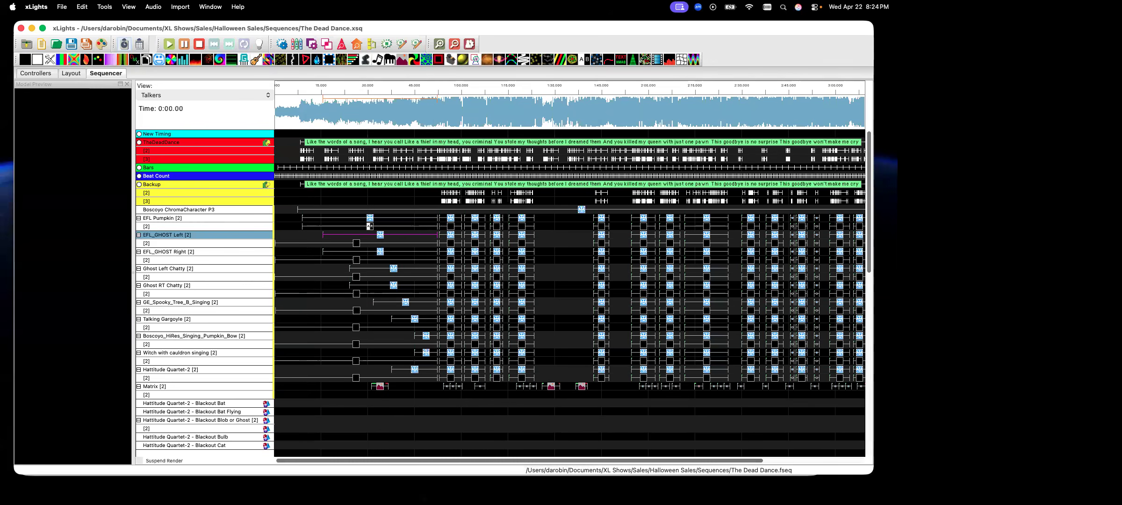
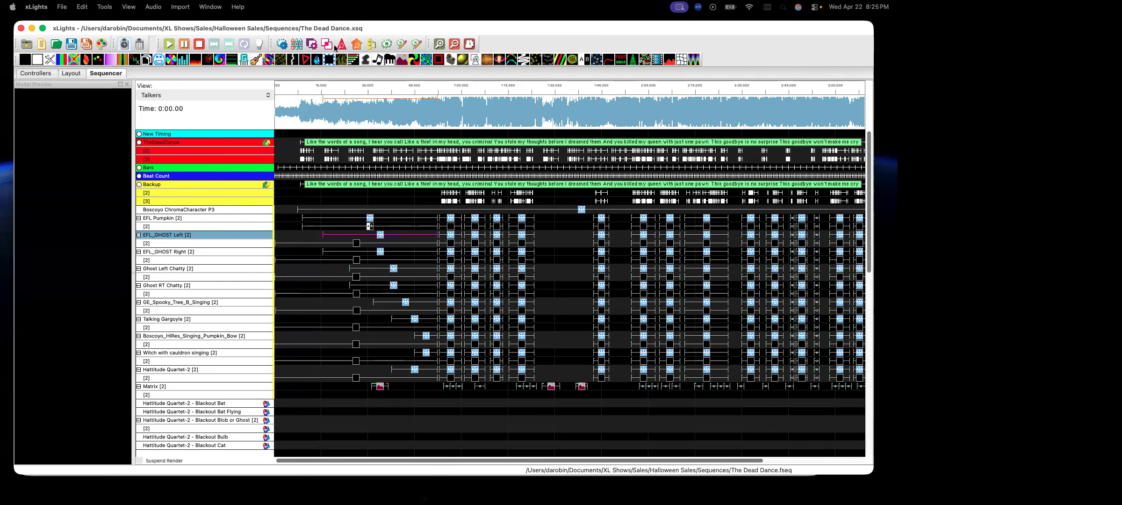
Start an effects import using The Dead Dance.zip from the Lexar drive as the source.
click(186, 8)
click(289, 18)
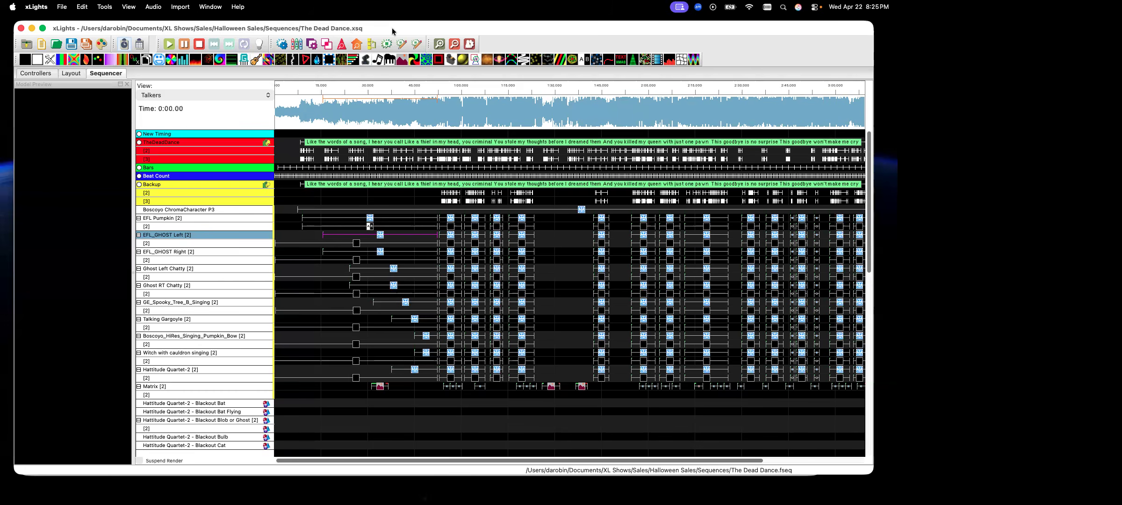
click(181, 7)
click(183, 23)
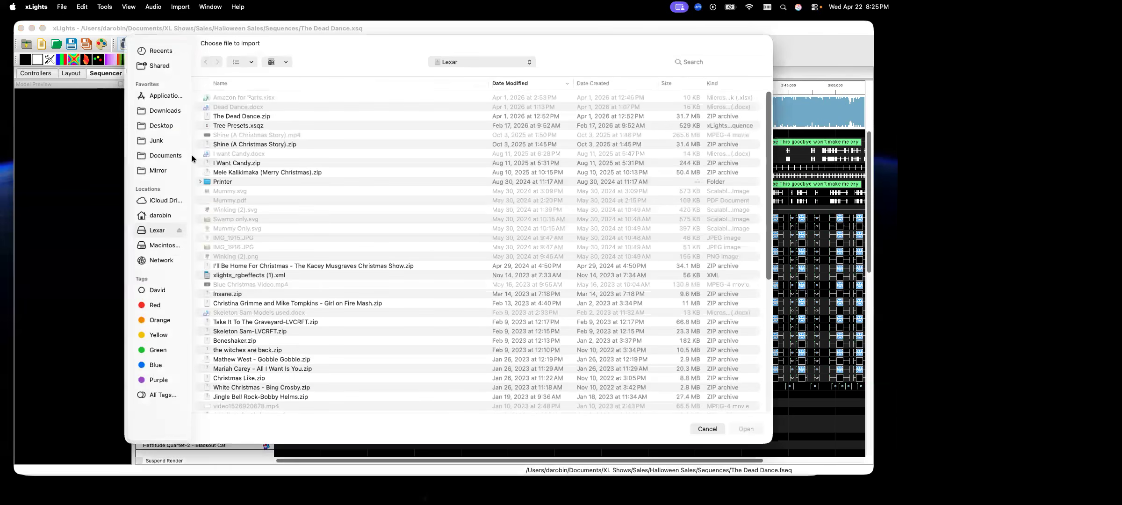
click(227, 117)
key(Return)
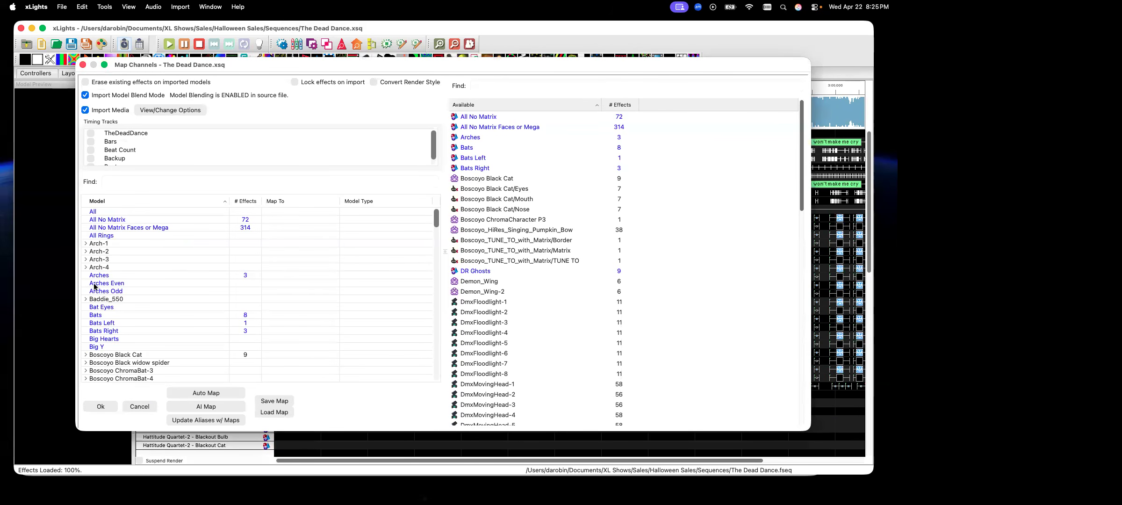
Map the available Boscoyo ChromaCharacter P3 effects onto the EFL Pumpkin model and collapse that model's submodel list.
scroll(162, 281, down, 5)
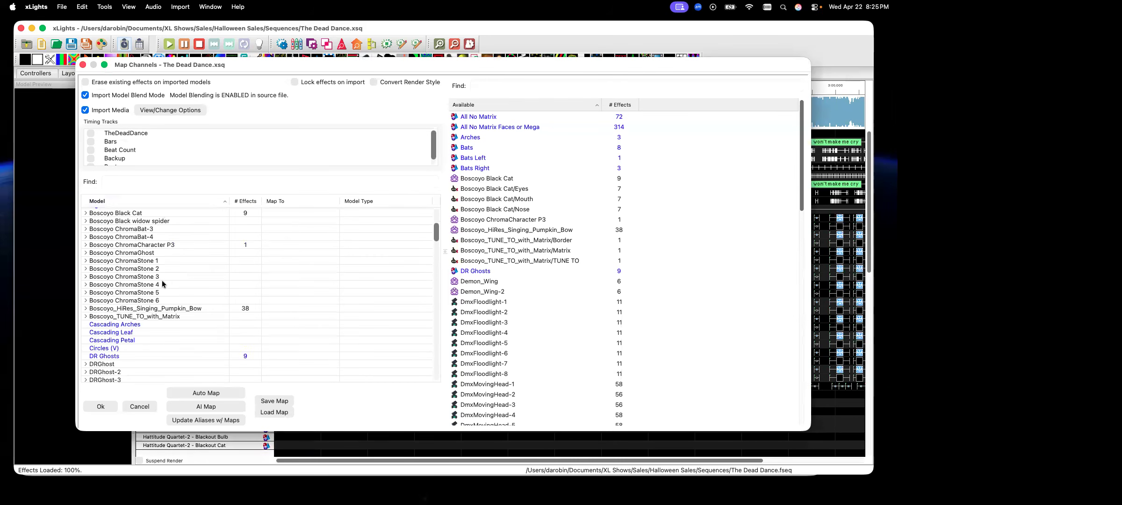
scroll(163, 280, up, 3)
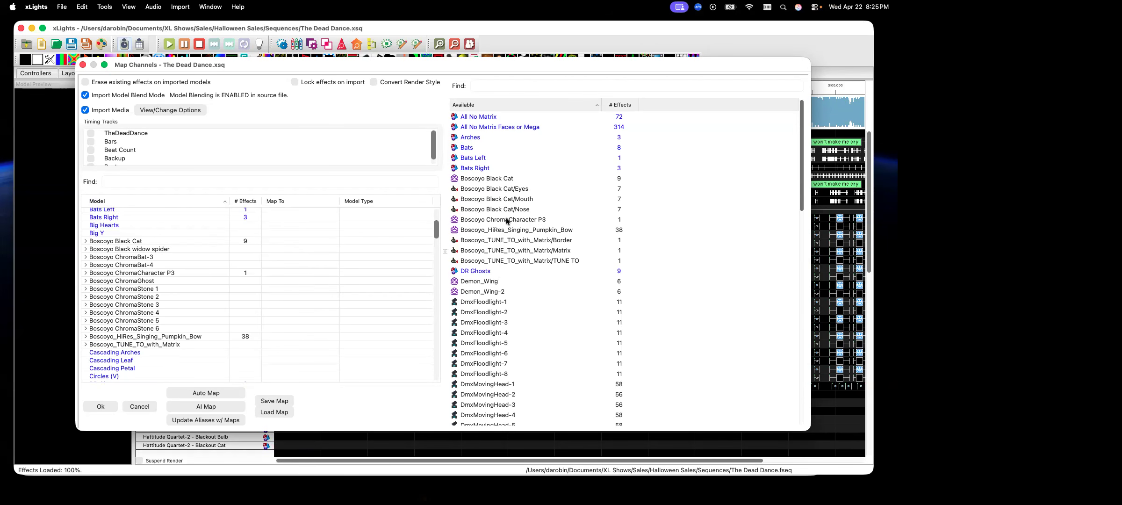
scroll(253, 276, down, 5)
scroll(254, 279, down, 6)
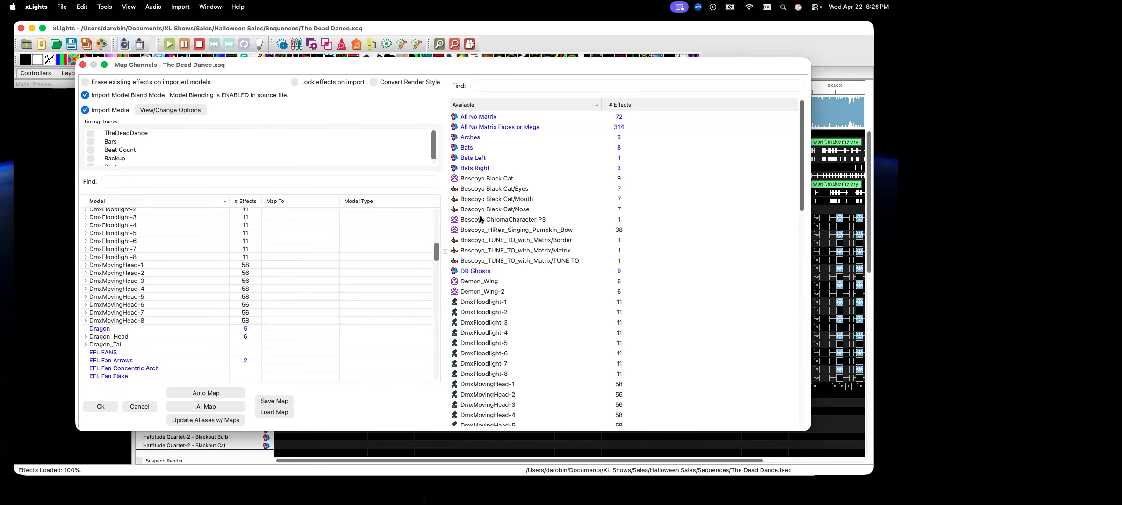
scroll(312, 286, down, 6)
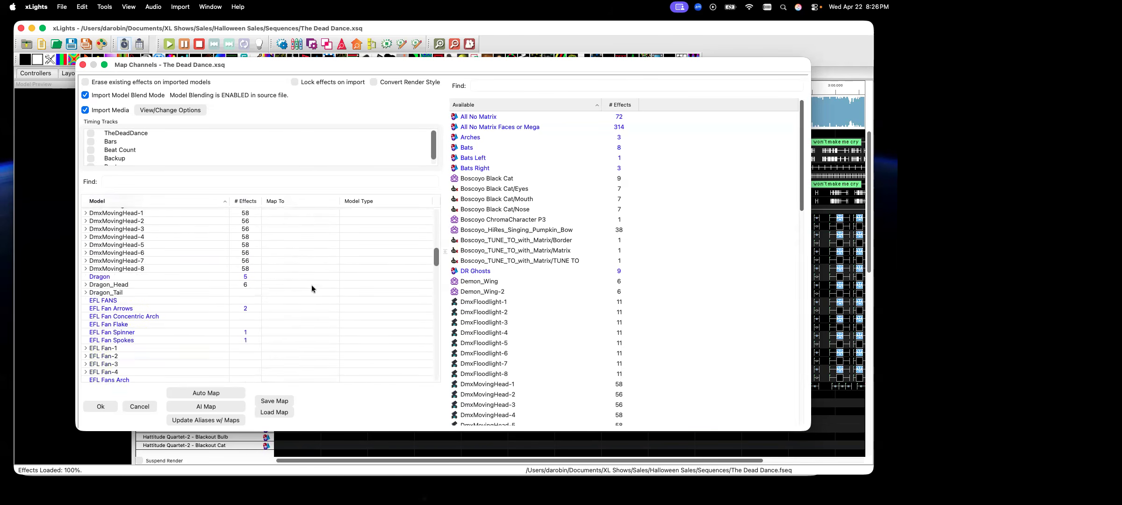
scroll(311, 285, down, 3)
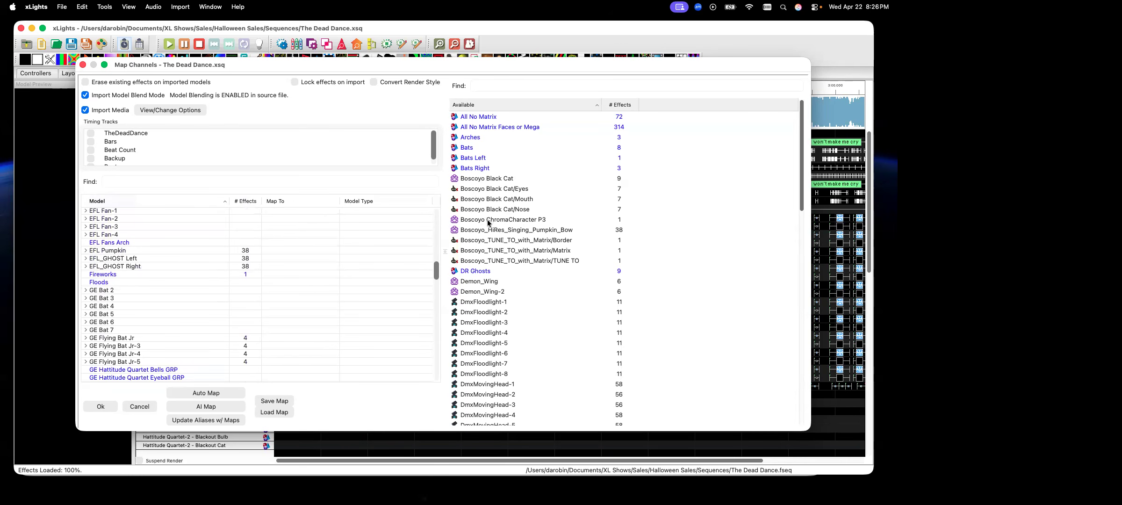
drag(488, 222, 294, 248)
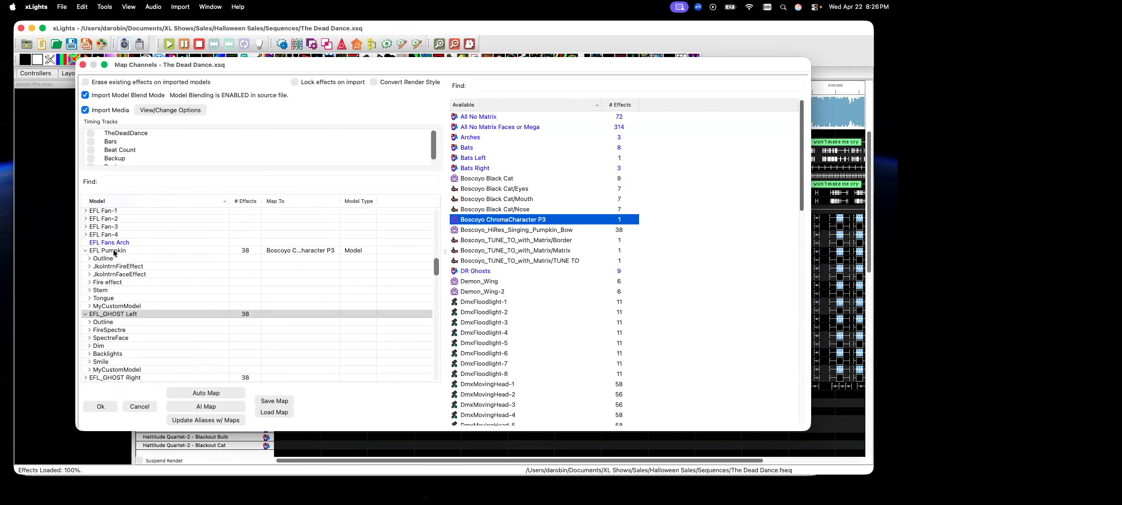
click(85, 251)
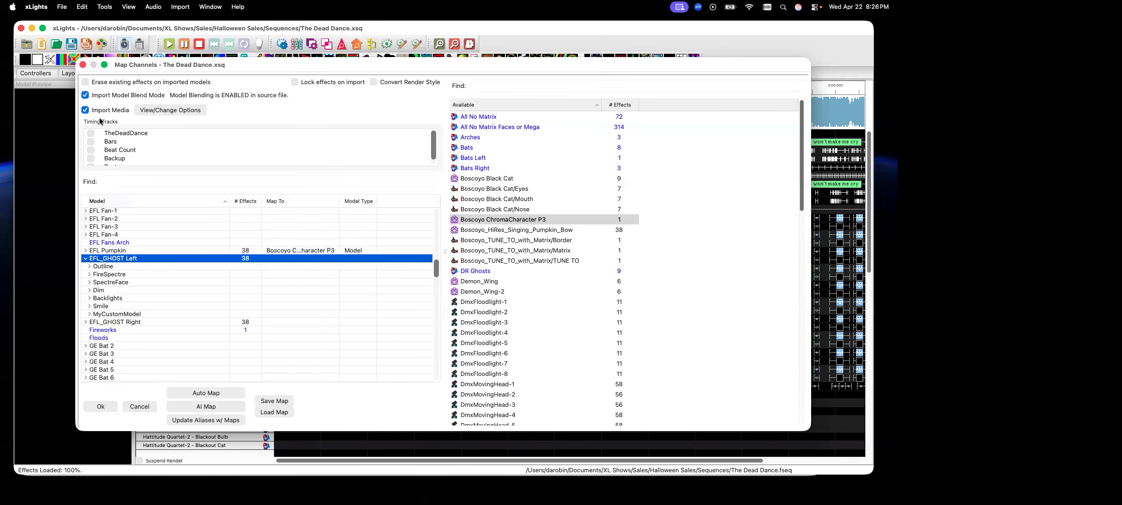
Enable erasing existing effects on imported models and run the import without saving the mapping.
click(85, 82)
click(100, 406)
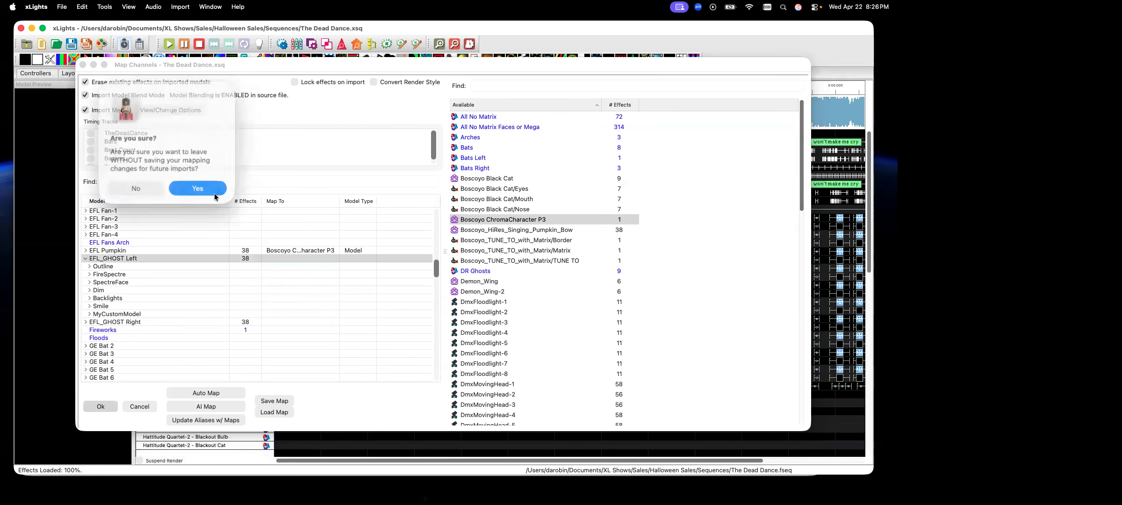
click(191, 185)
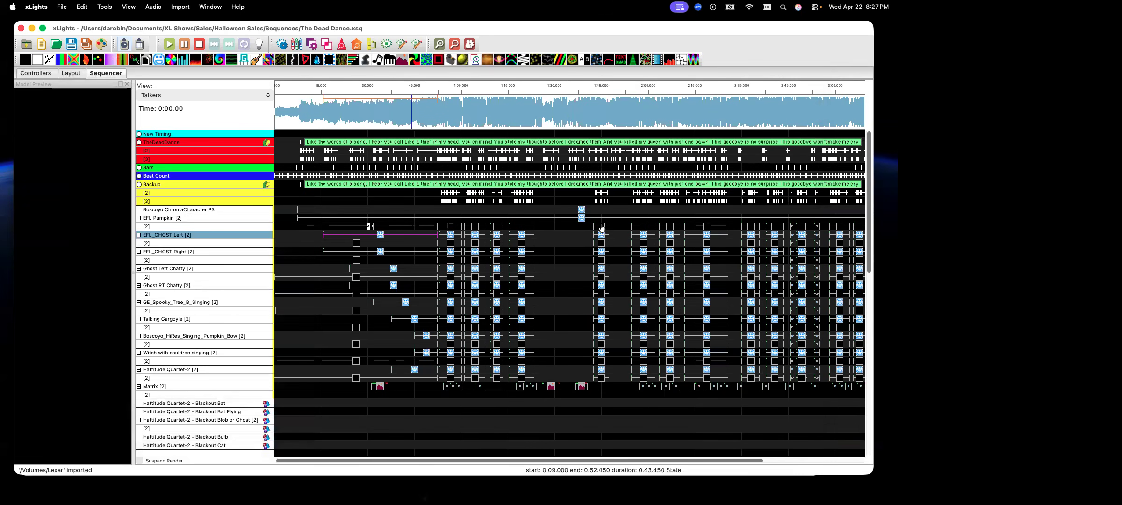
Review the imported Faces effect's settings and timing track choices on EFL Pumpkin, and preview the first face effect on EFL_GHOST Right.
click(582, 217)
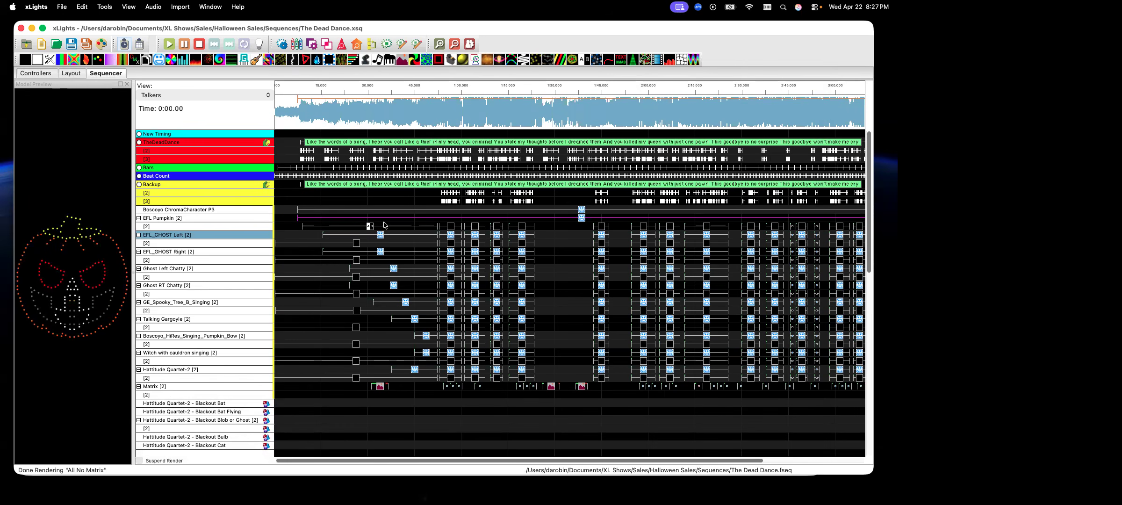
drag(0, 106, 468, 156)
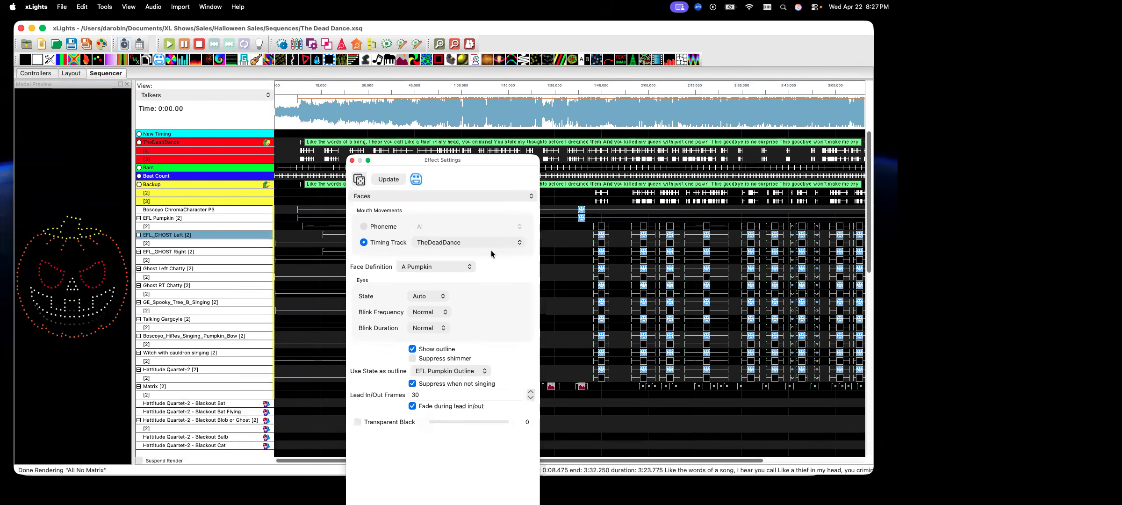
click(463, 243)
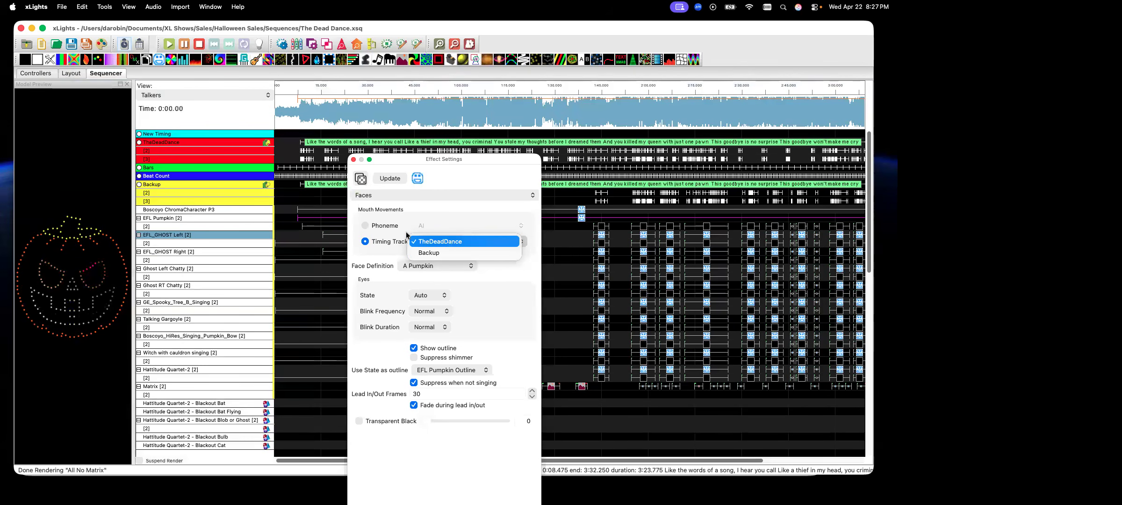
click(354, 160)
click(354, 160)
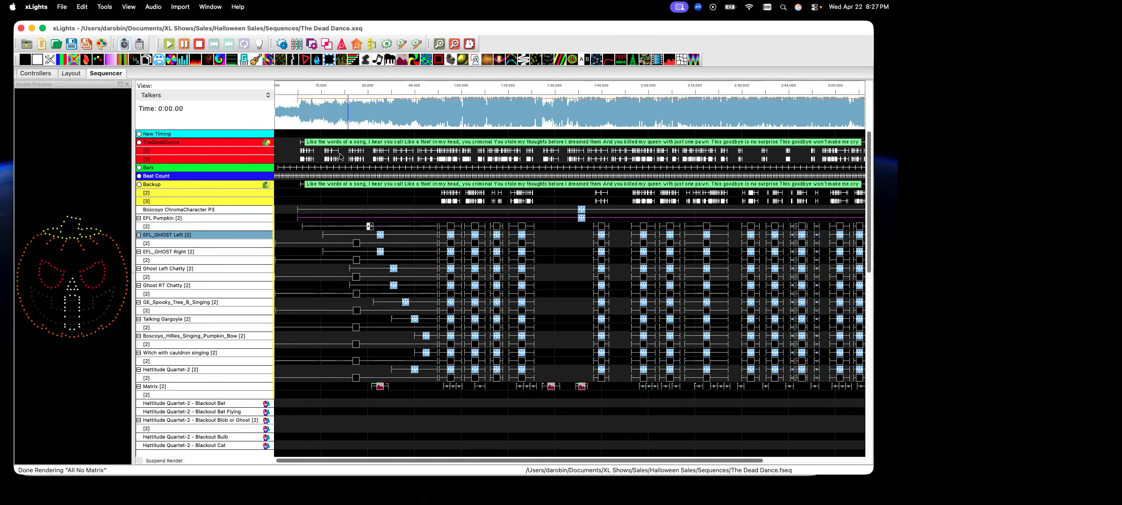
click(380, 255)
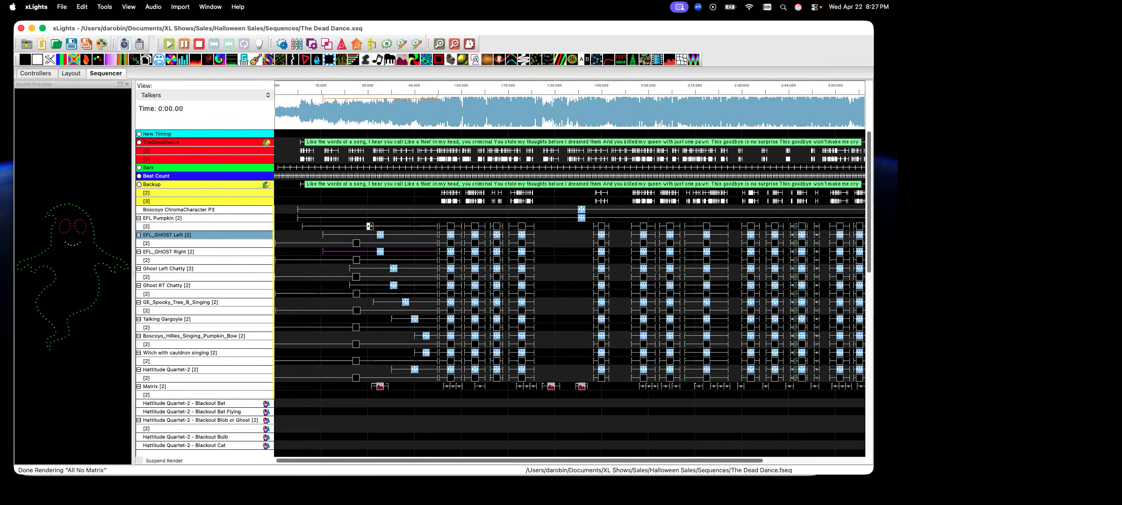
Open the face definition of the EFL Pumpkin model in the layout.
click(82, 74)
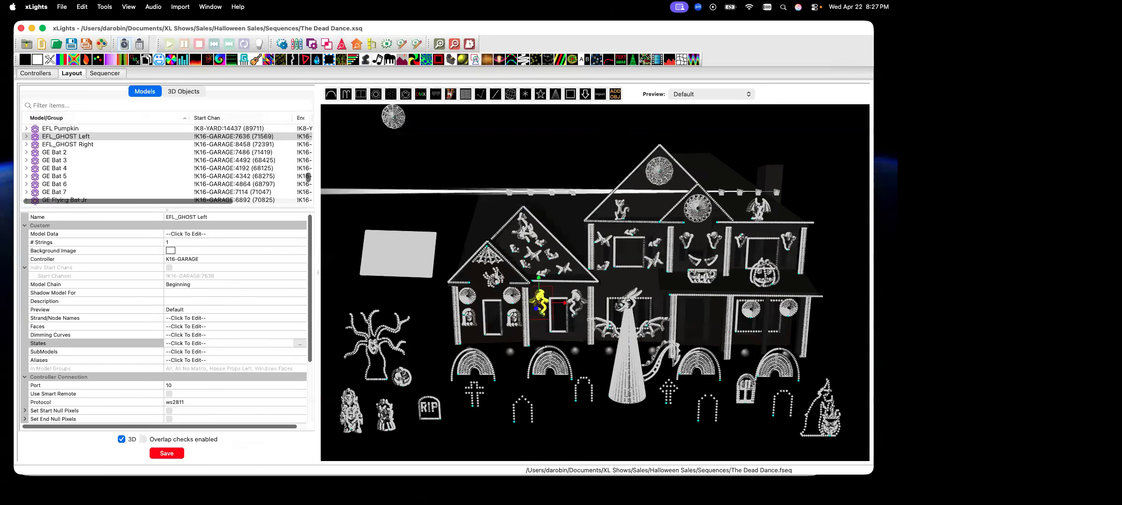
click(402, 379)
click(402, 378)
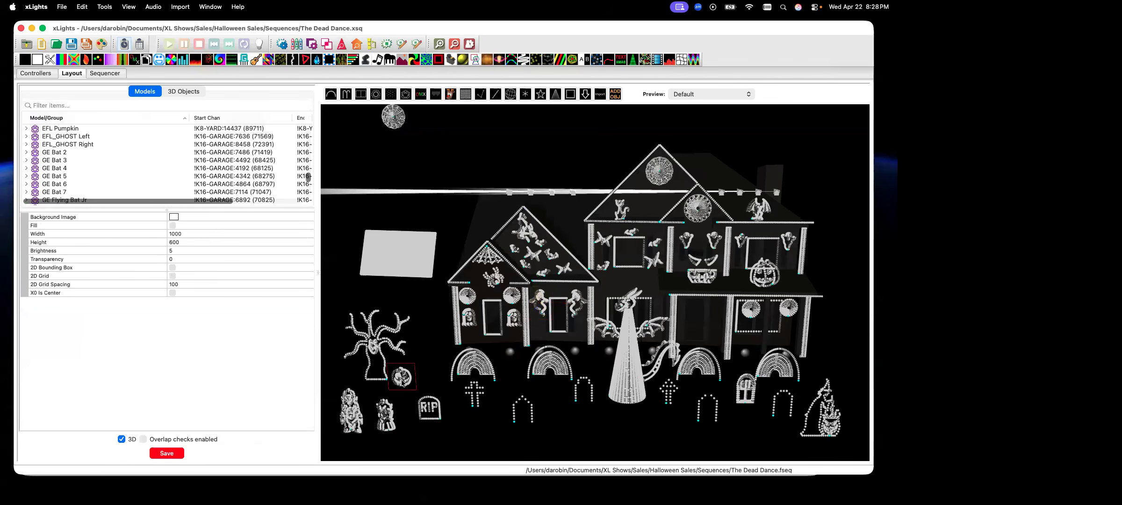
click(220, 328)
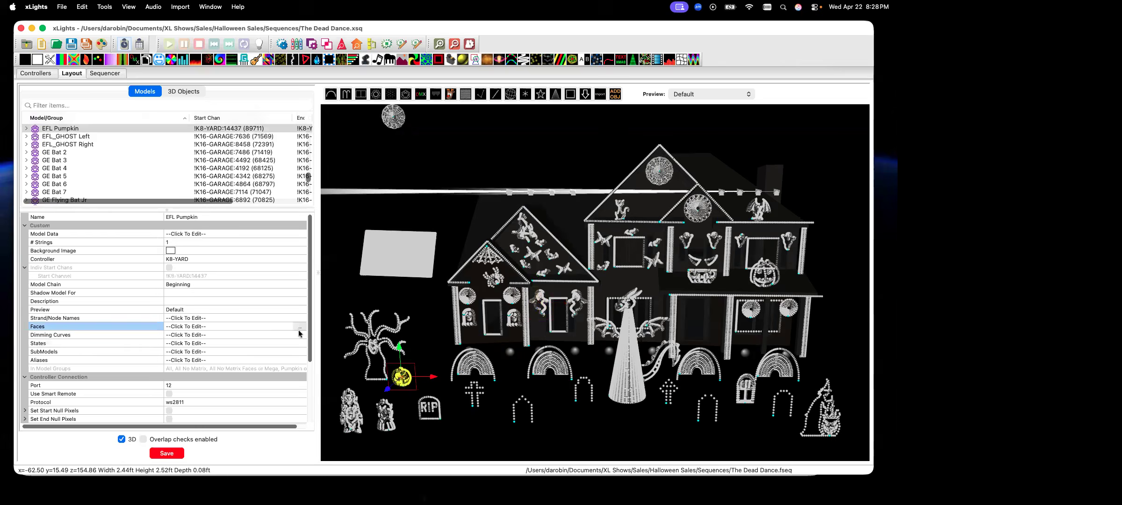
click(236, 326)
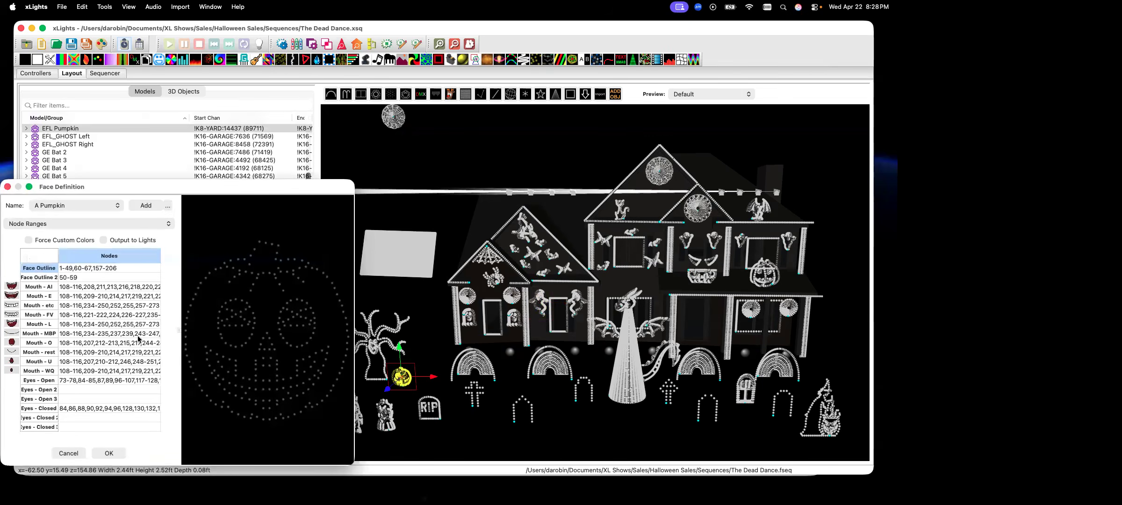
Examine the etc, L, O and rest mouth shapes of the A Pumpkin face, cancel the definition and return to the sequence timeline.
click(102, 306)
click(101, 323)
click(102, 343)
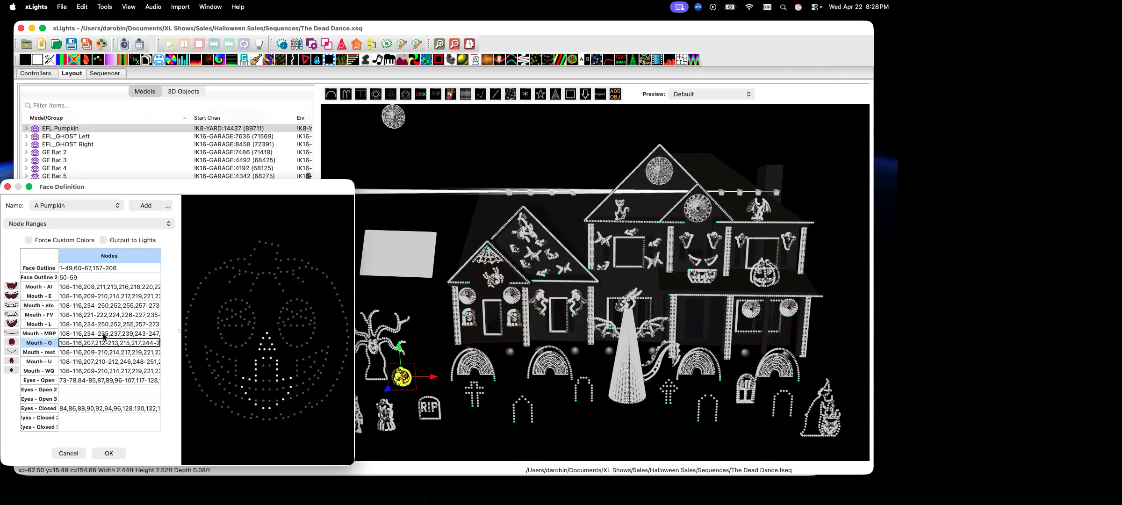
click(103, 346)
click(103, 354)
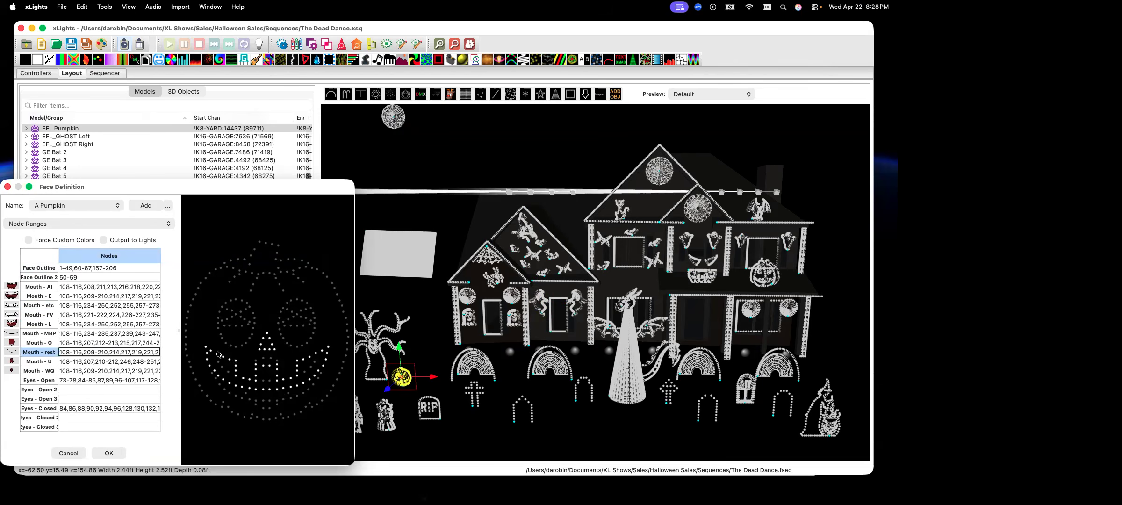
drag(209, 347, 224, 358)
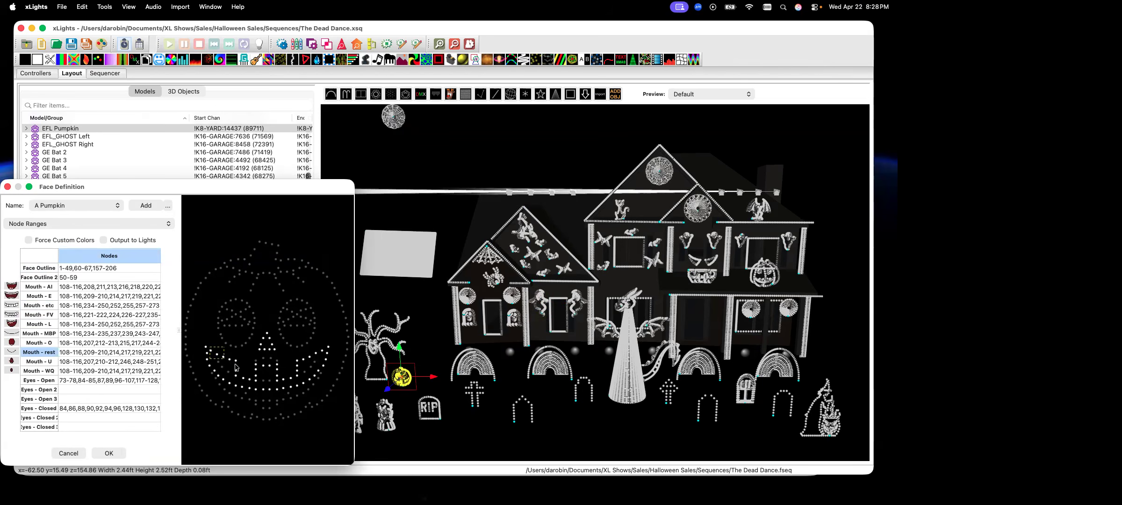
click(237, 363)
click(80, 450)
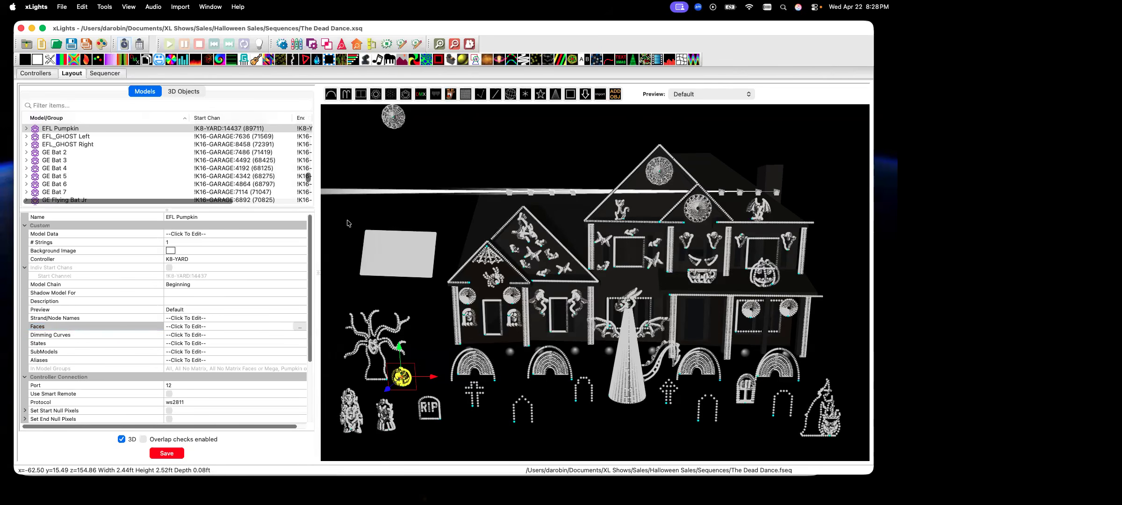
click(119, 75)
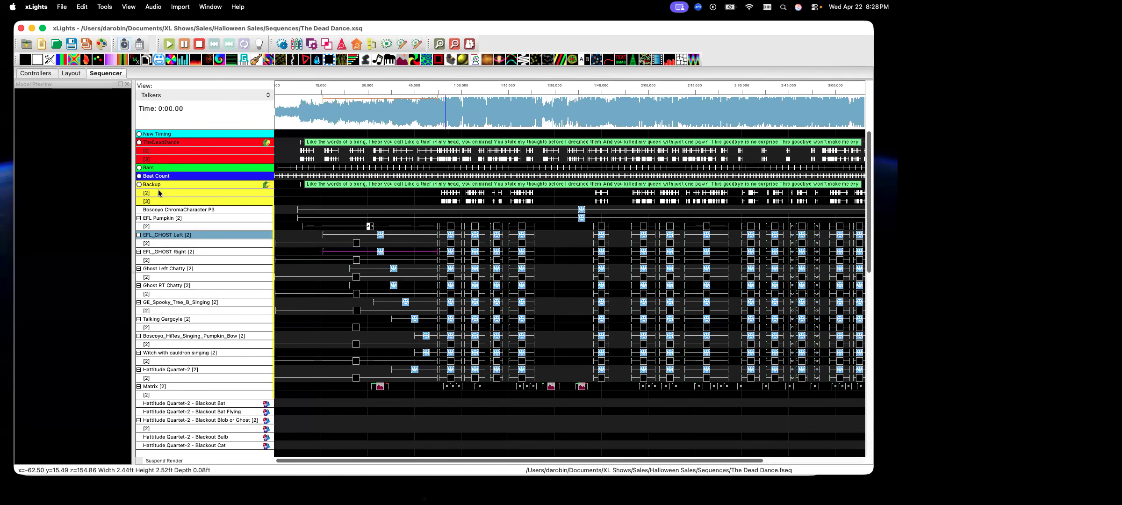
Add a Faces effect near the start of the Matrix model's first row and select it.
click(318, 386)
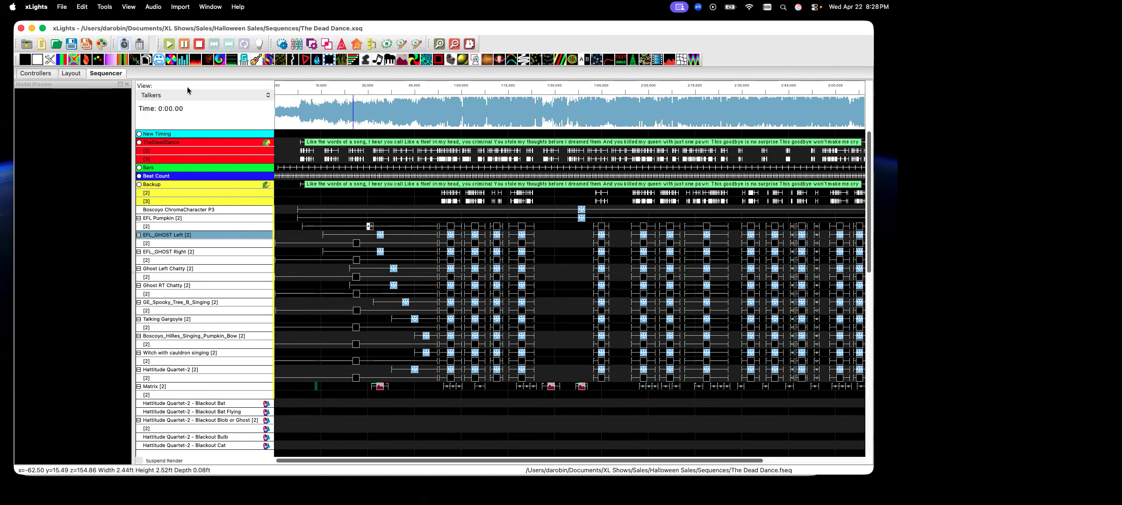
mouse_move(159, 60)
mouse_down()
mouse_move(310, 404)
mouse_move(310, 377)
mouse_move(304, 386)
mouse_move(359, 393)
mouse_up()
click(330, 386)
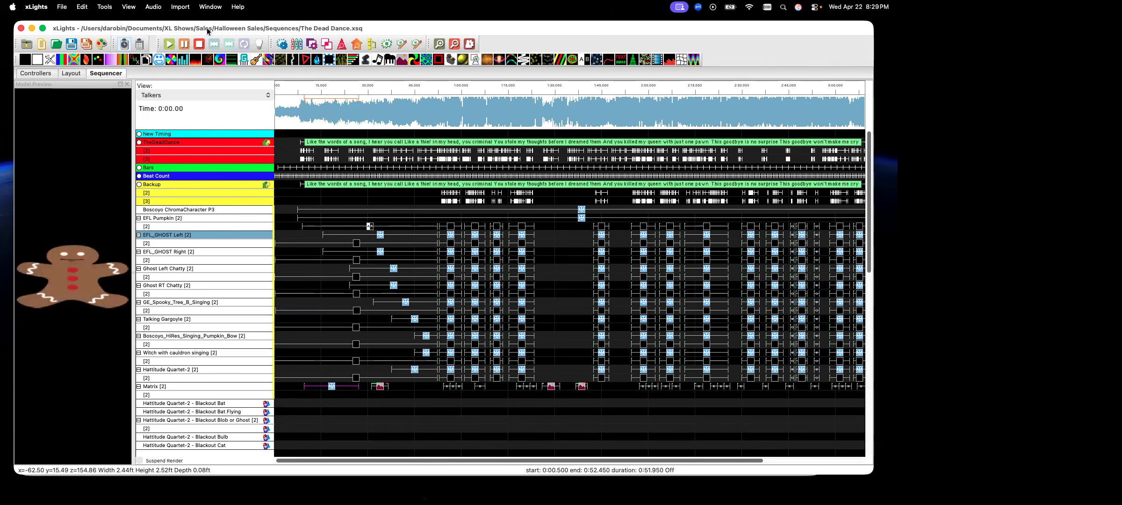
Show the effect settings window for the Matrix Faces effect and place it clear of the effect.
click(130, 8)
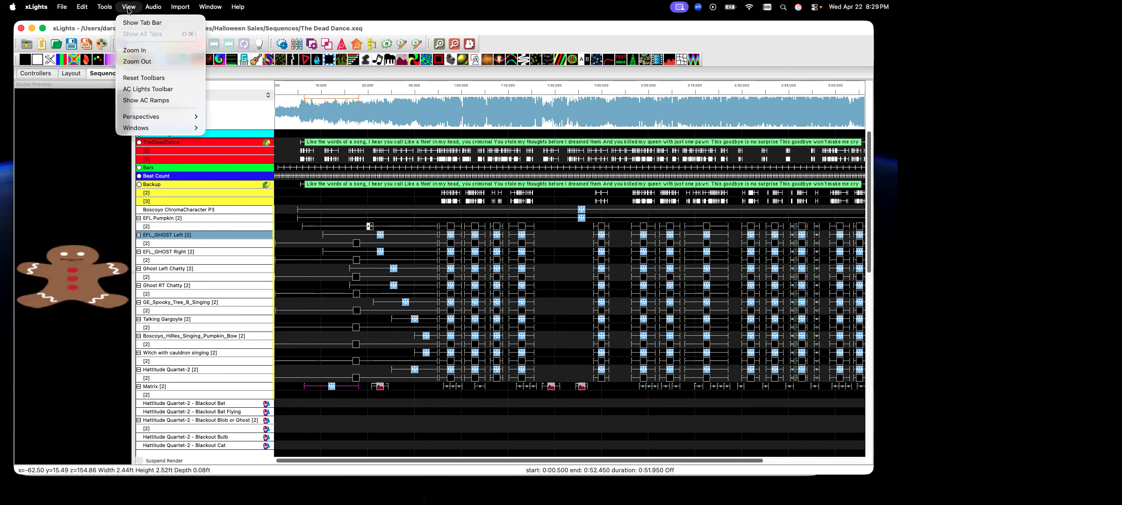
mouse_move(134, 128)
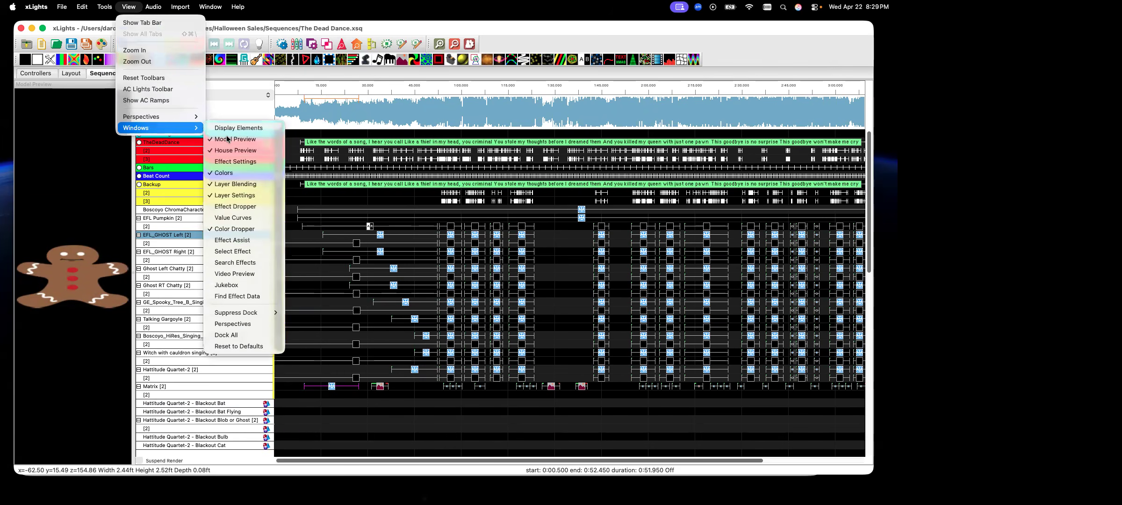
click(232, 163)
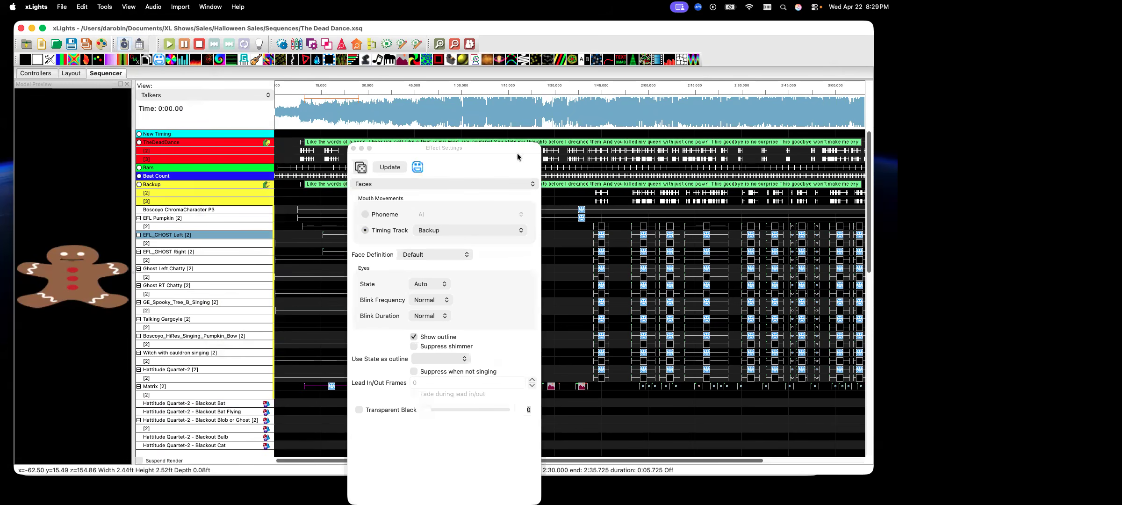
drag(497, 148, 600, 122)
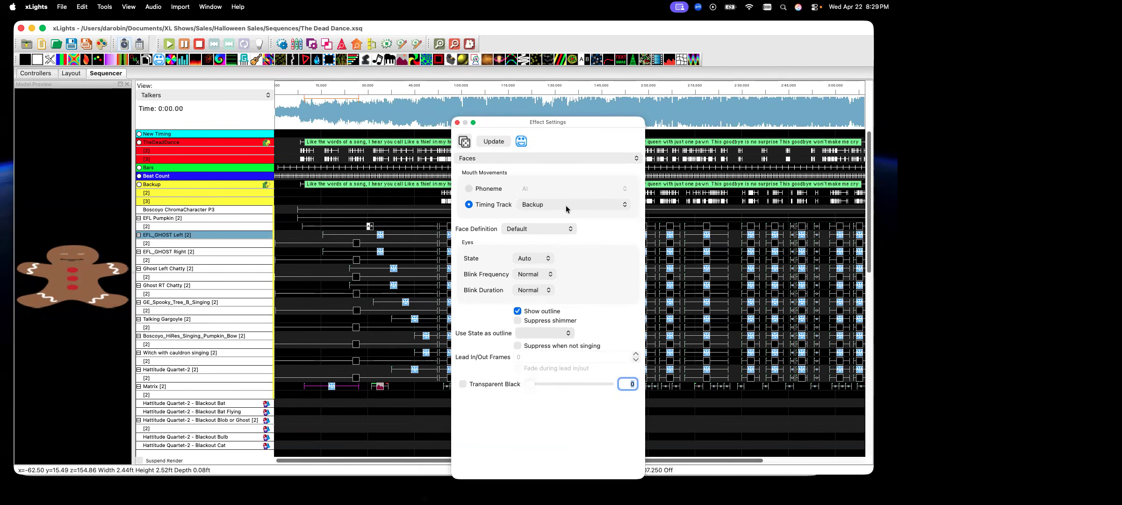
Try the Gingerbread, Grinch, Ogie Boogie and Oogie Boogie Big 1 face definitions on the Matrix Faces effect, and set it to Test.
click(570, 229)
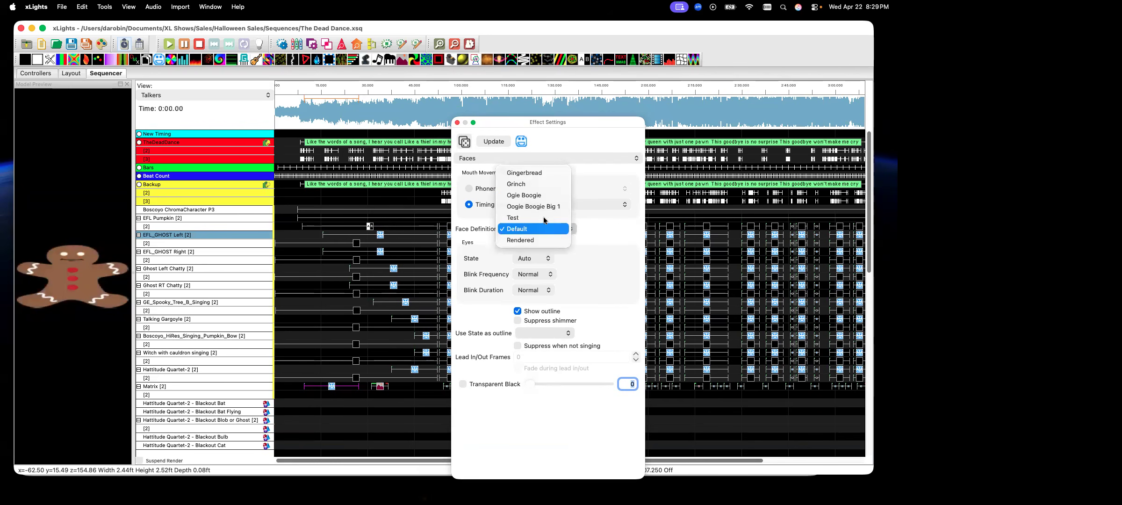
click(523, 173)
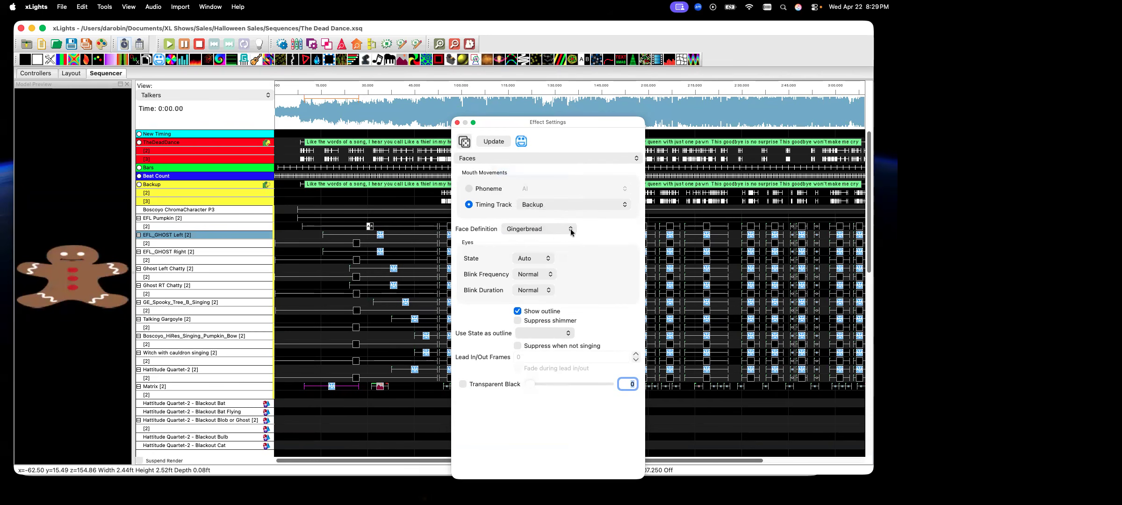
click(571, 229)
click(538, 245)
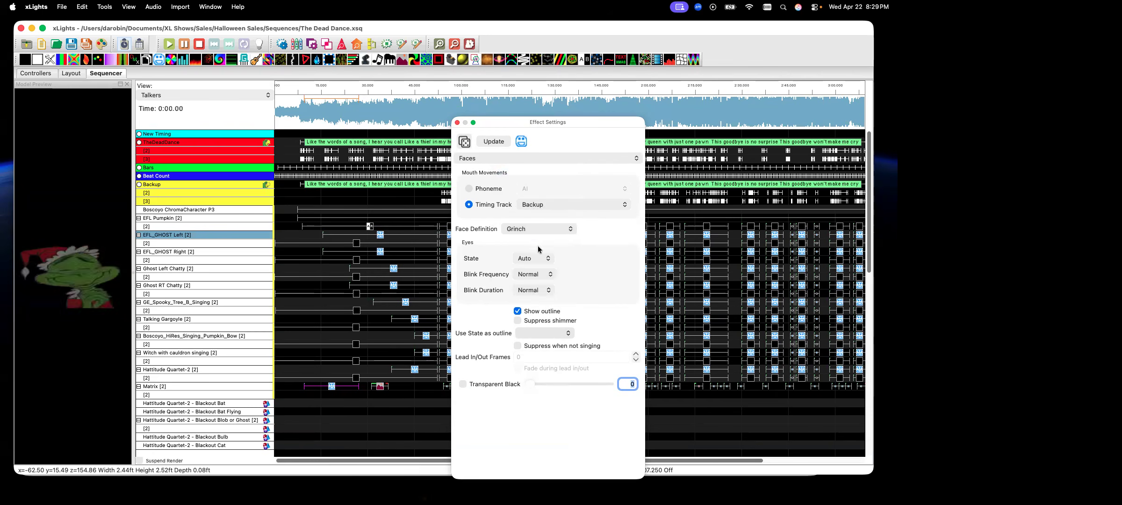
click(571, 230)
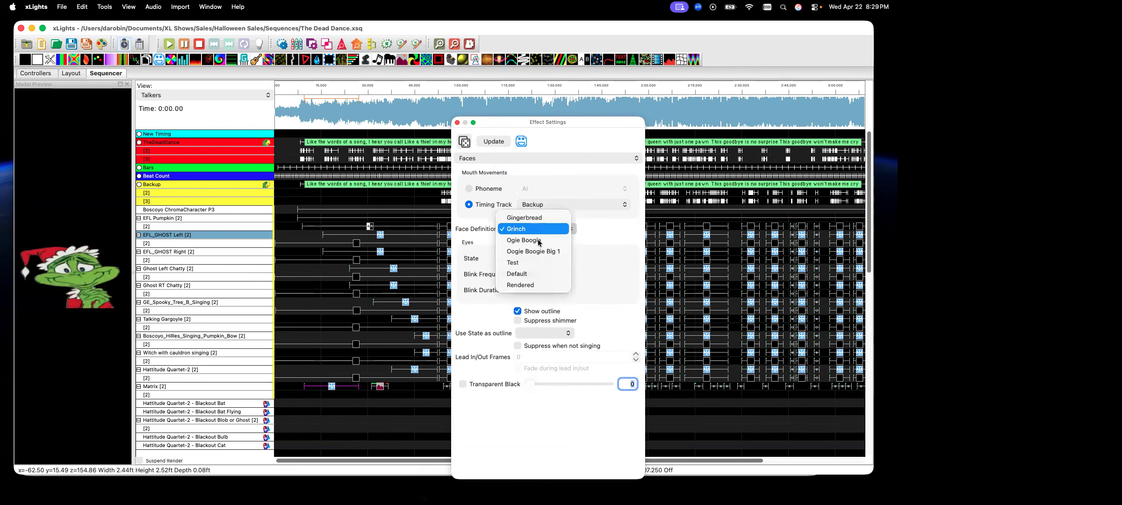
click(537, 240)
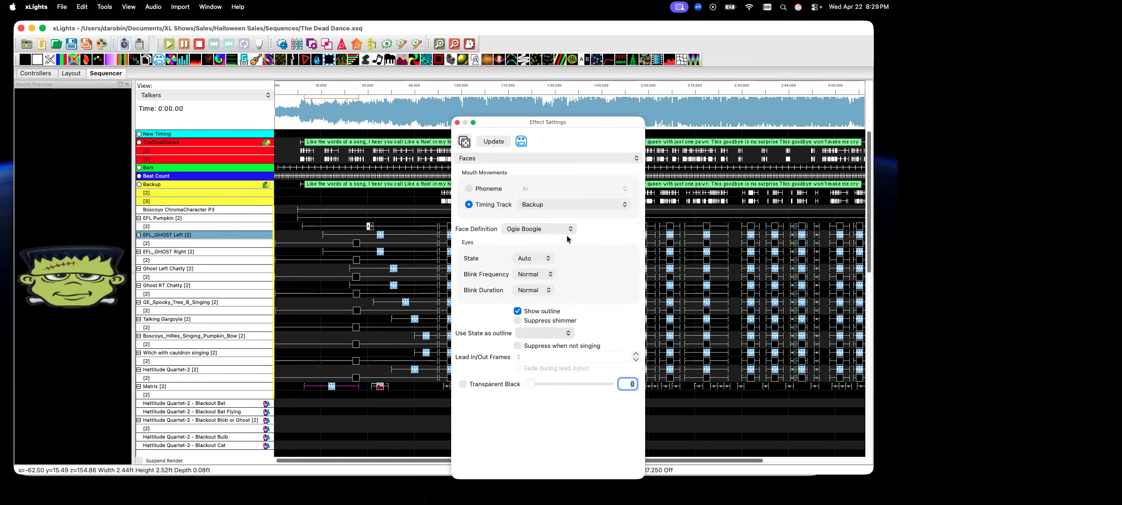
click(557, 233)
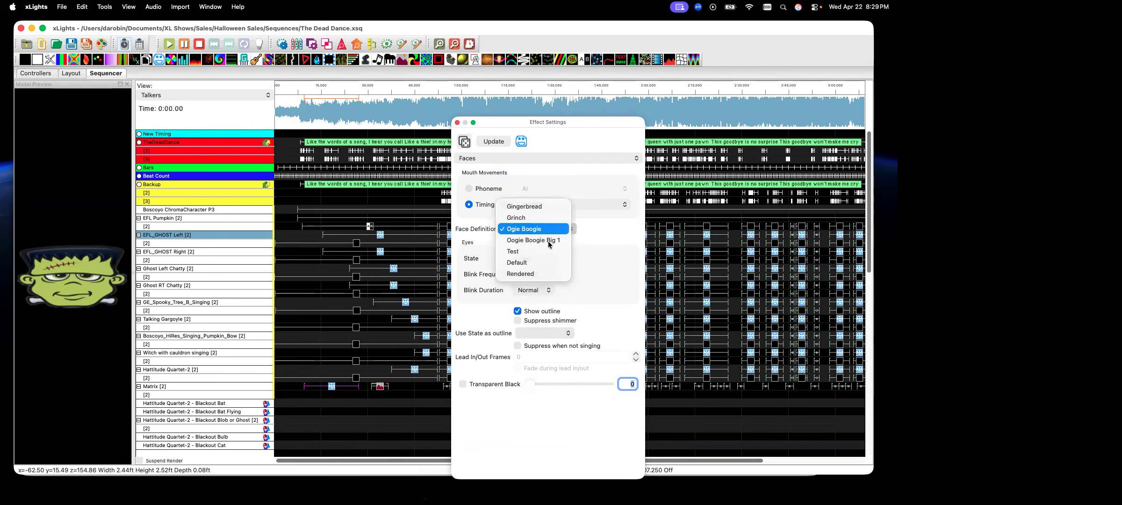
click(548, 240)
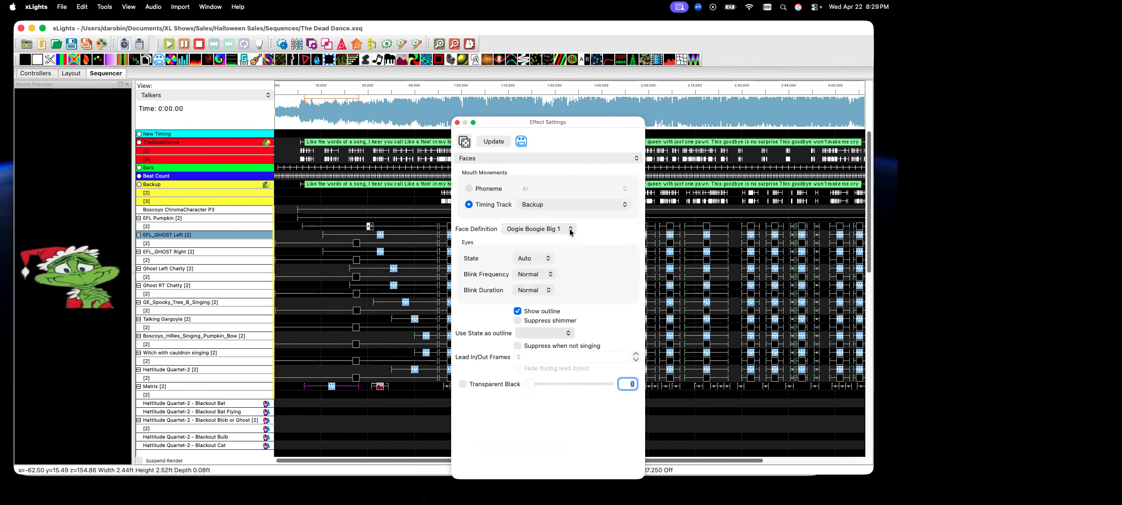
click(569, 229)
click(517, 241)
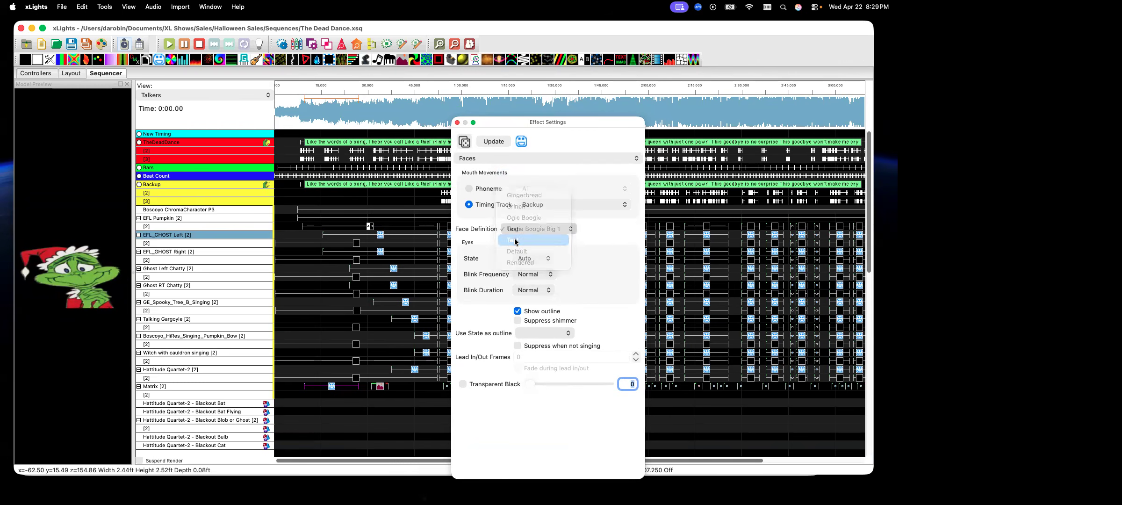
click(570, 229)
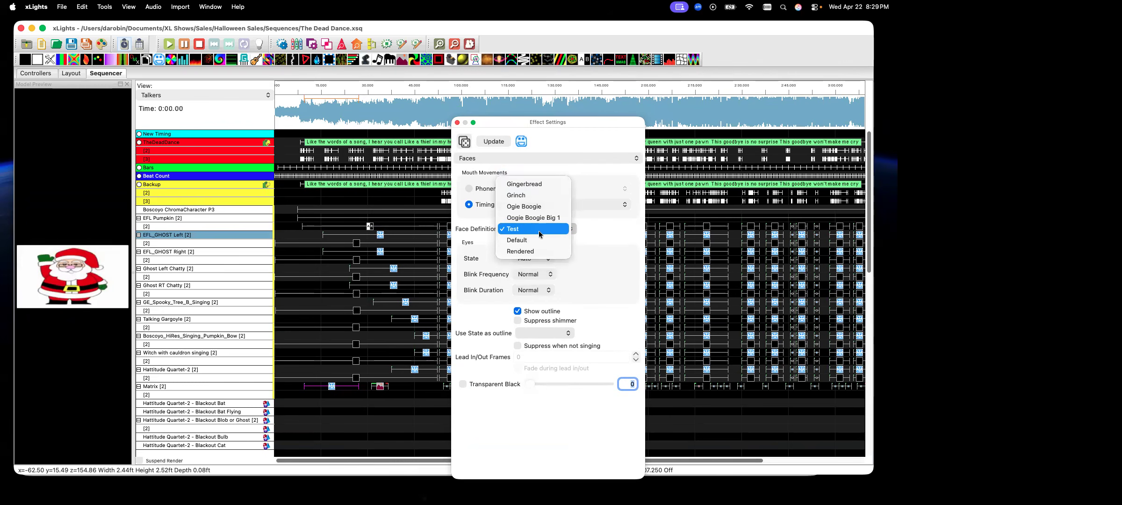
click(345, 115)
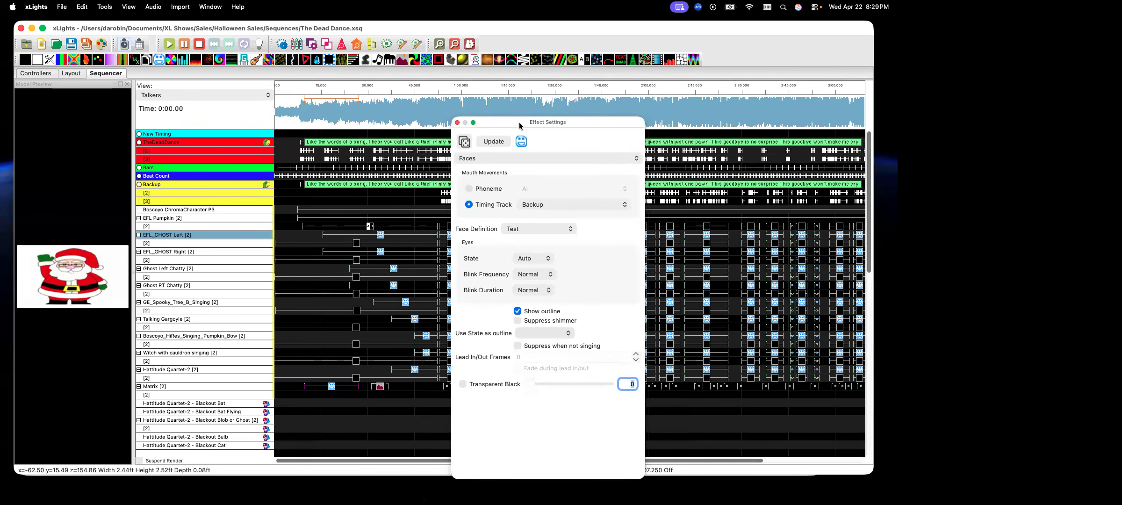
Select the Matrix model in the layout and open its face definition.
drag(498, 122, 0, 88)
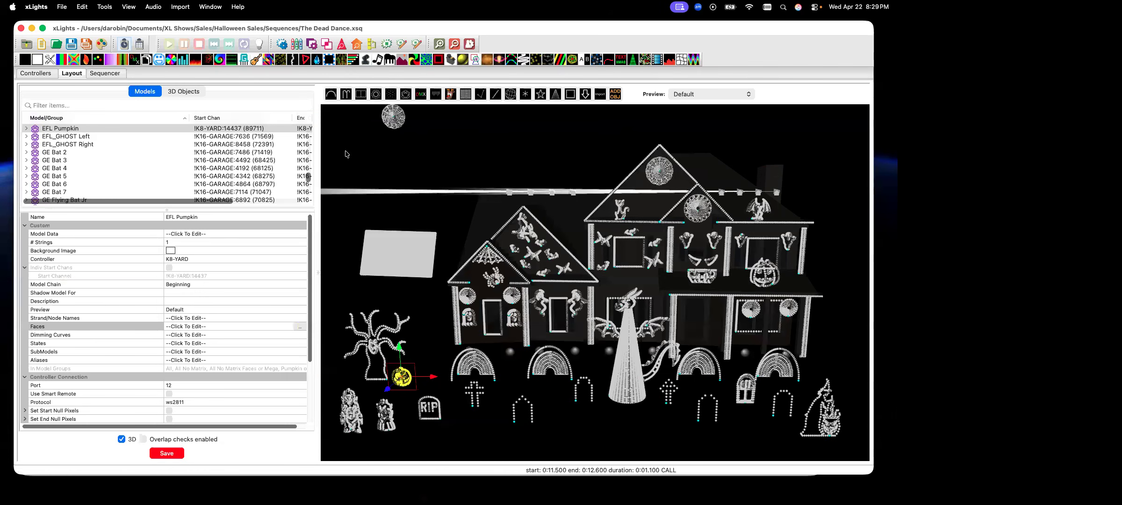
click(378, 250)
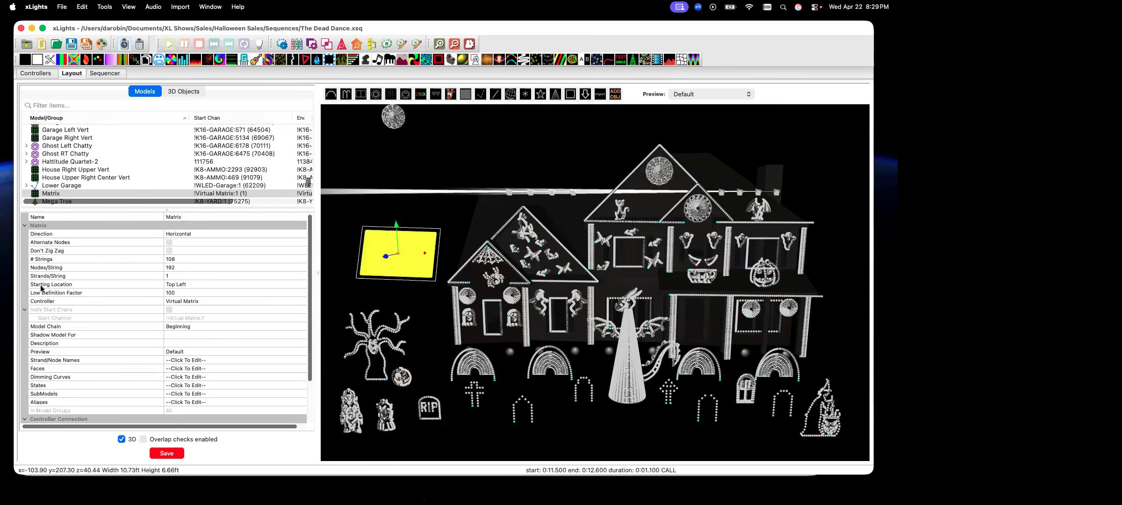
click(290, 371)
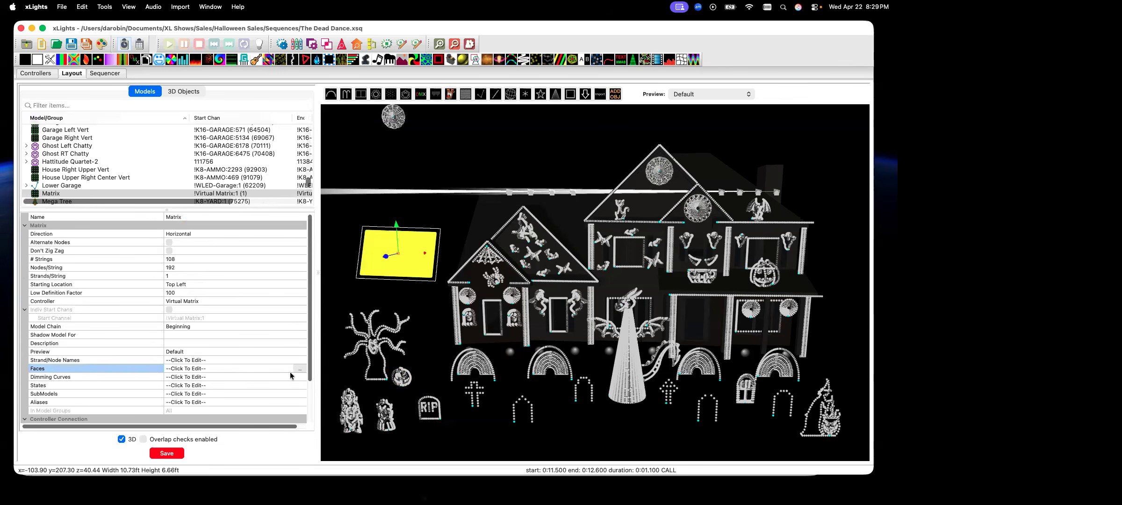
click(297, 369)
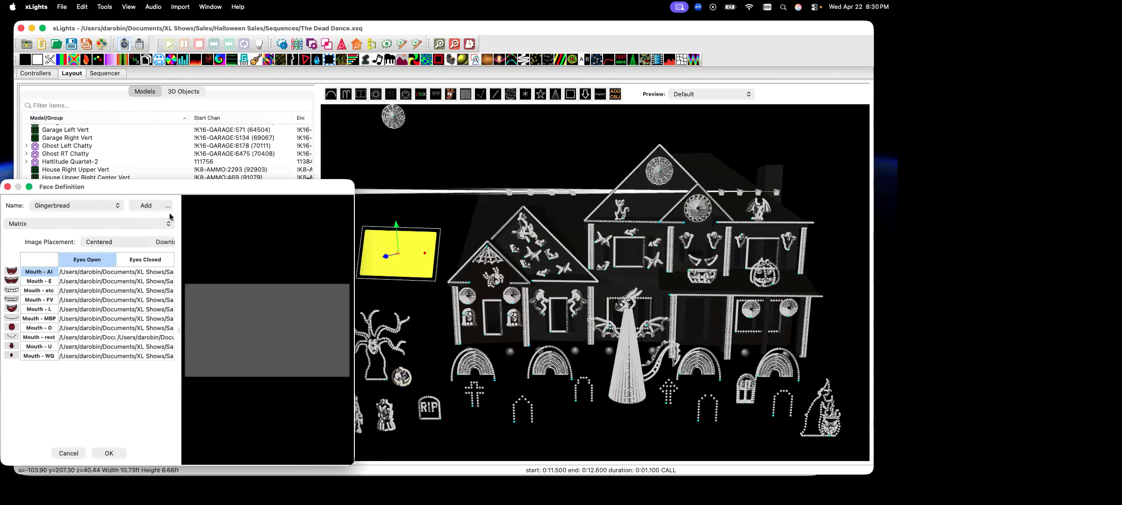
Add a new face definition named For Class to the Matrix model.
click(145, 206)
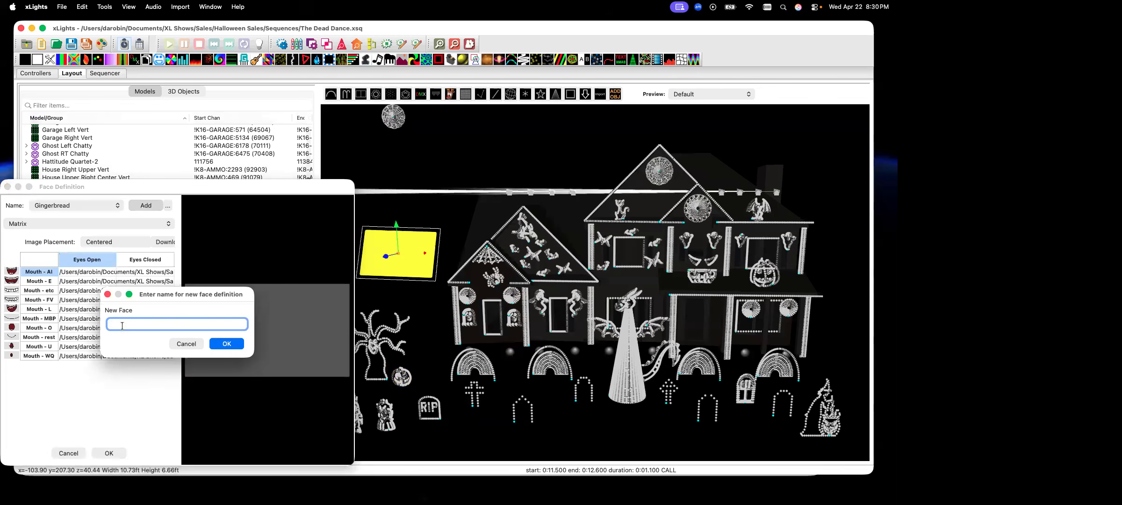
text(FOr Class)
click(117, 324)
key(BackSpace)
text(o)
click(223, 343)
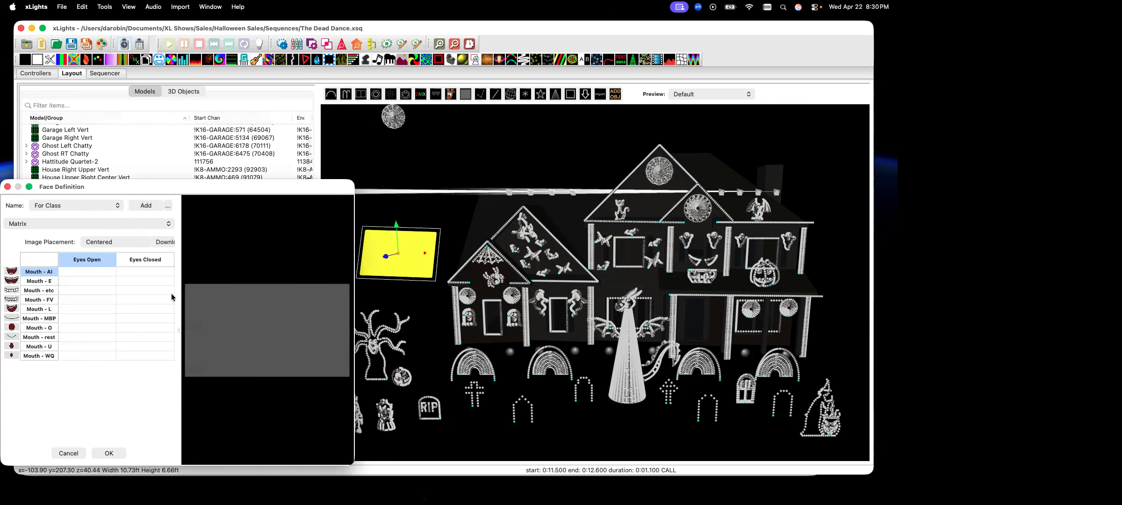
Open the downloadable face library and preview the Casper, Ghost and Ghostbuster Logo faces among the Halloween Ghosts.
click(165, 242)
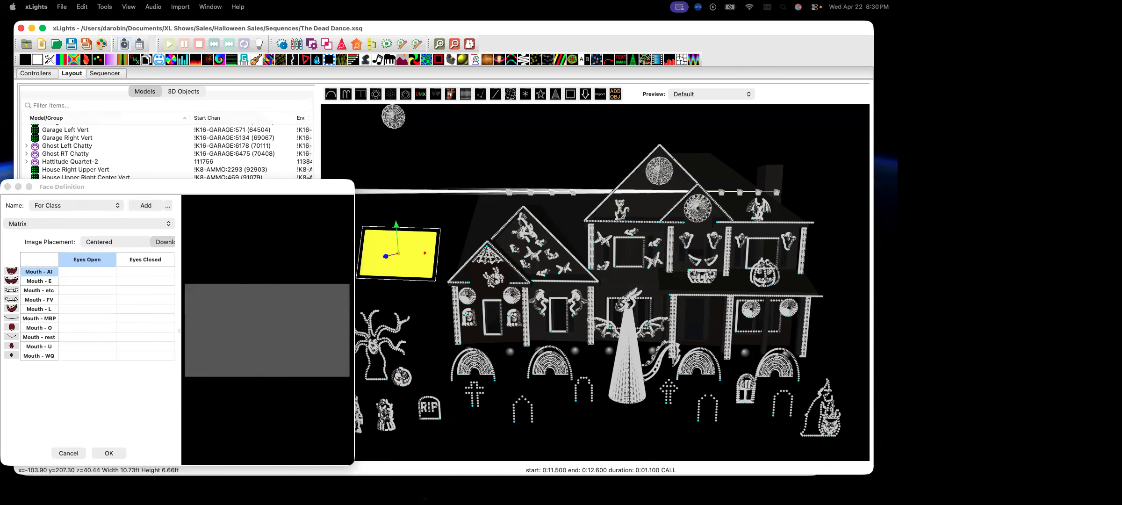
drag(657, 110, 443, 113)
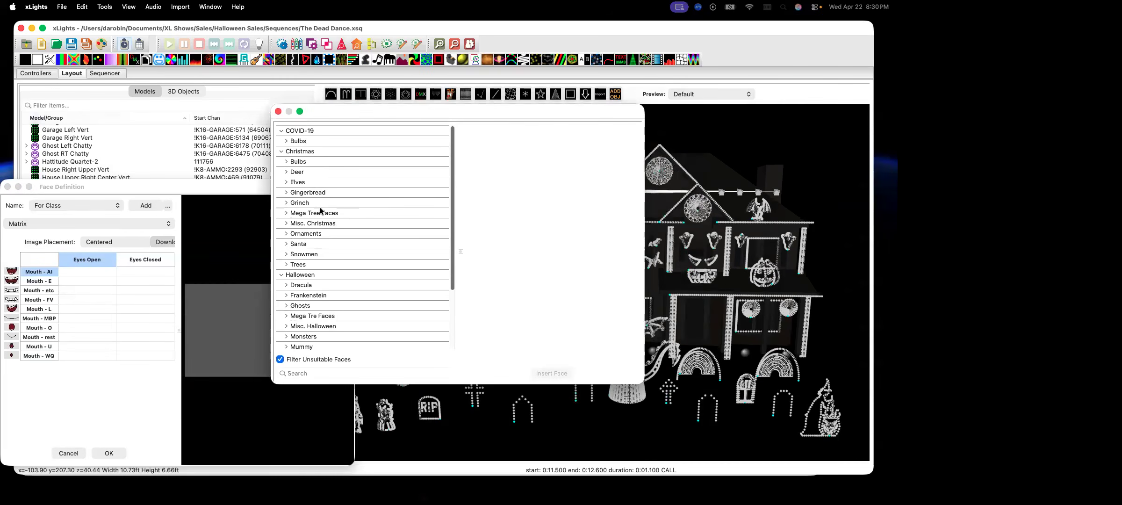
click(287, 306)
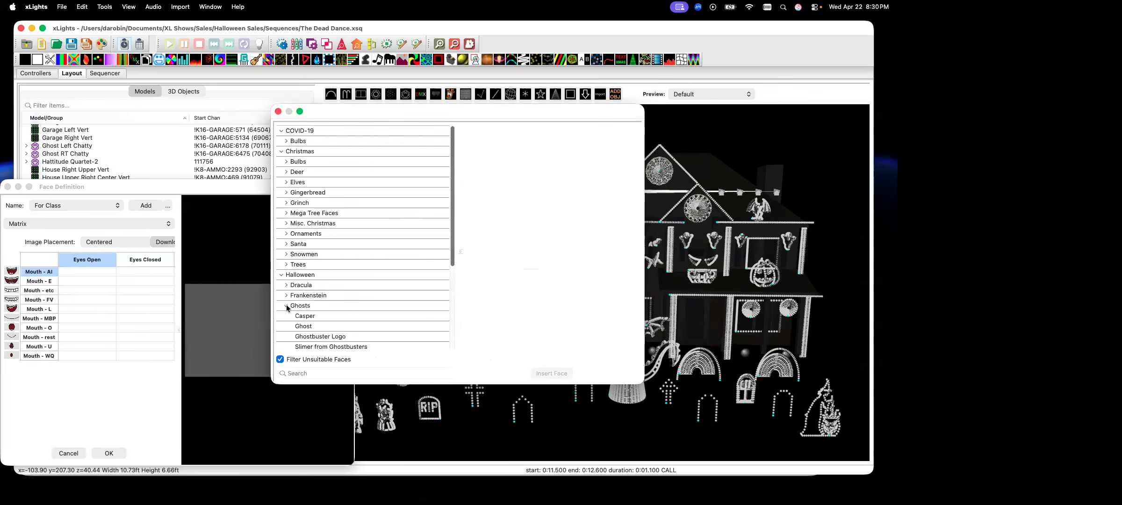
click(304, 316)
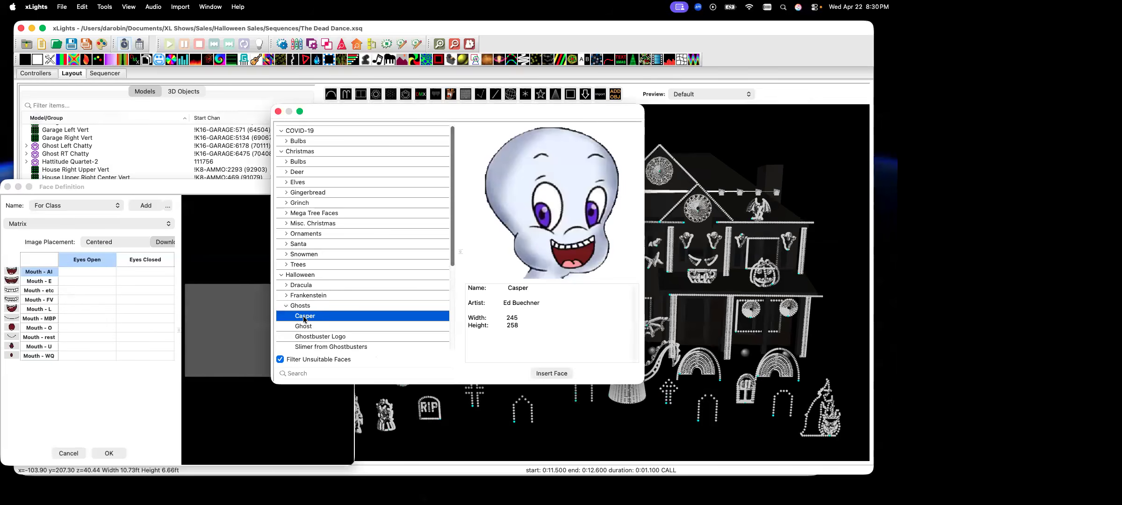
click(307, 328)
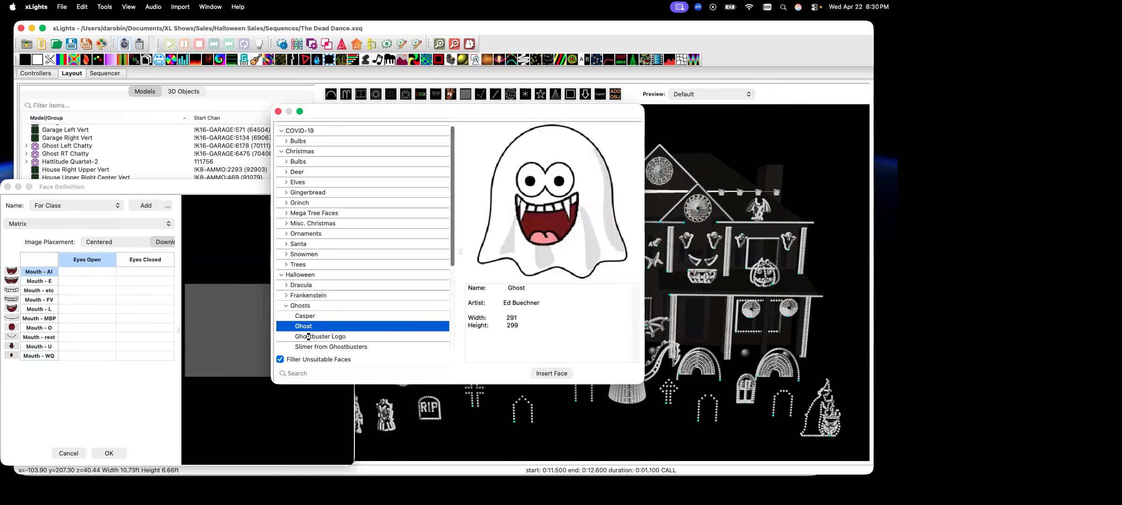
click(310, 336)
click(286, 305)
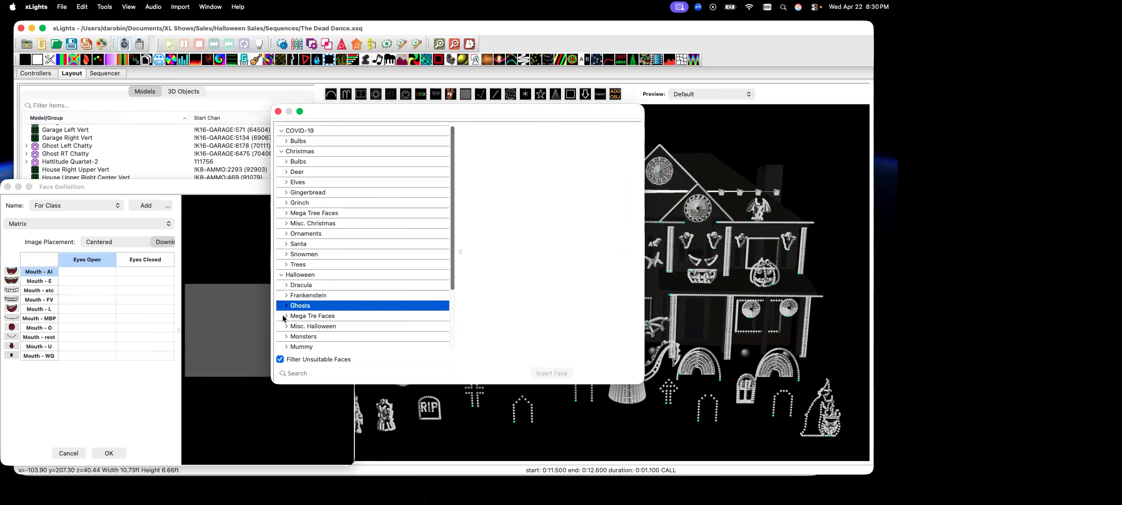
Preview the Frankenstein and Pumpkin faces in the Halloween Mega Tre Faces category.
click(287, 317)
click(322, 327)
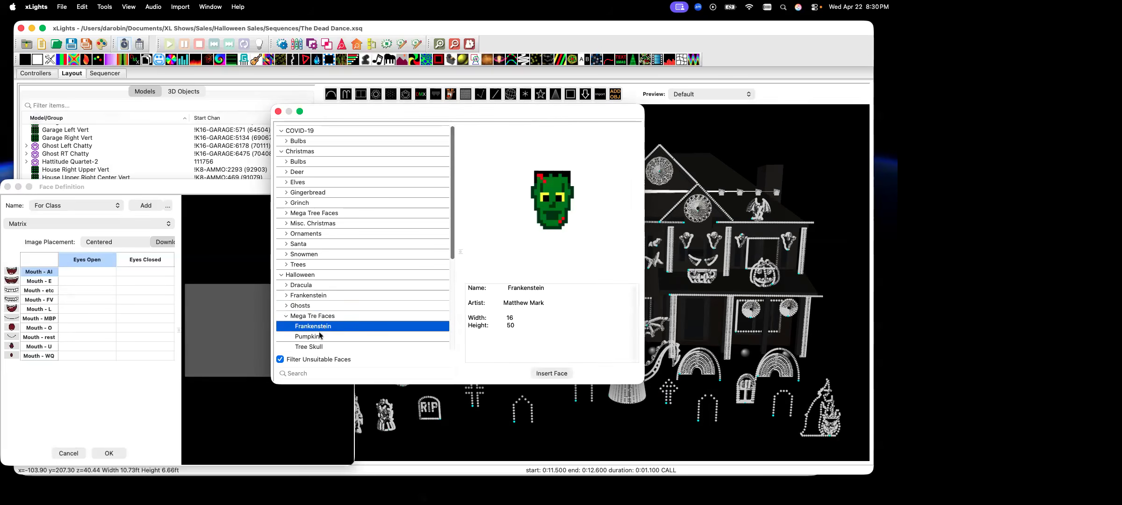
click(320, 336)
scroll(359, 264, down, 1)
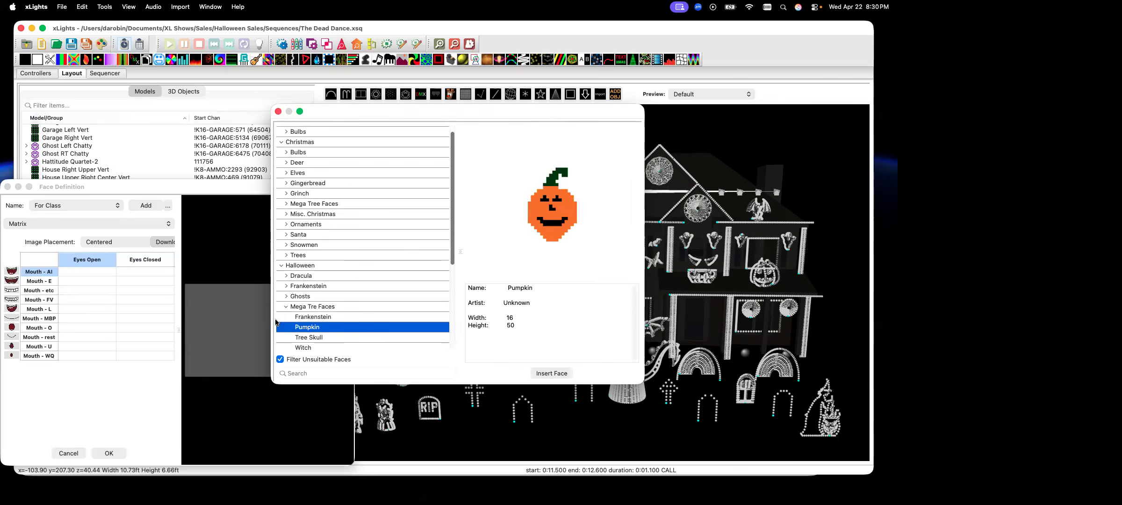
click(287, 308)
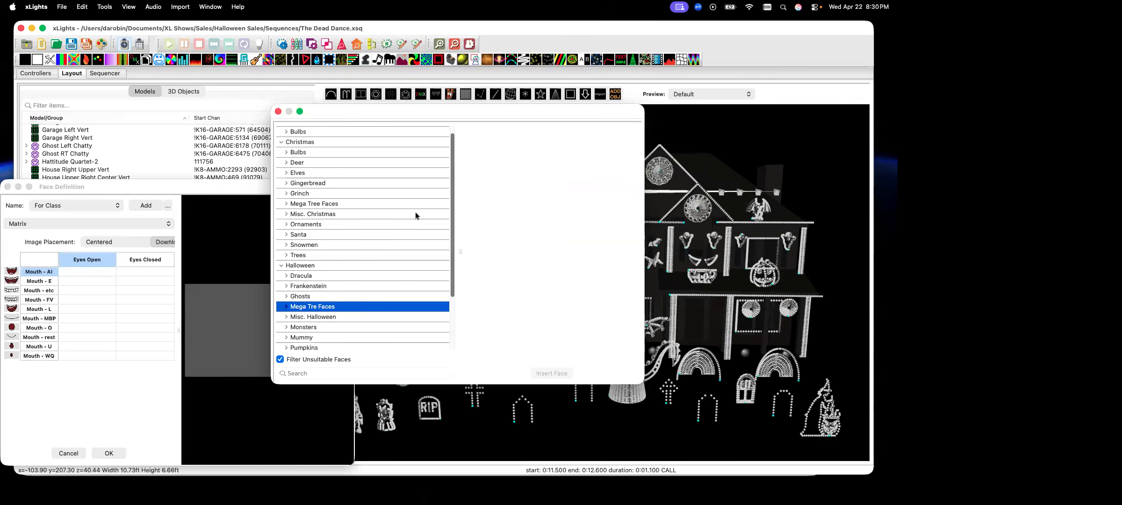
drag(452, 233, 455, 265)
click(286, 260)
click(301, 270)
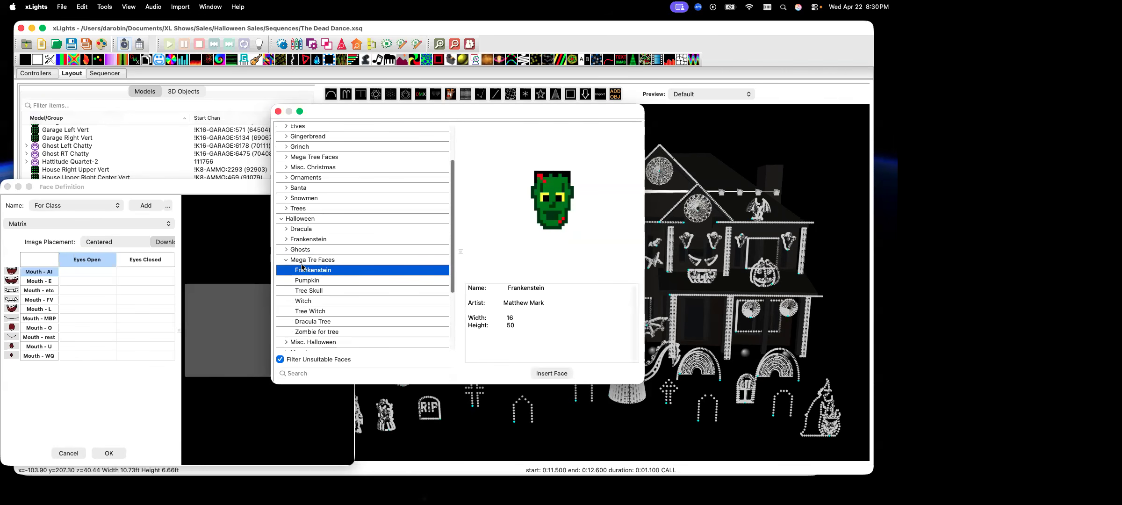
click(286, 260)
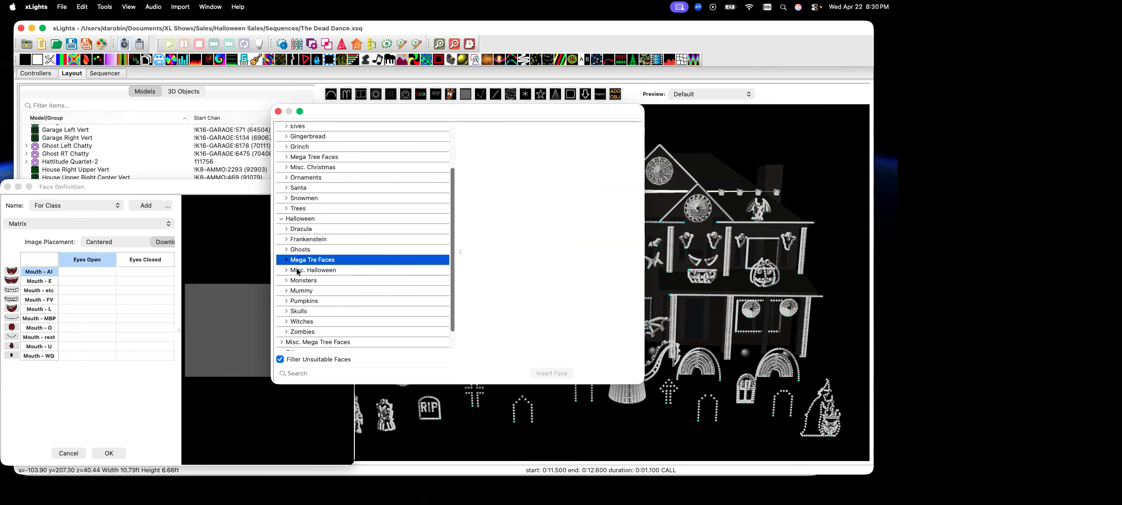
Preview the Odd Face, Jack Skelton and Christmas Jack faces in the Misc. Halloween category.
click(286, 270)
click(304, 280)
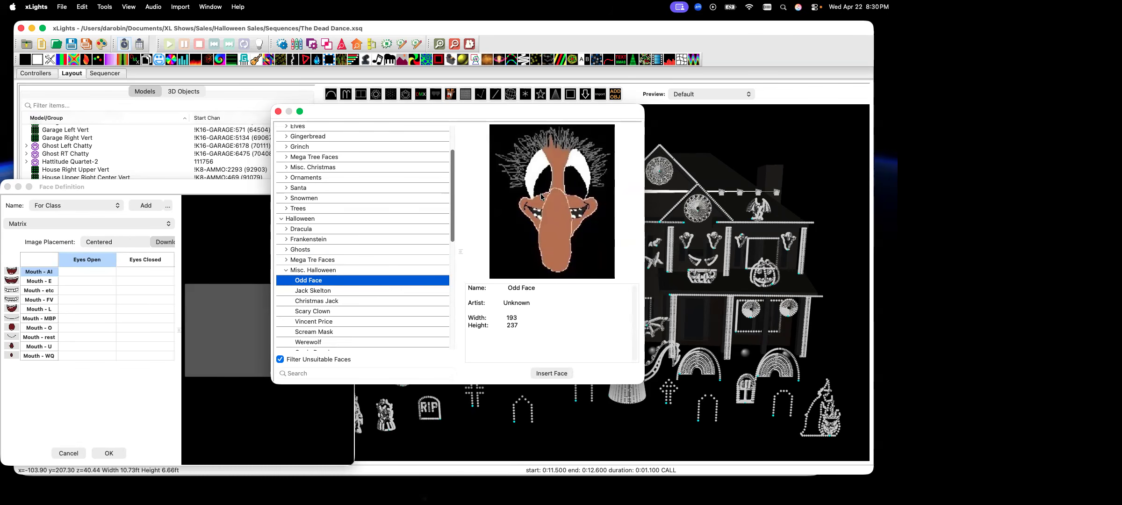
click(311, 290)
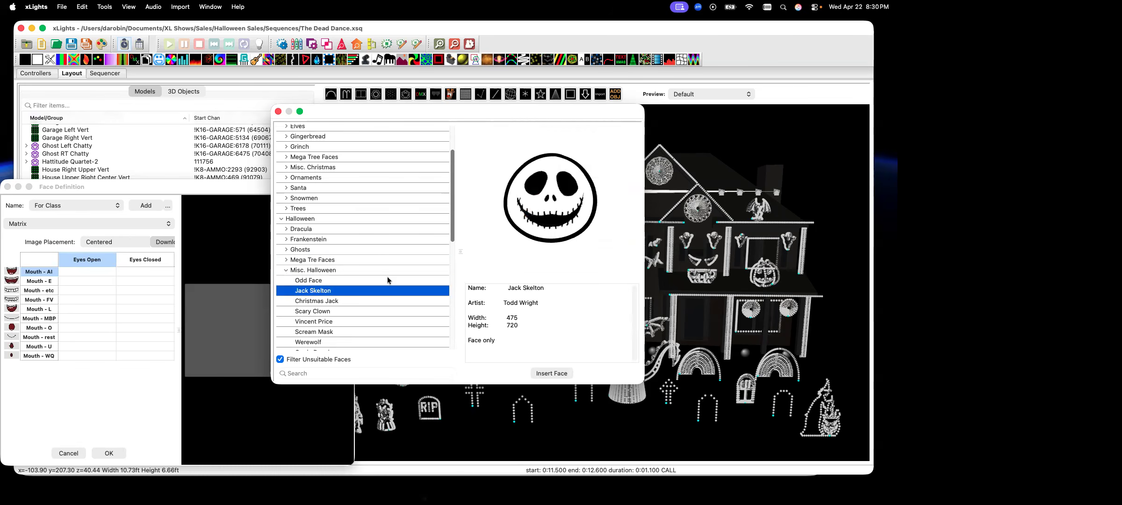
click(308, 301)
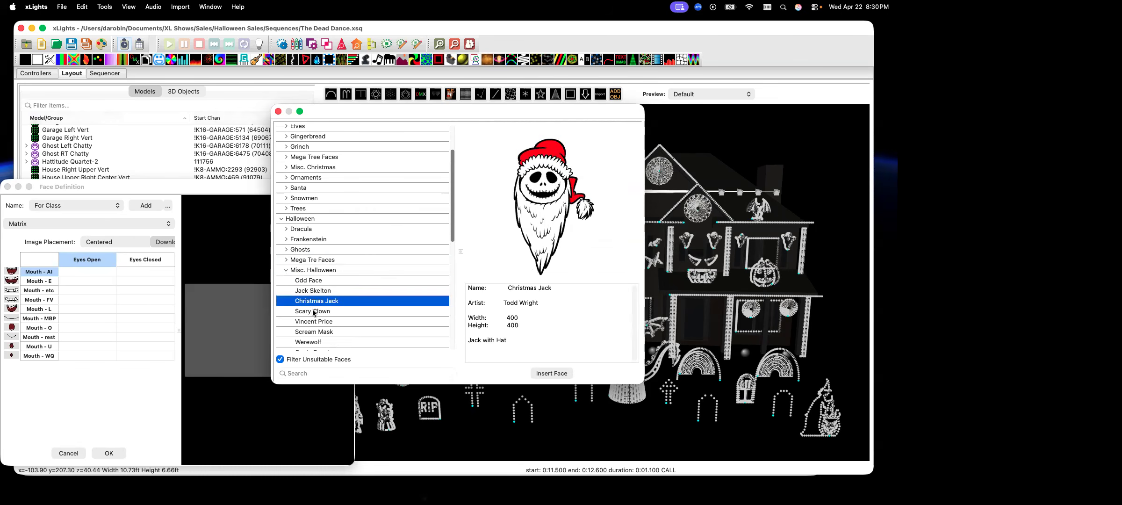
Insert the Scary Clown face into the Matrix model's For Class definition, save it, and recheck the stored mouth images.
click(314, 312)
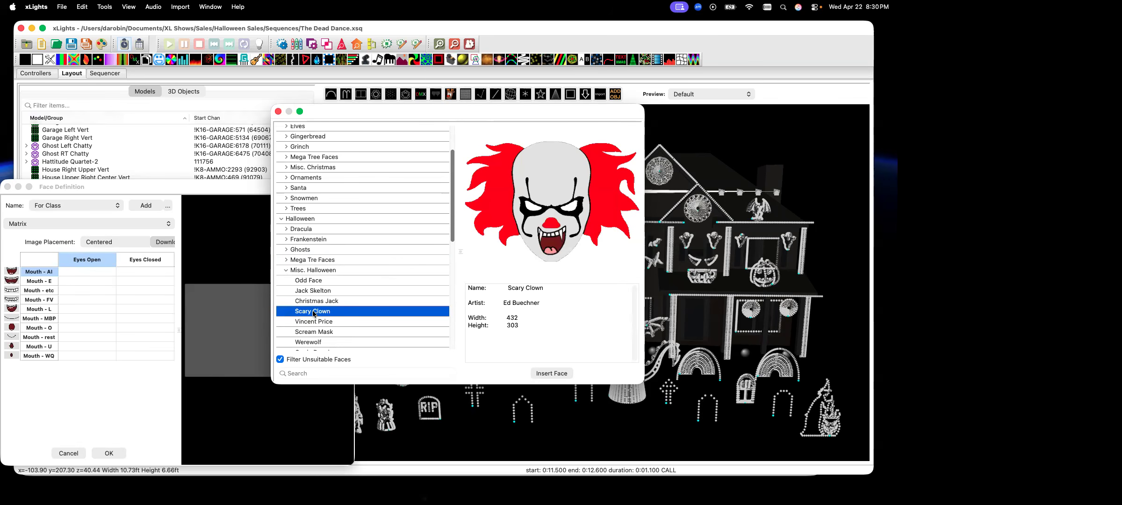
click(538, 372)
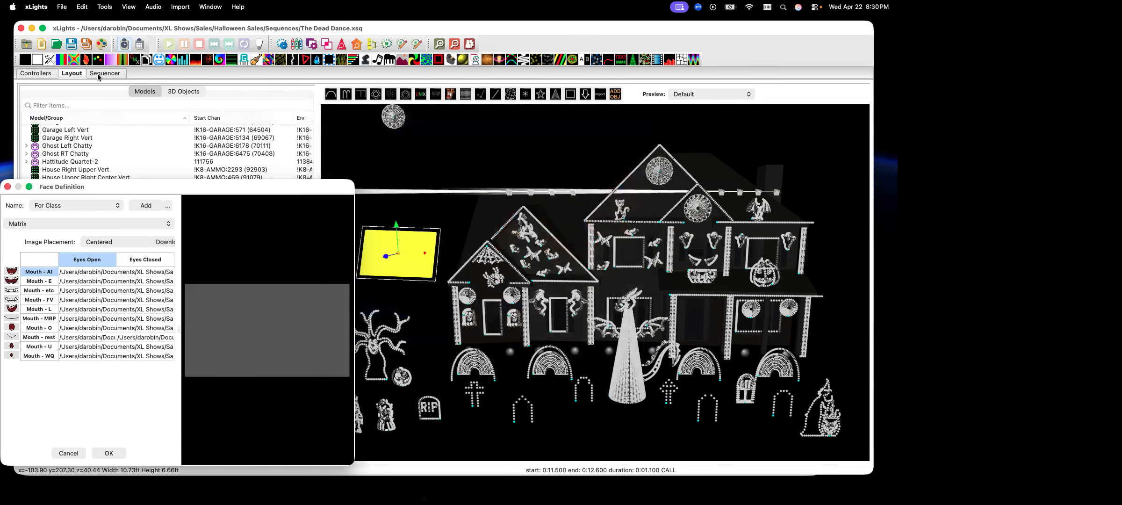
click(109, 453)
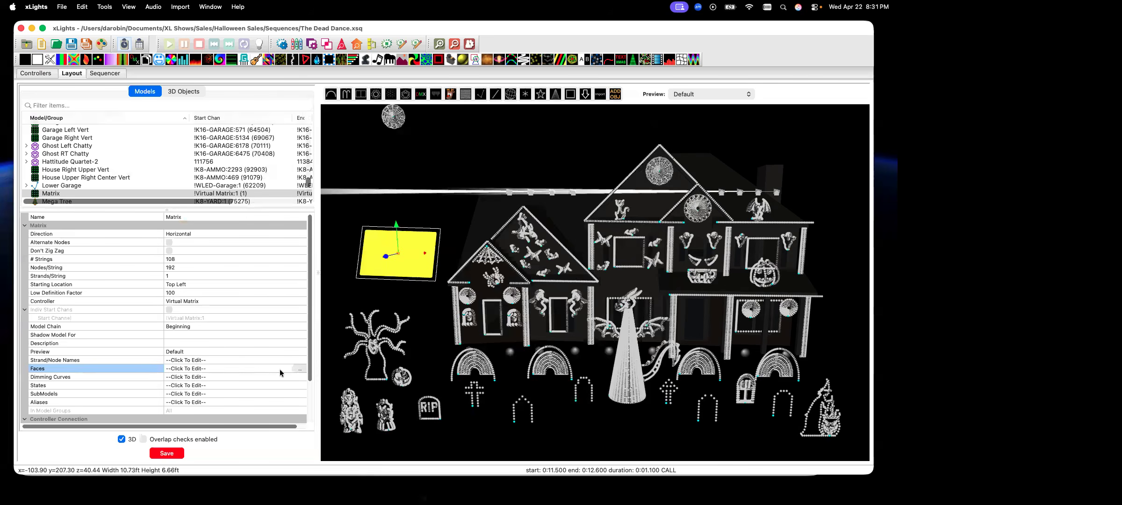
click(298, 369)
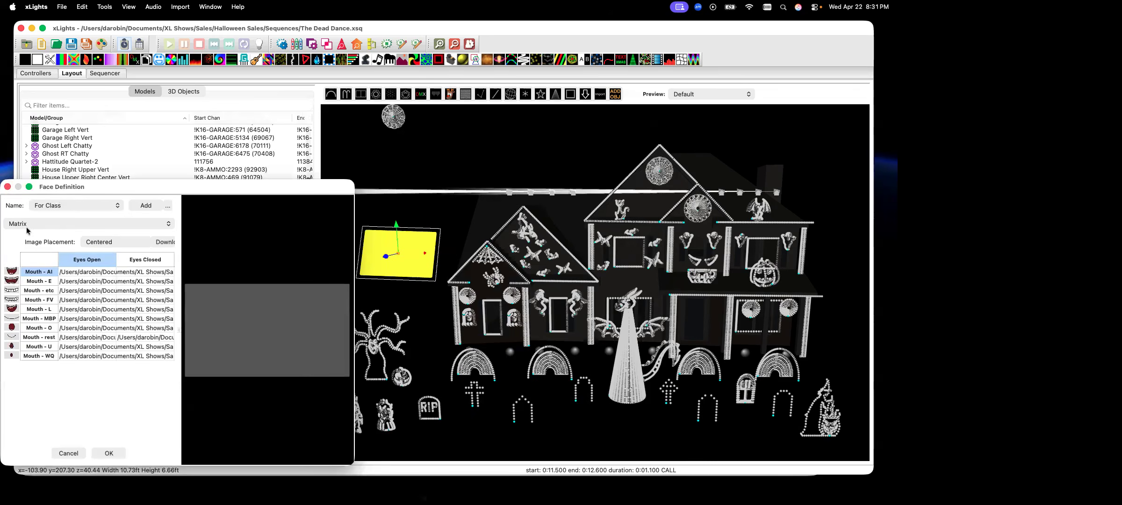
click(109, 453)
Set the Matrix Faces effect in the sequence to the For Class face definition and the TheDeadDance timing track.
click(104, 73)
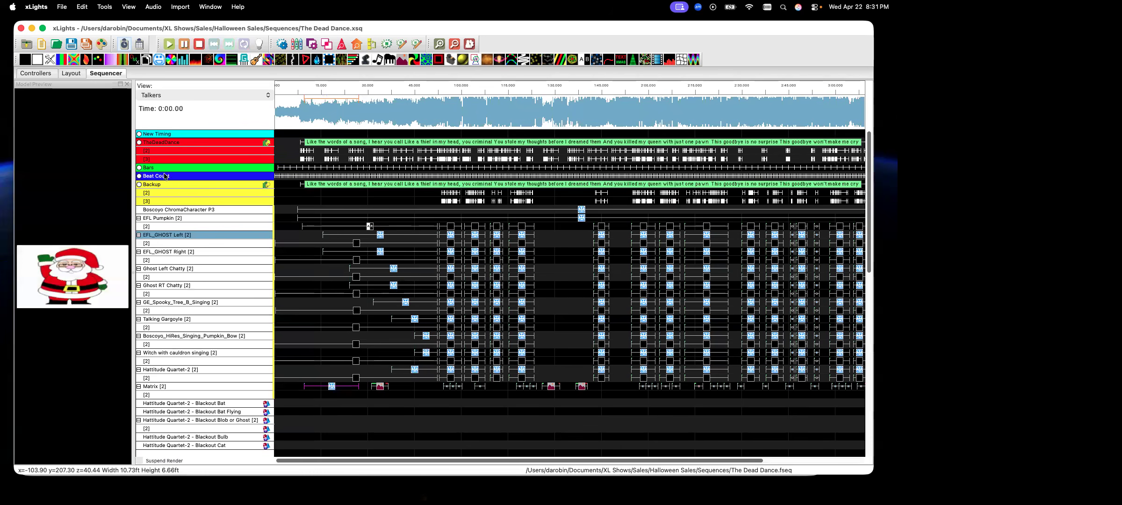
drag(1, 93, 548, 101)
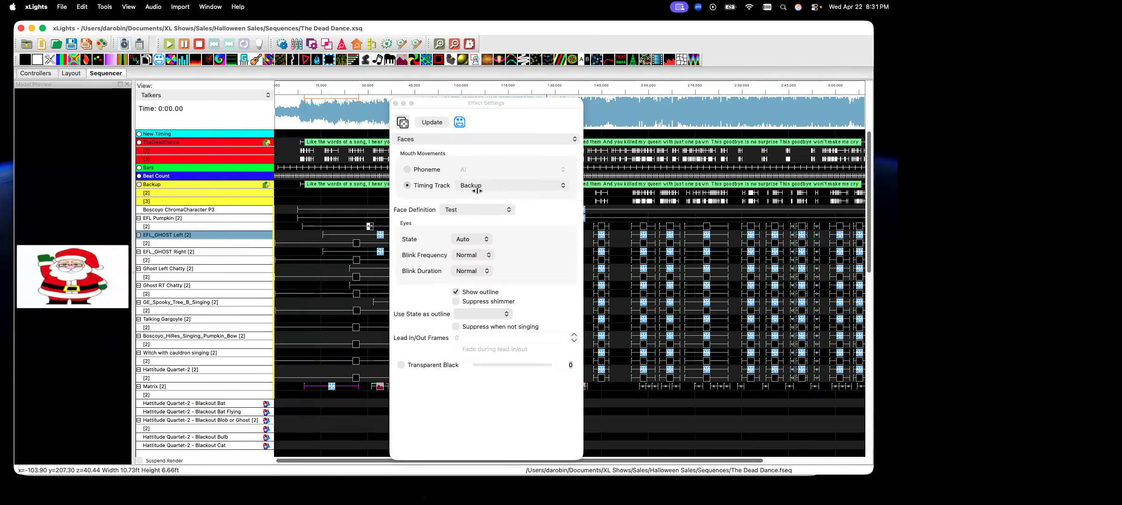
click(509, 209)
click(452, 152)
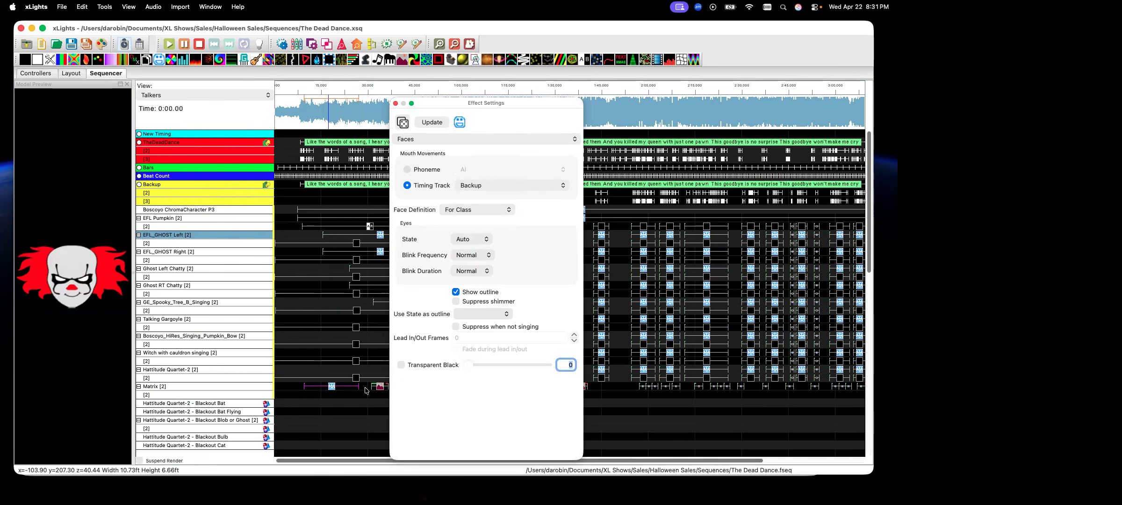
click(563, 187)
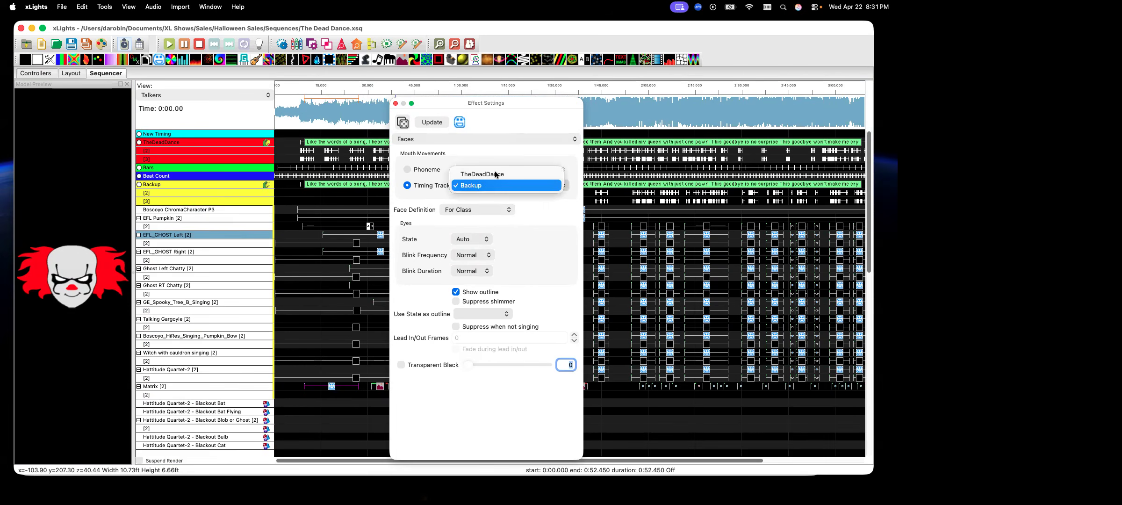
click(497, 174)
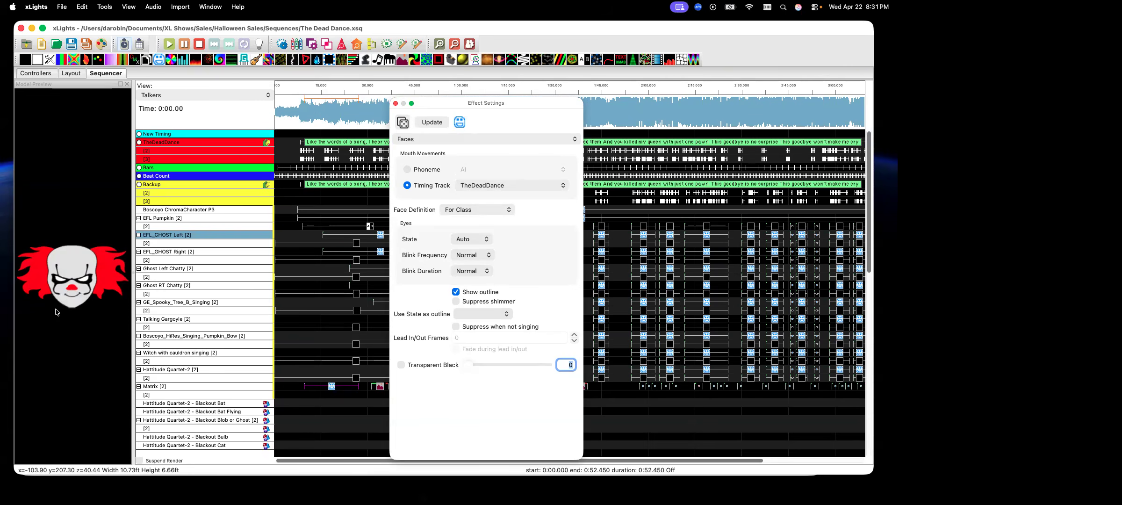
click(315, 390)
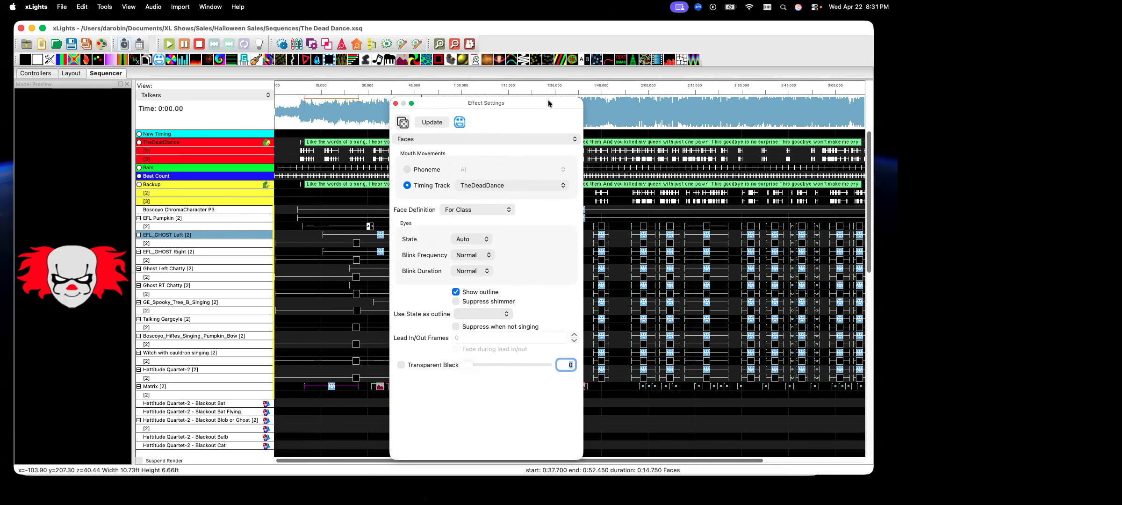
drag(449, 103, 0, 91)
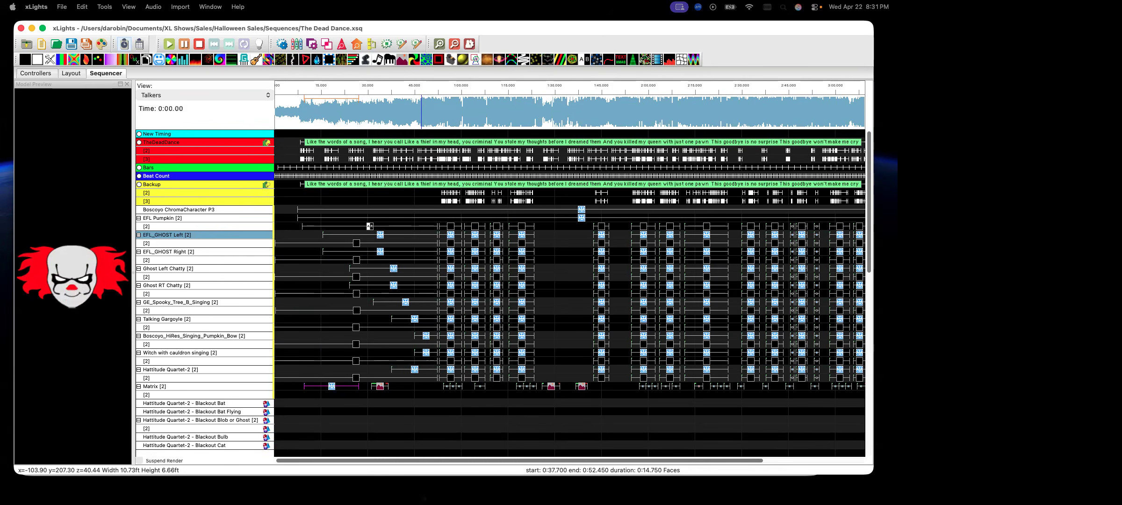
Select the SnowGlobe model in the layout and open its face definition.
click(83, 74)
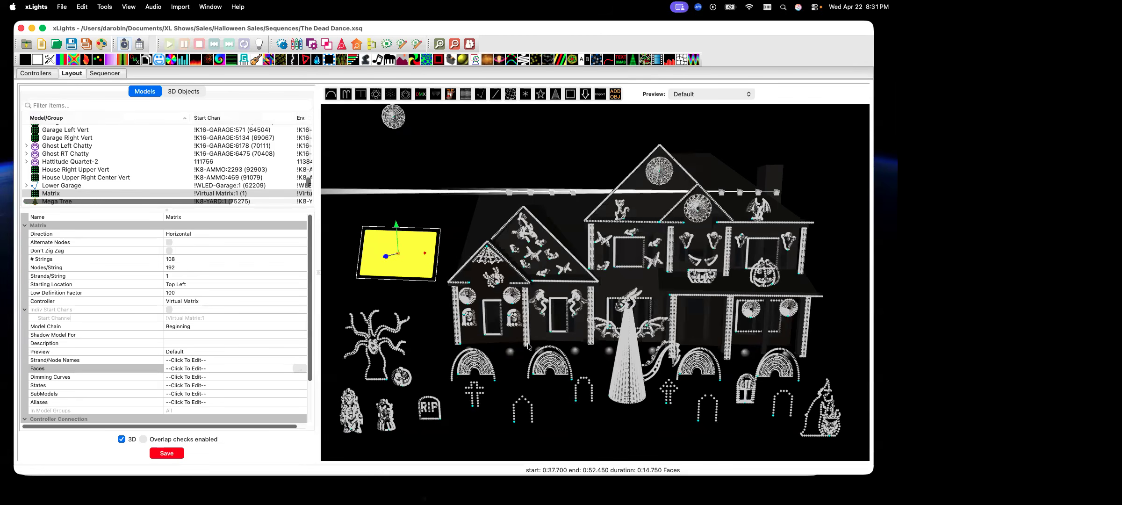
scroll(519, 339, down, 5)
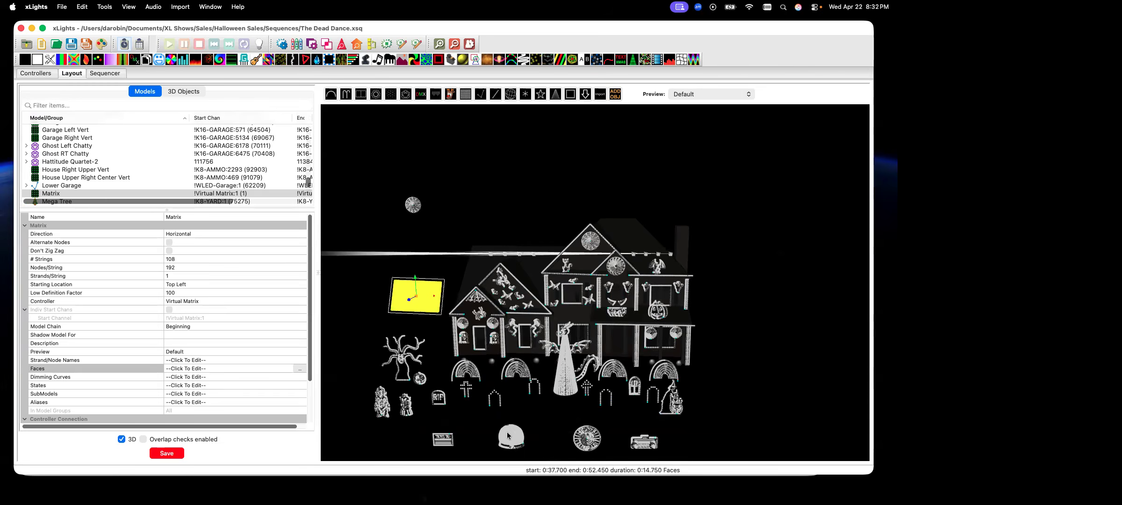
click(509, 435)
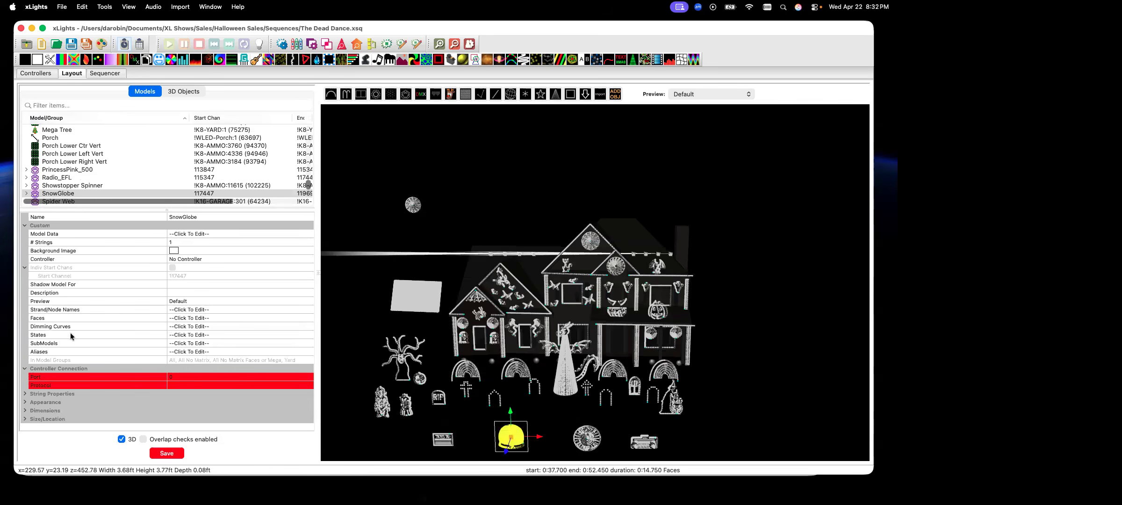
click(281, 318)
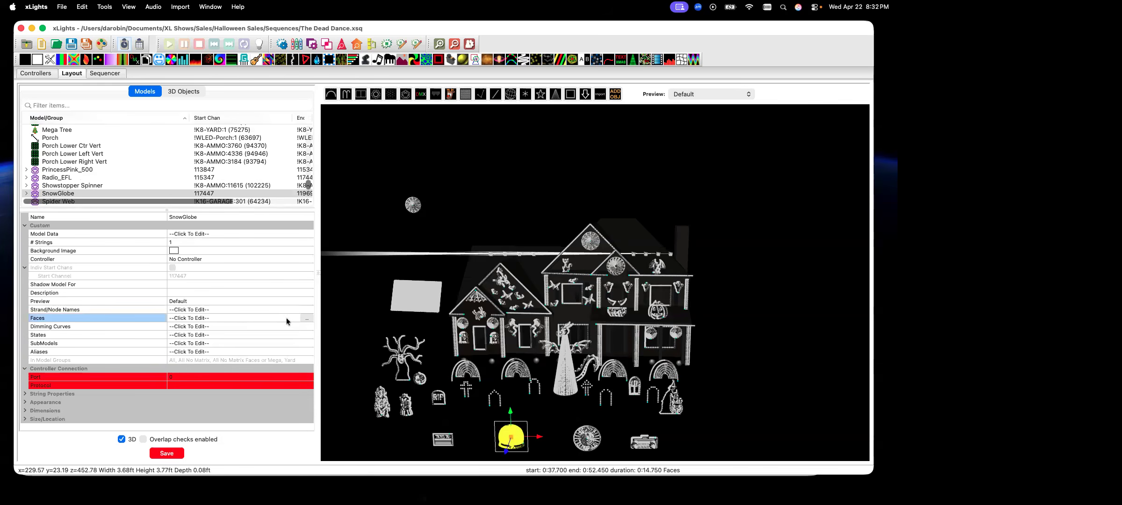
click(307, 320)
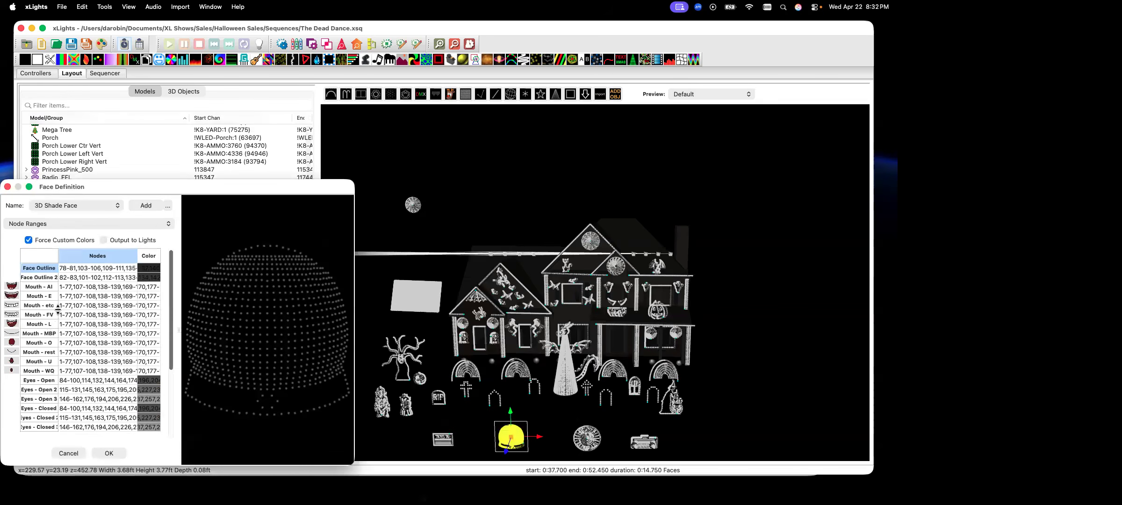
Examine the Mouth - AI, Mouth - E and Mouth - L node ranges of the SnowGlobe's 3D Shade Face.
click(73, 289)
click(80, 297)
click(103, 324)
Review the SnowGlobe's Abel, Frosty and Green ornament face definitions and their mouth image paths.
click(118, 205)
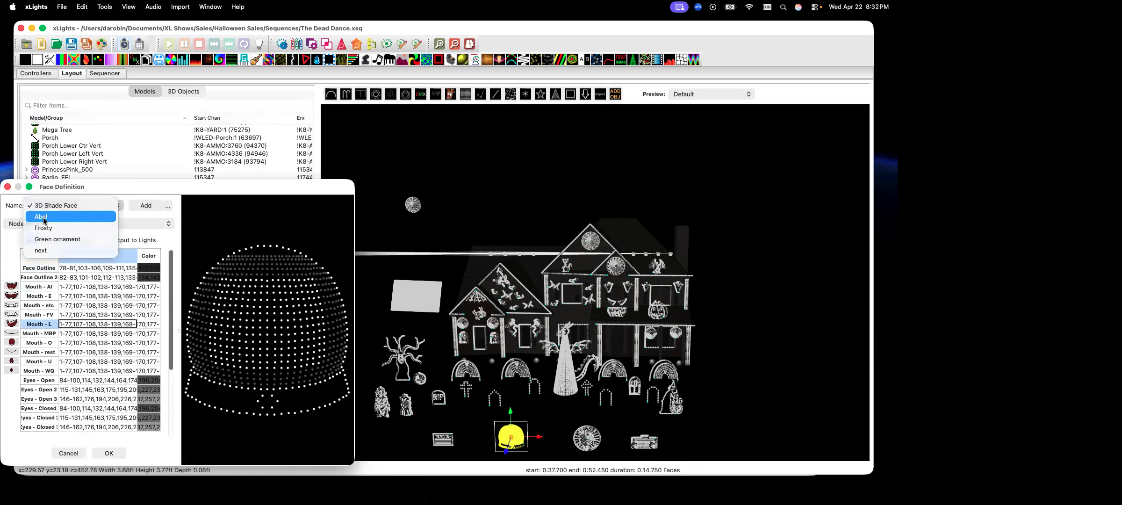
click(45, 219)
click(83, 271)
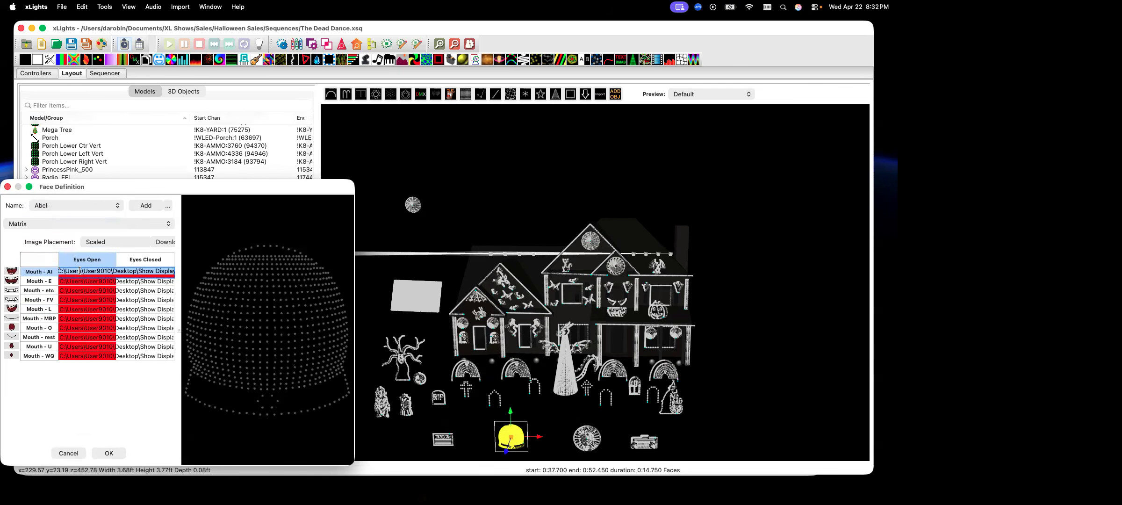
click(78, 281)
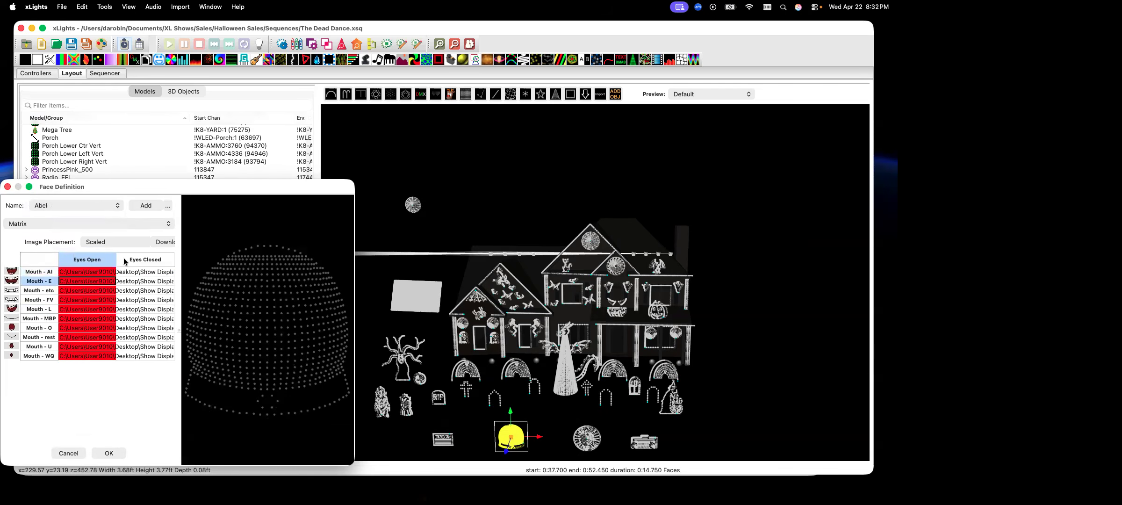
click(118, 206)
click(69, 217)
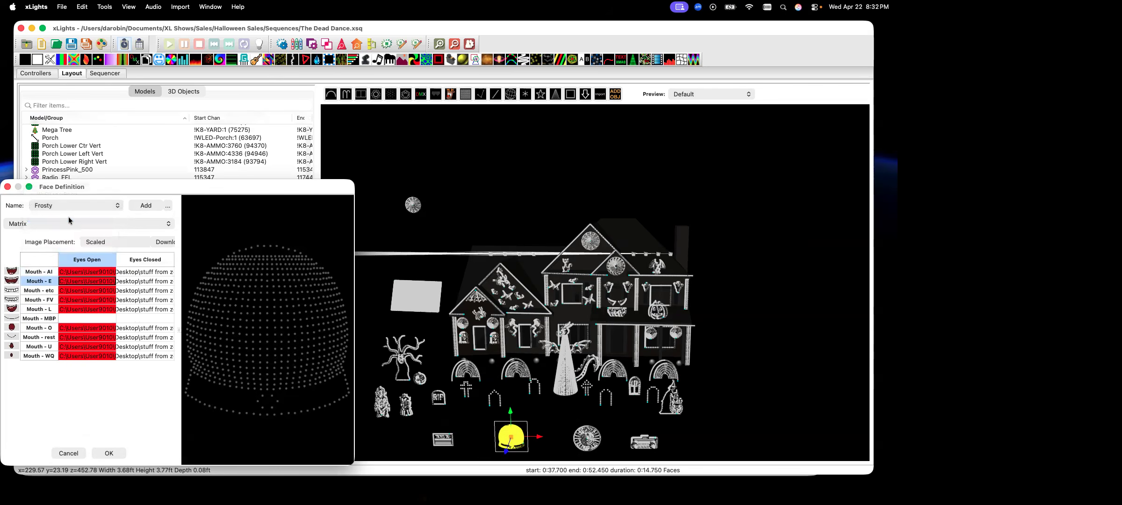
click(68, 208)
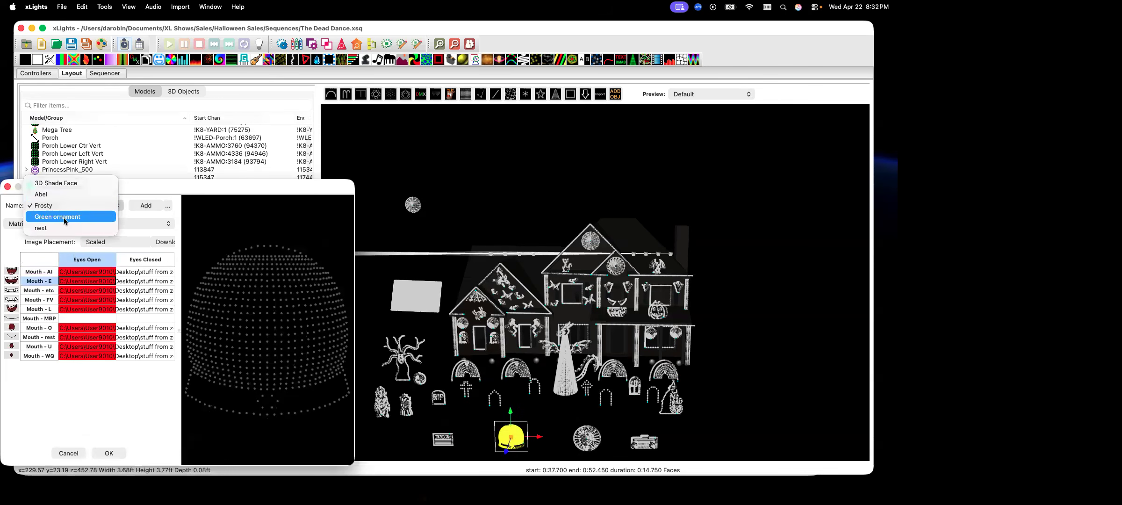
click(64, 217)
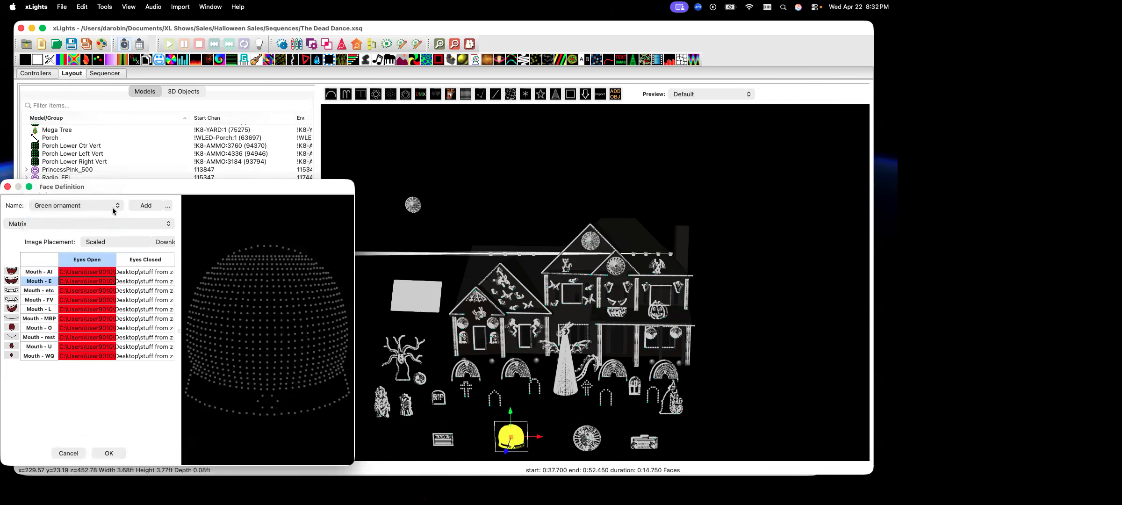
Add a new face definition named Green to the SnowGlobe model.
click(150, 207)
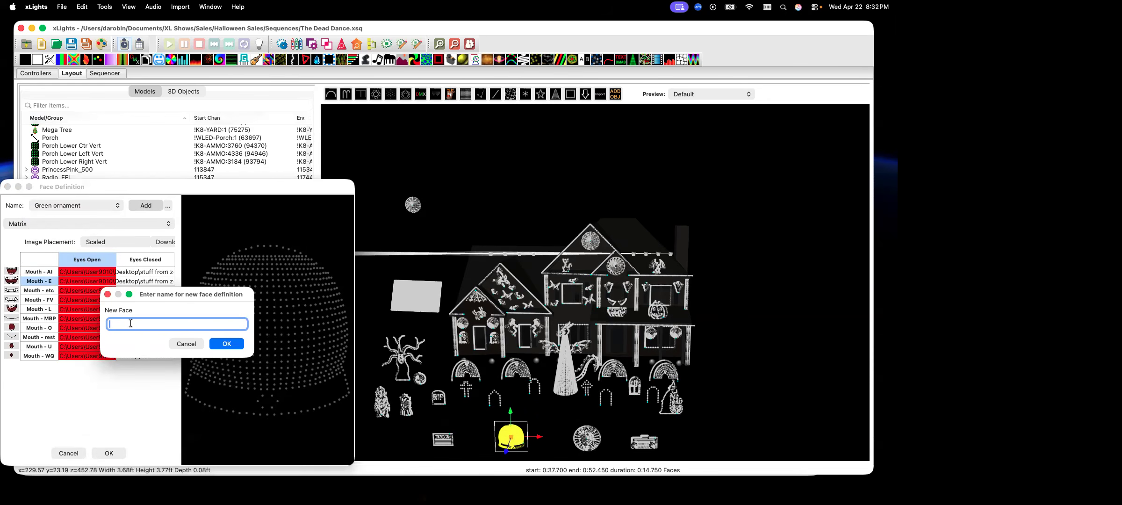
text(Green)
click(235, 344)
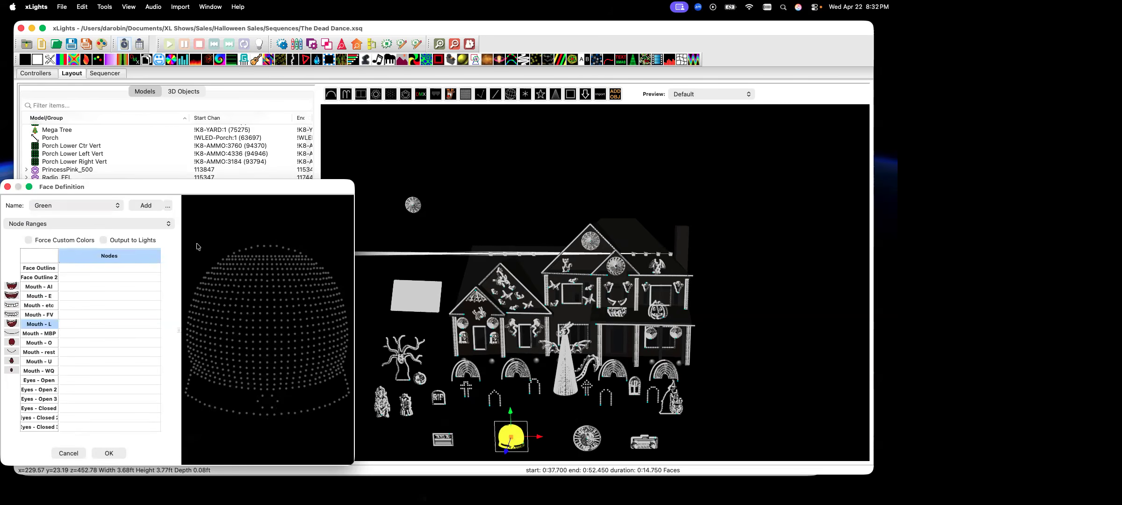
Start importing a face into the Green definition from a file, browsing to the xLights Tools and Accessories folder in Documents.
drag(573, 230, 655, 230)
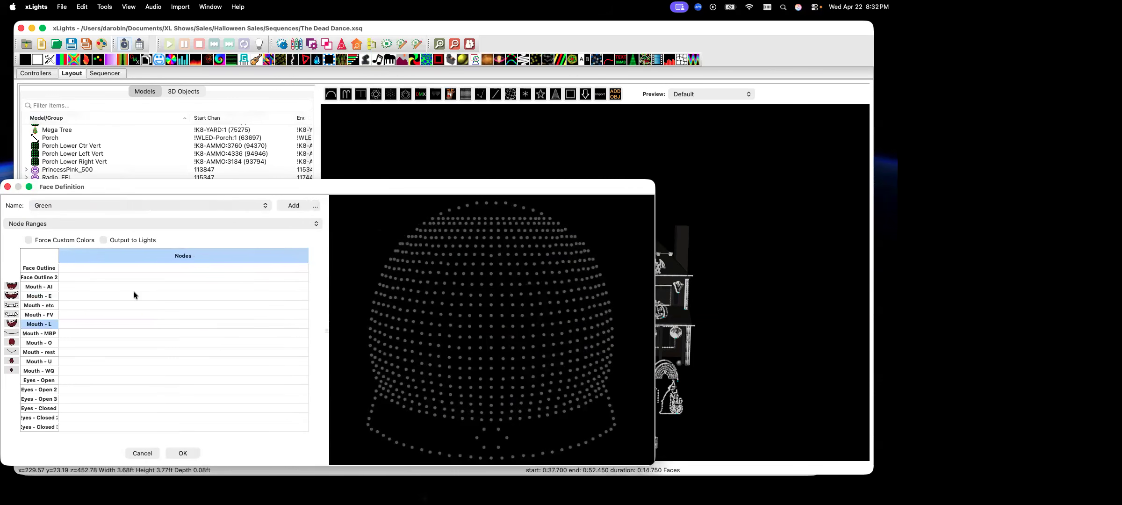
click(316, 206)
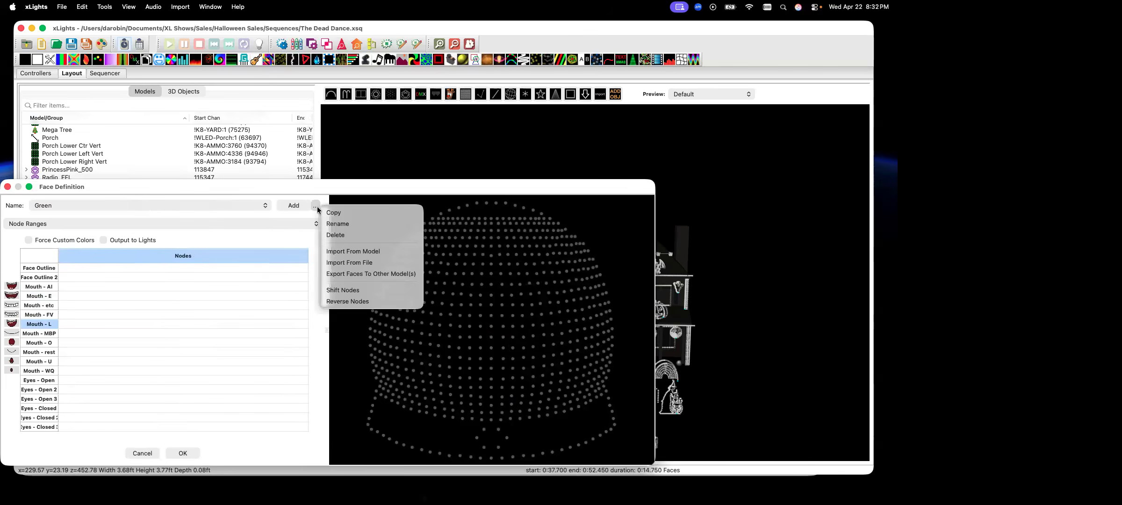
click(354, 264)
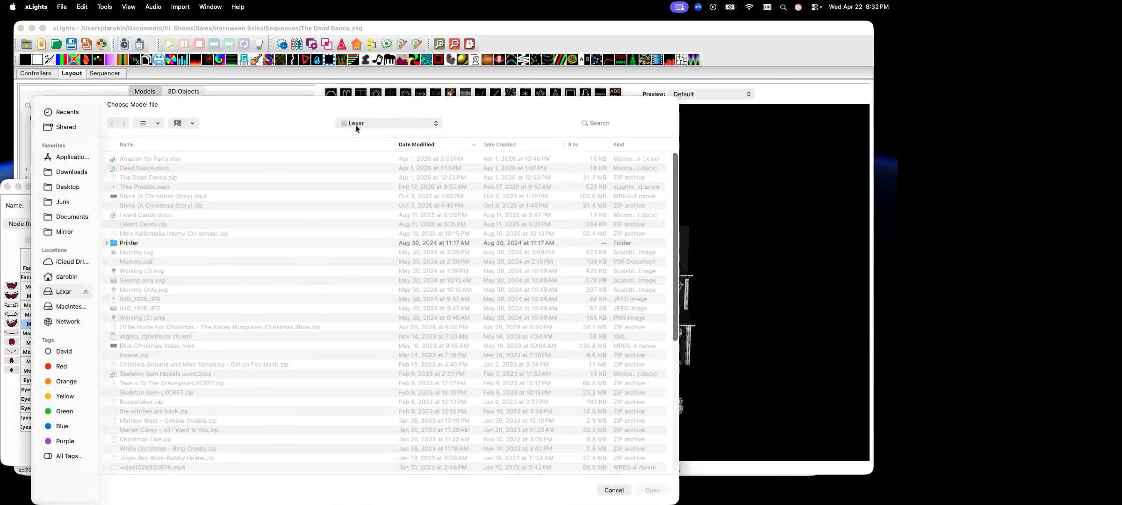
click(364, 125)
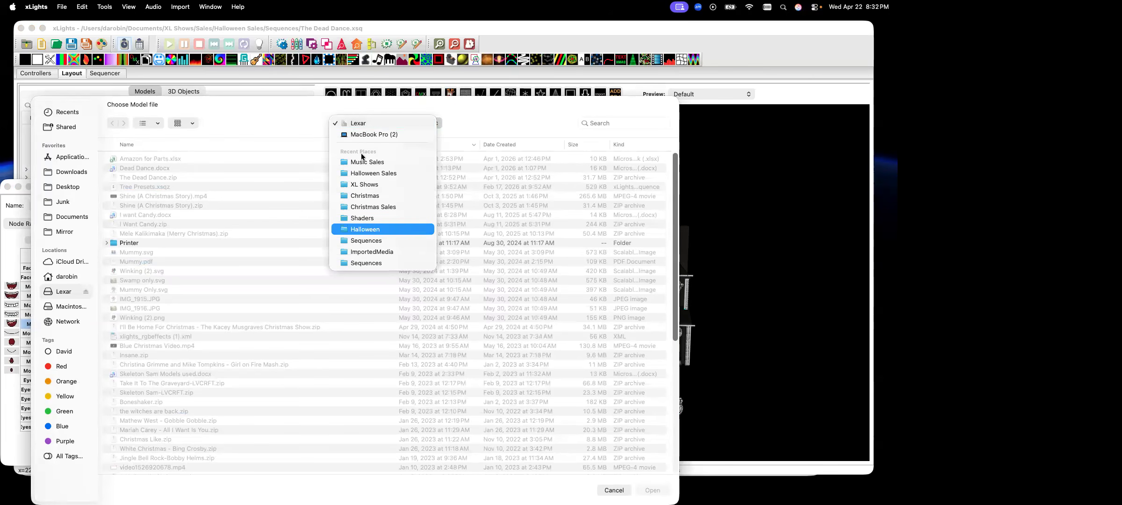
click(393, 134)
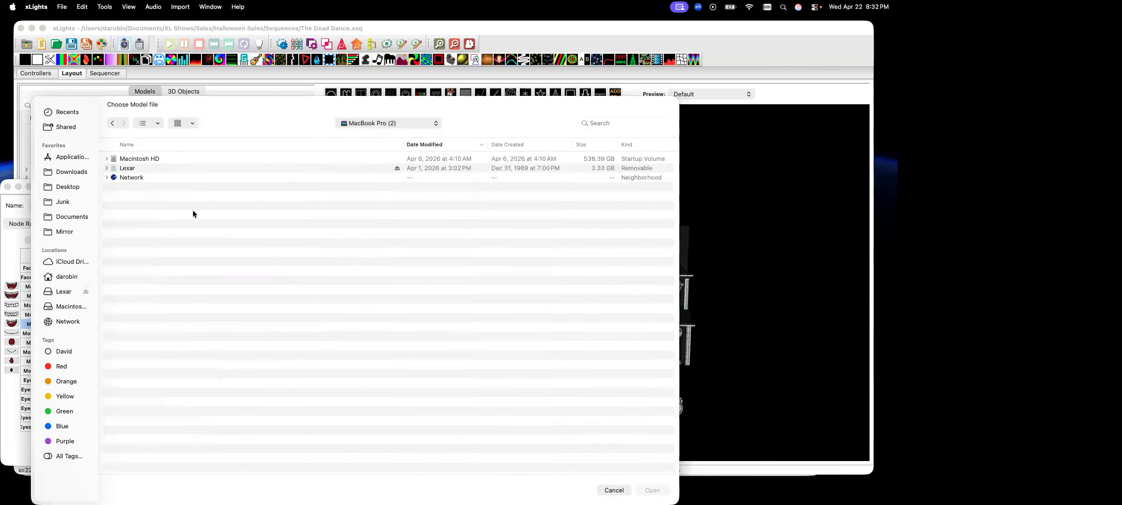
click(70, 217)
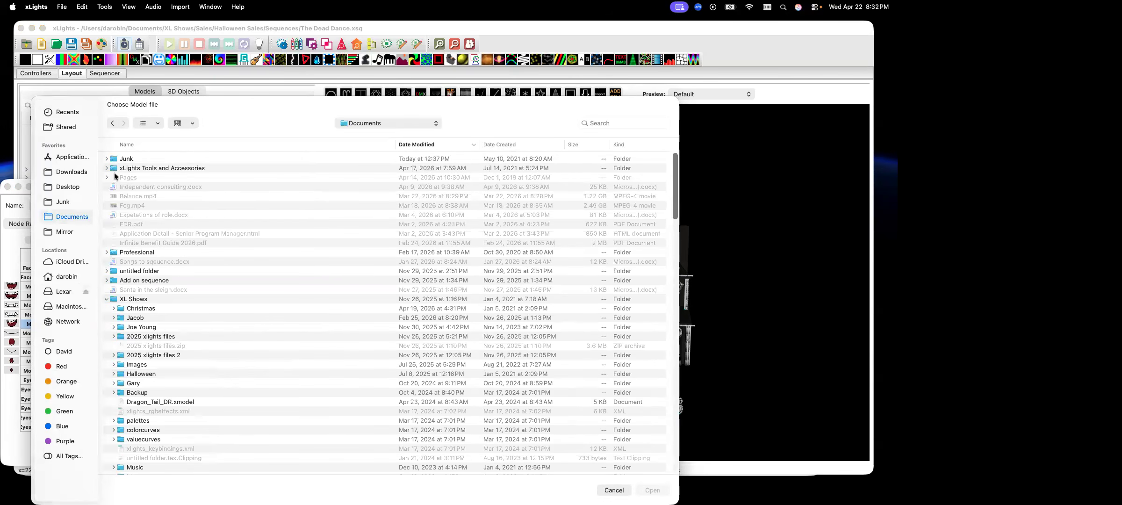
click(107, 168)
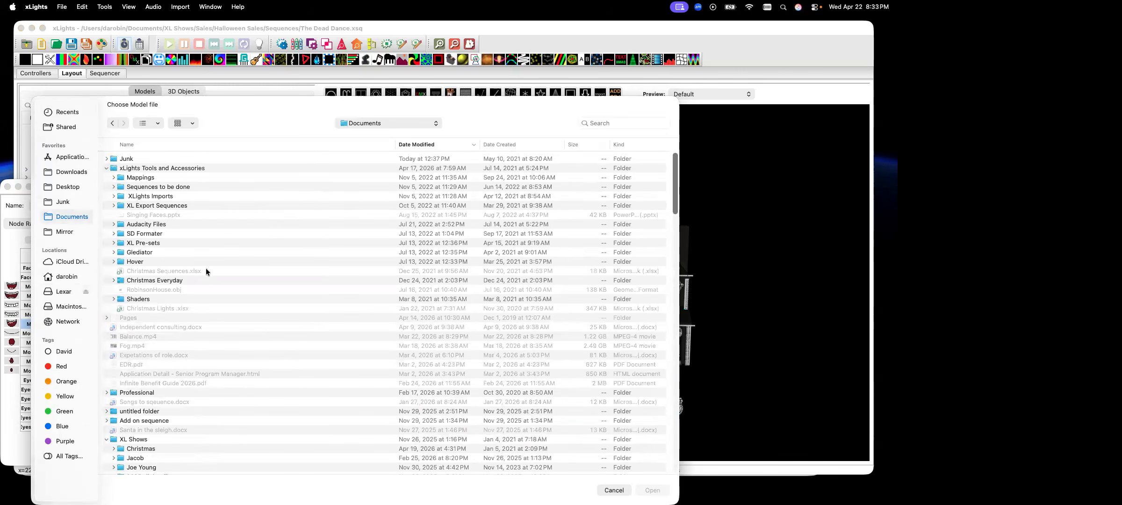
Look through the XLights Imports folder for a model file, and close the file chooser and the face definition without importing.
scroll(207, 269, down, 5)
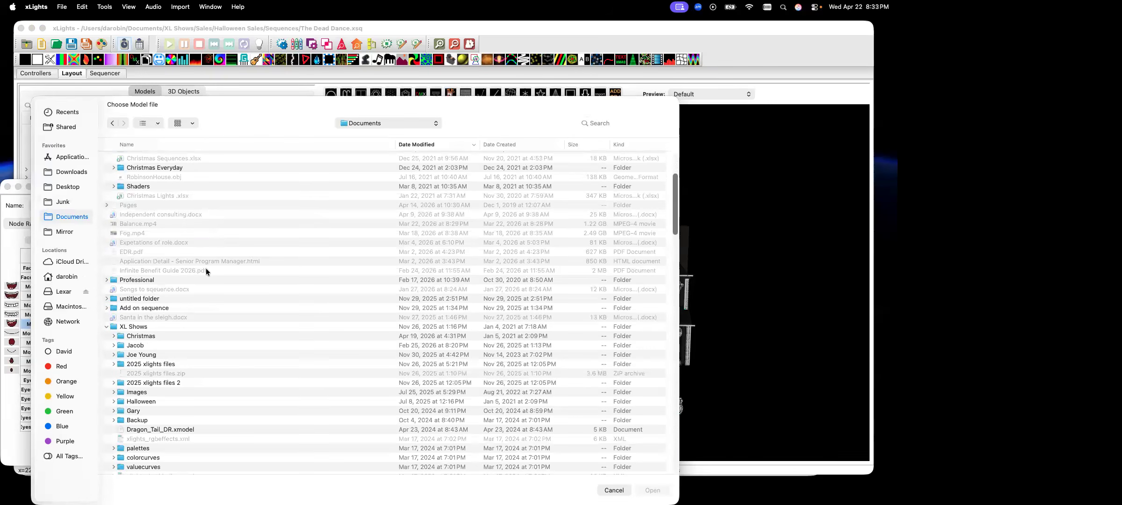
scroll(206, 270, up, 5)
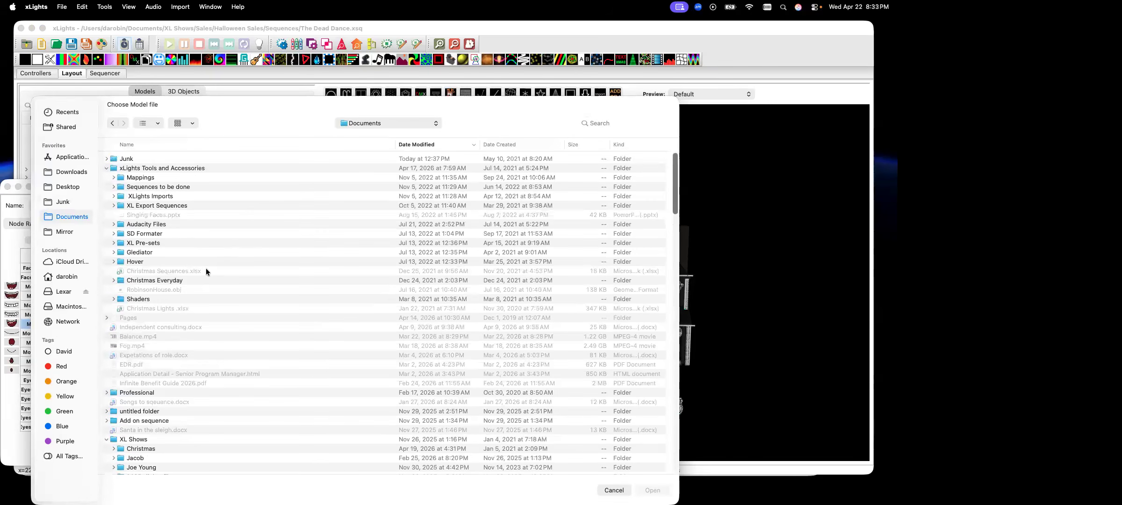
click(113, 197)
click(114, 197)
click(117, 199)
click(114, 197)
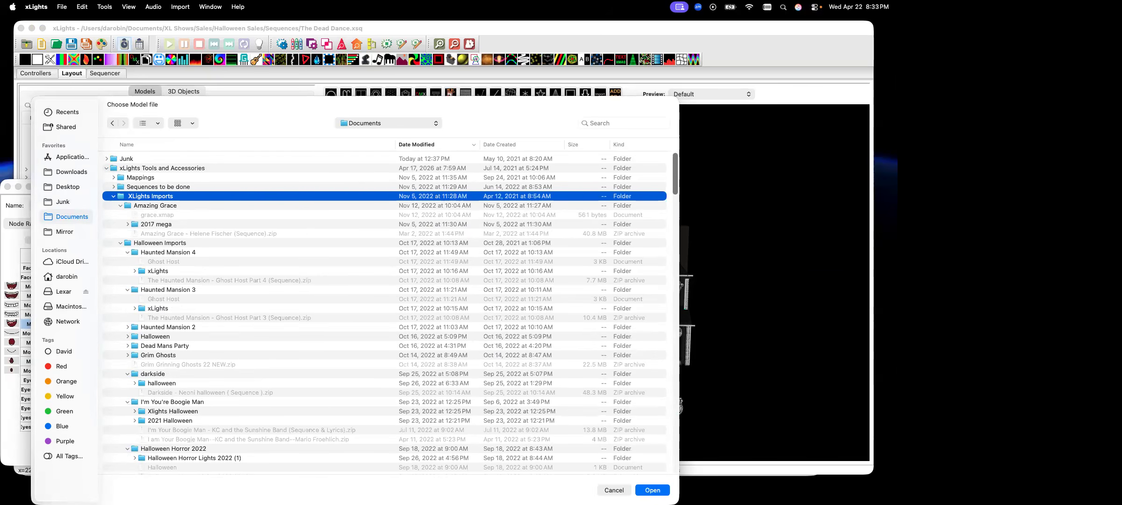
key(super+Down)
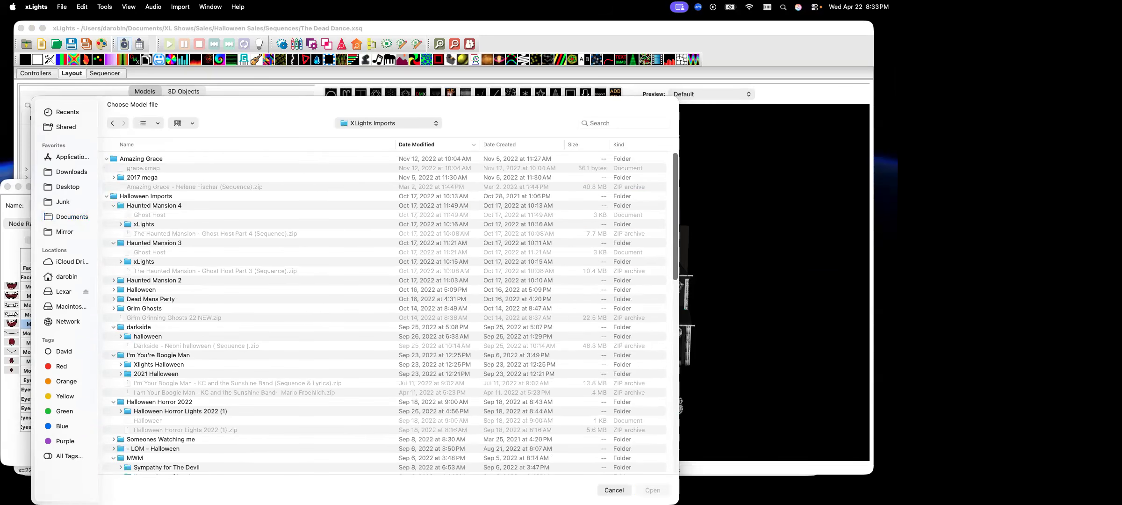
key(Escape)
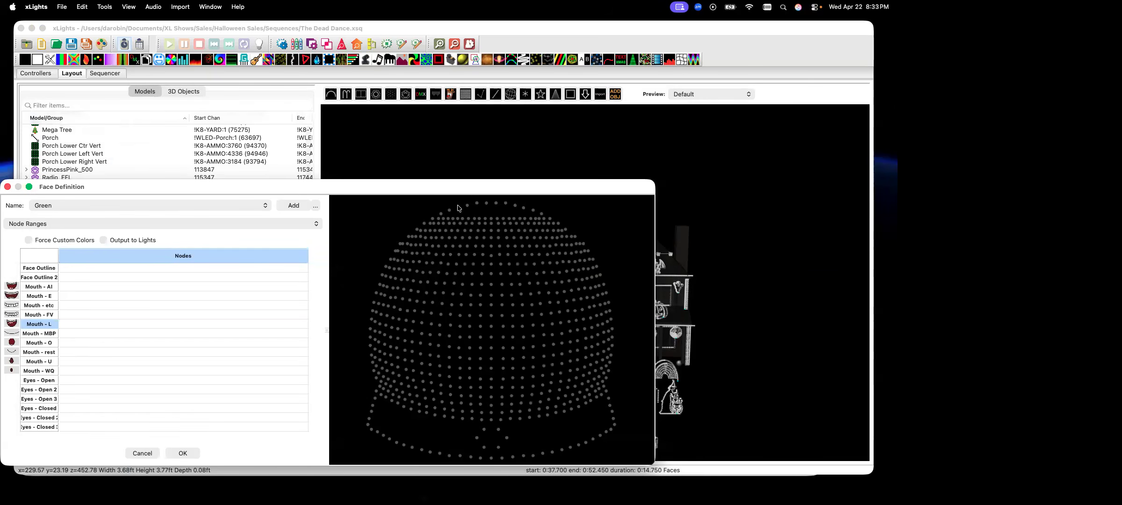
click(143, 454)
Return to the sequencer and zoom in on the timing tracks around 1:04.950.
click(97, 74)
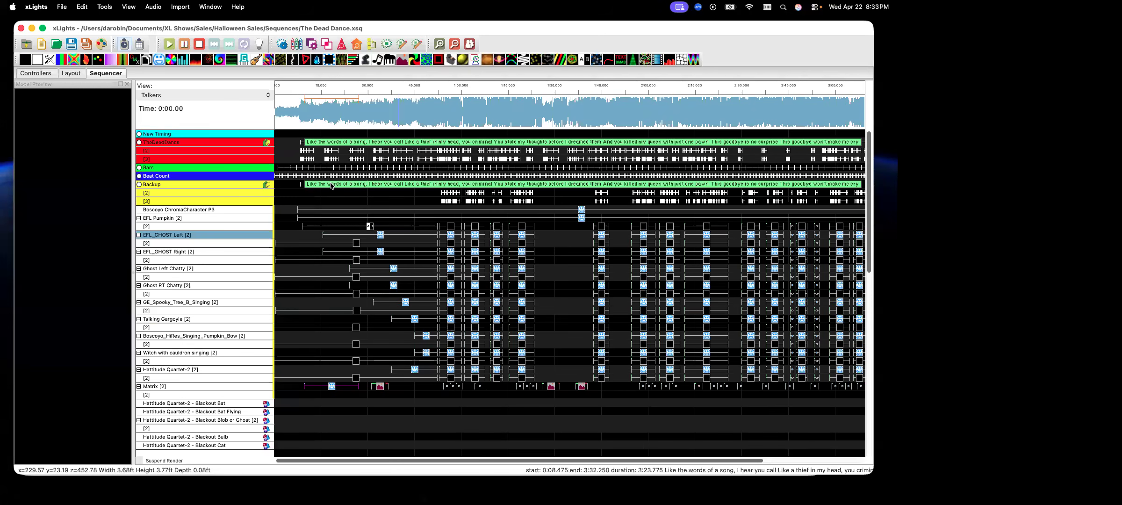
click(476, 108)
scroll(476, 108, up, 3)
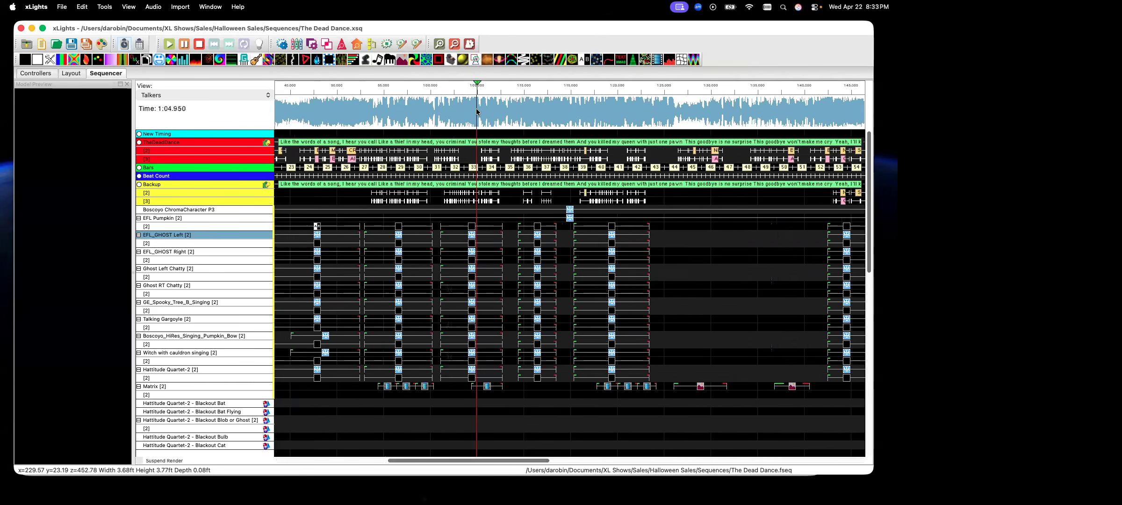
scroll(476, 108, up, 2)
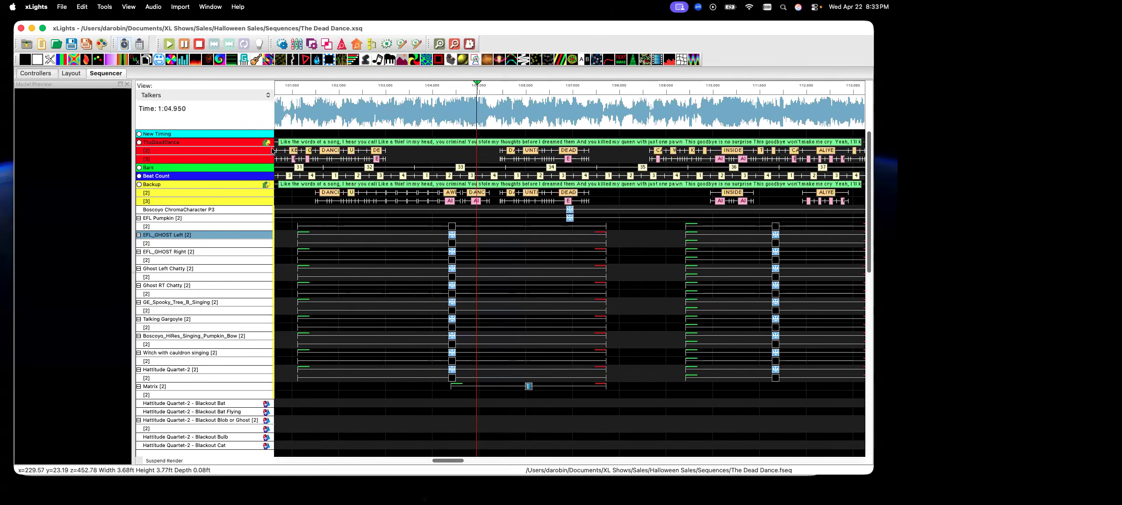
Review the options available for the word DANCING and for the "etc" phoneme under UNTIL in the Backup timing track.
click(325, 193)
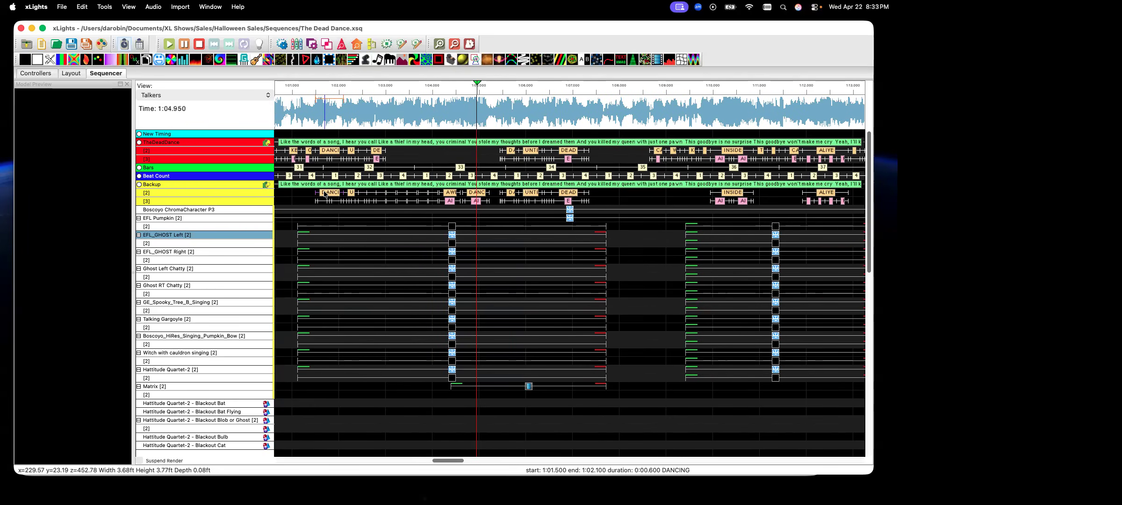
right_click(325, 194)
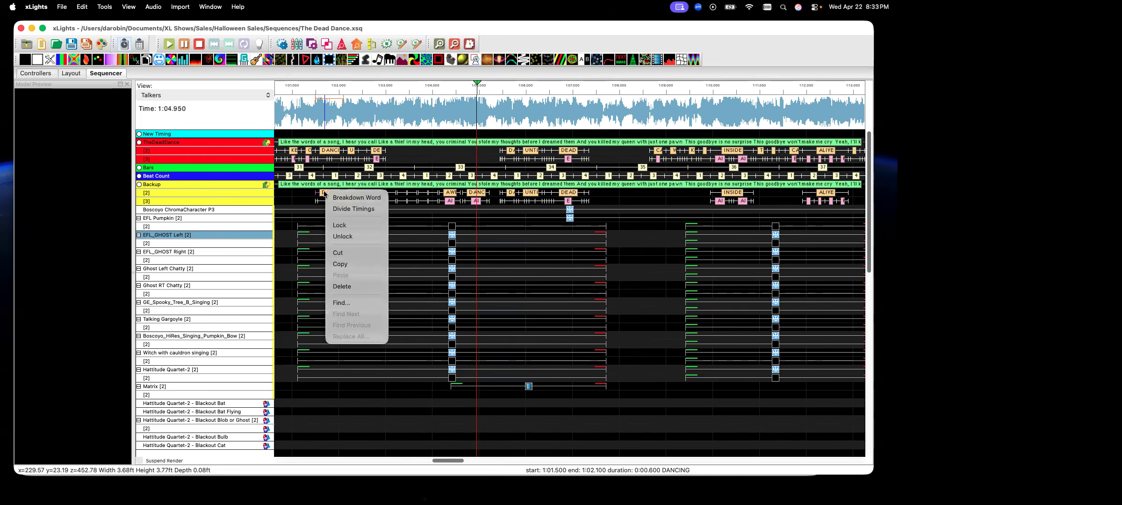
click(317, 199)
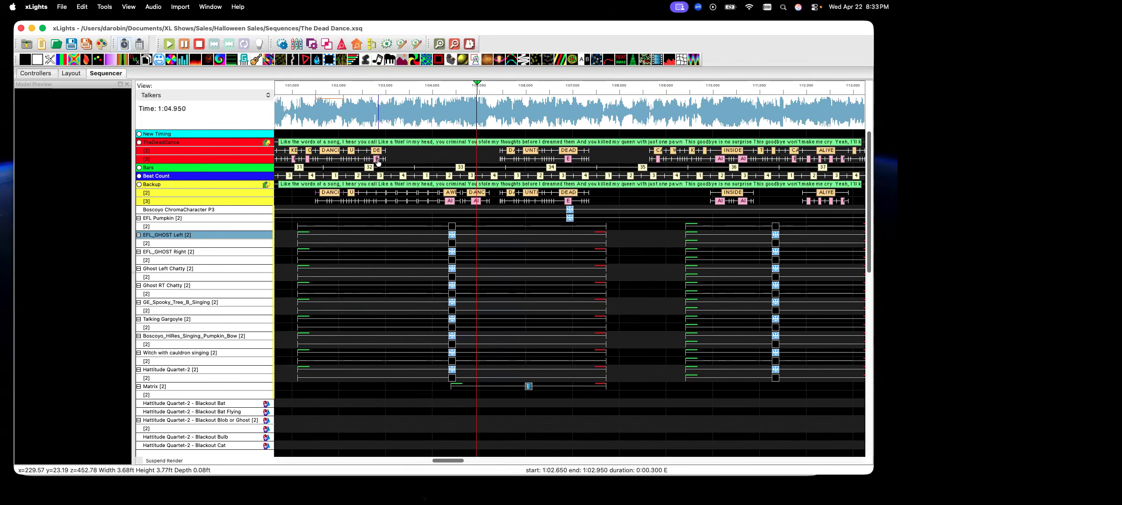
click(440, 45)
click(439, 46)
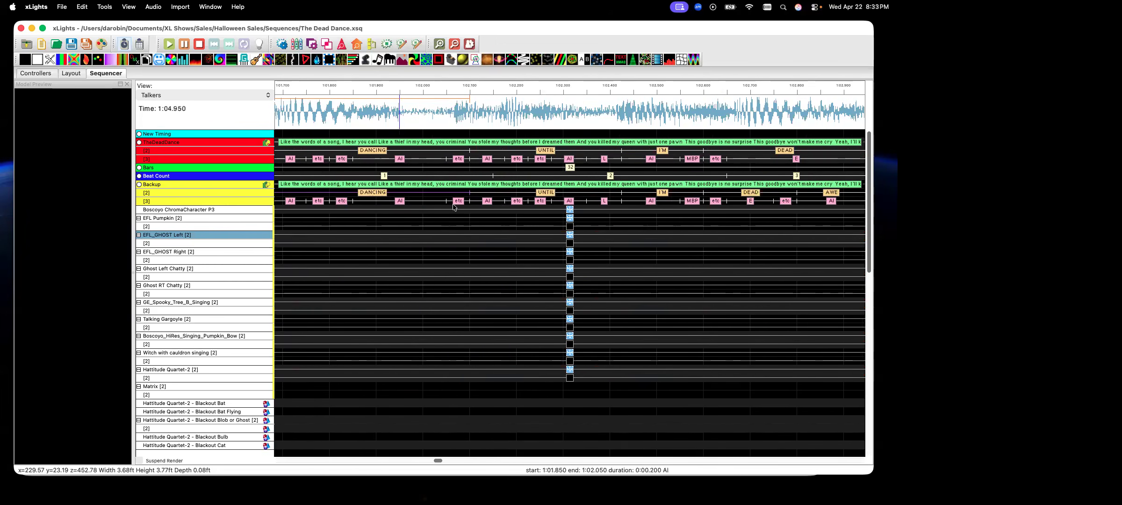
right_click(543, 192)
click(540, 203)
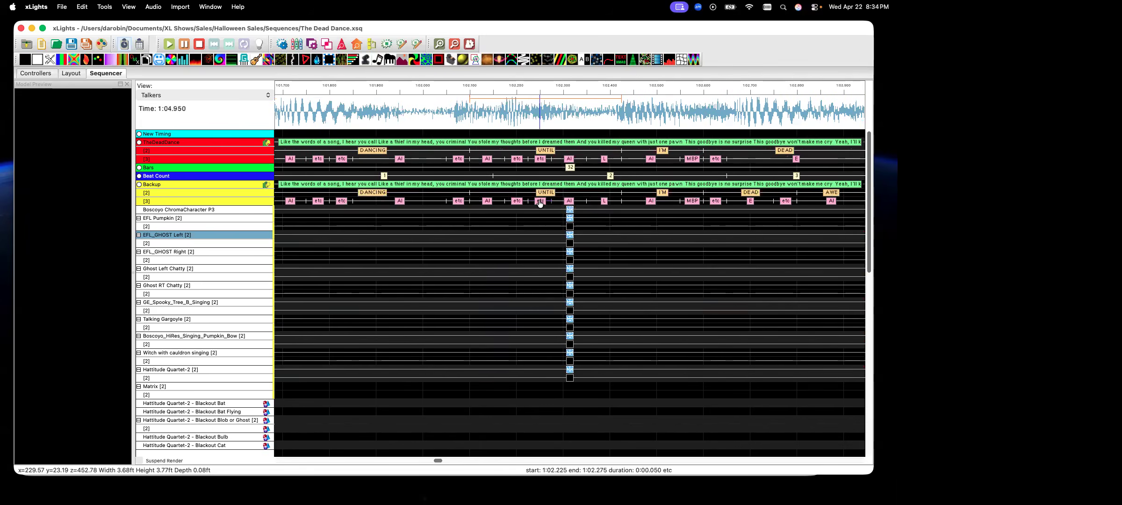
right_click(539, 202)
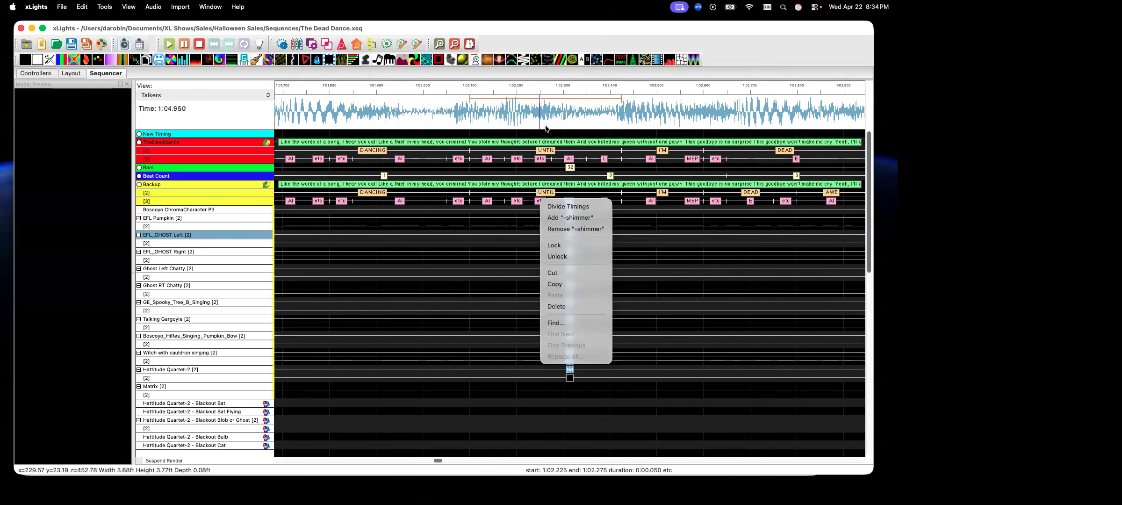
click(740, 48)
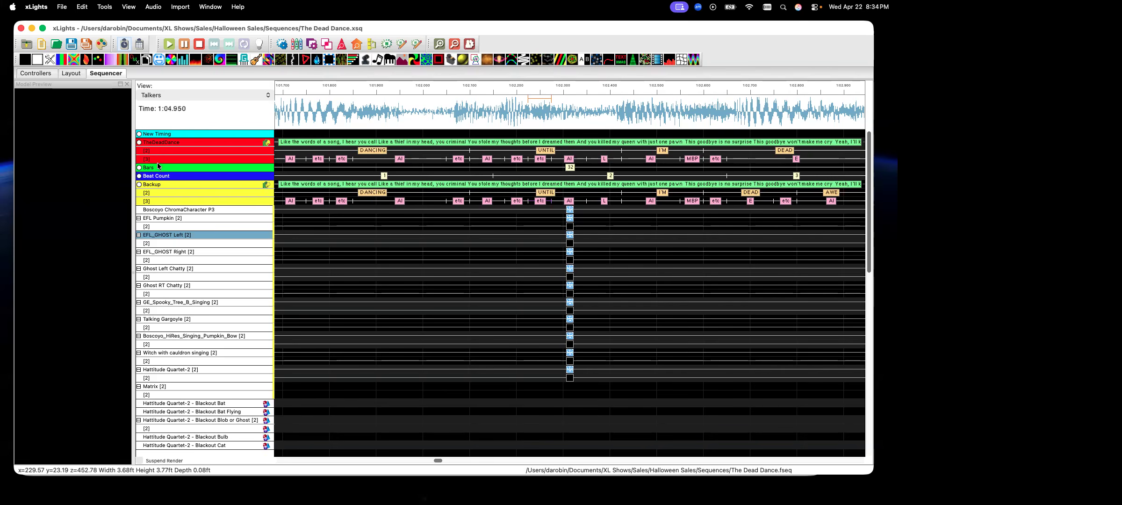
Review the Faces effect settings on Boscoyo ChromaCharacter P3, including its lead in/out frames.
click(574, 211)
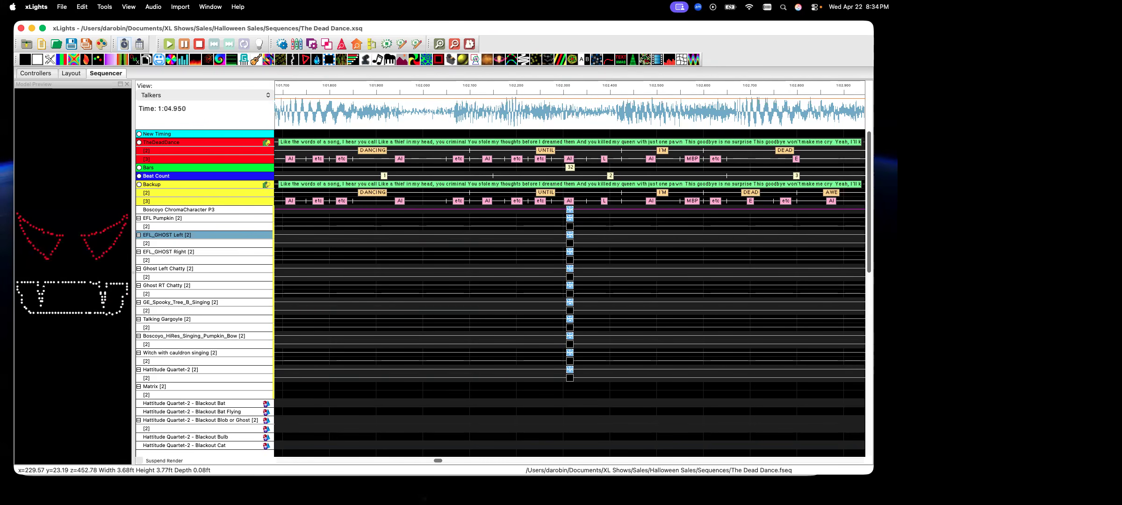
drag(97, 86, 392, 104)
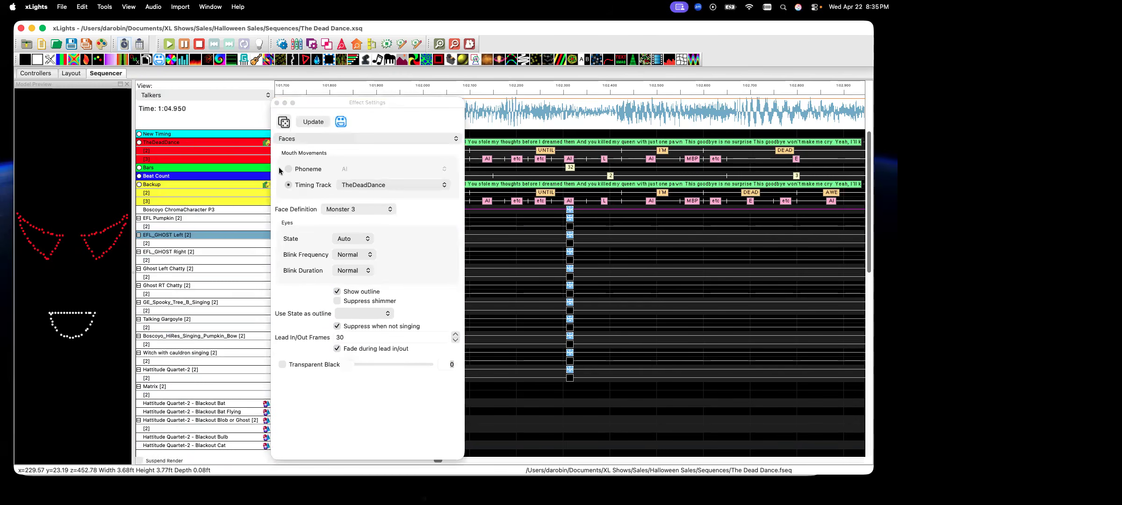
click(341, 336)
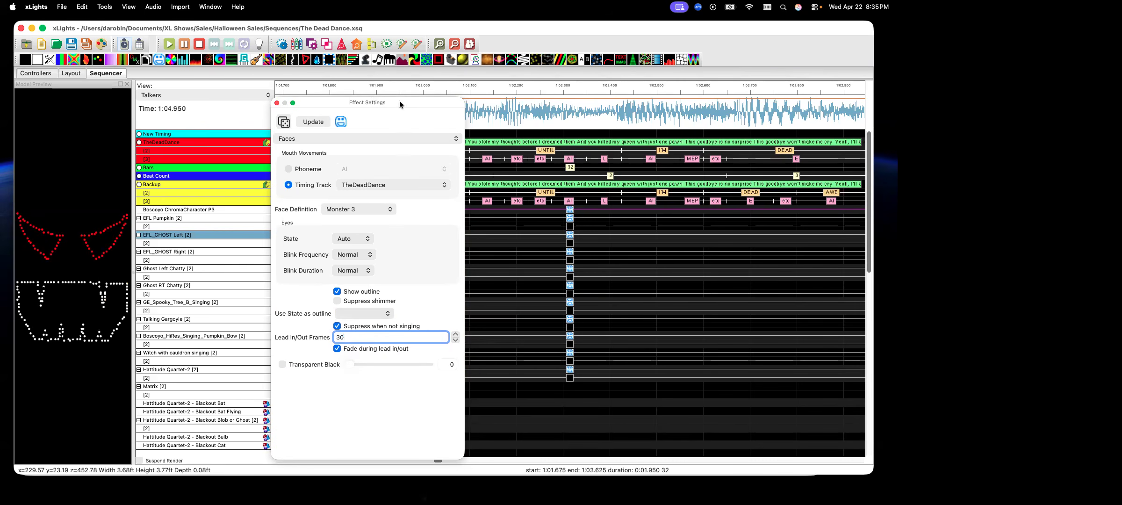
drag(399, 101, 238, 84)
drag(109, 88, 421, 105)
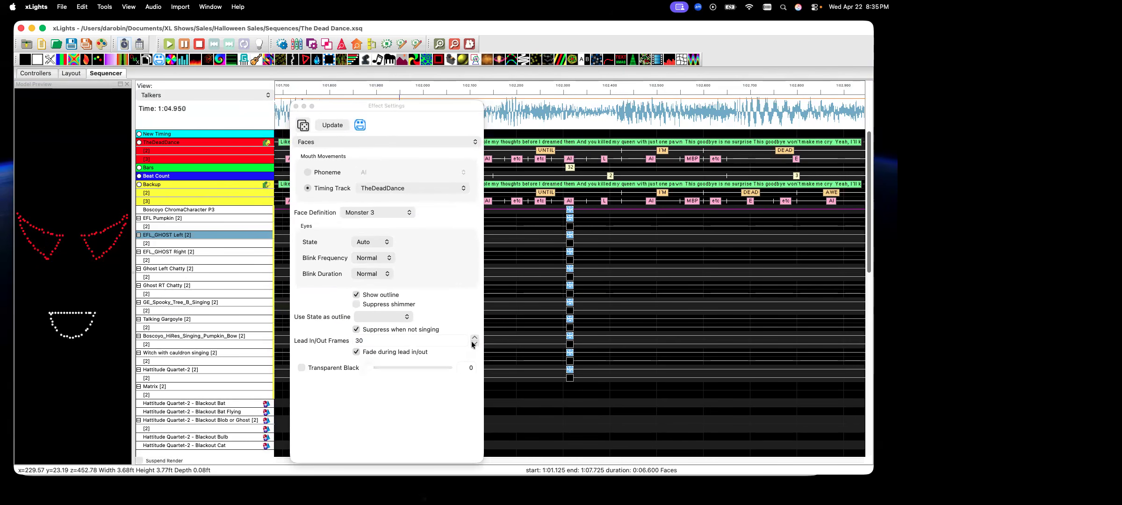
click(383, 343)
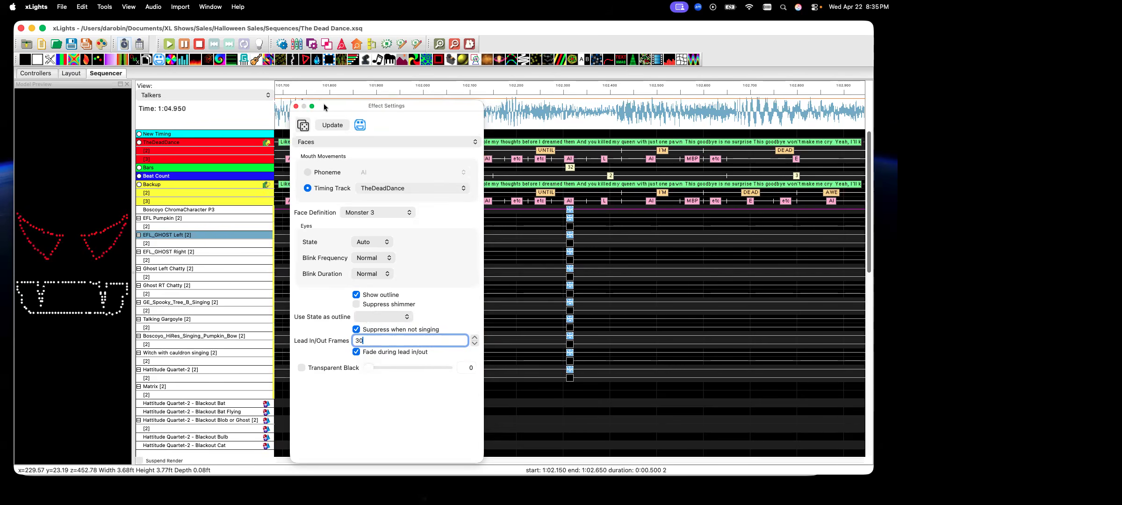
drag(346, 106, 0, 87)
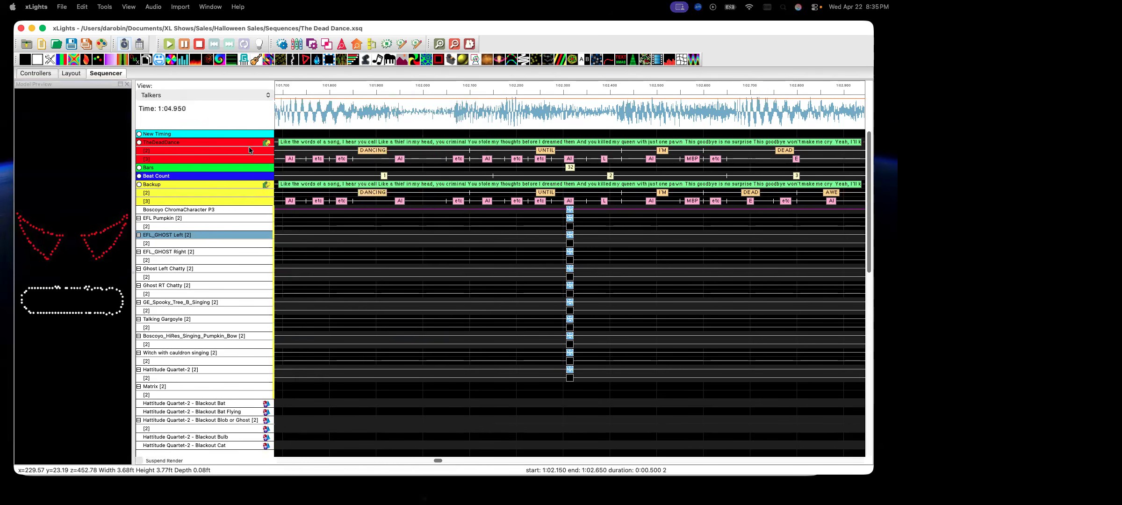
Examine the fade time choices for the in and out transitions in the effect's layer blending settings.
right_click(569, 210)
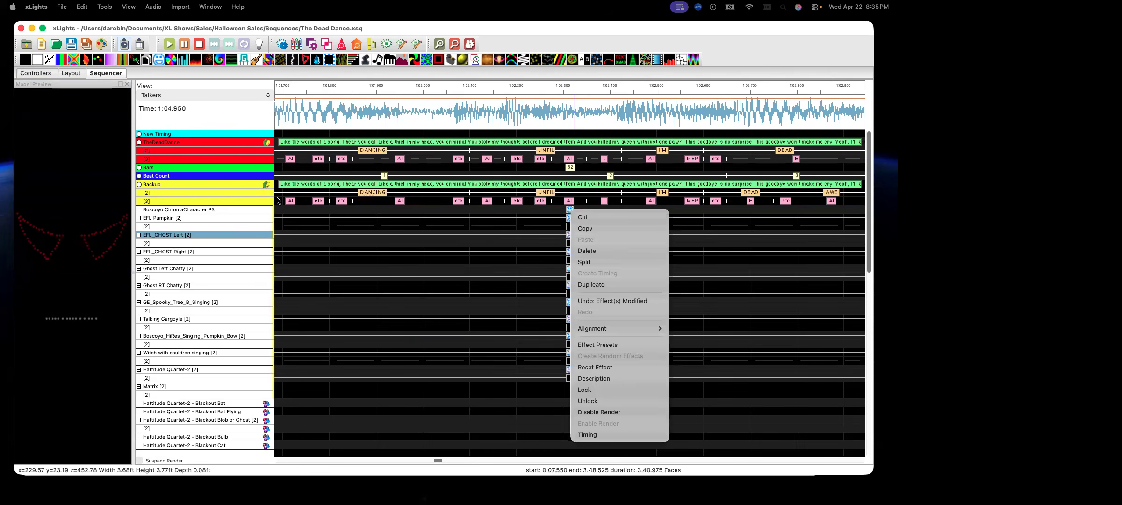
drag(0, 218, 472, 185)
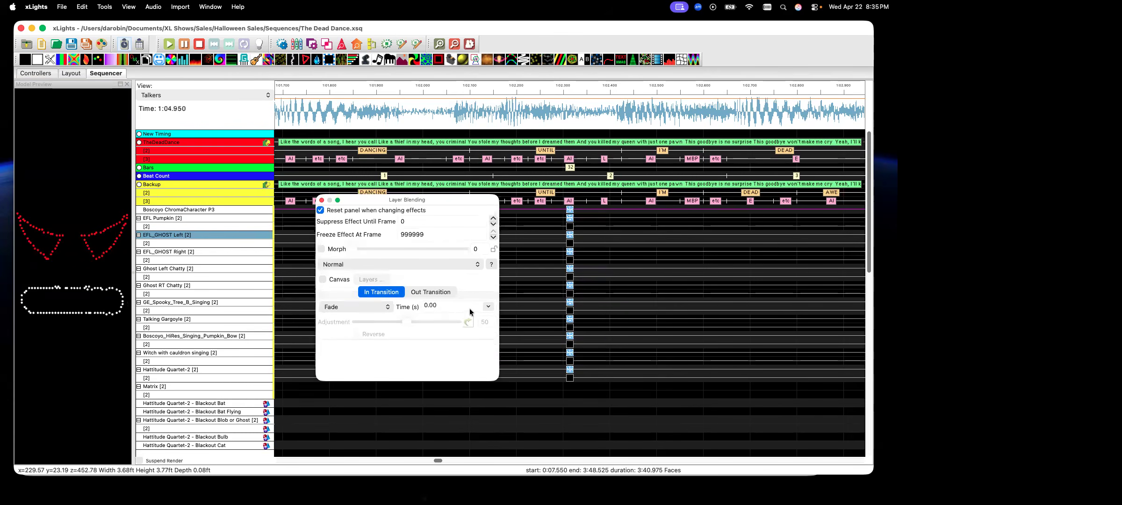
click(488, 307)
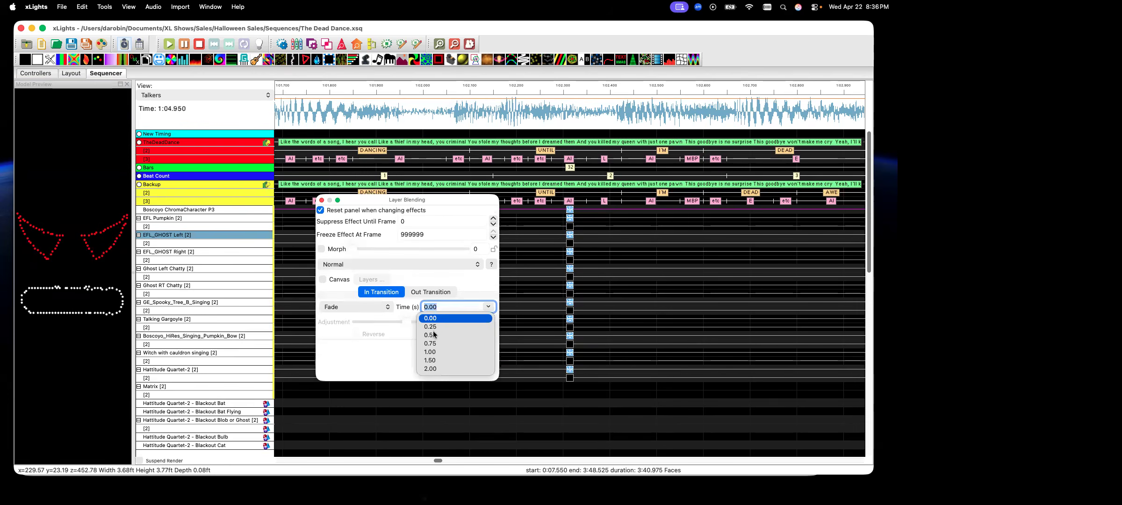
click(424, 294)
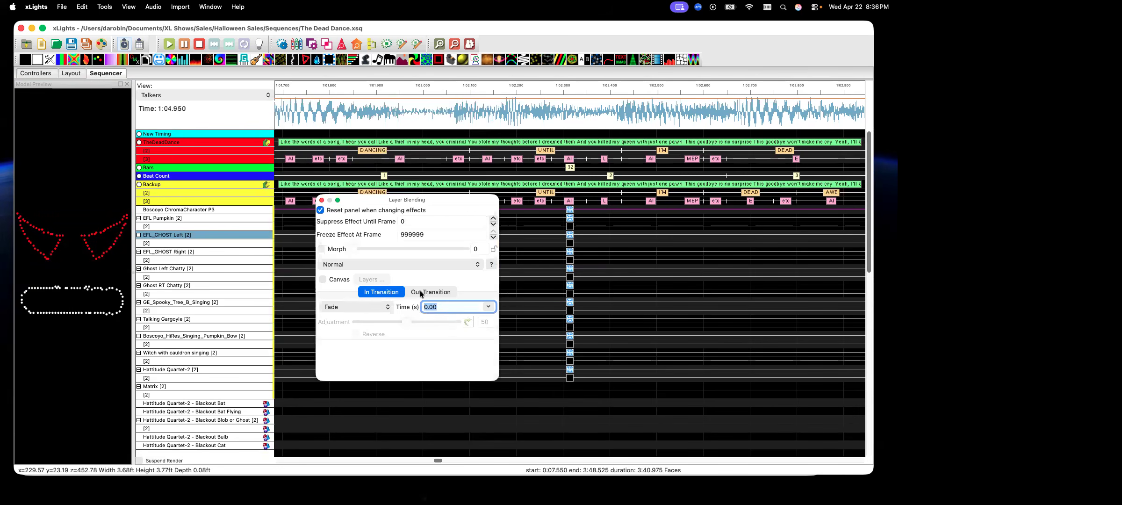
click(426, 292)
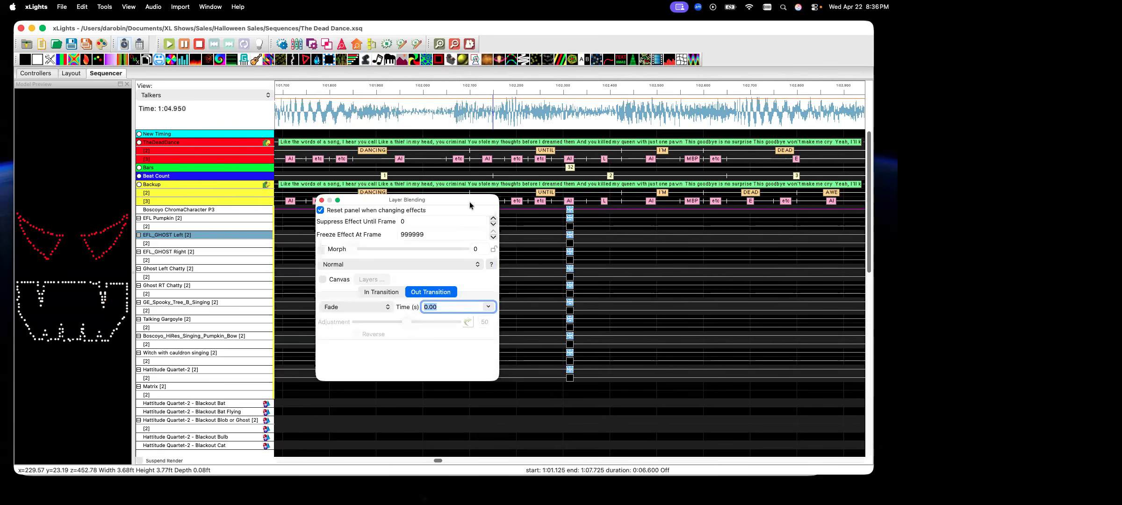
click(322, 201)
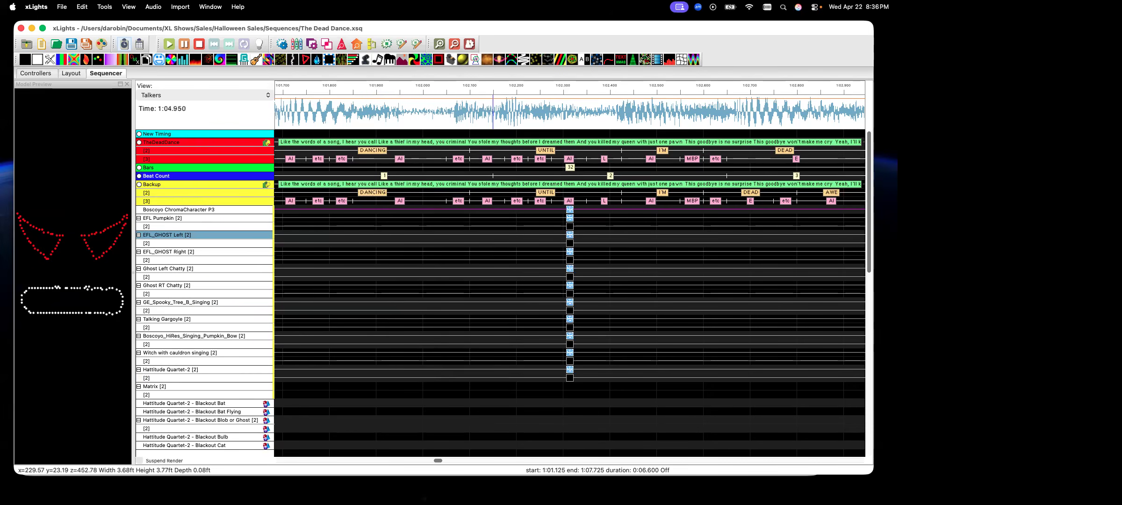
drag(445, 113, 512, 111)
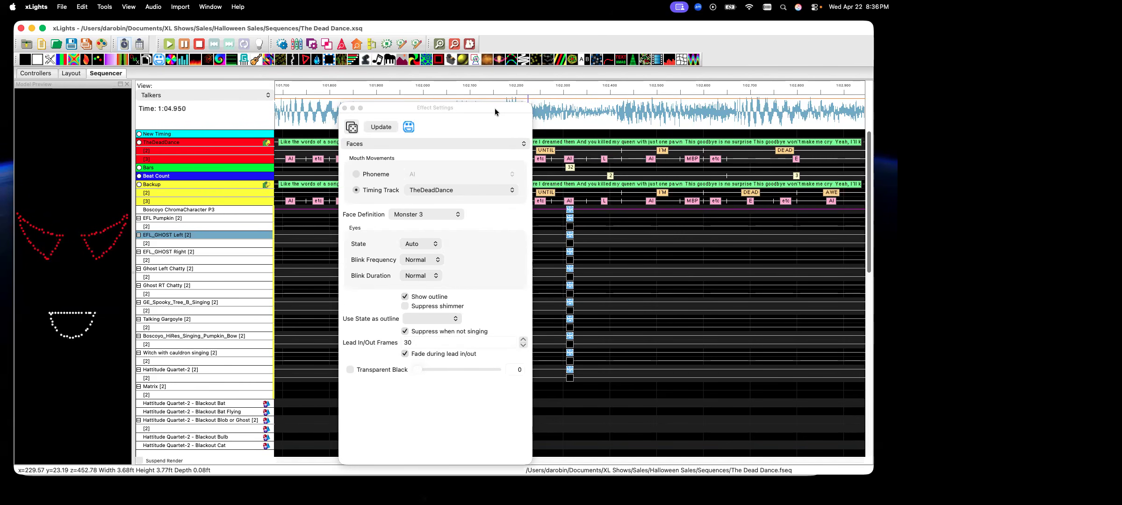
drag(495, 108, 124, 92)
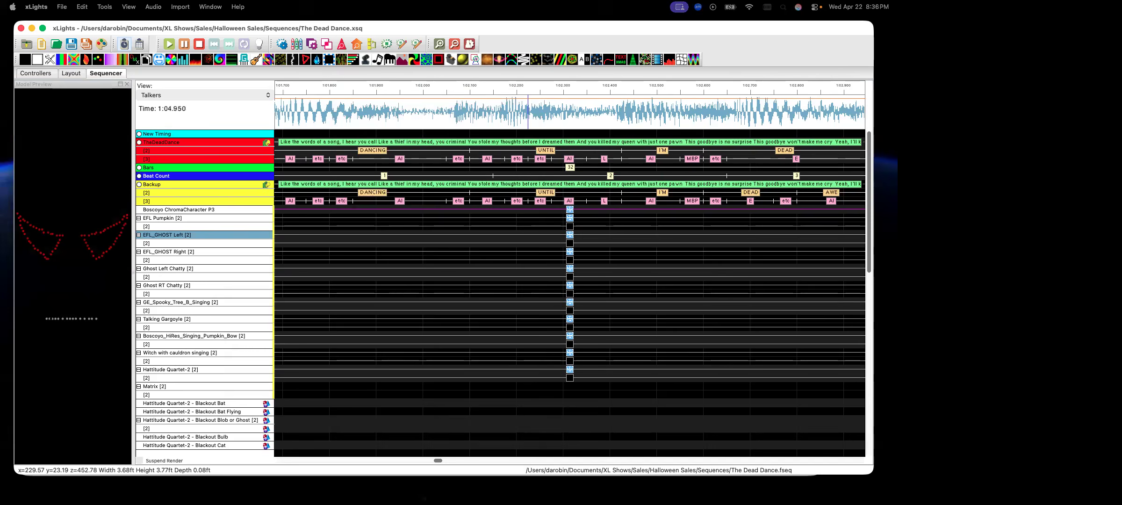
drag(0, 94, 397, 111)
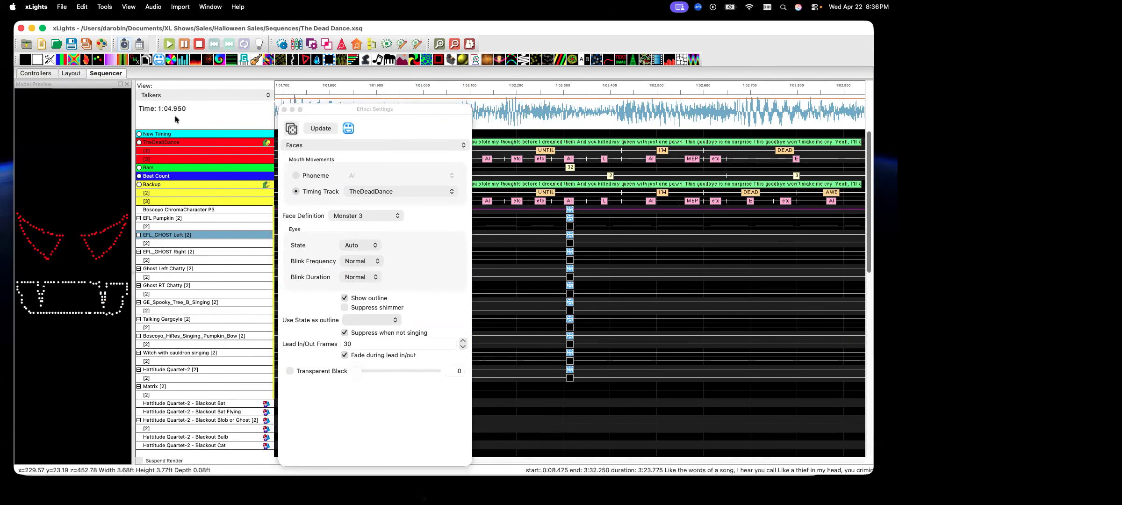
Review the state definitions available for the EFL Pumpkin model in the layout, and leave them unchanged.
click(71, 73)
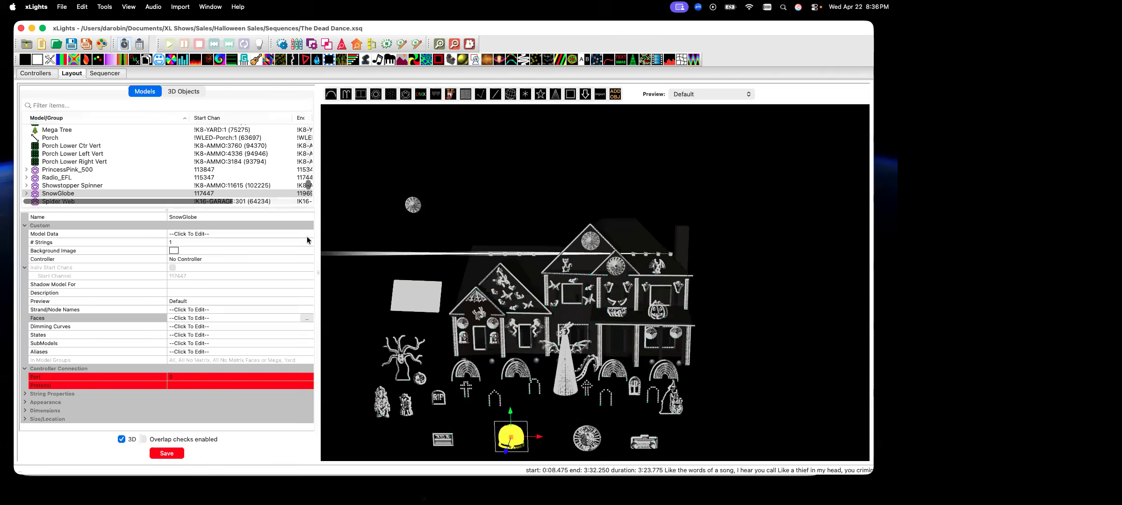
click(420, 378)
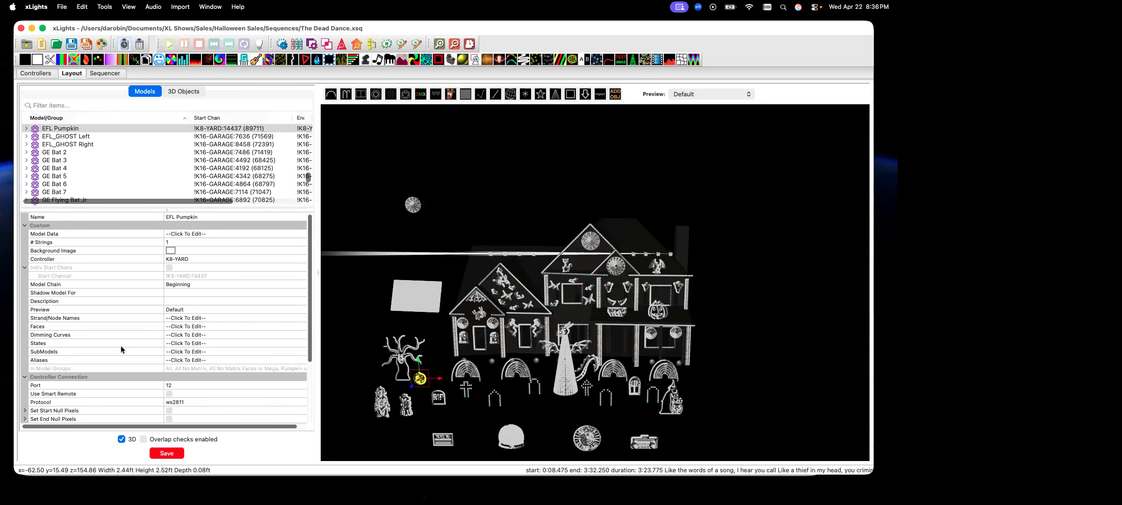
click(223, 343)
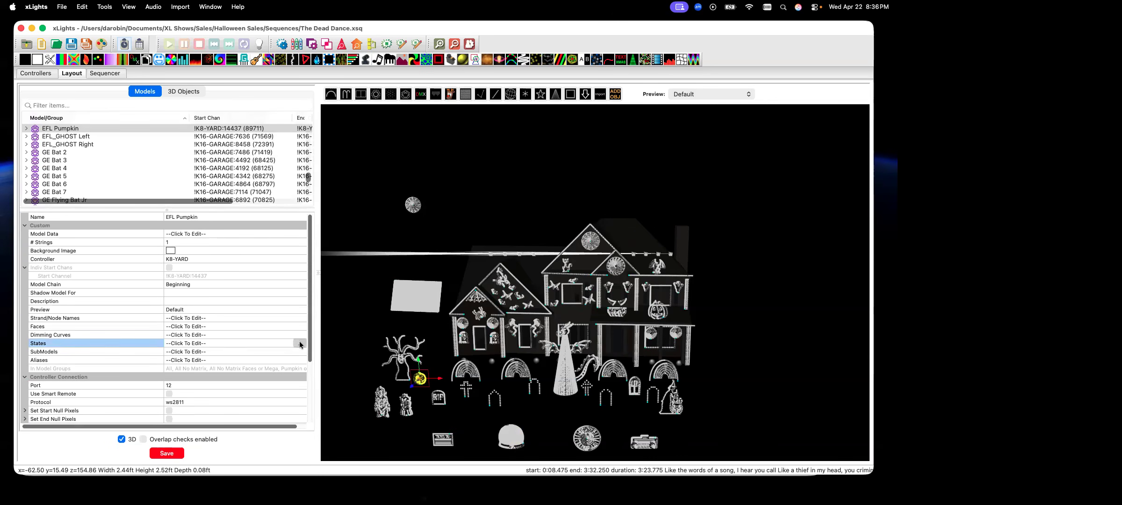
click(300, 344)
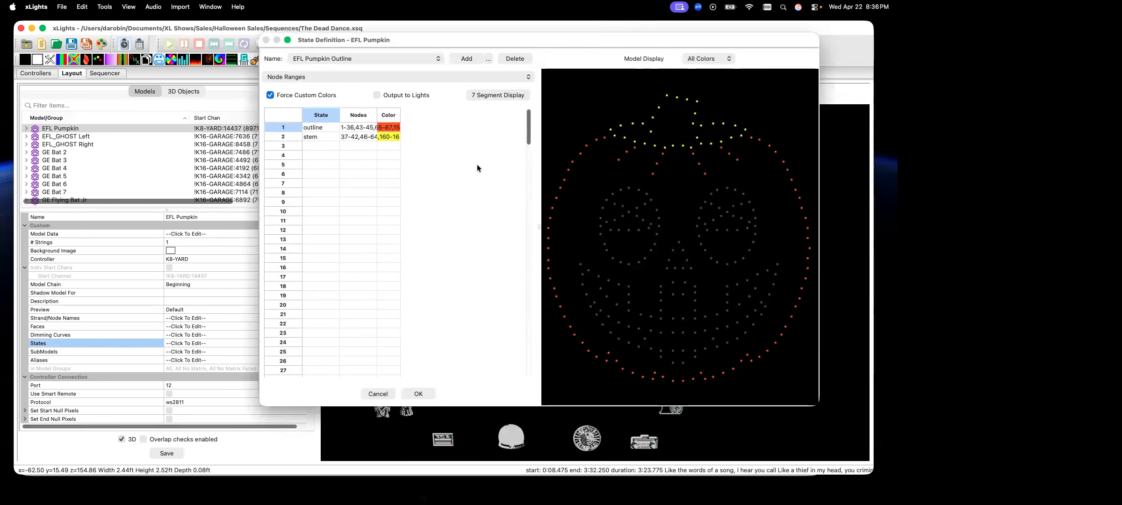
click(439, 61)
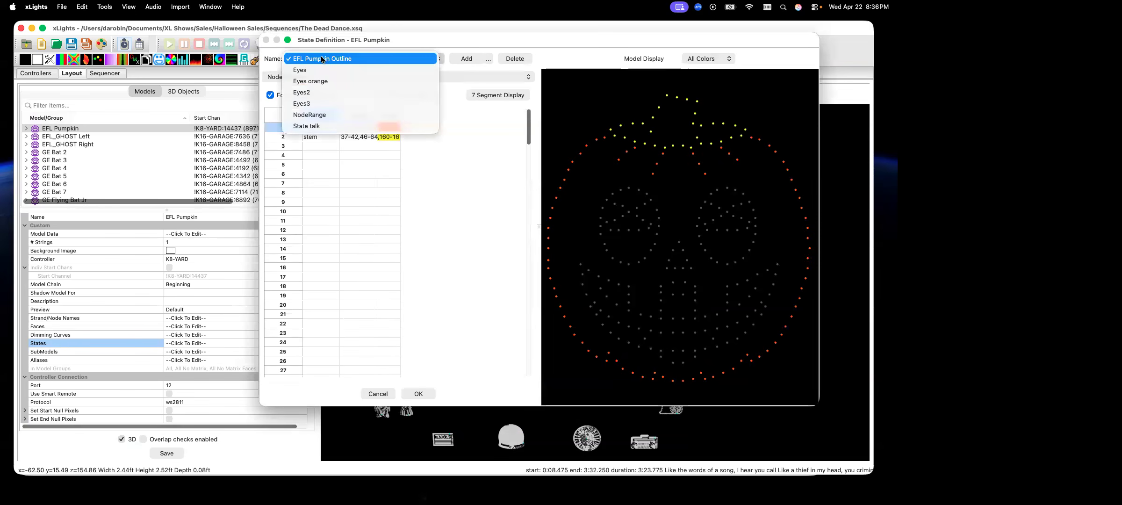
click(466, 106)
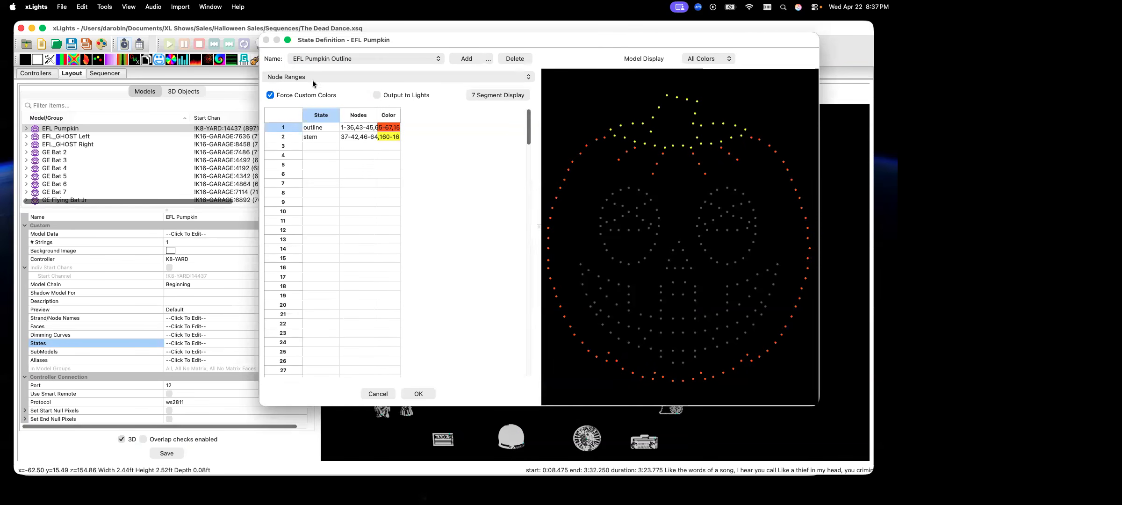
click(382, 393)
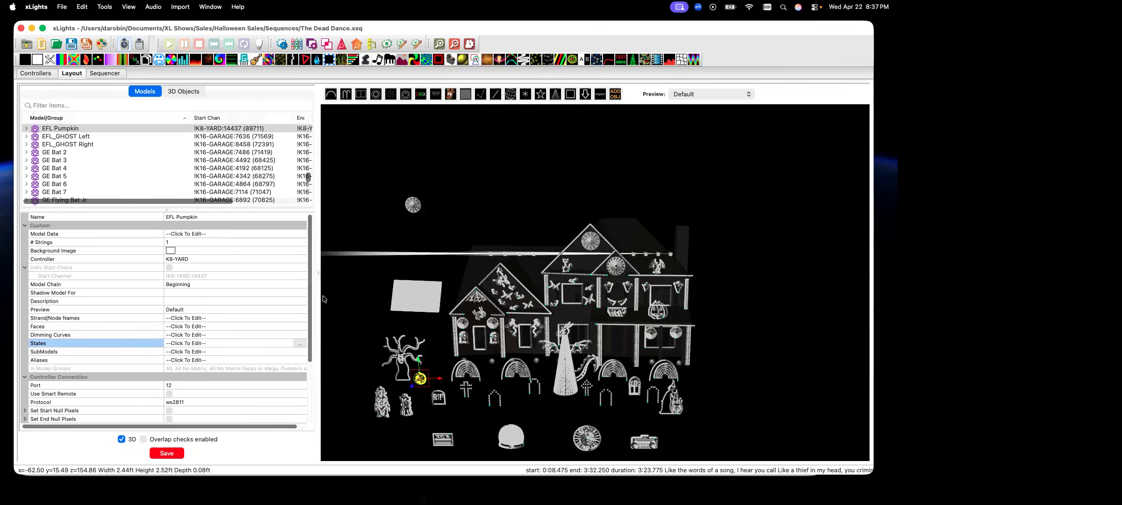
Review the Talking Gargoyle model's state definitions, comparing the colors of Gar, Gar 2 and Gar 3, and leave them unchanged.
click(657, 268)
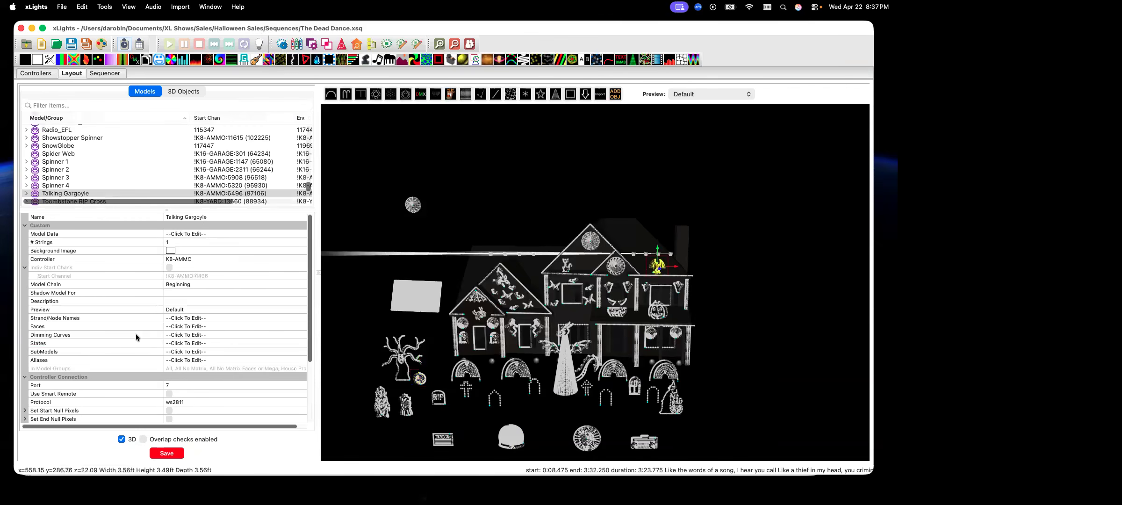
click(292, 344)
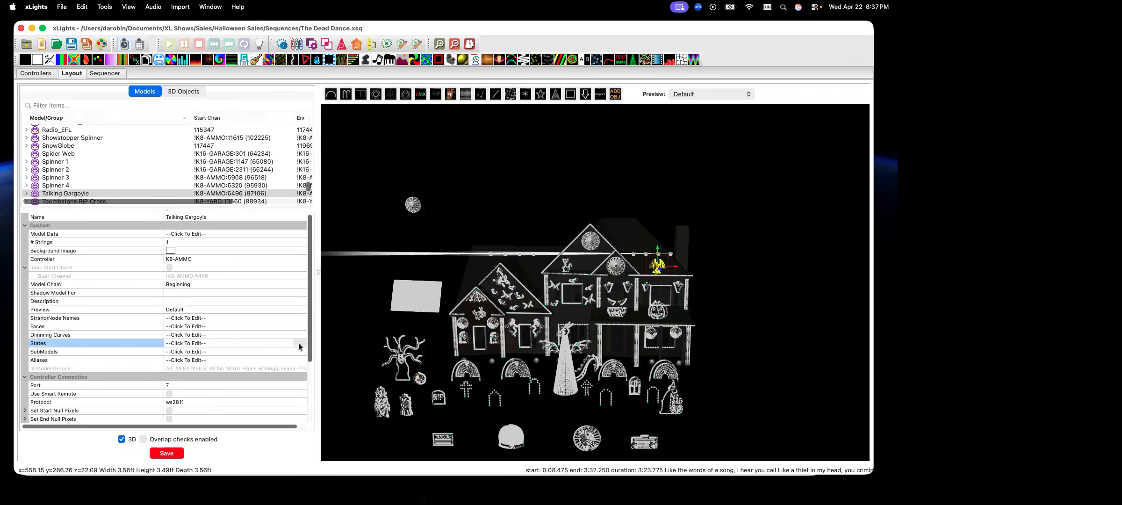
click(298, 345)
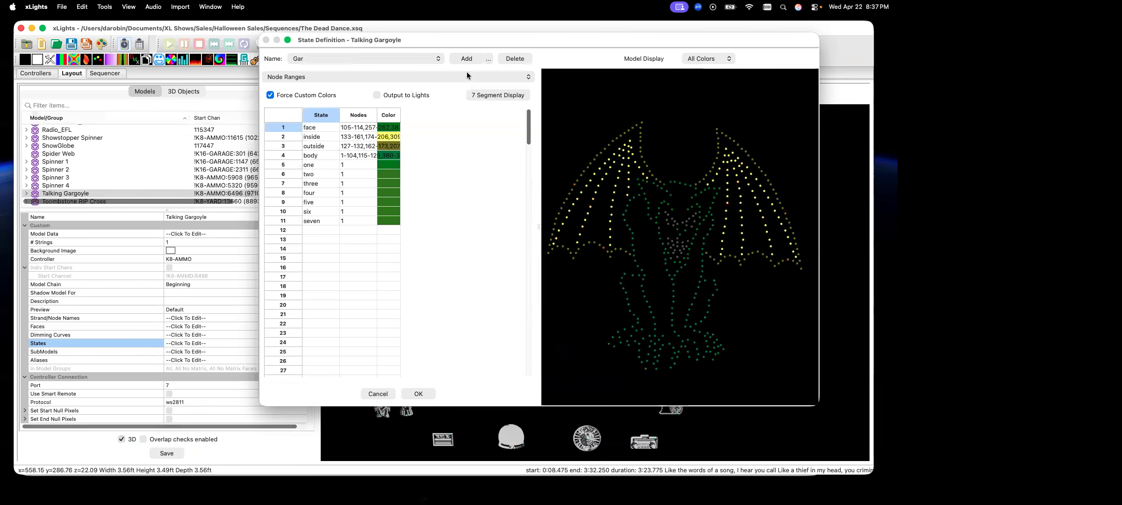
click(438, 61)
click(315, 66)
click(437, 60)
click(331, 71)
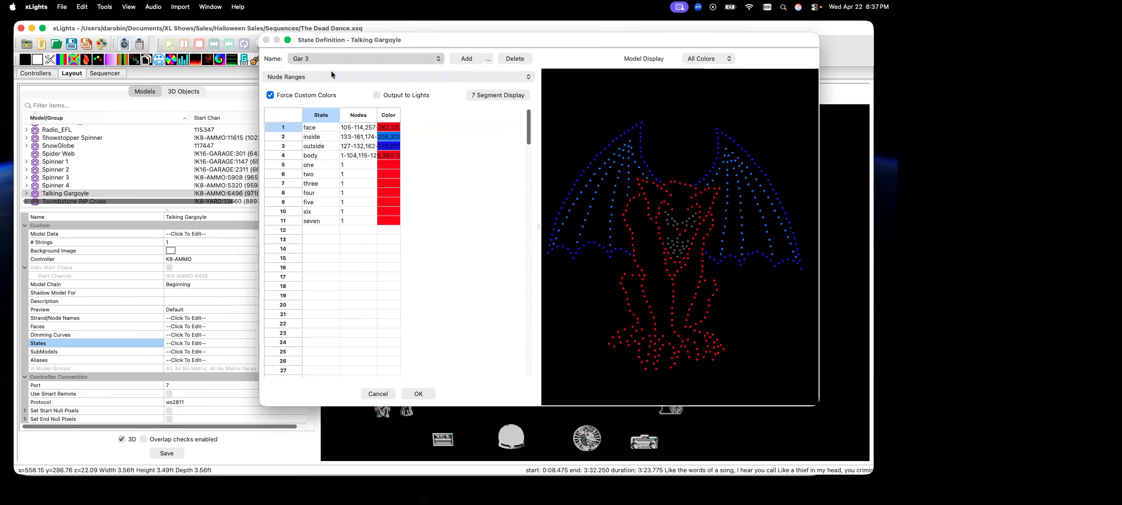
click(437, 59)
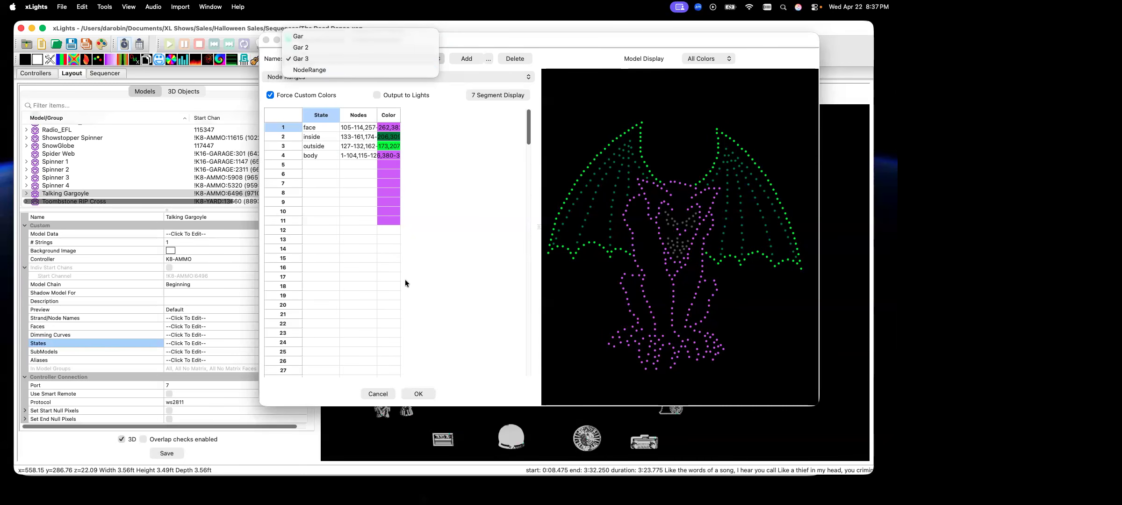
click(372, 394)
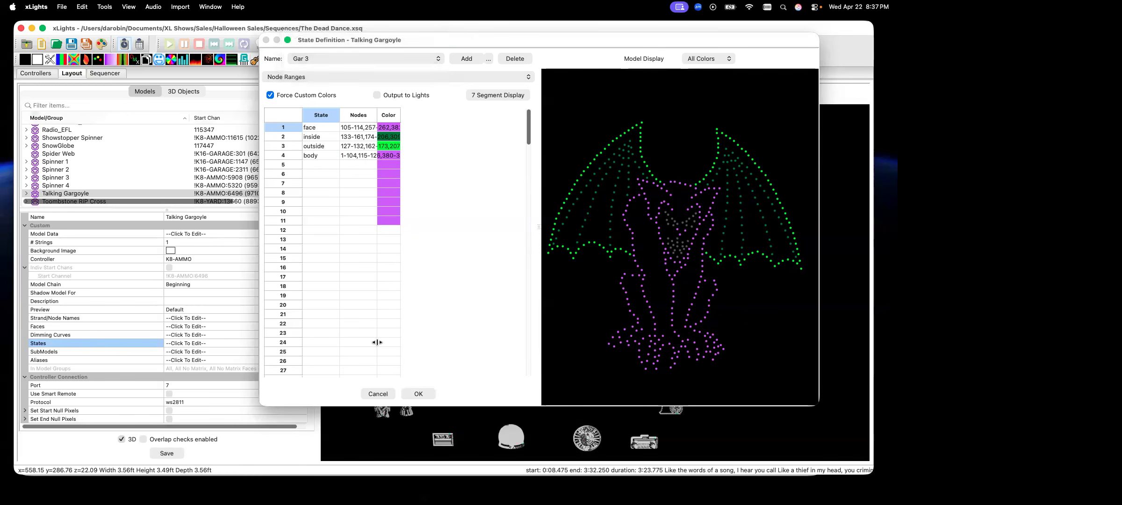
click(372, 394)
Back in the sequencer, try Gar 2 as the state outline of the Talking Gargoyle's Faces effect and settle on Gar.
click(104, 73)
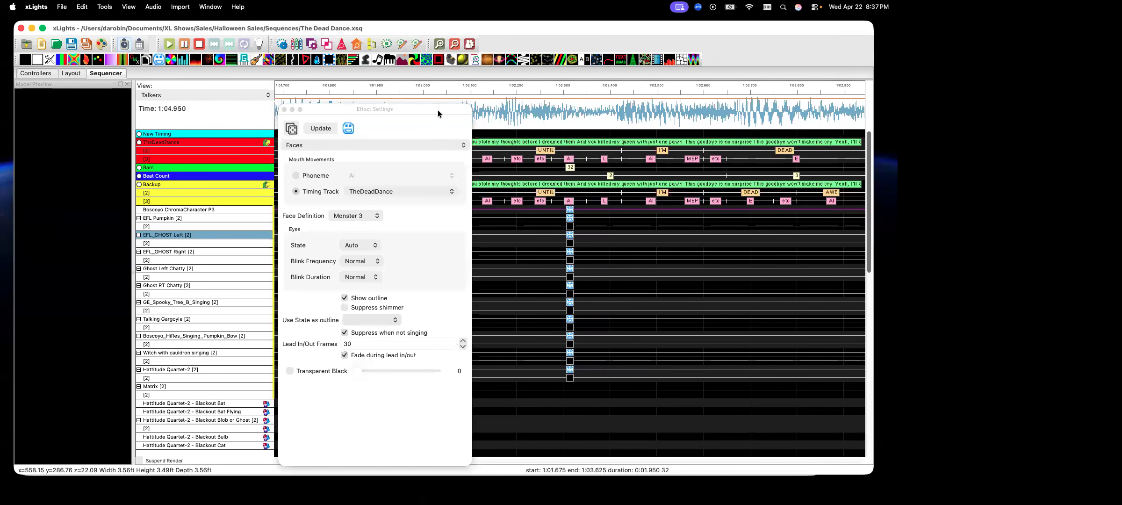
drag(438, 109, 1, 100)
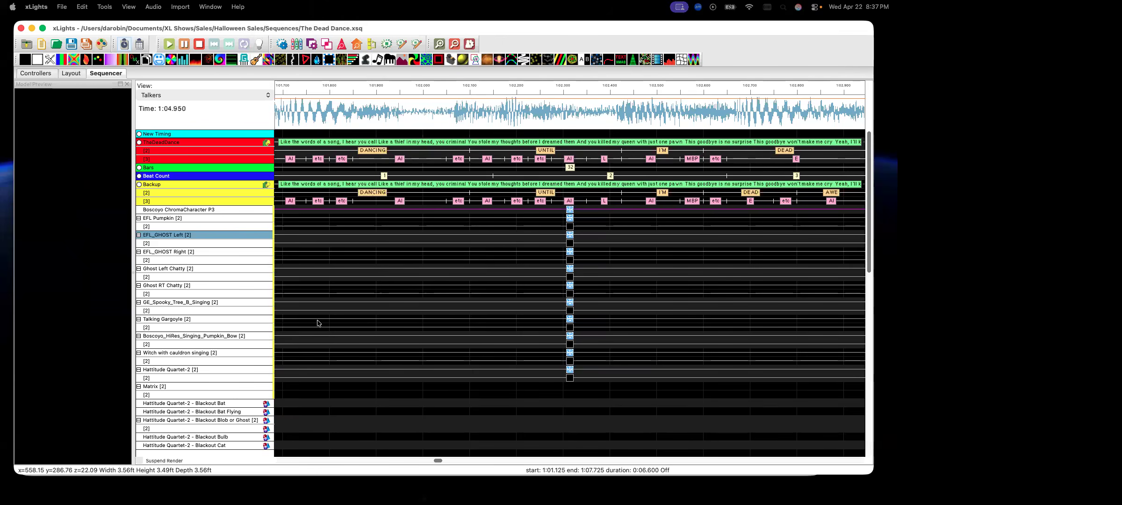
click(571, 321)
drag(0, 42, 403, 81)
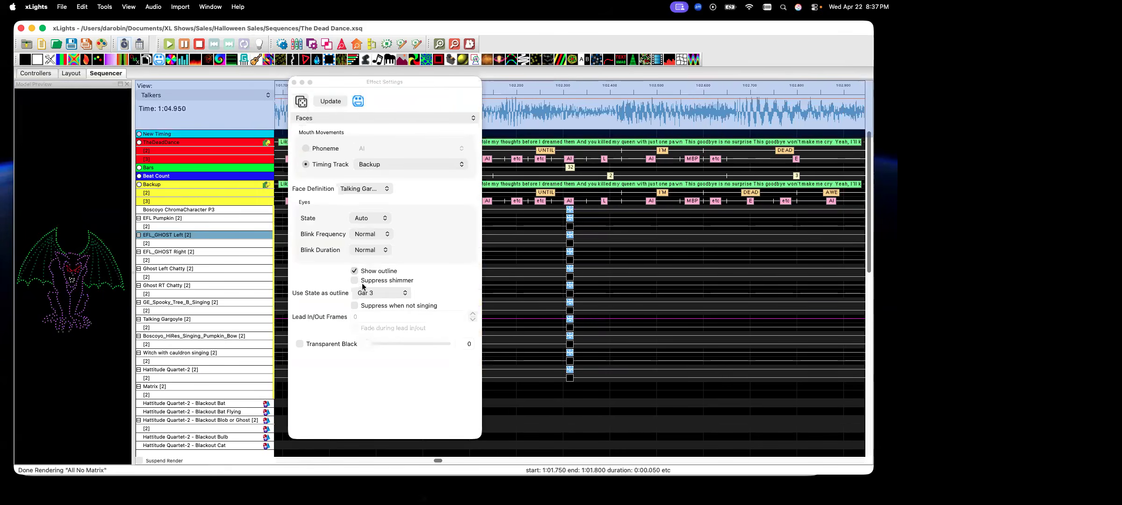
drag(317, 83, 318, 169)
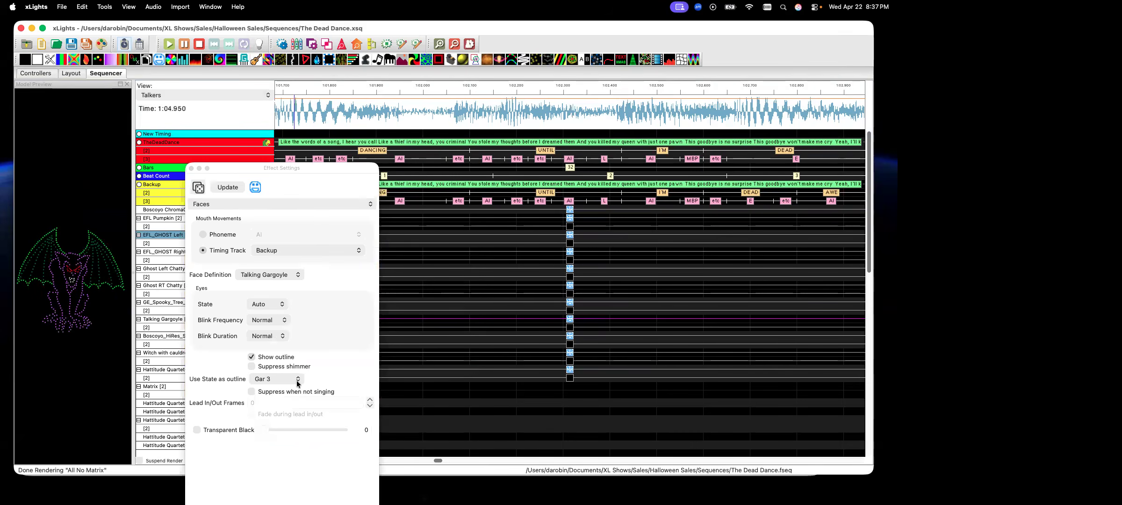
click(298, 384)
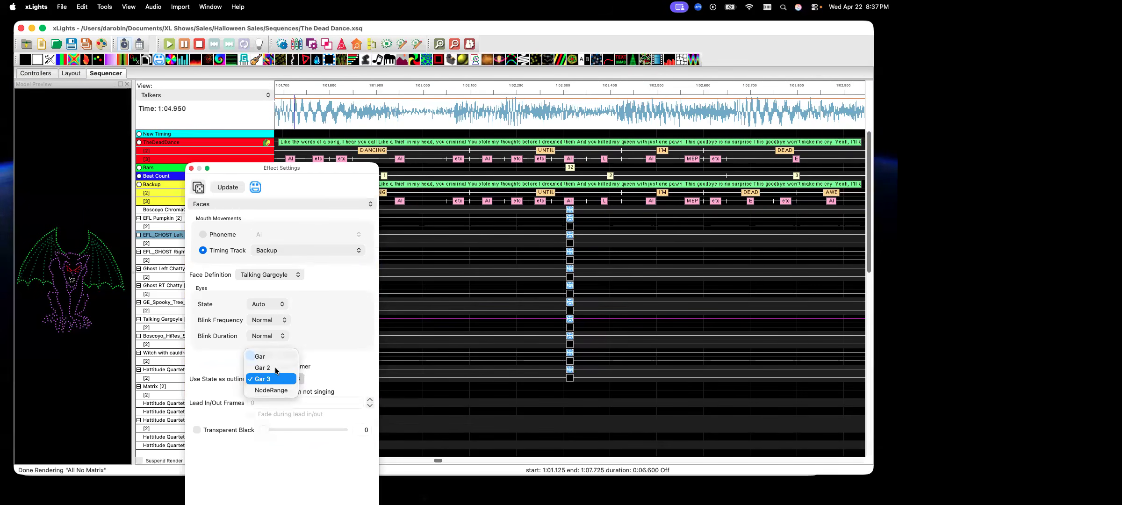
click(275, 368)
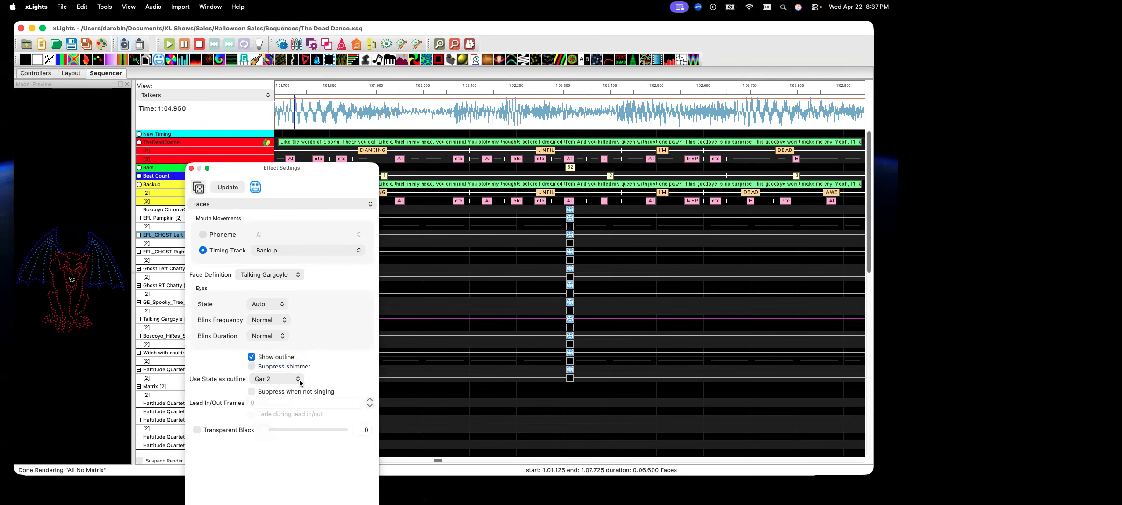
click(299, 379)
click(274, 368)
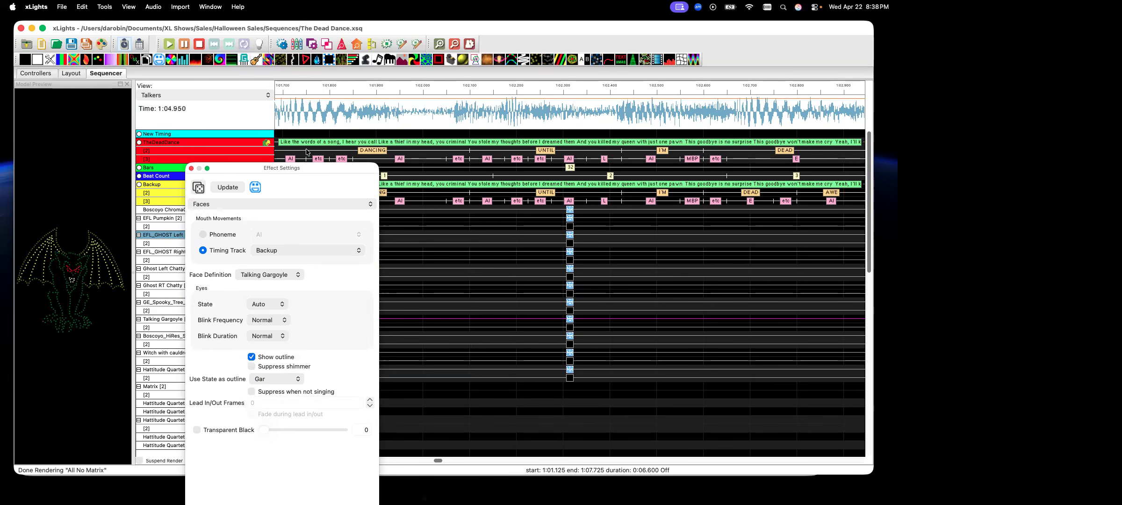
Switch the Talking Gargoyle's Faces effect to the TheDeadDance timing track and set it back to Backup.
drag(331, 168, 467, 117)
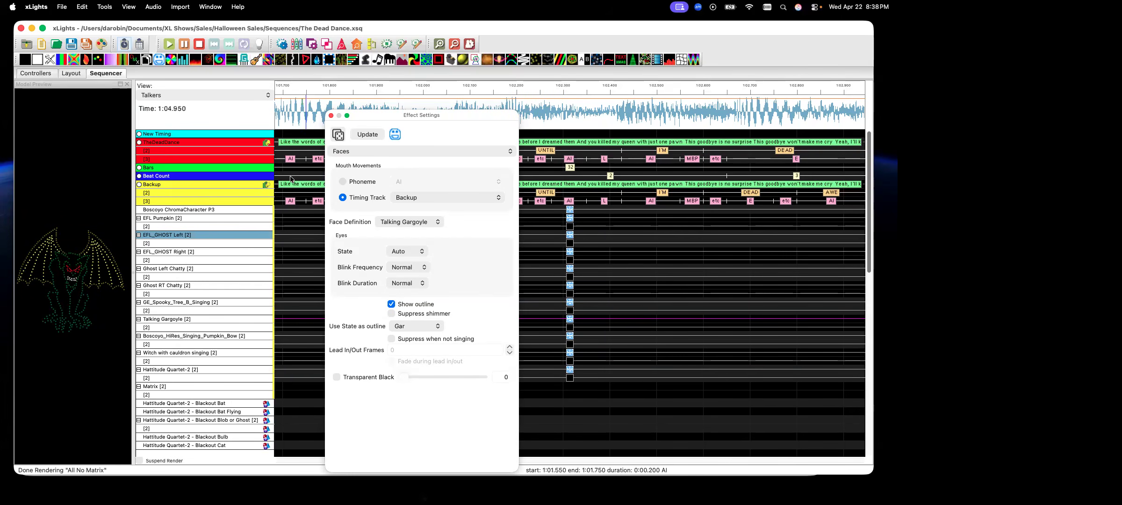
click(431, 197)
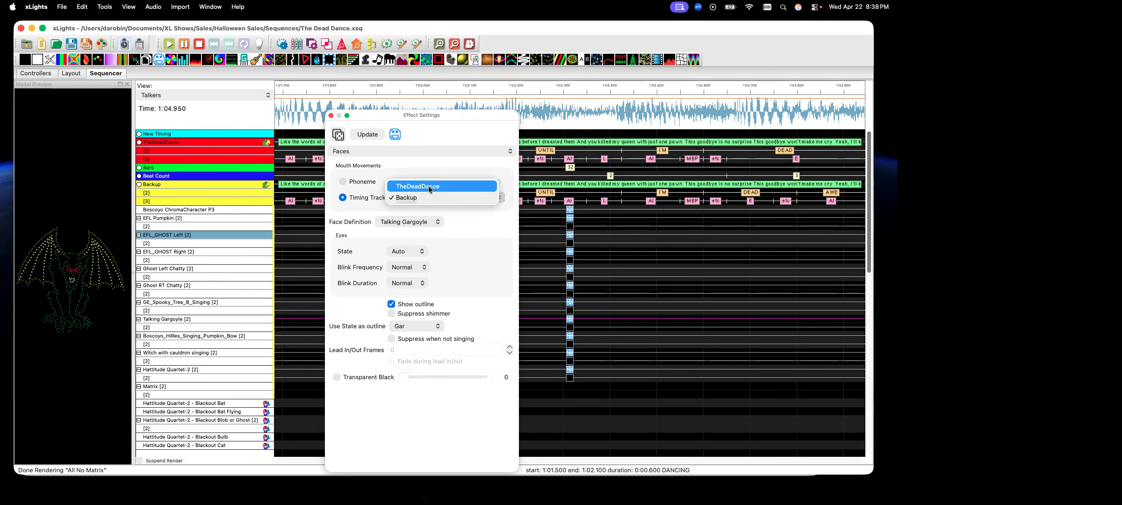
click(429, 186)
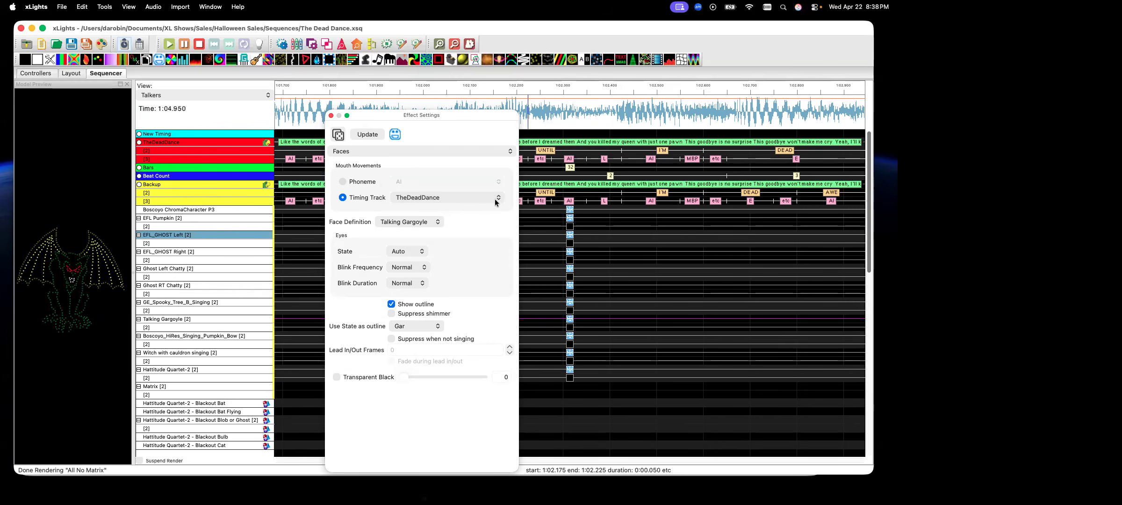
click(421, 201)
click(421, 208)
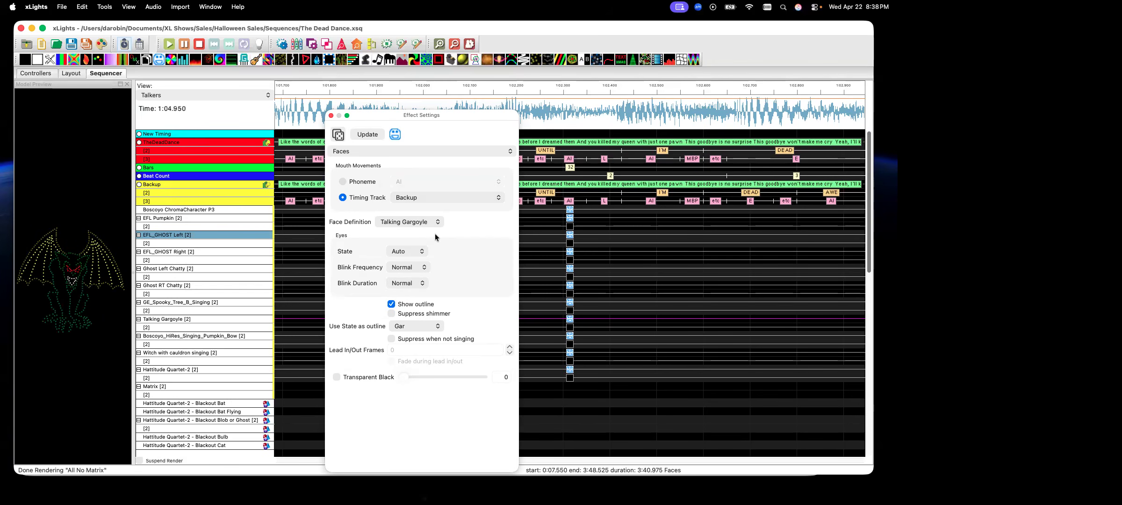
Examine the node ranges and colors of the Talking Gargoyle's Gar state definition in the layout, widening the Color column.
click(74, 73)
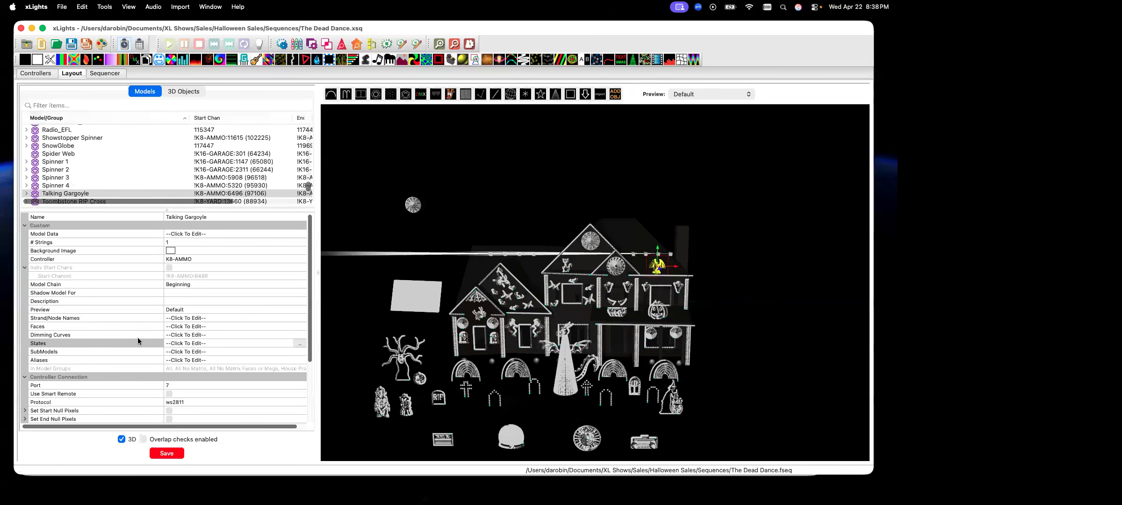
click(298, 343)
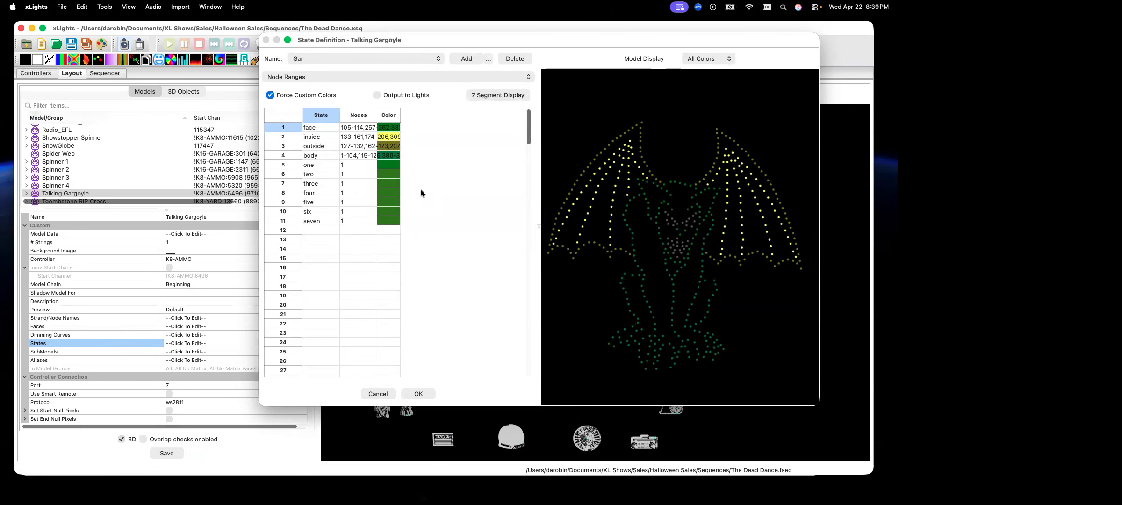
double_click(354, 129)
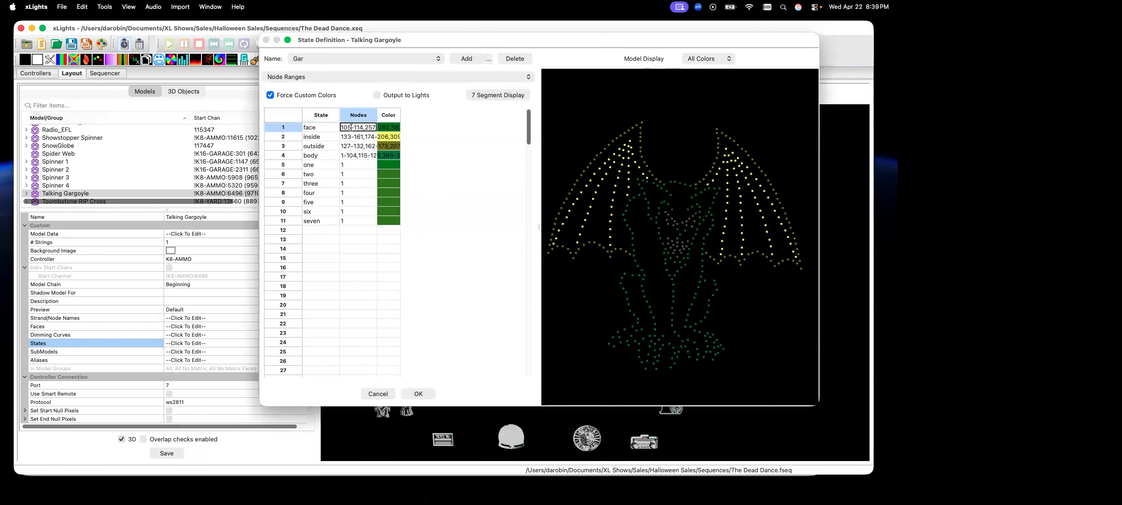
drag(400, 117, 455, 118)
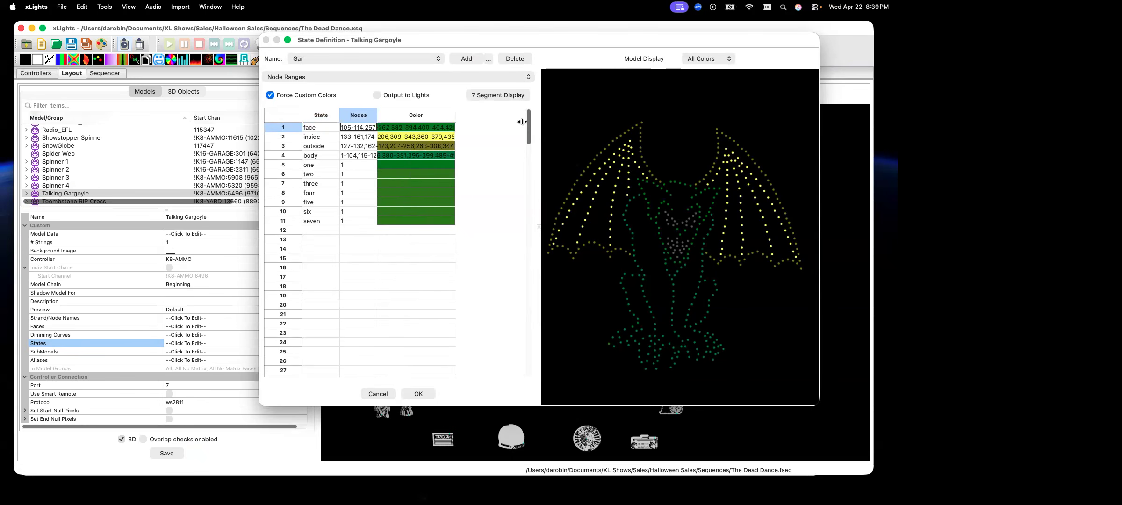
drag(522, 122, 522, 122)
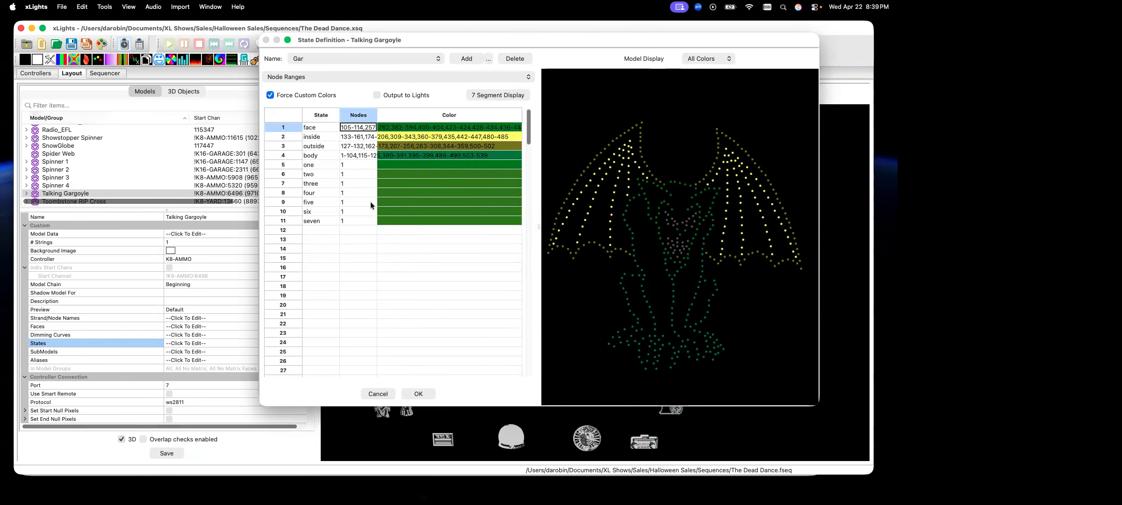
click(355, 228)
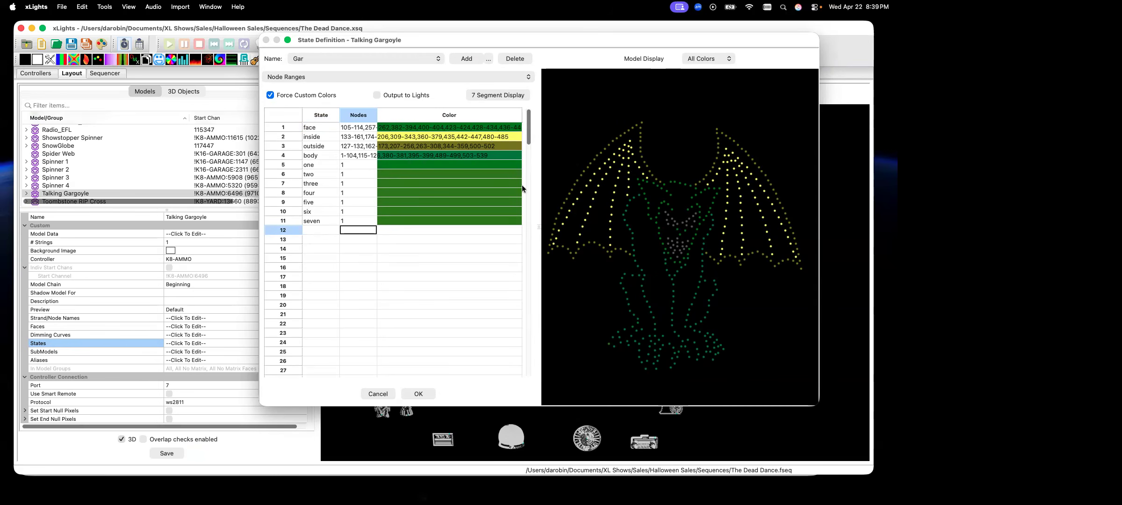
click(435, 146)
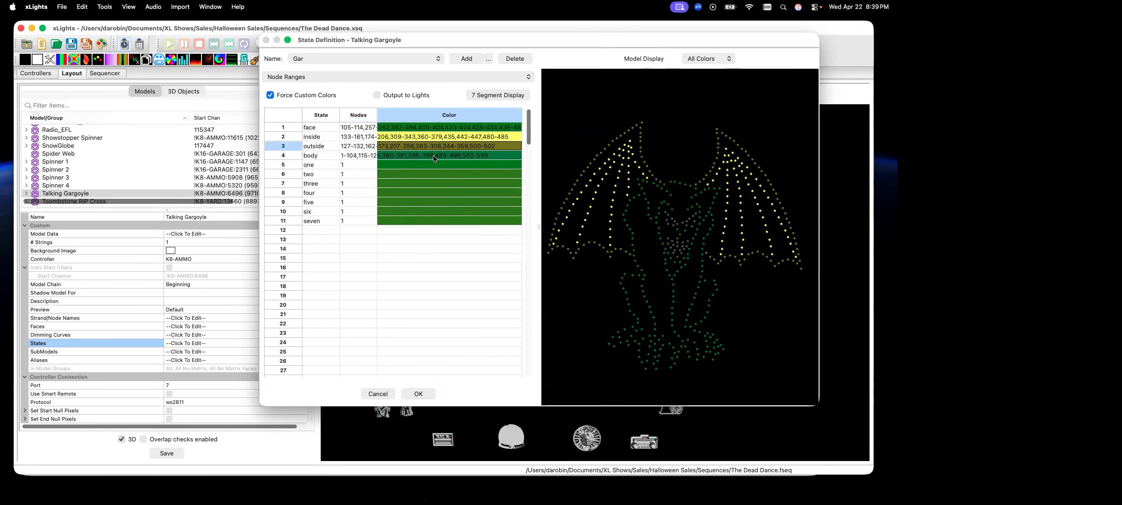
click(433, 155)
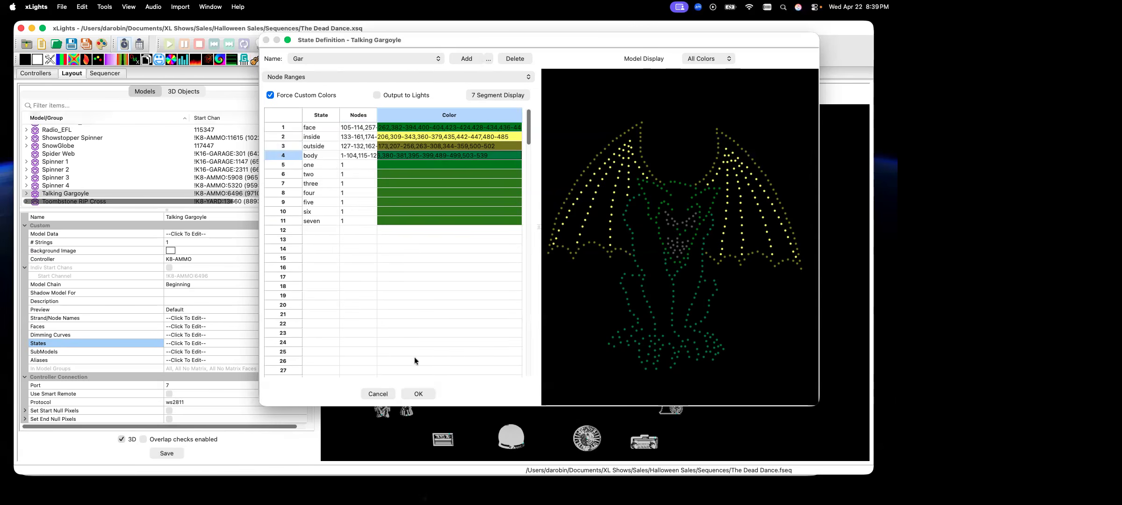
Cancel the Talking Gargoyle's state definition and examine the Beats state definition of the GE Flying Bat Jr-4 model, leaving it unchanged.
click(381, 394)
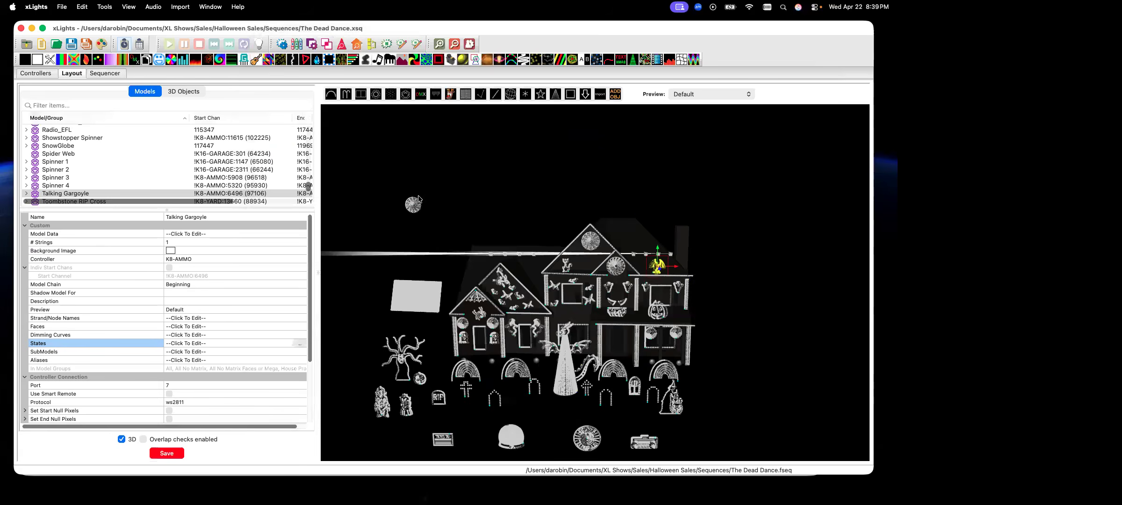
click(507, 298)
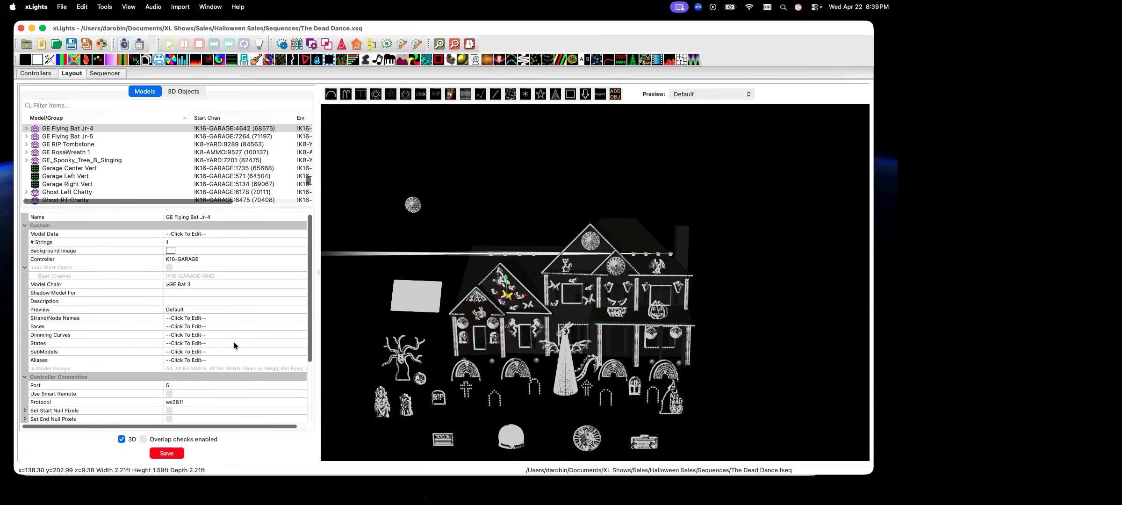
click(282, 344)
click(298, 342)
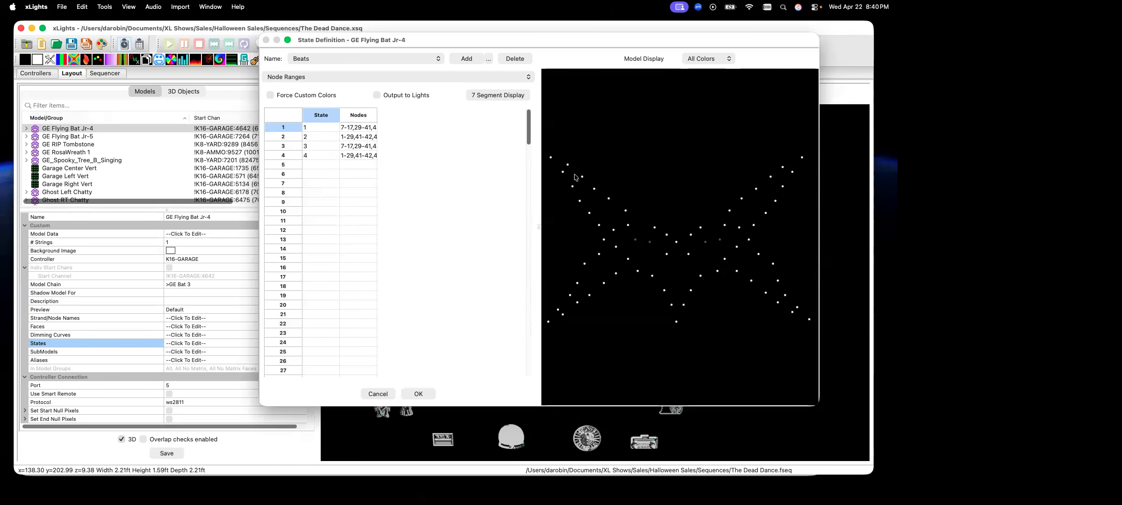
click(378, 393)
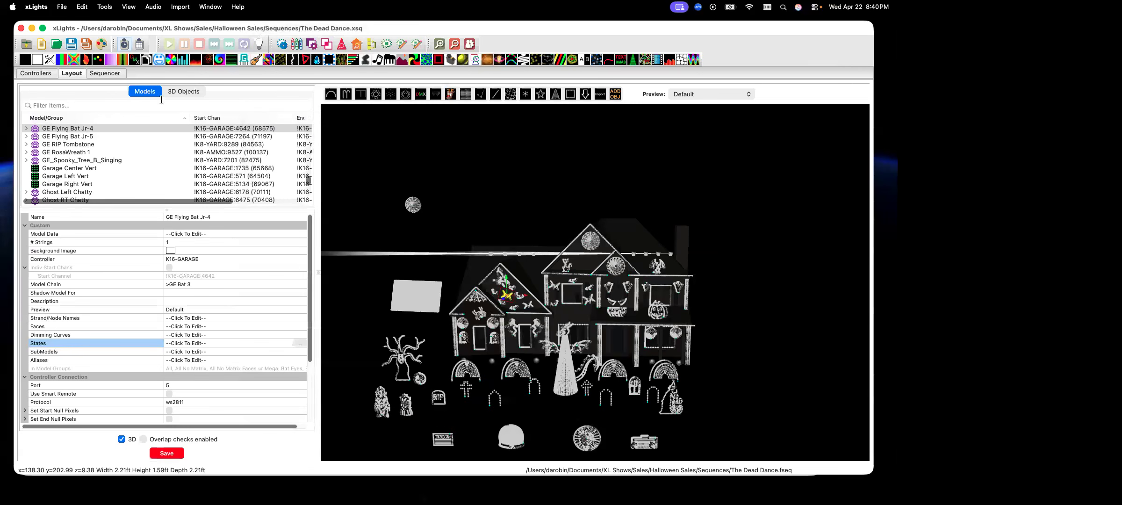
Return to the sequencer and view a longer stretch of the beat and lyric timings, with the Effect Settings window moved off the grid.
click(101, 75)
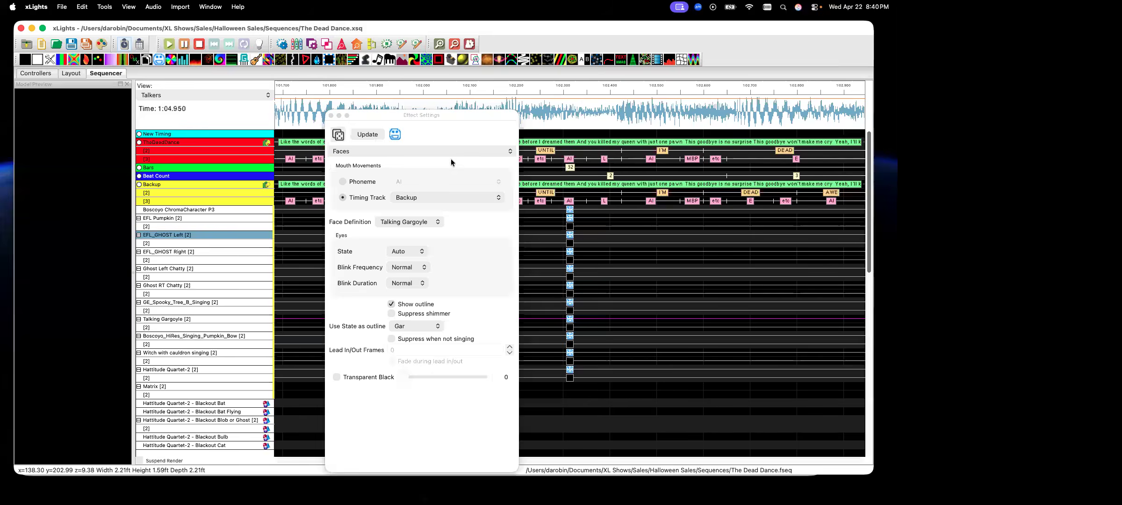
drag(458, 115, 0, 136)
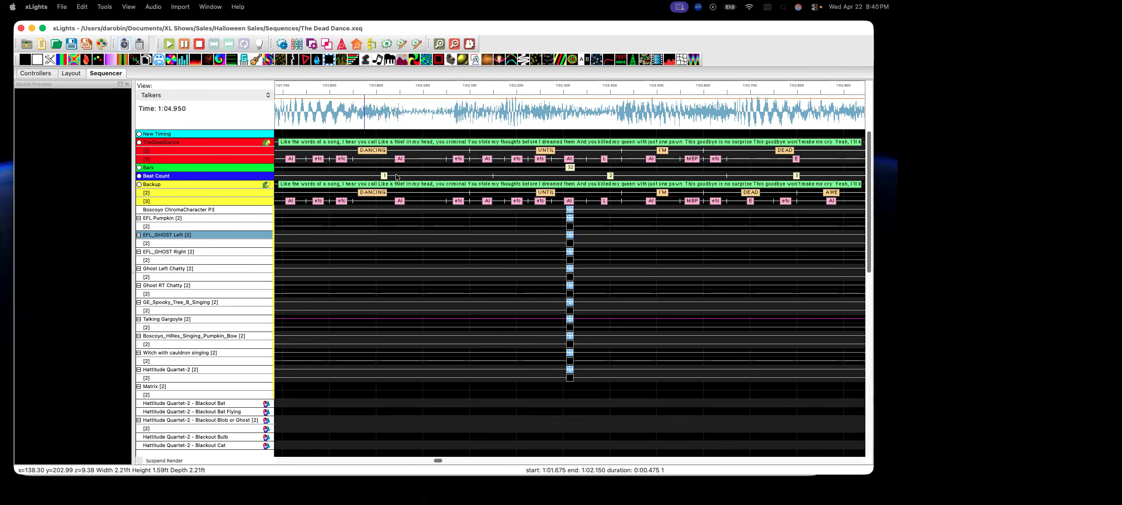
click(457, 44)
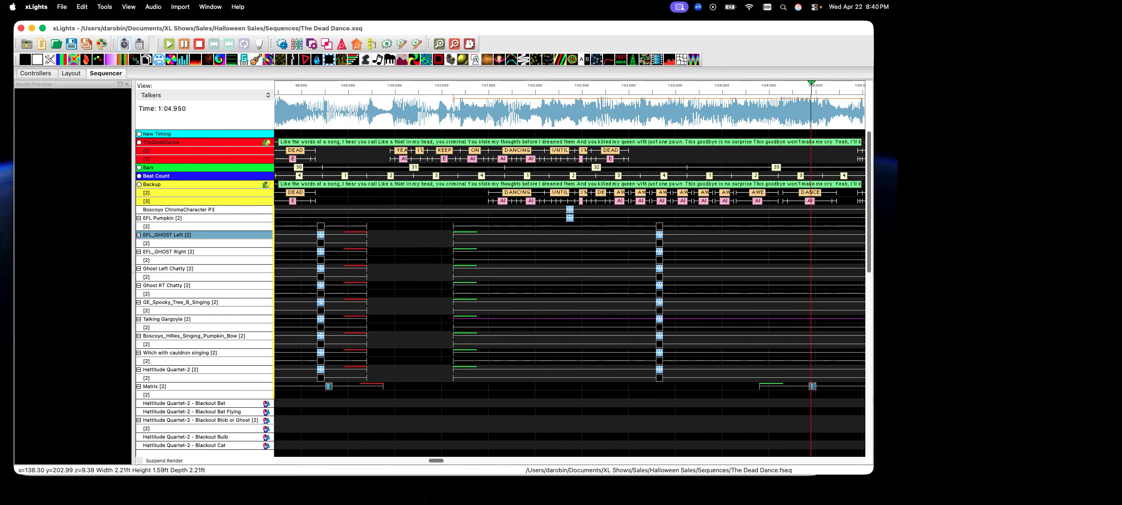
drag(0, 94, 216, 108)
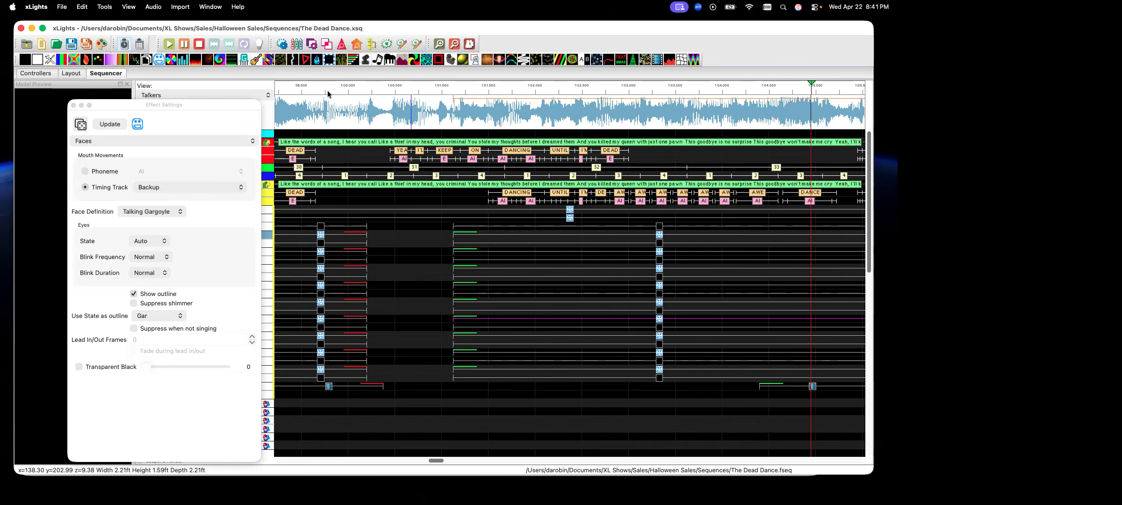
drag(207, 106, 0, 99)
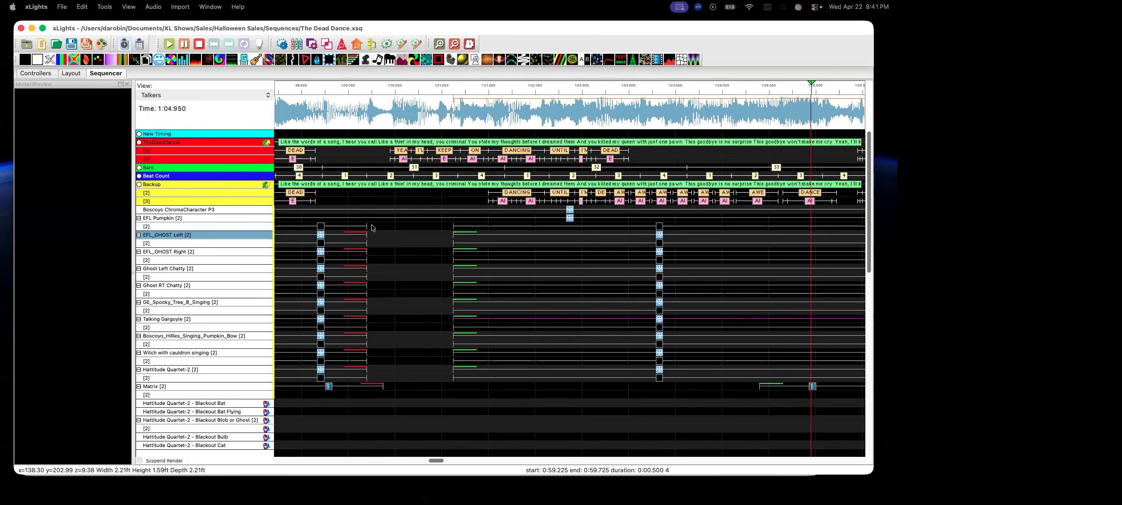
Examine the up and down states in GE Flying Bat Jr-4's Wing state definition in the layout, leaving them unchanged.
click(72, 74)
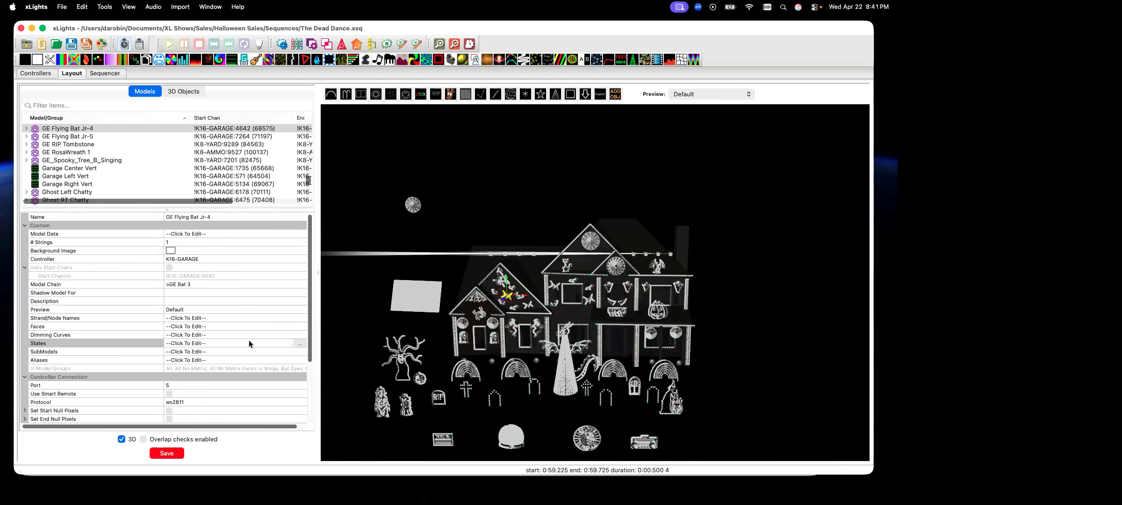
click(297, 343)
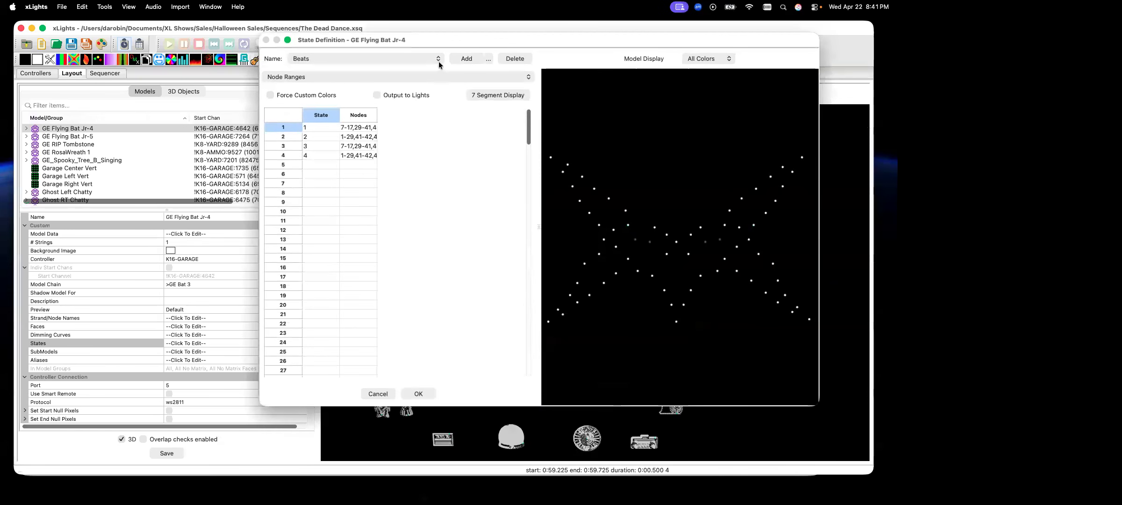
click(417, 60)
click(308, 70)
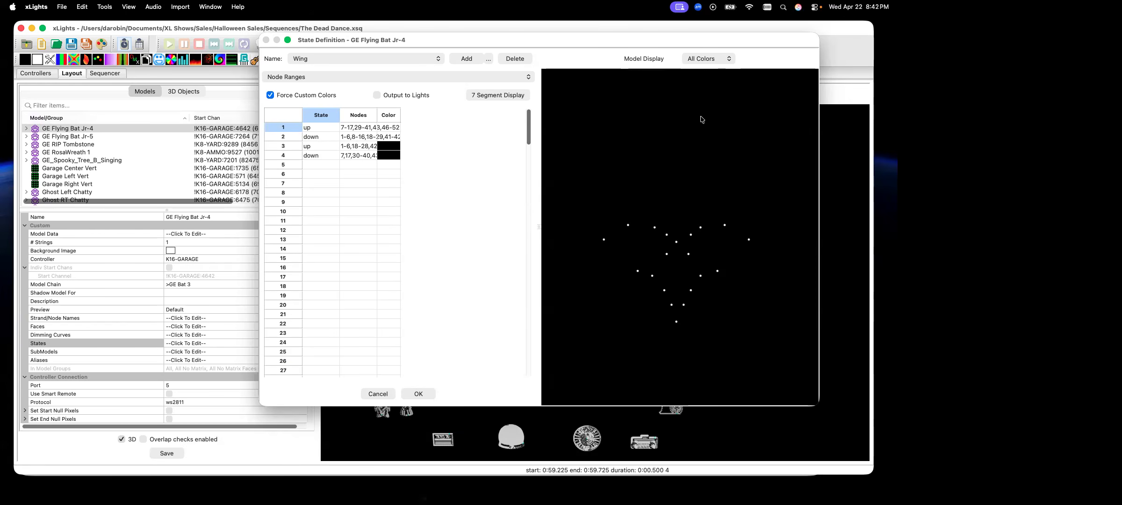
click(378, 395)
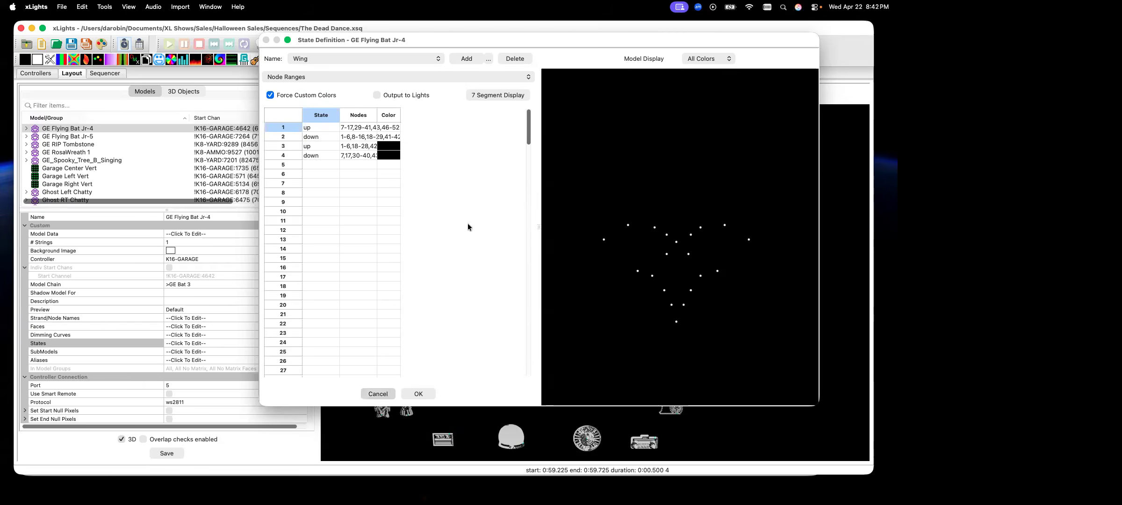
Back in the sequencer, edit the display elements to add the GE Flying Bat Jr-3 model to the Talkers view.
click(105, 73)
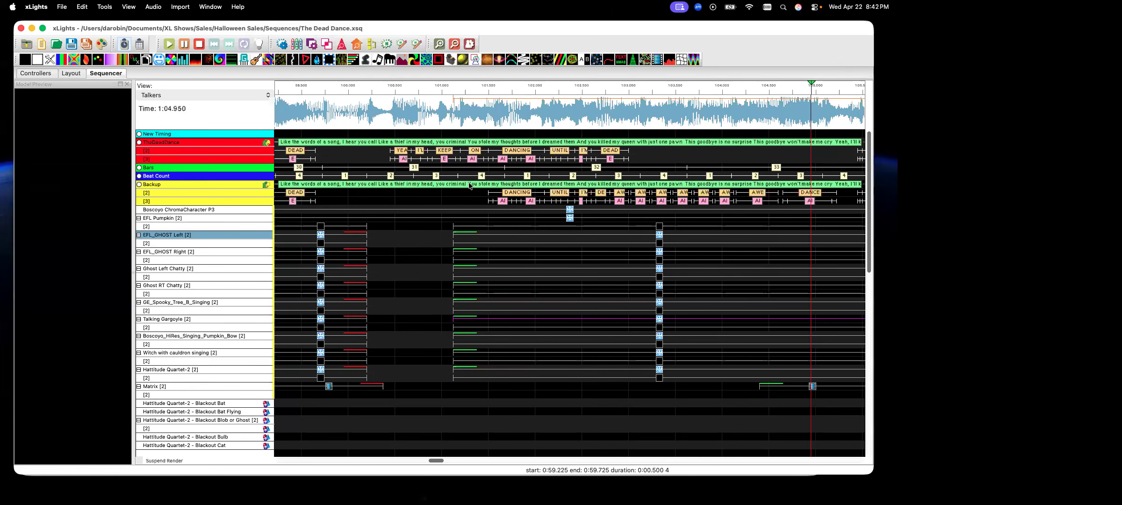
click(392, 177)
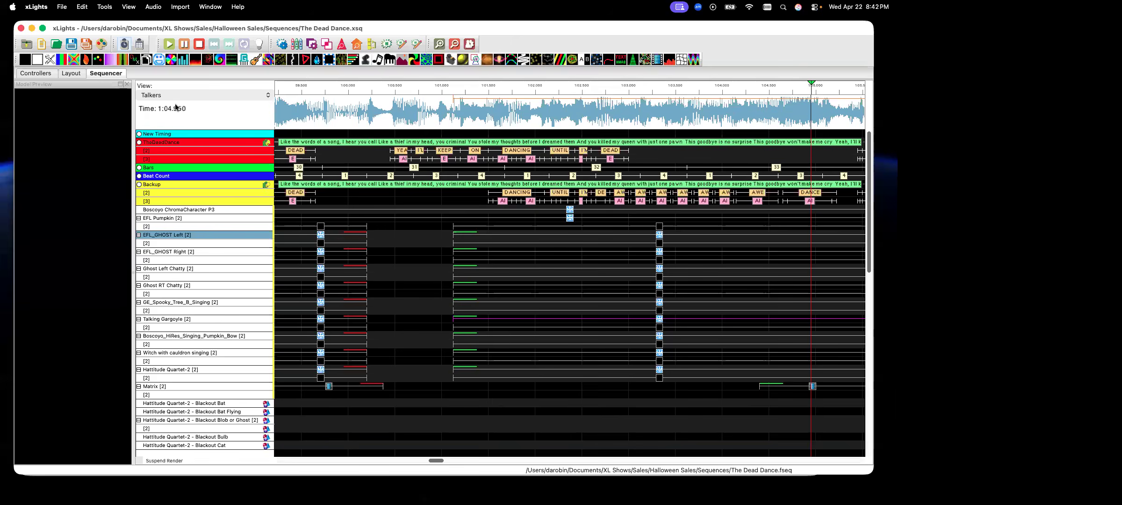
click(191, 94)
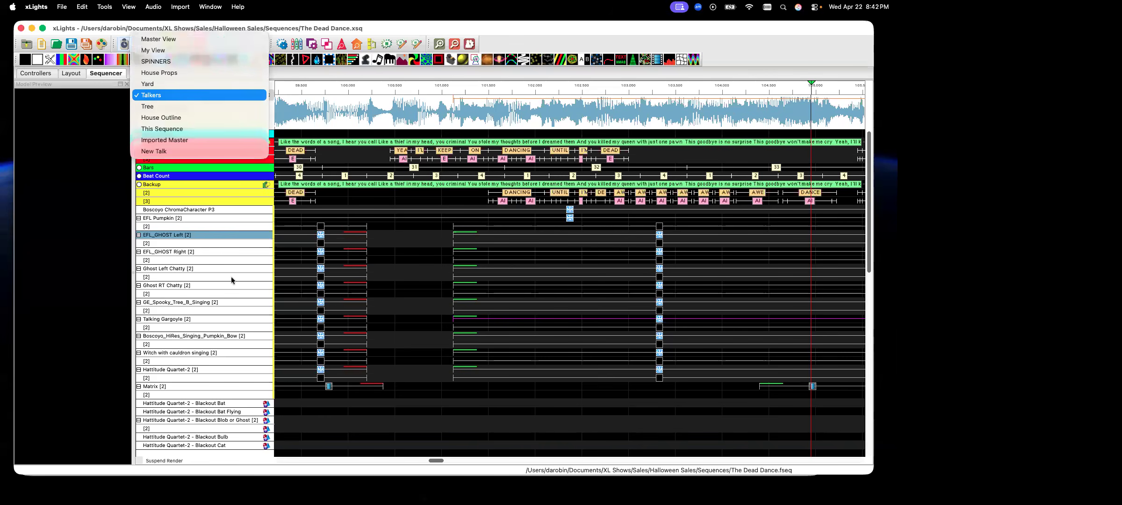
right_click(202, 256)
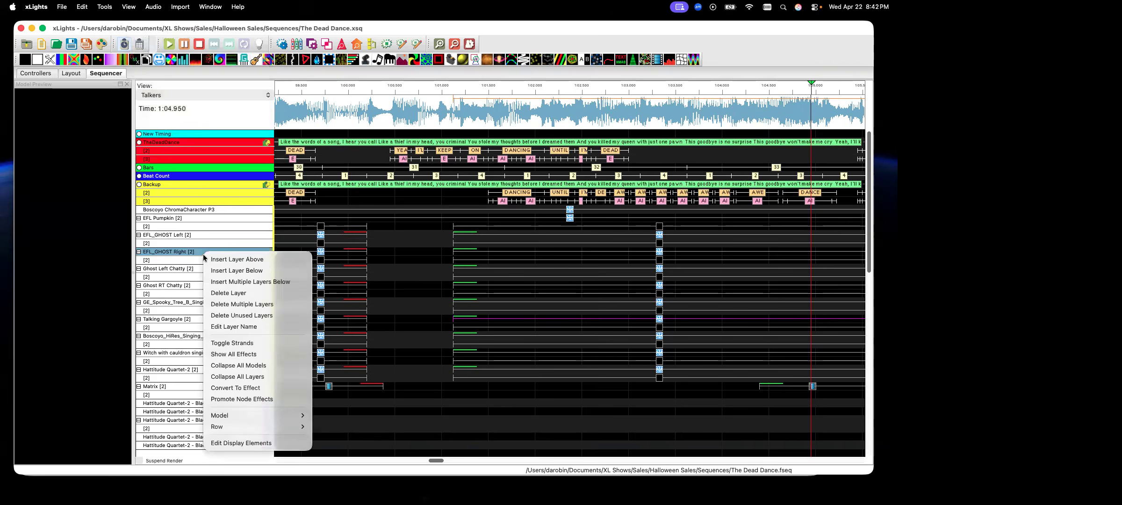
click(237, 443)
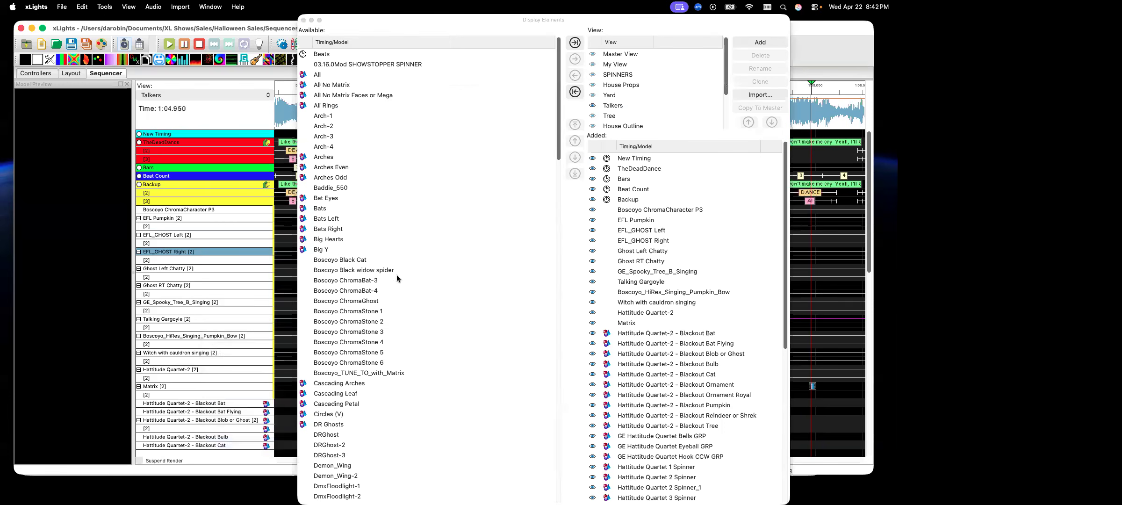
scroll(397, 274, down, 12)
scroll(371, 268, down, 10)
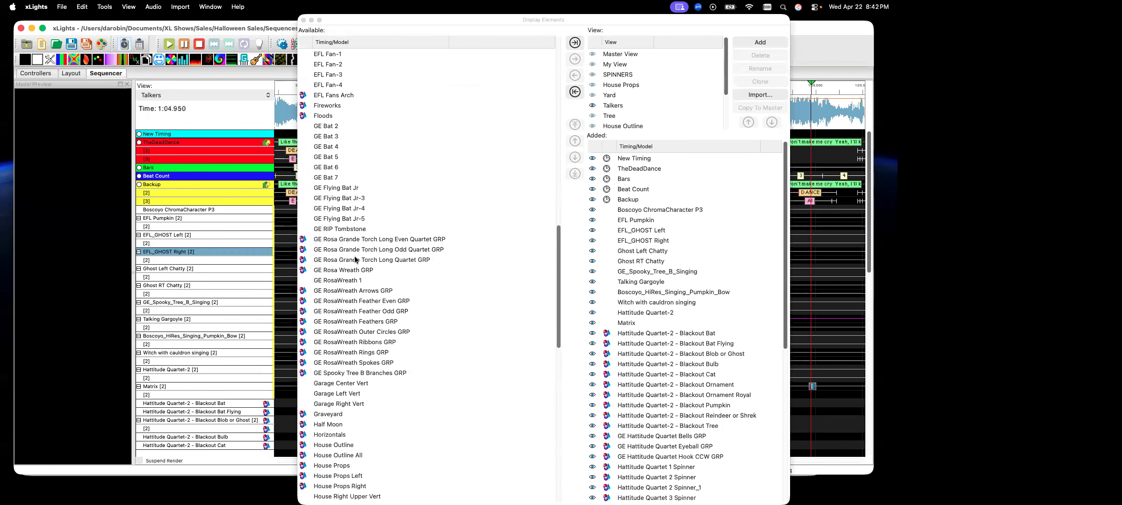
scroll(355, 259, down, 6)
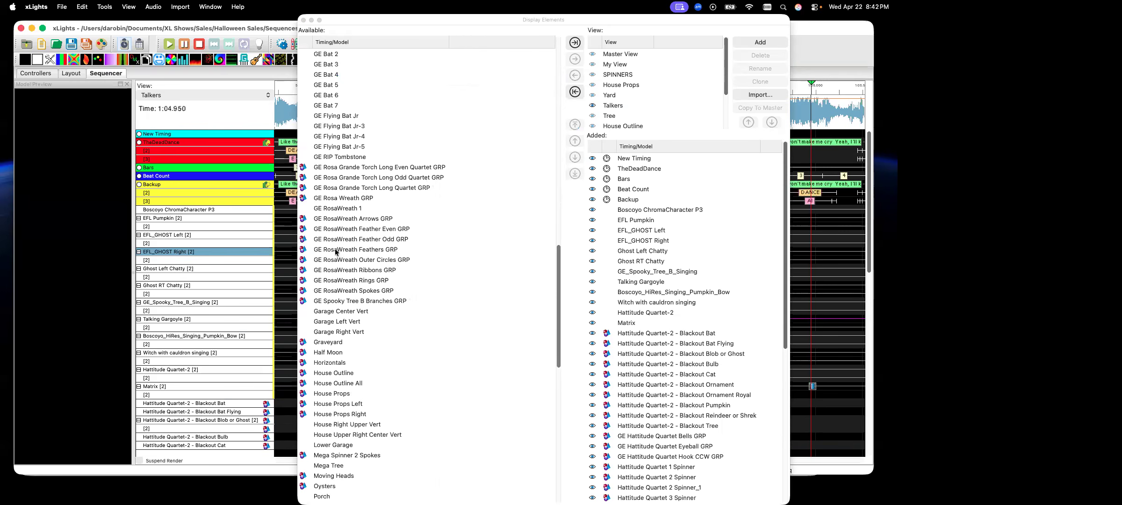
scroll(328, 164, down, 12)
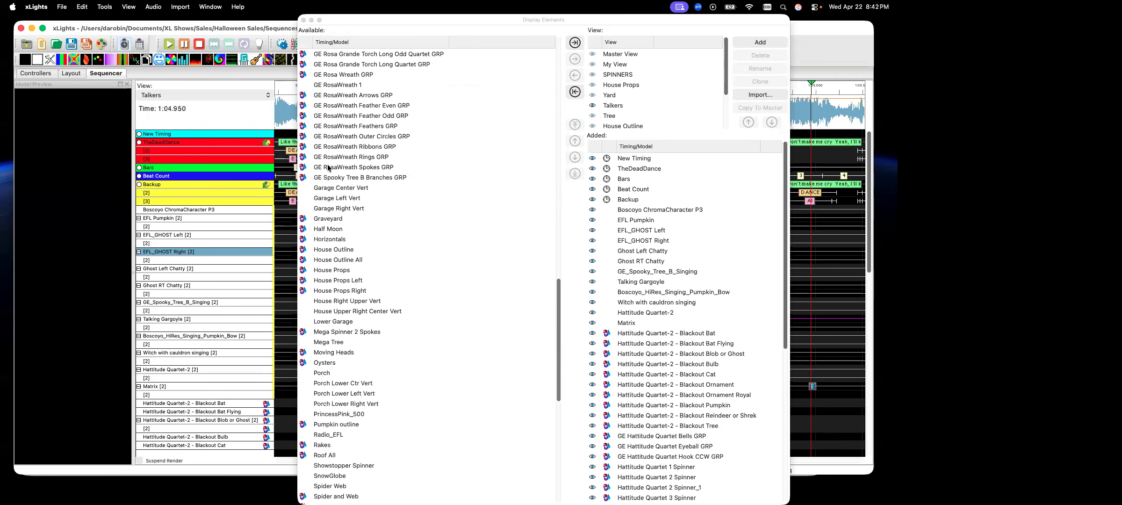
scroll(330, 169, up, 10)
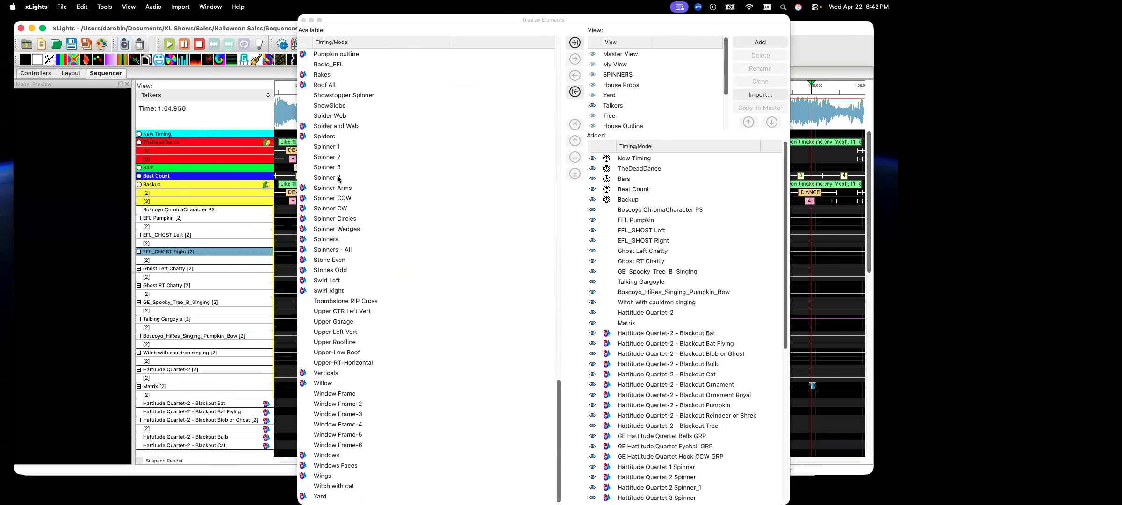
scroll(350, 186, up, 4)
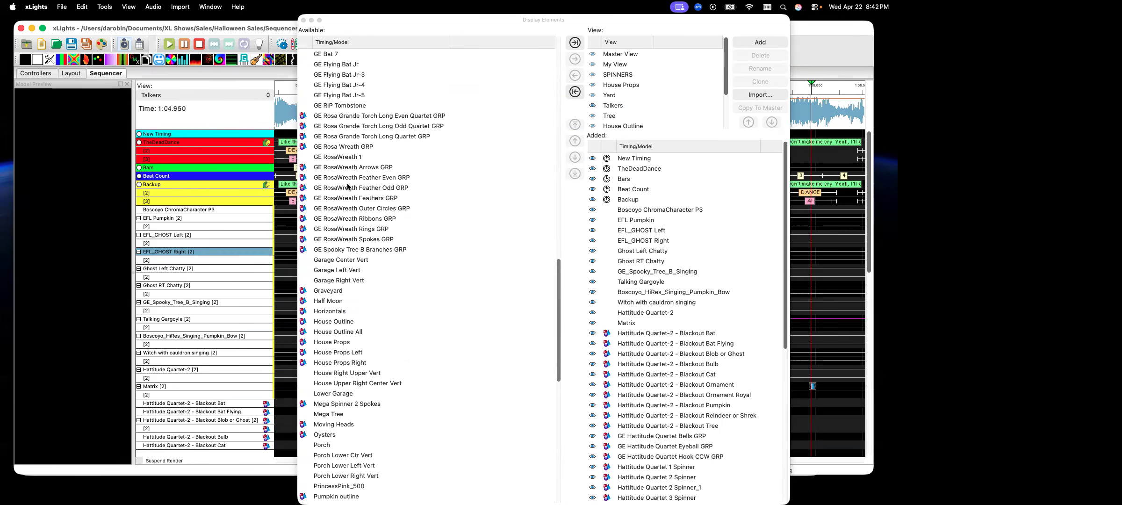
scroll(345, 220, up, 1)
scroll(345, 220, up, 2)
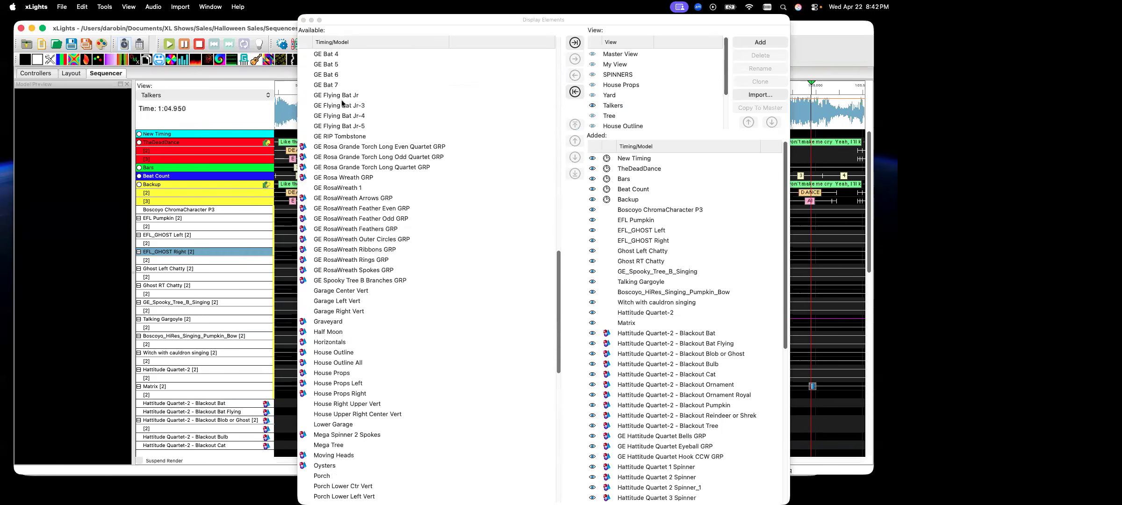
double_click(334, 107)
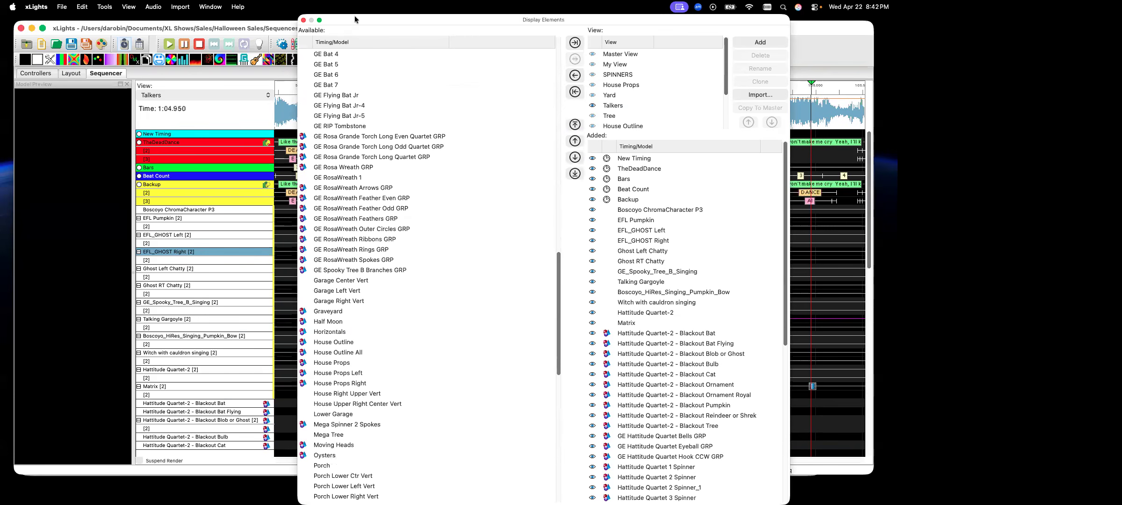
click(303, 21)
Move GE Flying Bat Jr-3 above all other models in the Talkers view's display elements.
scroll(238, 289, down, 5)
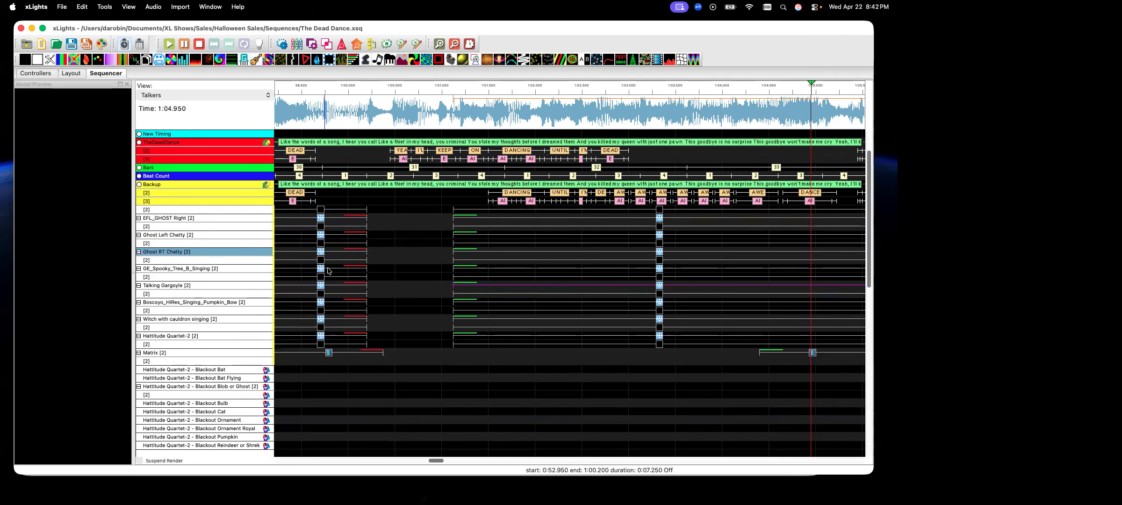
right_click(238, 287)
click(281, 477)
scroll(638, 371, down, 10)
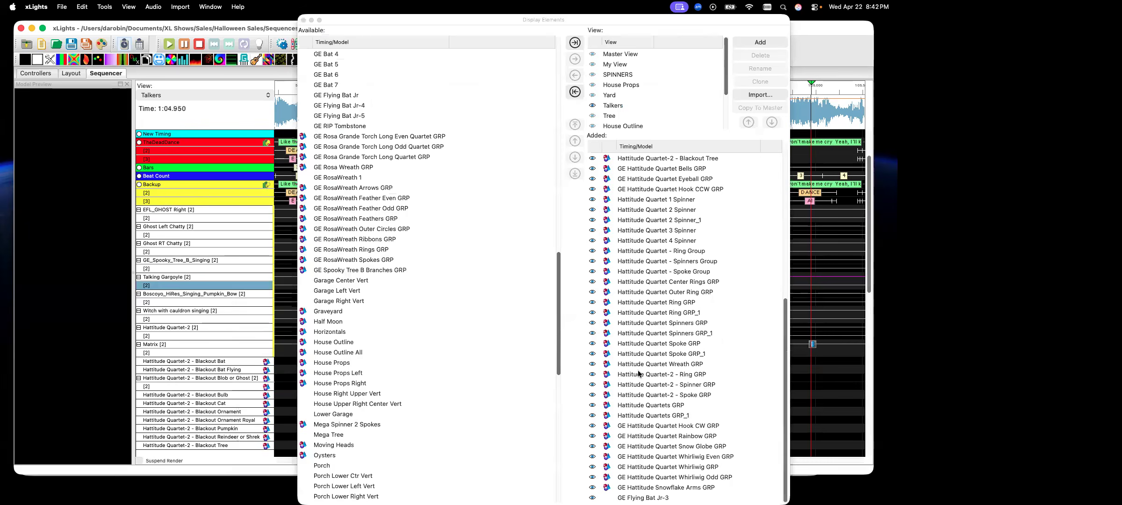
click(643, 497)
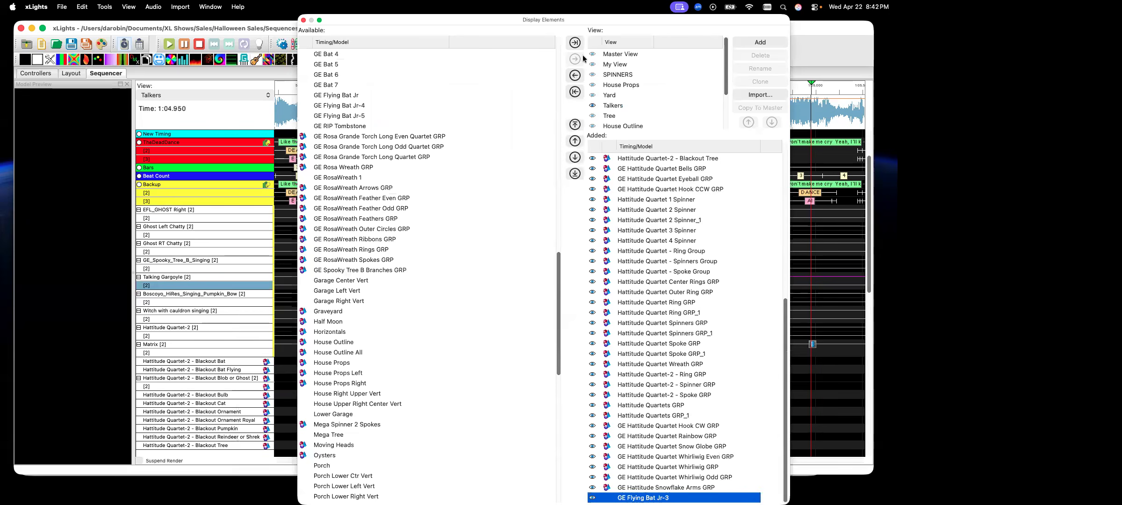
click(575, 125)
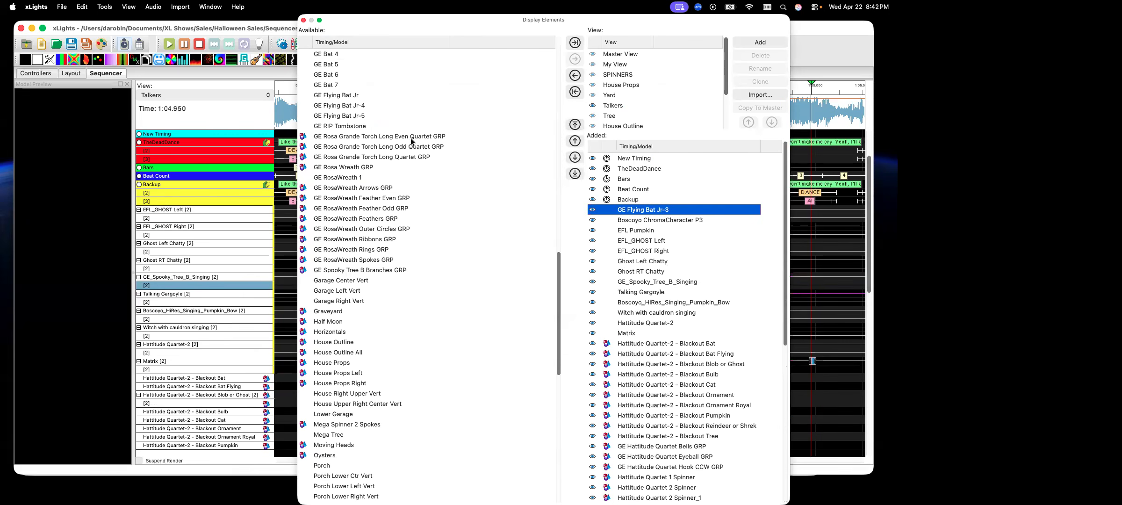
click(304, 21)
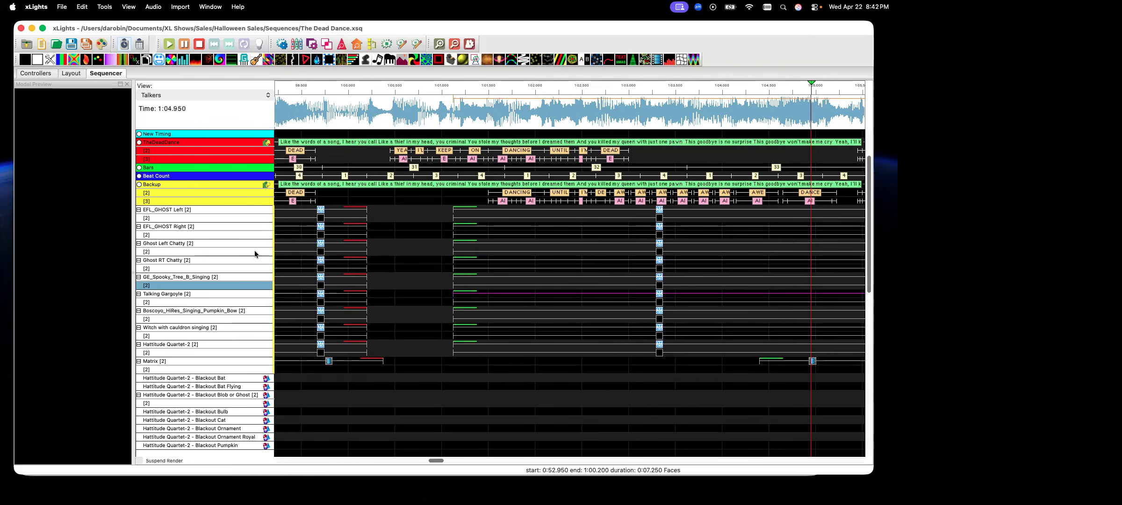
Review GE Flying Bat Jr-3's State effect settings in the sequencer and compare them with GE Flying Bat Jr-4's Beats state definition in the layout.
click(569, 210)
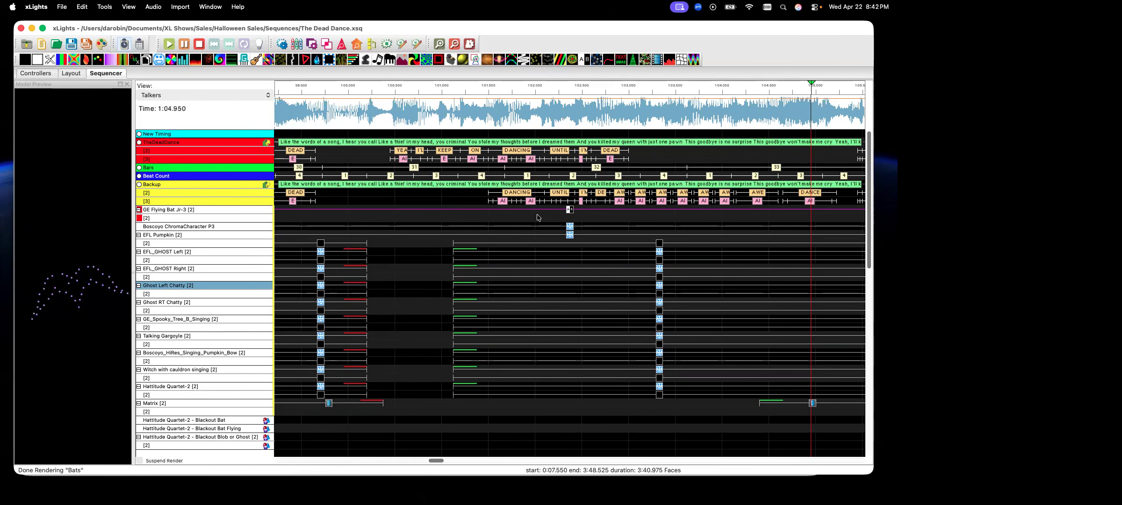
drag(0, 91, 669, 123)
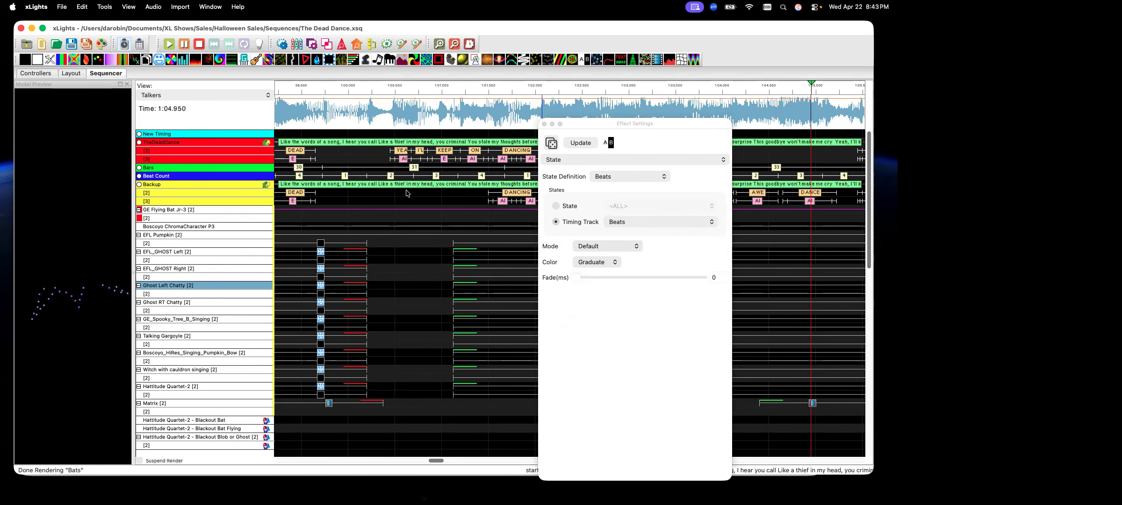
click(72, 75)
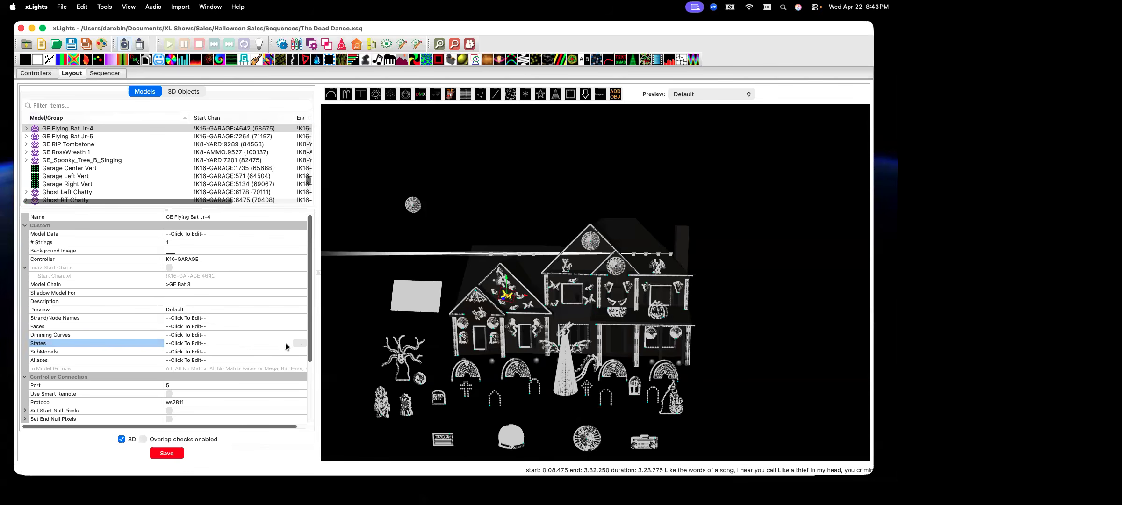
click(300, 344)
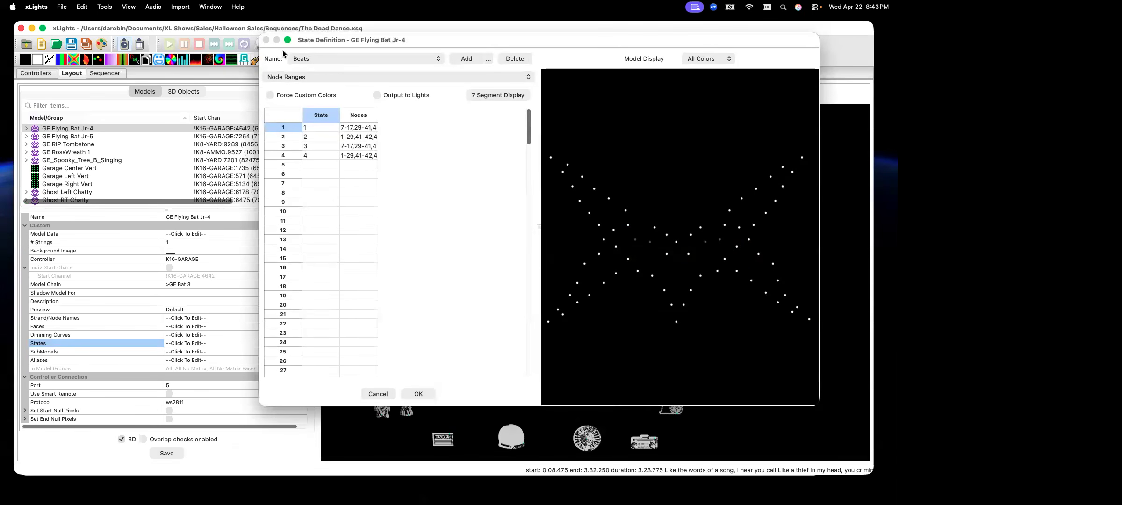
click(375, 395)
click(106, 73)
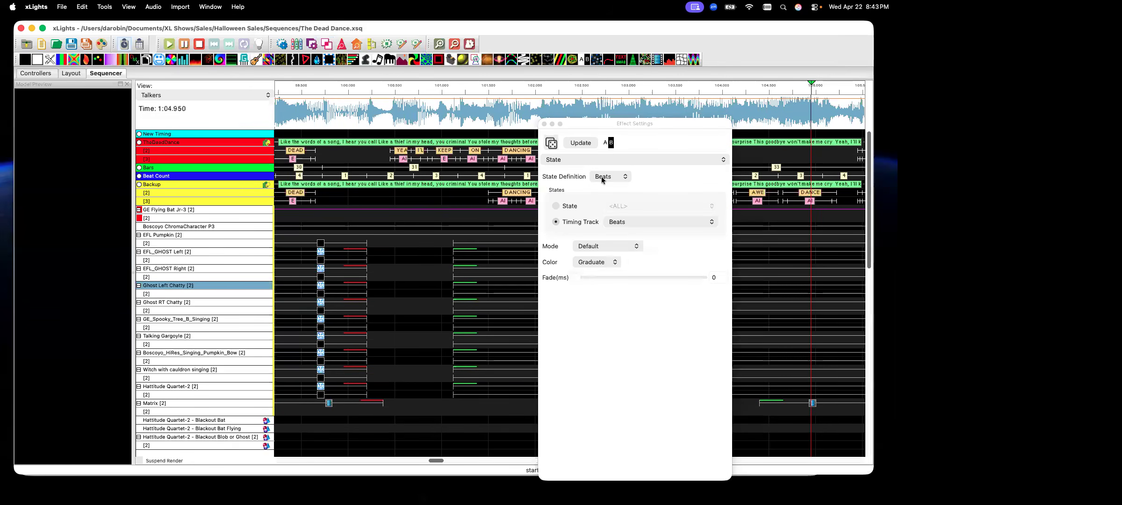
Review the State effect's available state definitions and examine GE Flying Bat Jr-4's numbered Beats states in the layout.
click(625, 178)
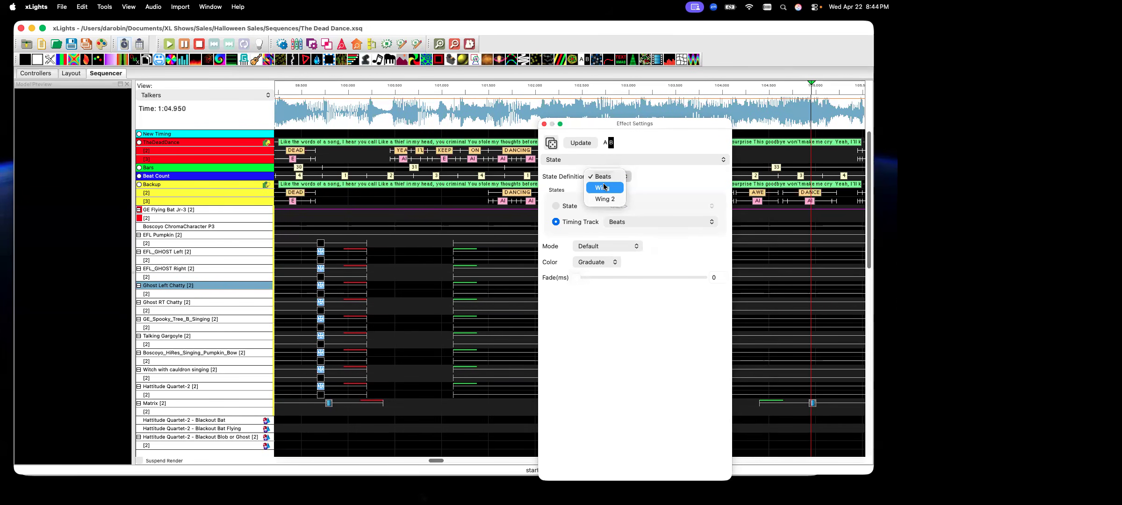
click(71, 79)
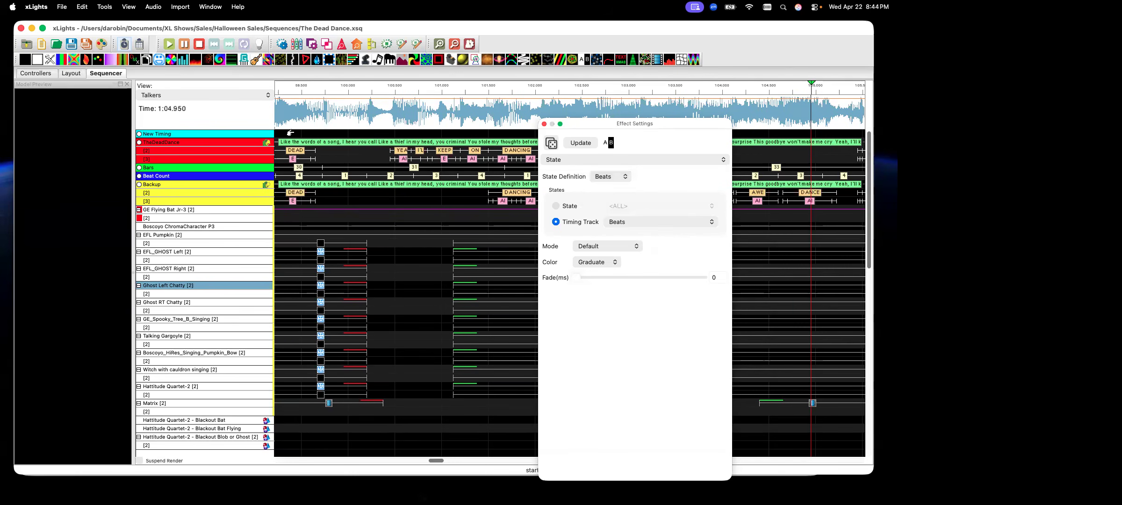
click(70, 78)
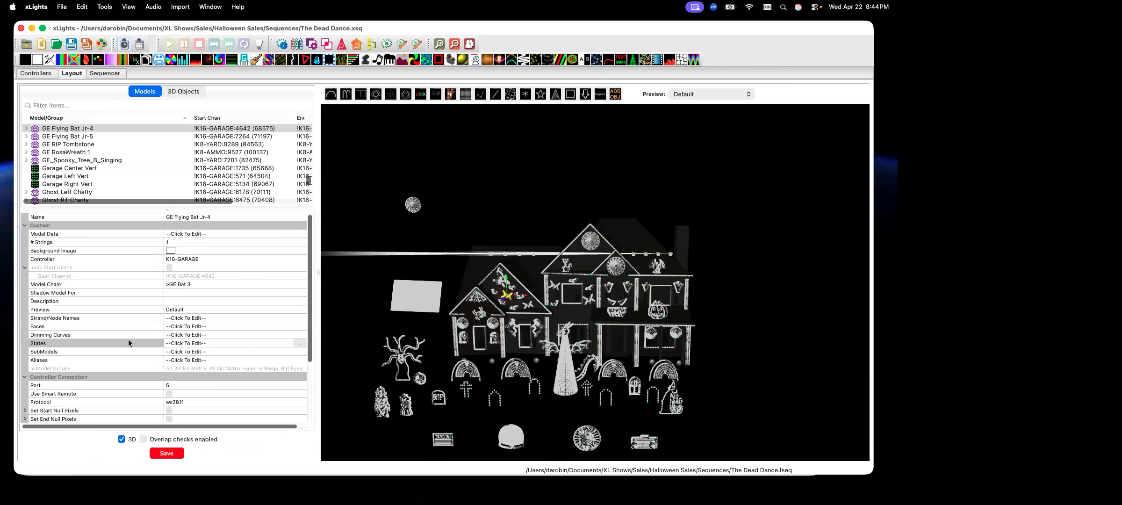
click(300, 342)
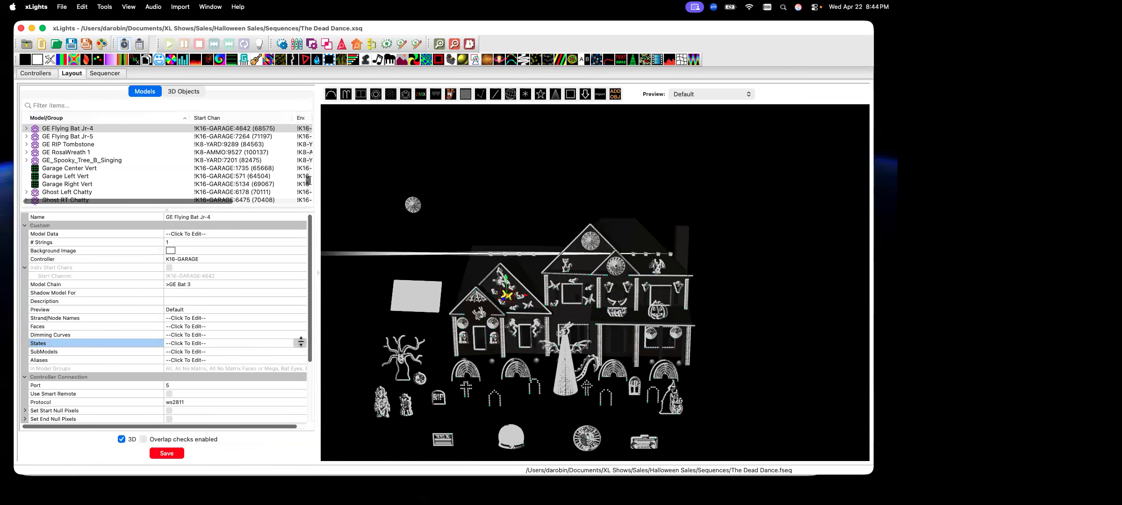
click(300, 343)
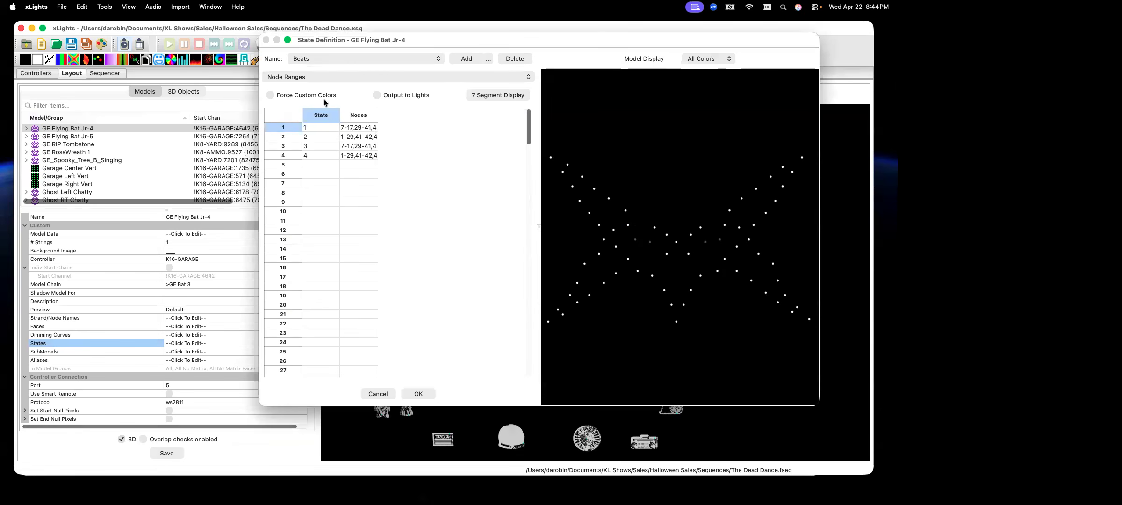
click(310, 136)
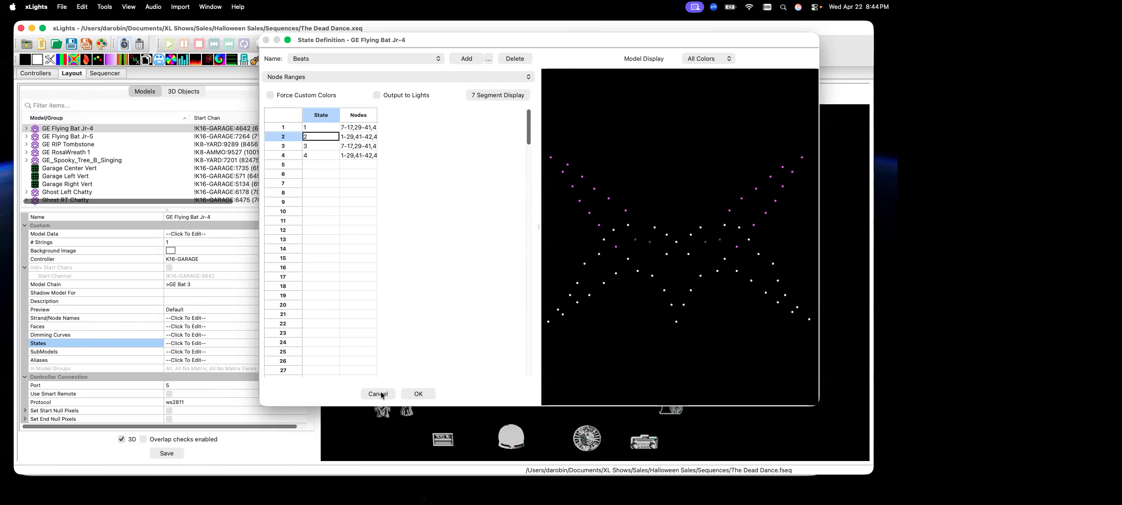
key(Return)
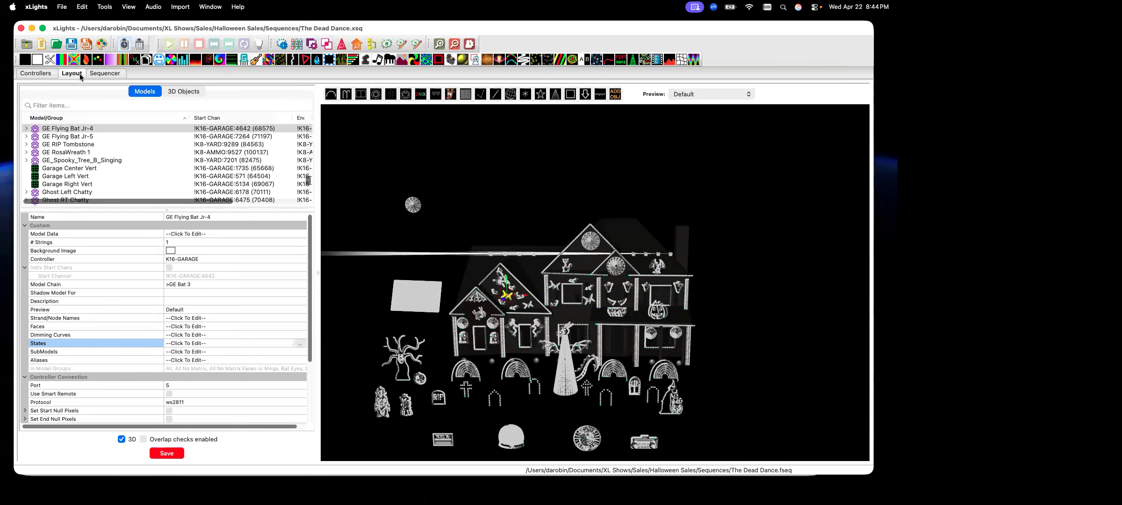
click(103, 73)
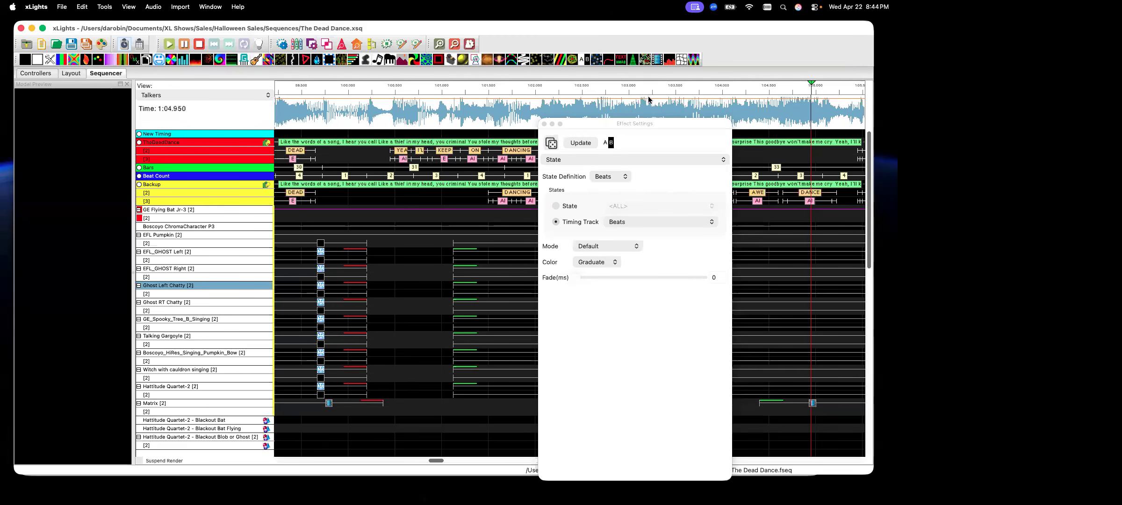
Clear the effect settings window off the sequencer and inspect the full display in the House Preview.
drag(687, 124, 1, 95)
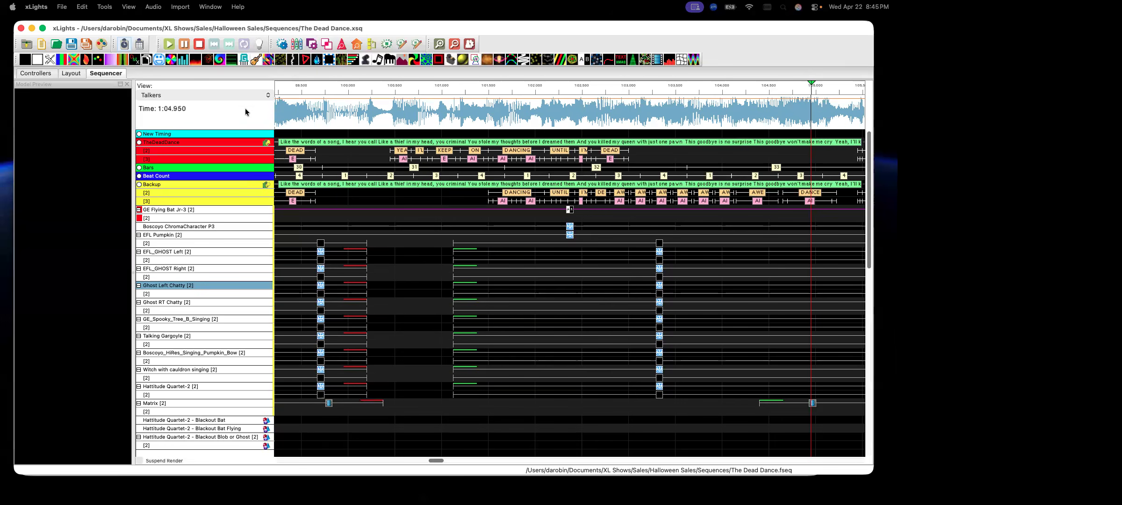
drag(435, 462, 238, 448)
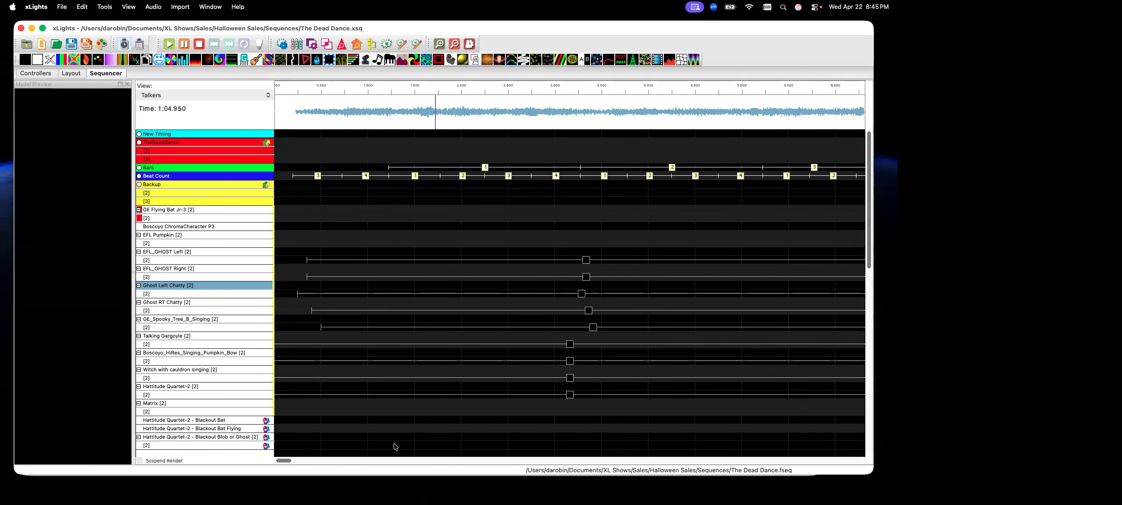
mouse_move(291, 461)
mouse_down()
mouse_move(318, 466)
mouse_move(300, 468)
mouse_up()
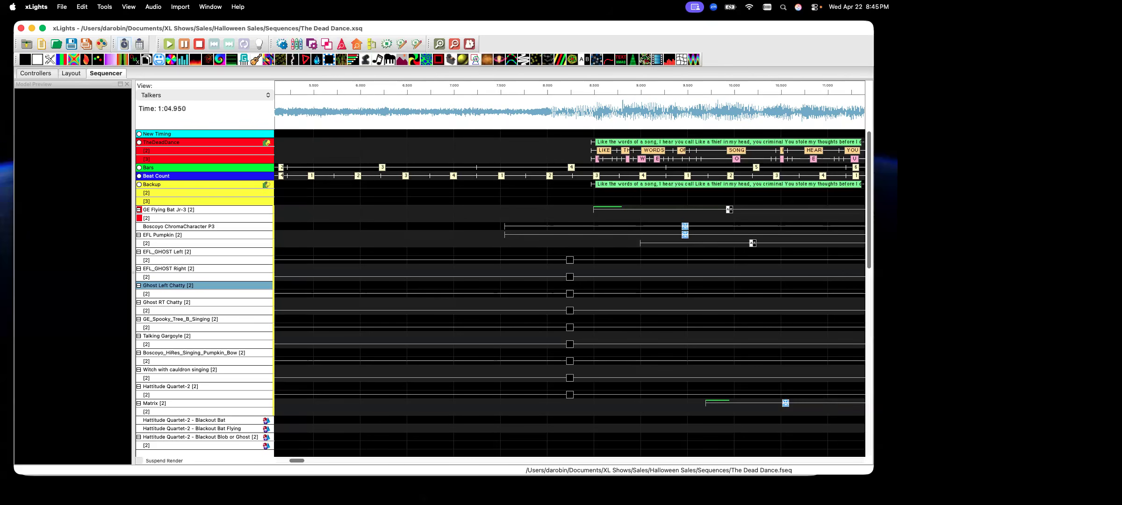
drag(1121, 72, 703, 52)
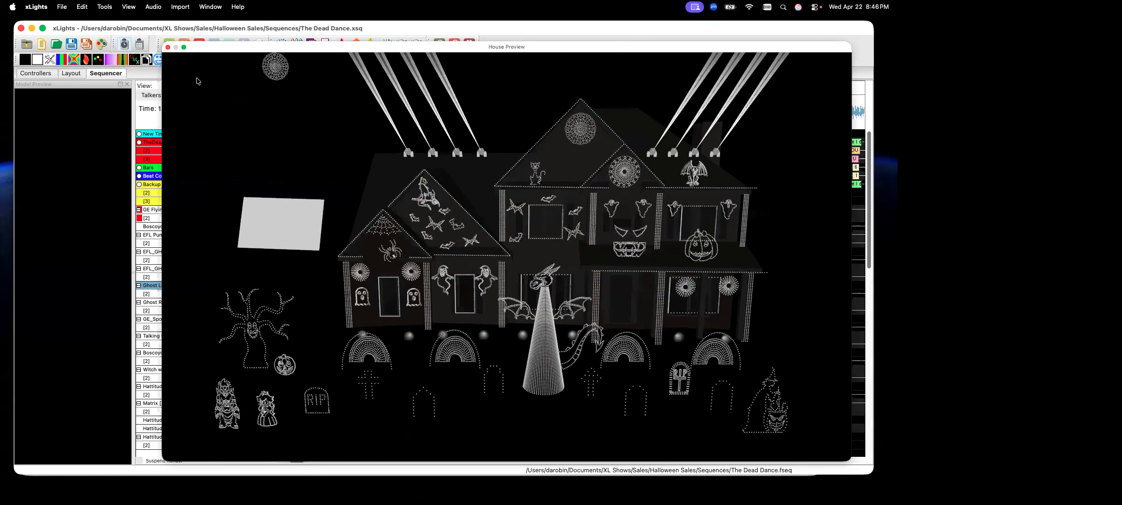
click(149, 122)
drag(252, 47, 898, 90)
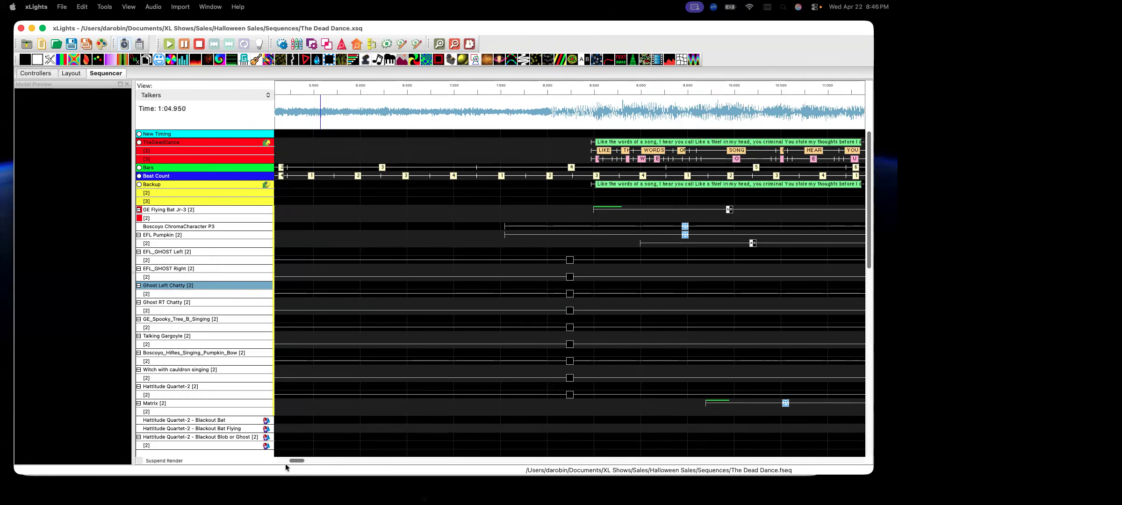
Set the playback position to the very beginning of the song.
drag(296, 461, 282, 460)
click(277, 116)
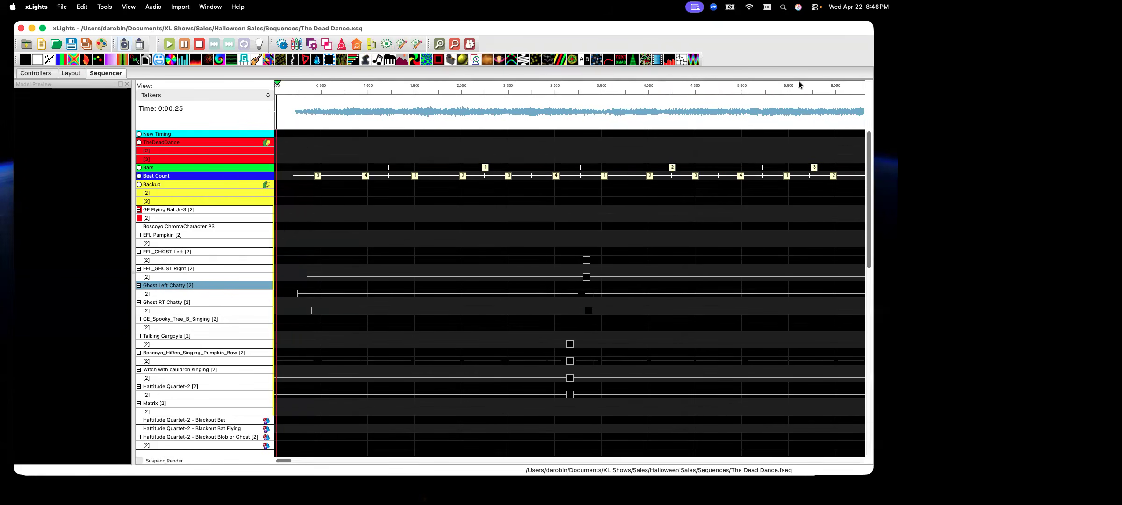
drag(898, 54, 897, 33)
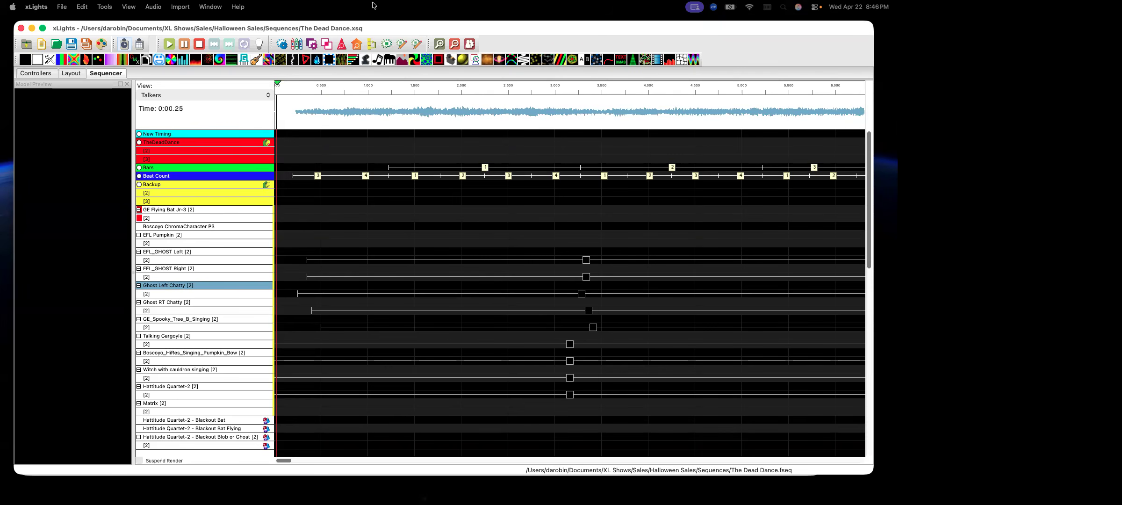
In the layout, add a new face definition named Santa to the Matrix model.
click(73, 74)
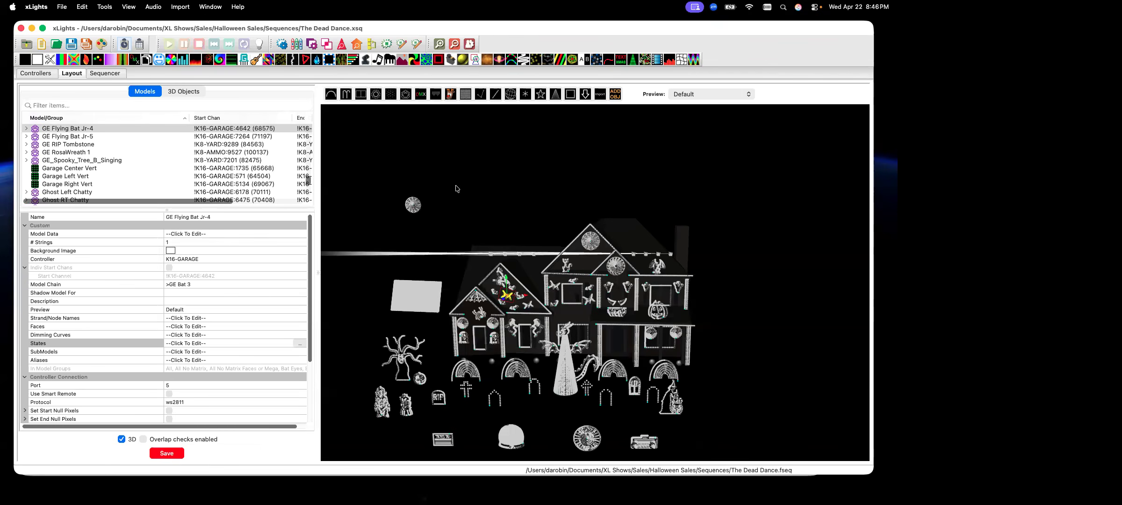
drag(423, 295, 403, 312)
click(544, 145)
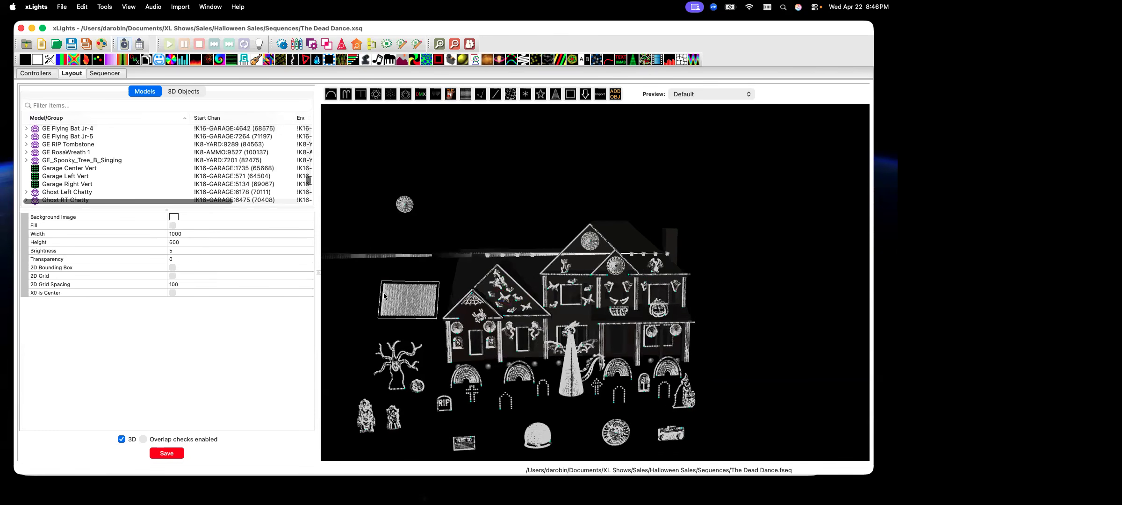
click(403, 305)
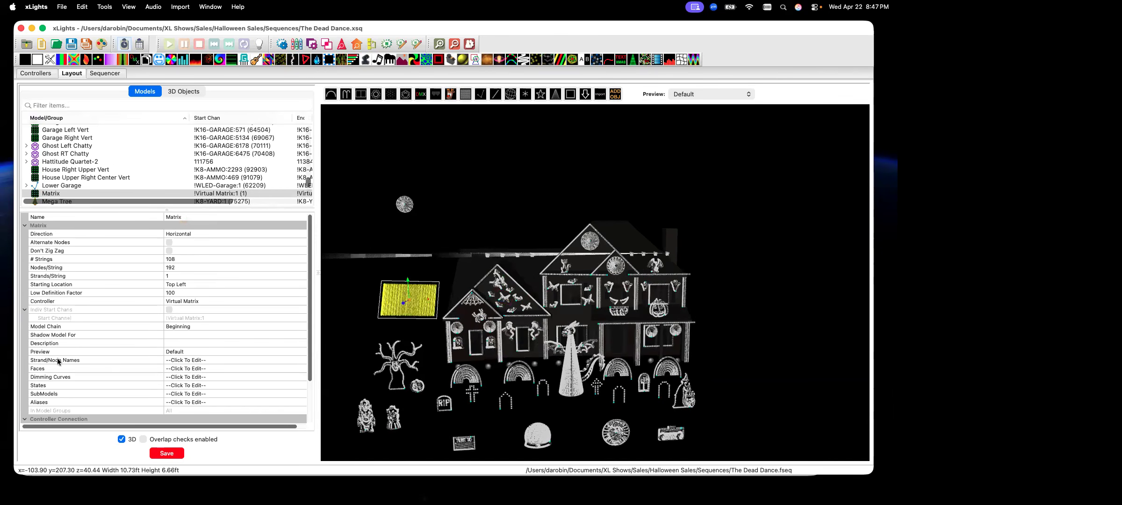
click(211, 370)
click(299, 368)
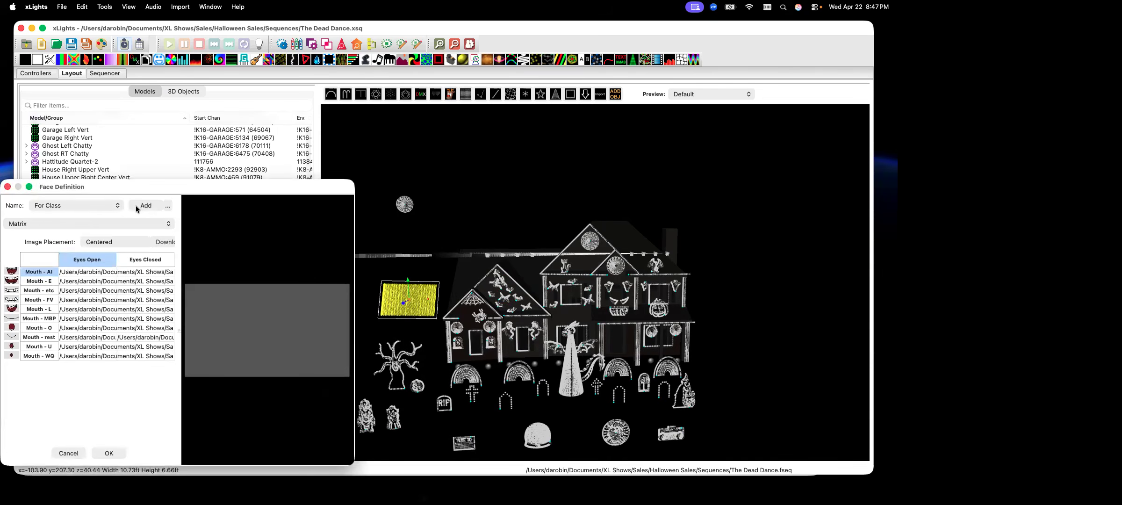
click(140, 207)
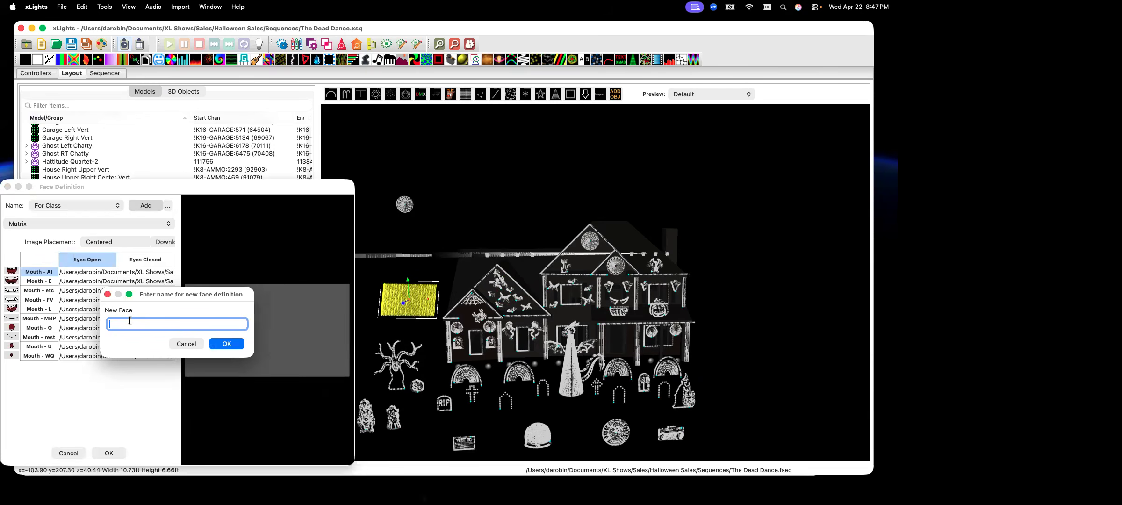
text(Santa)
click(223, 346)
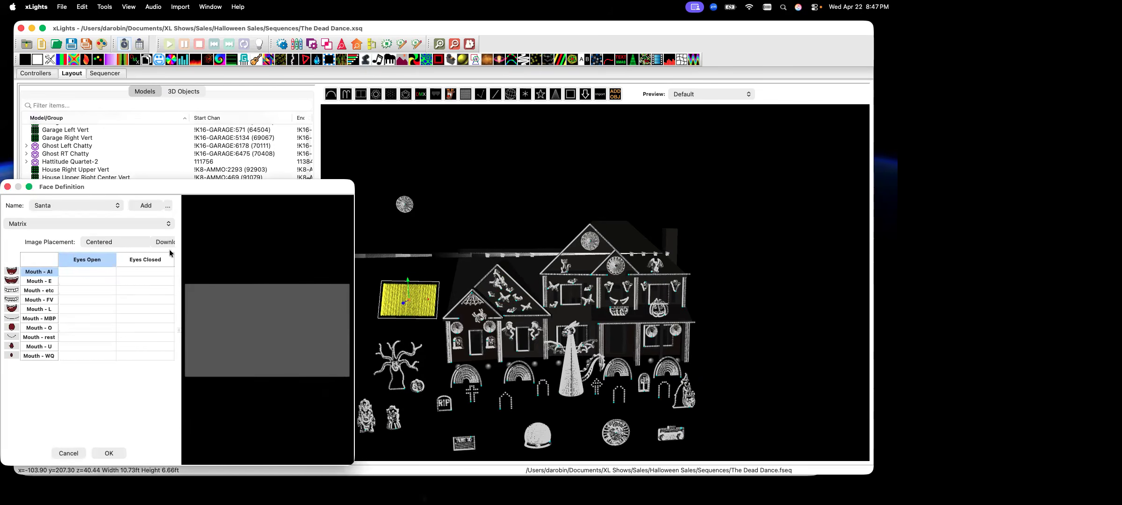
Fill the Santa definition with the downloadable Santa face from the Christmas Santa category, preview its AI mouth, and save the definition.
drag(355, 240, 623, 240)
click(280, 242)
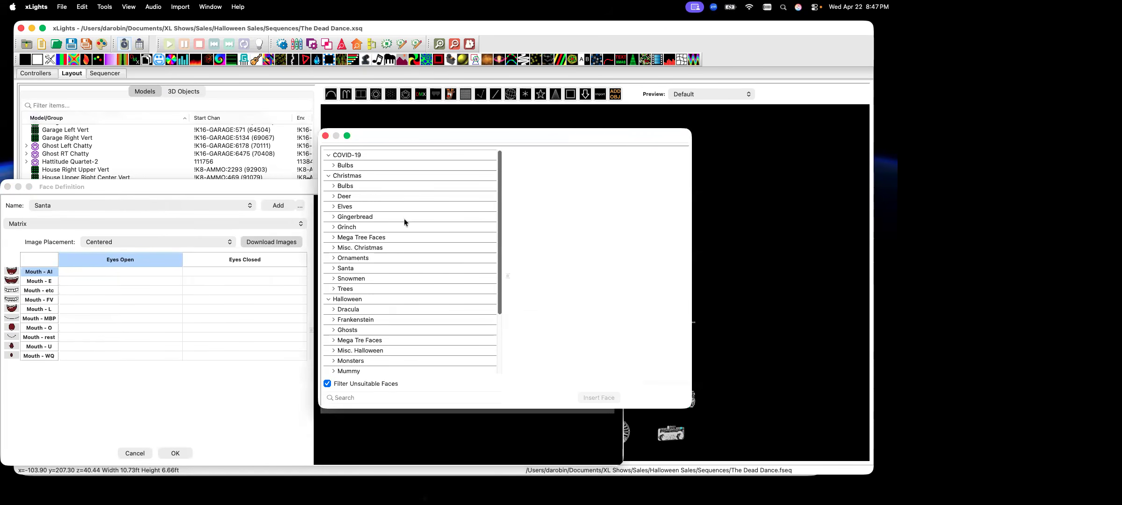
click(333, 269)
click(350, 279)
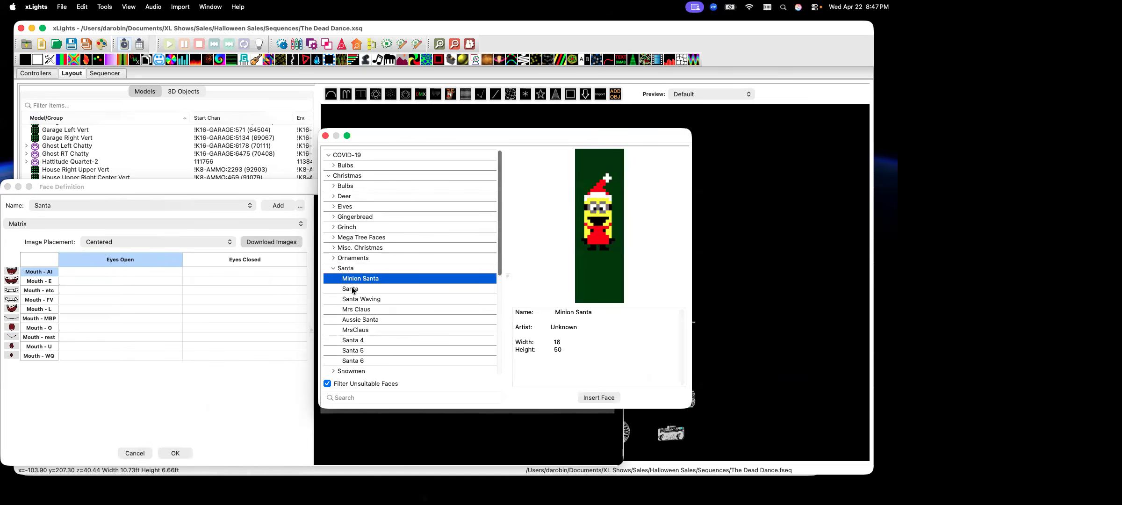
click(350, 289)
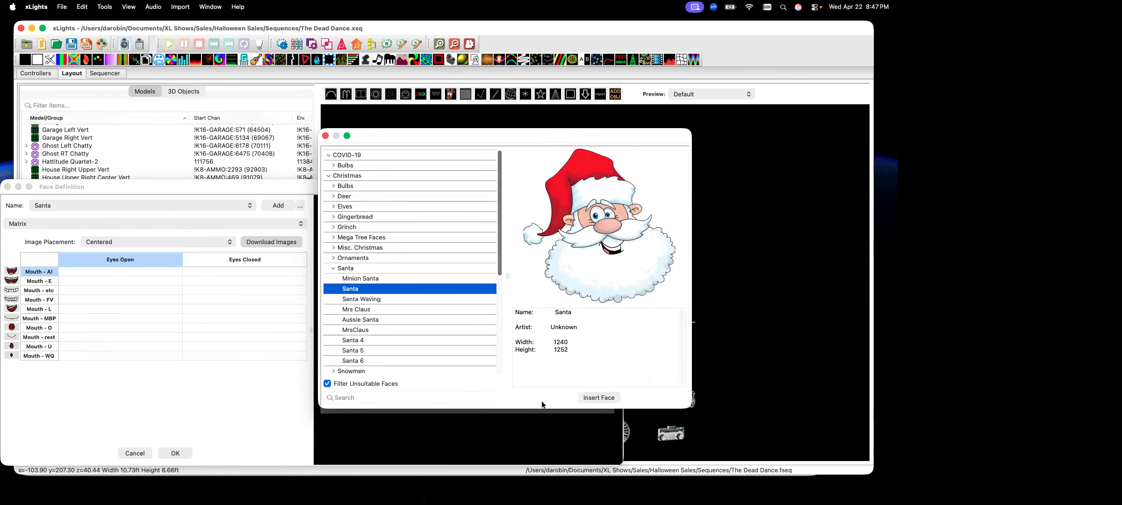
click(599, 397)
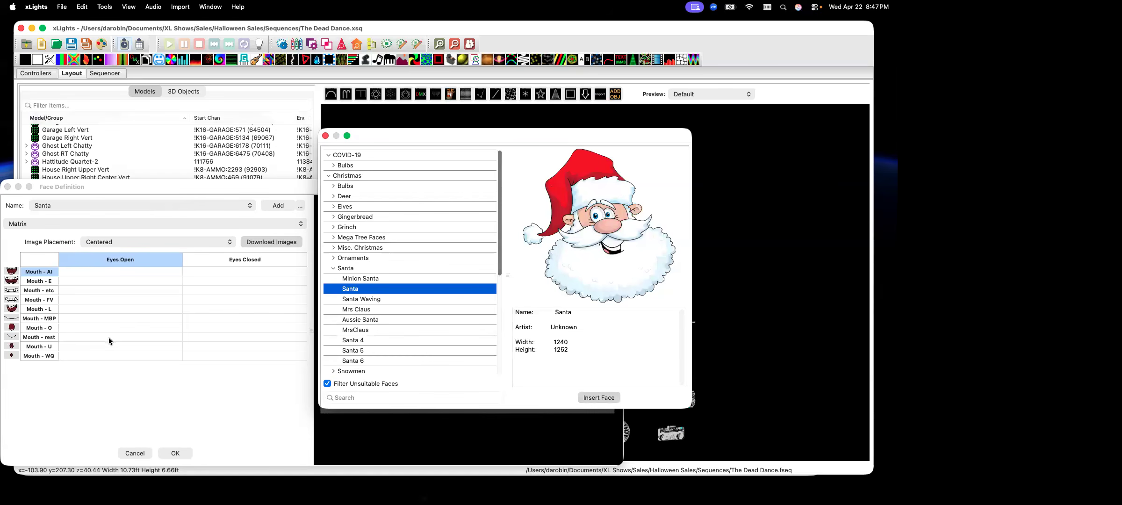
click(83, 274)
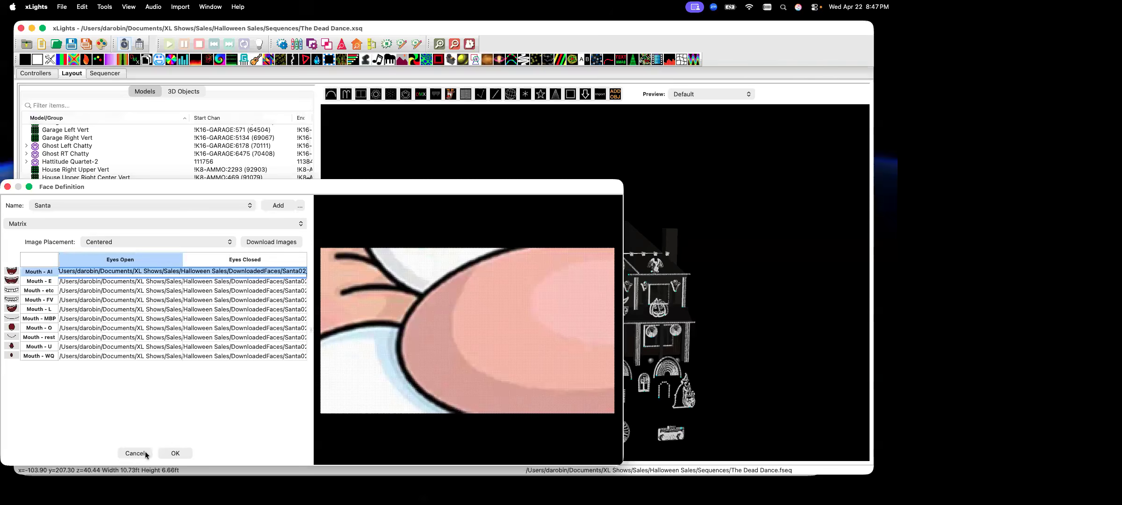
click(177, 453)
click(111, 73)
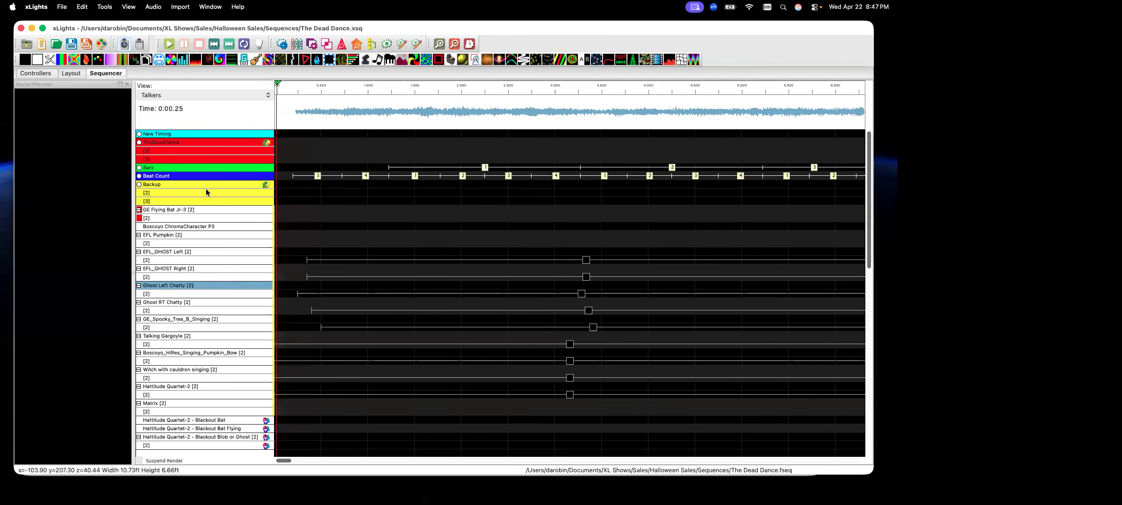
scroll(255, 276, down, 5)
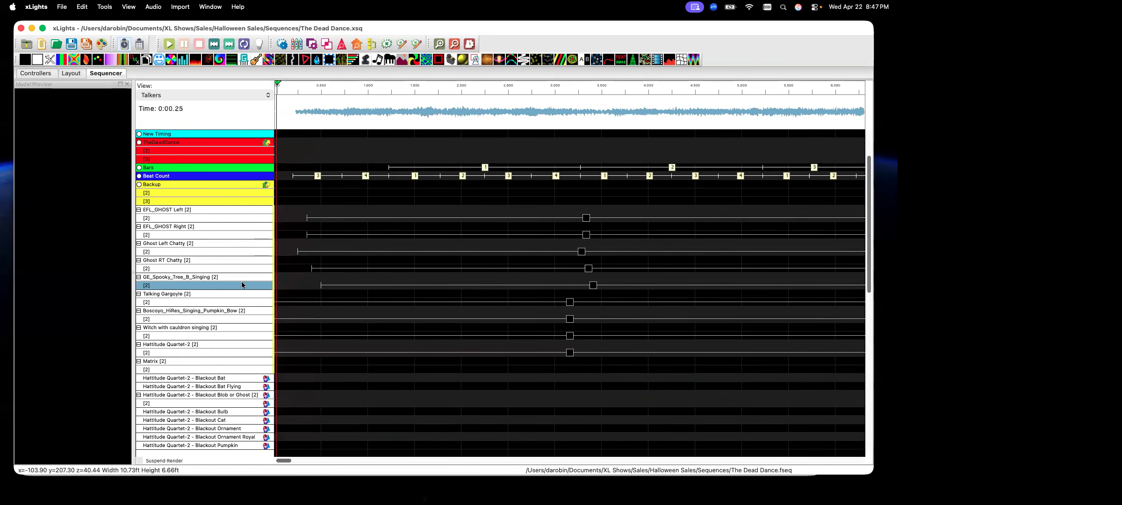
Set the Matrix model's Santa face image placement to Scaled, preview the AI mouth, save the definition, and return to the sequencer.
click(71, 74)
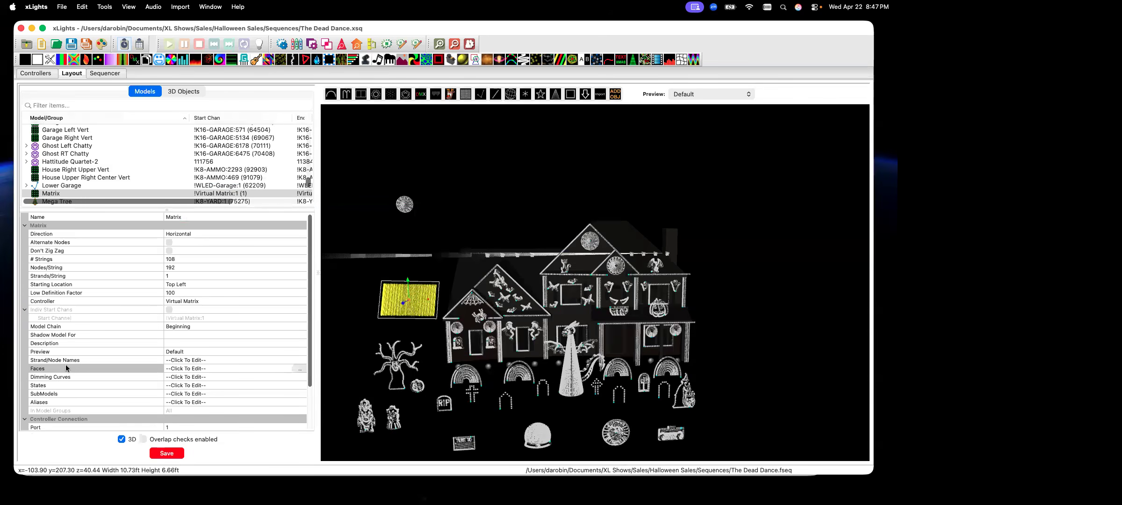
click(299, 368)
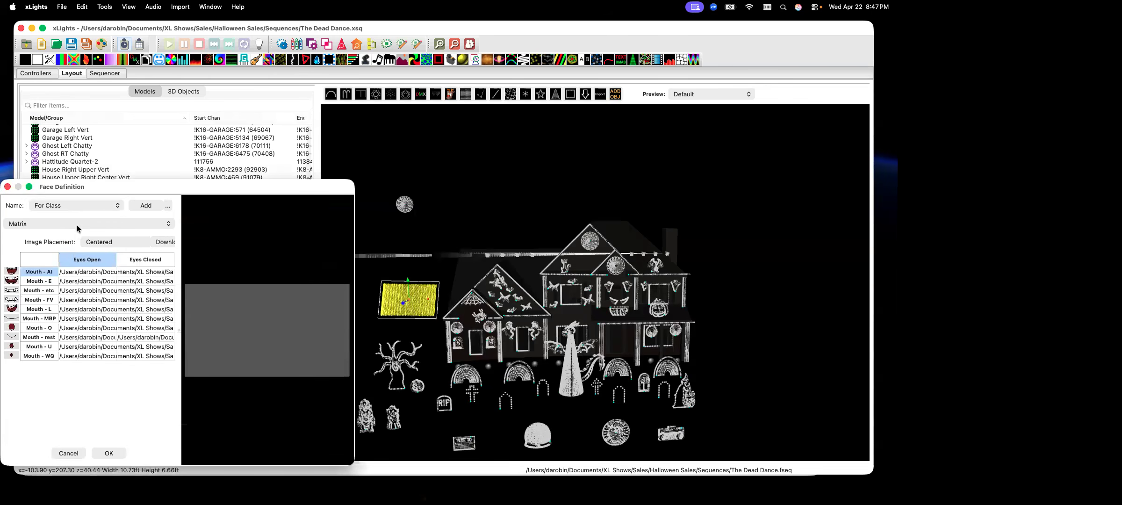
click(116, 208)
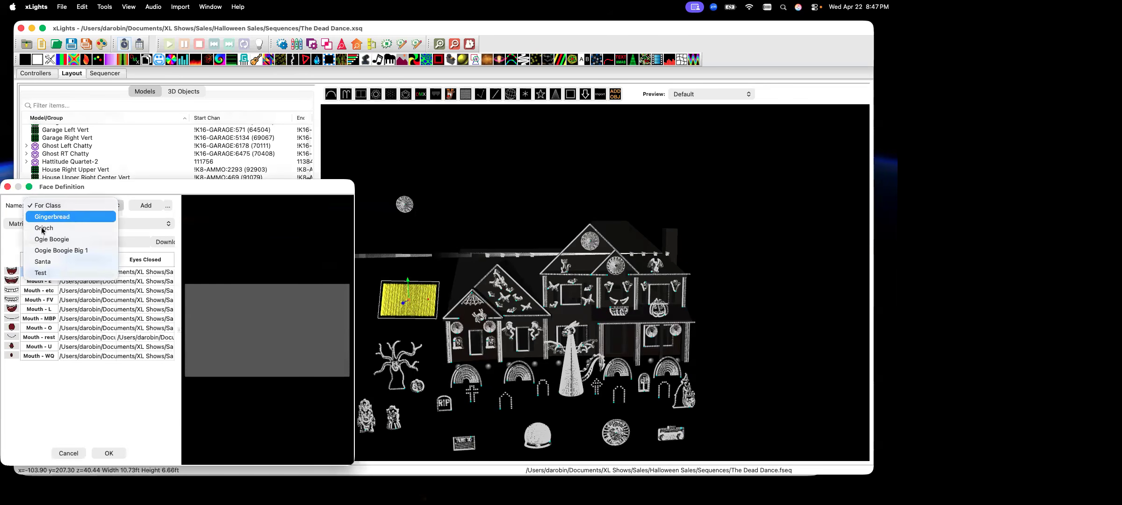
click(43, 261)
drag(354, 239, 814, 240)
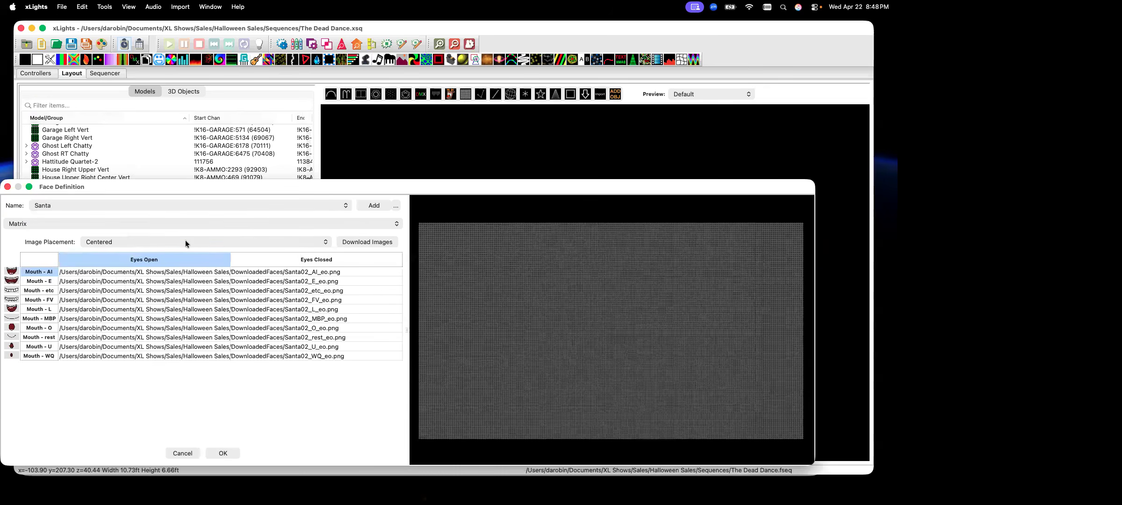
click(185, 243)
click(191, 254)
click(95, 272)
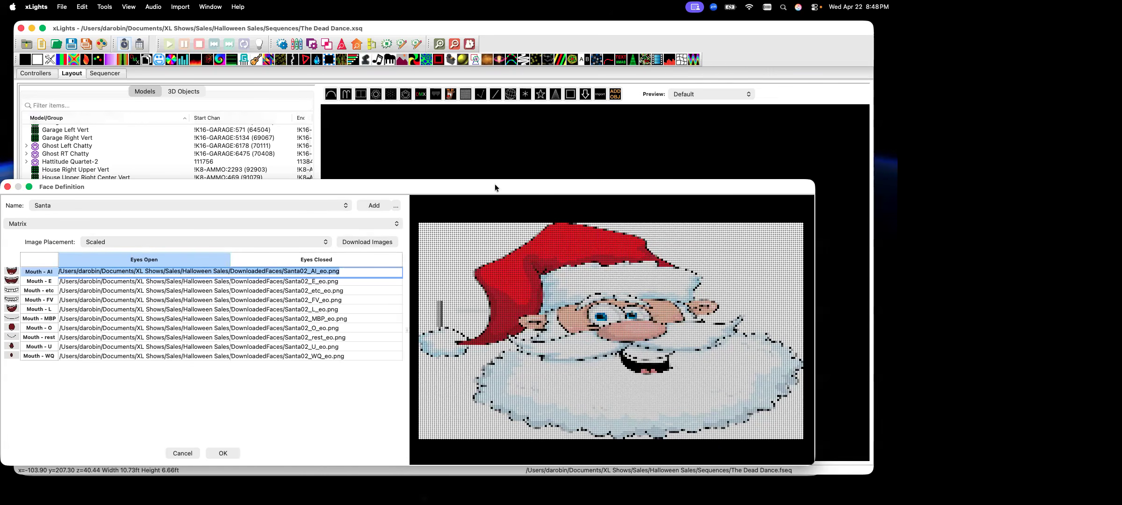
click(223, 453)
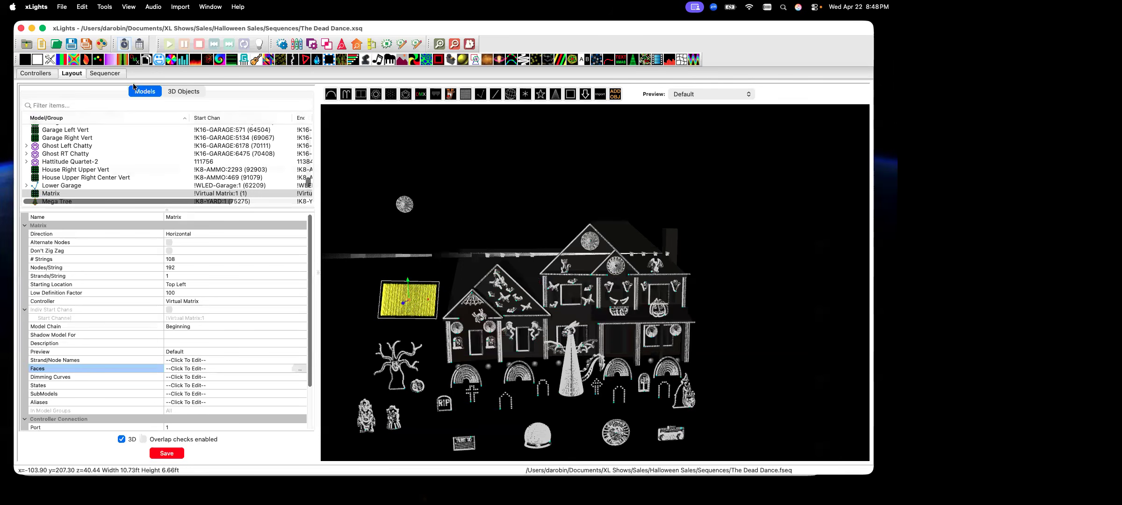
click(103, 74)
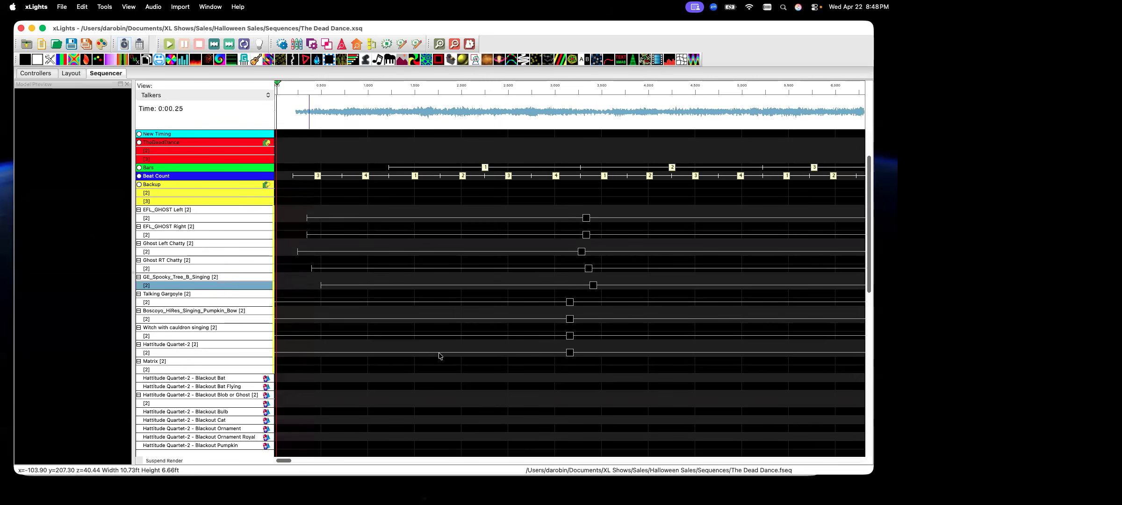
Switch the face definition of the Matrix model's first Faces effect to Santa, then put the effect settings window away.
click(217, 361)
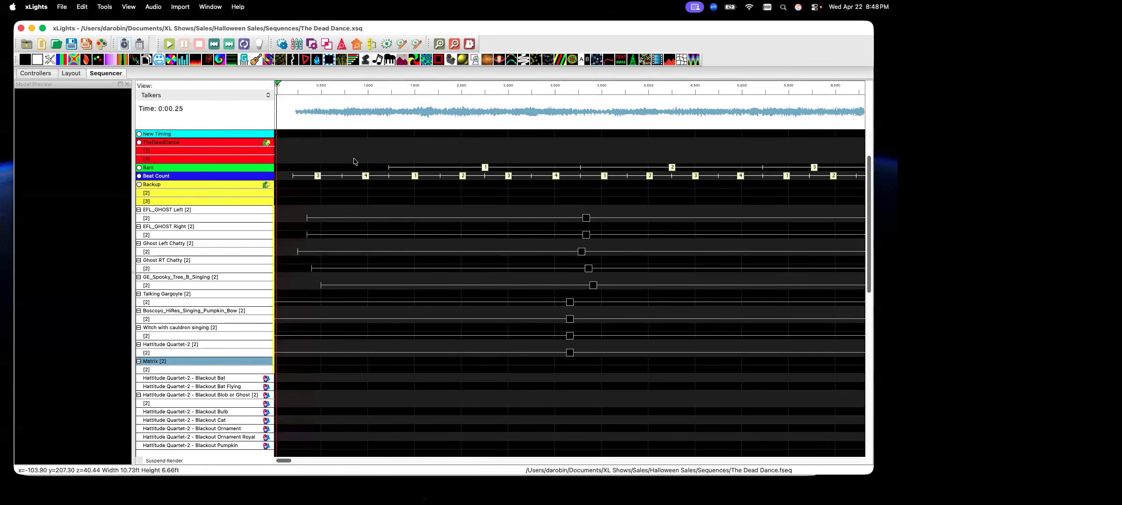
click(454, 45)
click(454, 45)
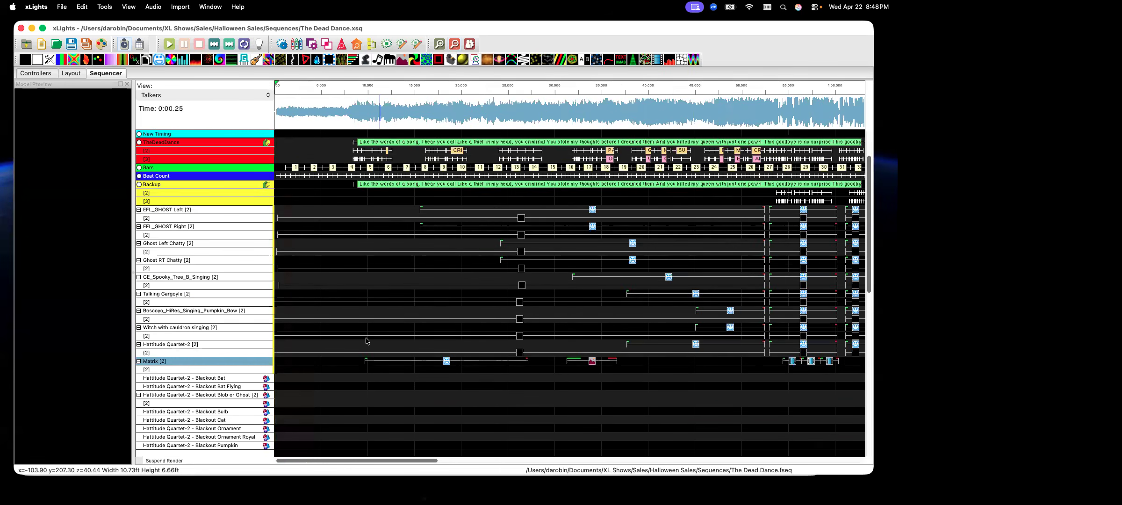
click(369, 360)
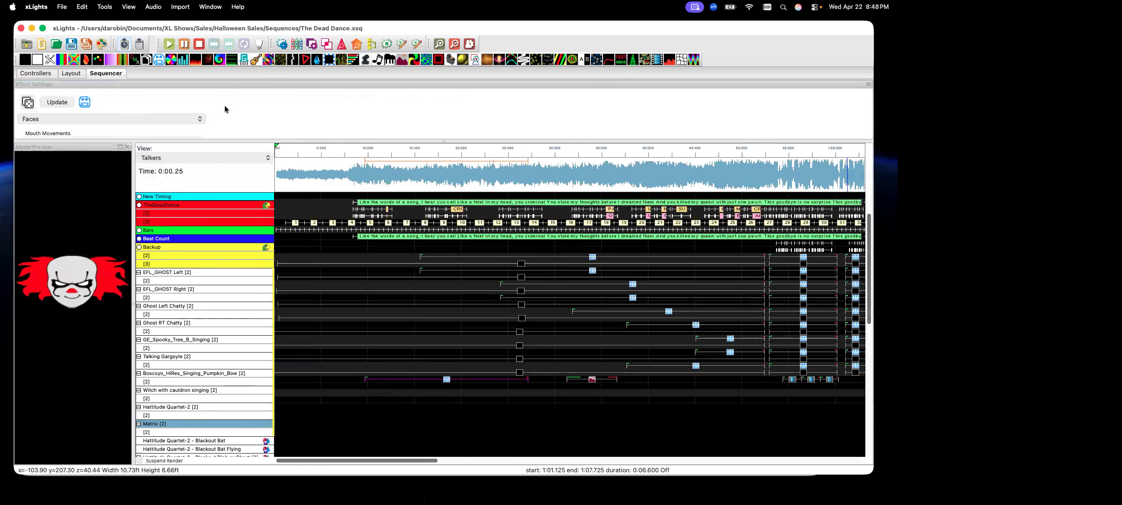
drag(28, 85, 347, 152)
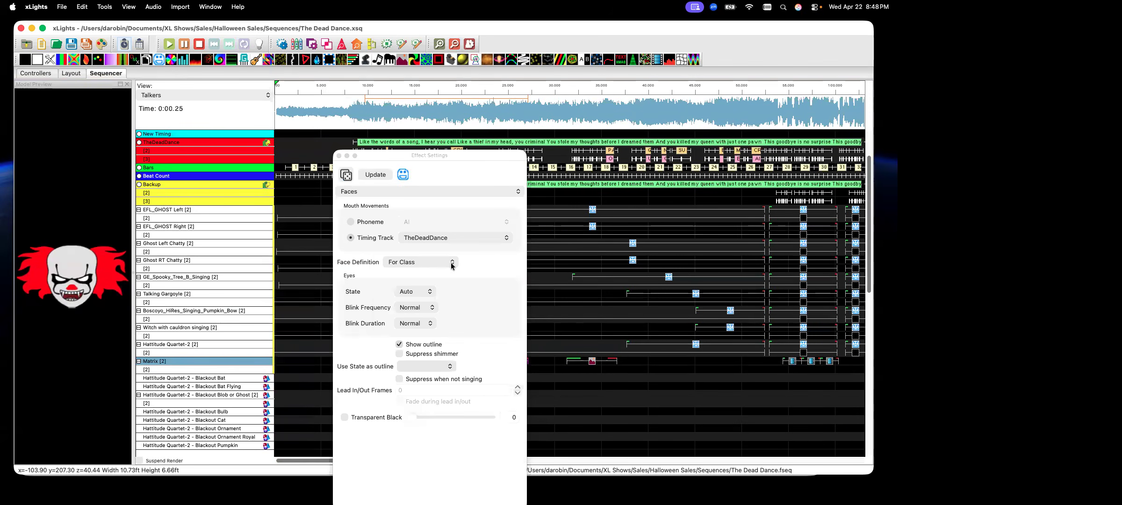
click(451, 262)
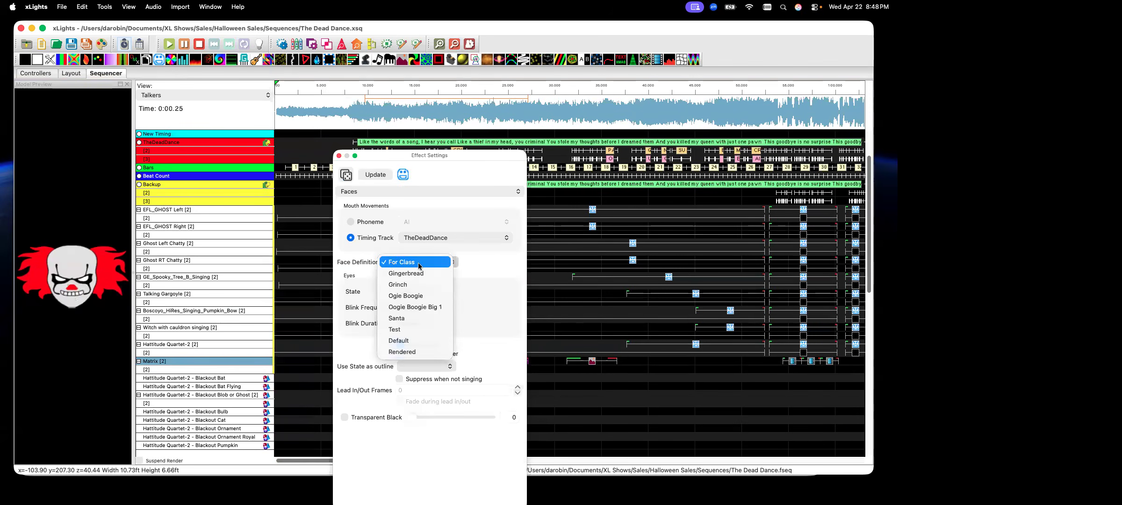
click(406, 318)
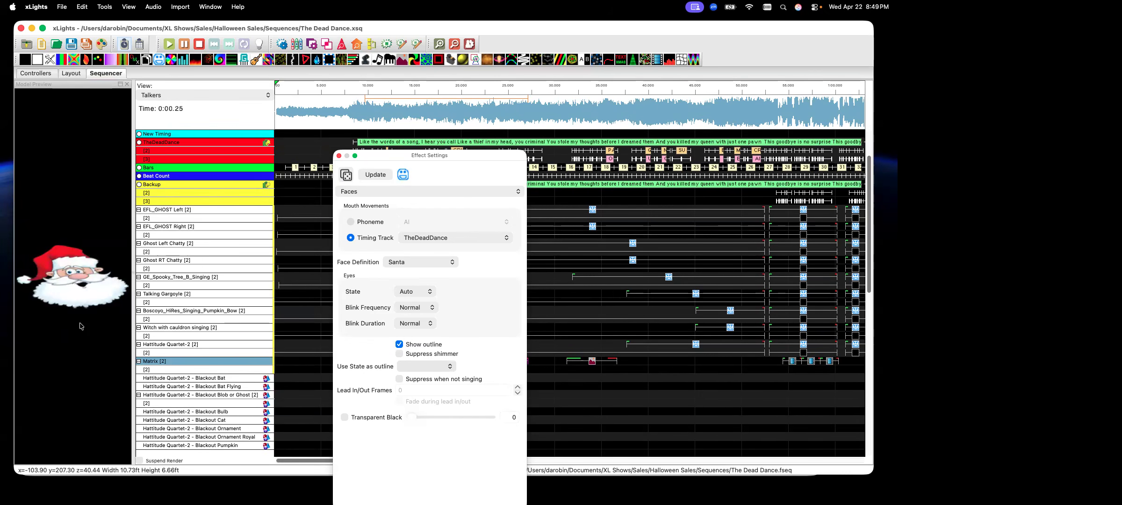
drag(465, 155, 0, 125)
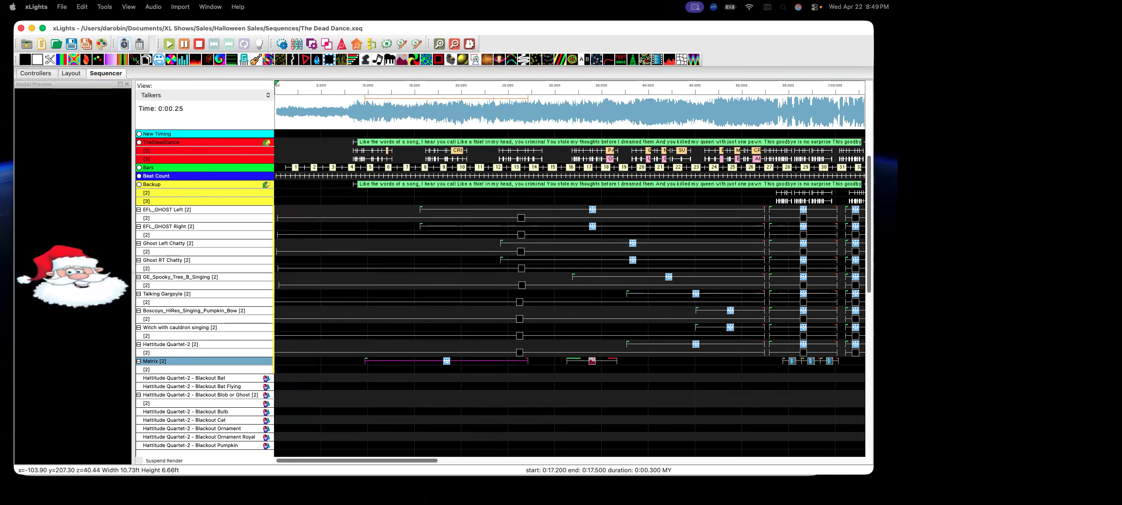
Play the sequence in the House Preview to watch the singing faces, stop playback, and move the preview off the sequencer.
drag(897, 51, 307, 55)
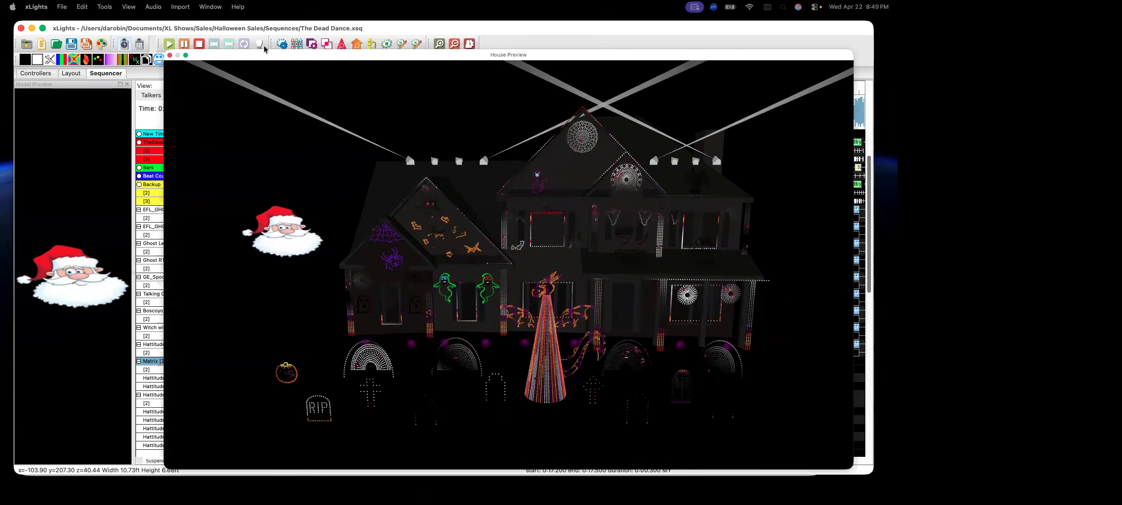
click(170, 44)
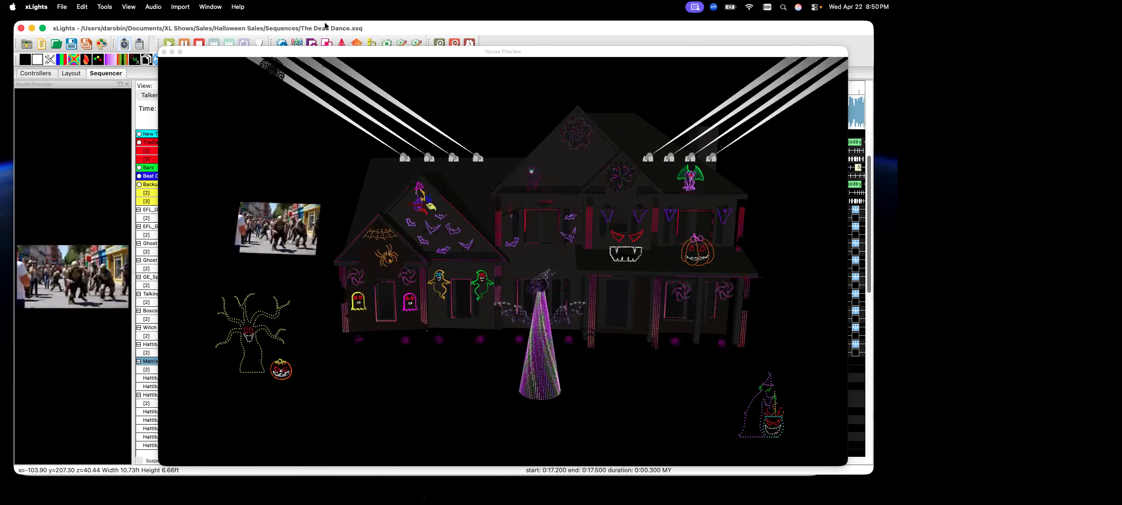
click(198, 44)
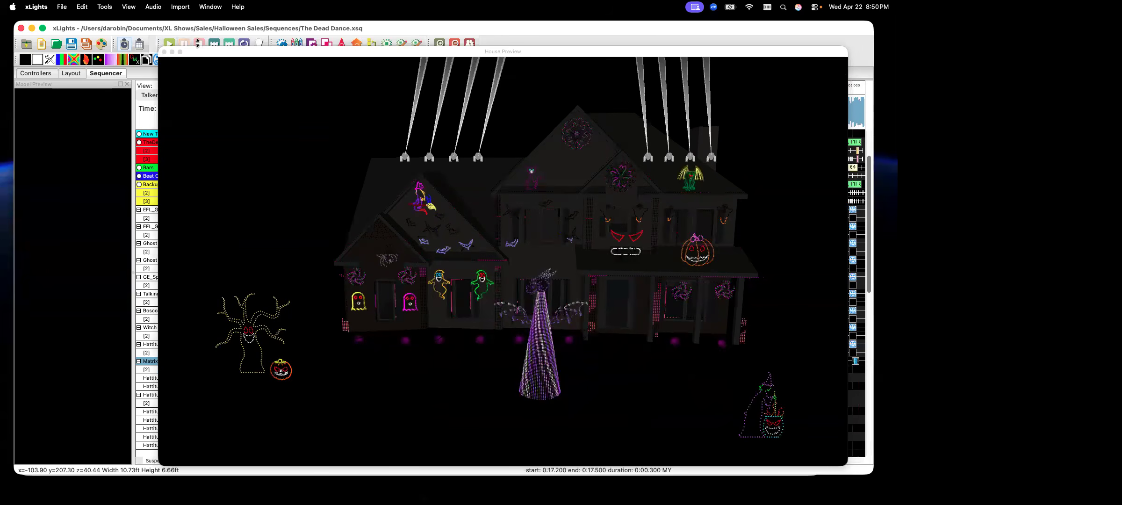
double_click(393, 53)
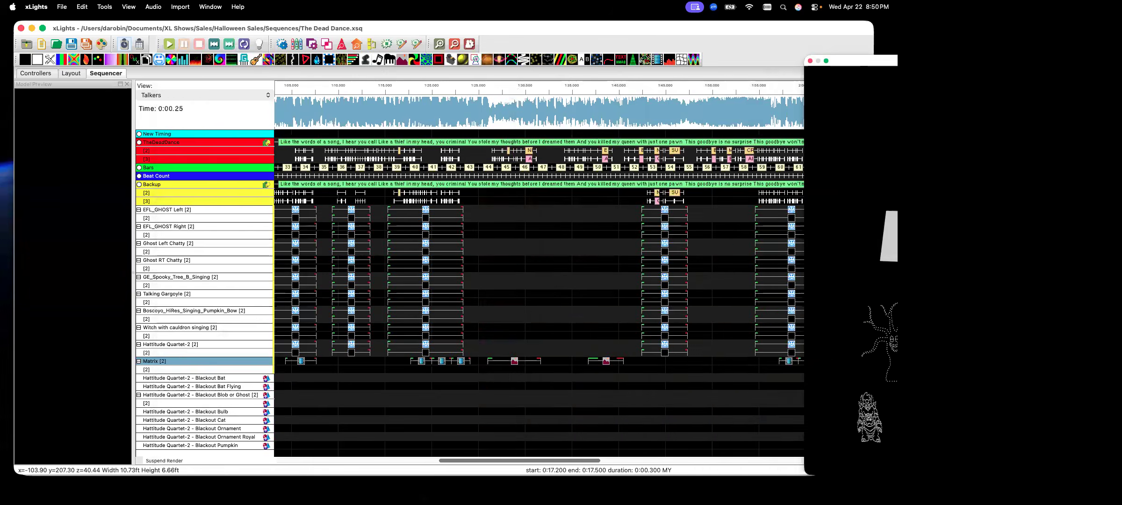